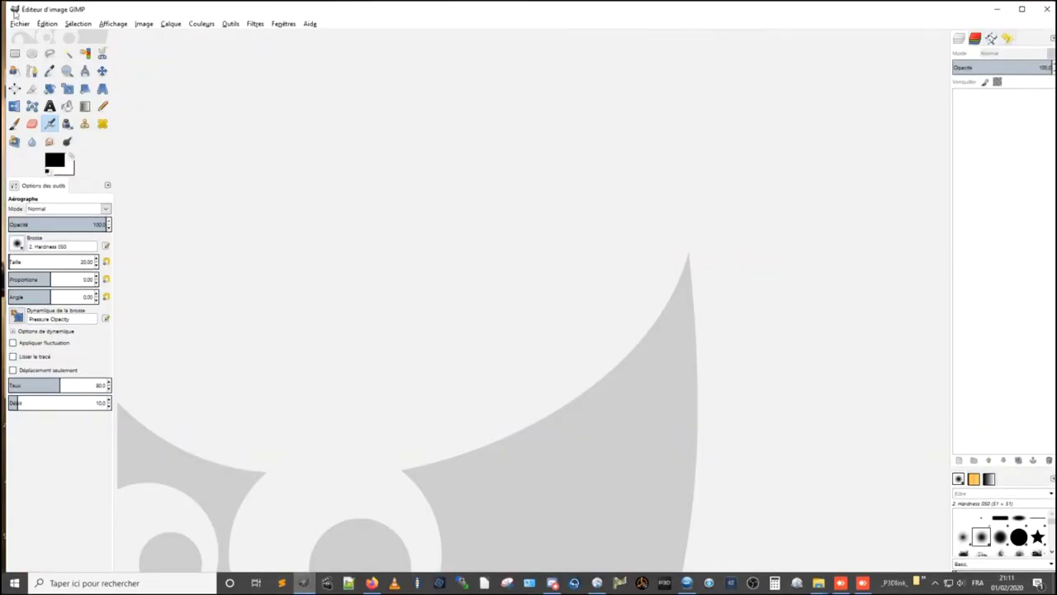
- Create a new 640x400 image and airbrush a grey test squiggle across the canvas
click(17, 23)
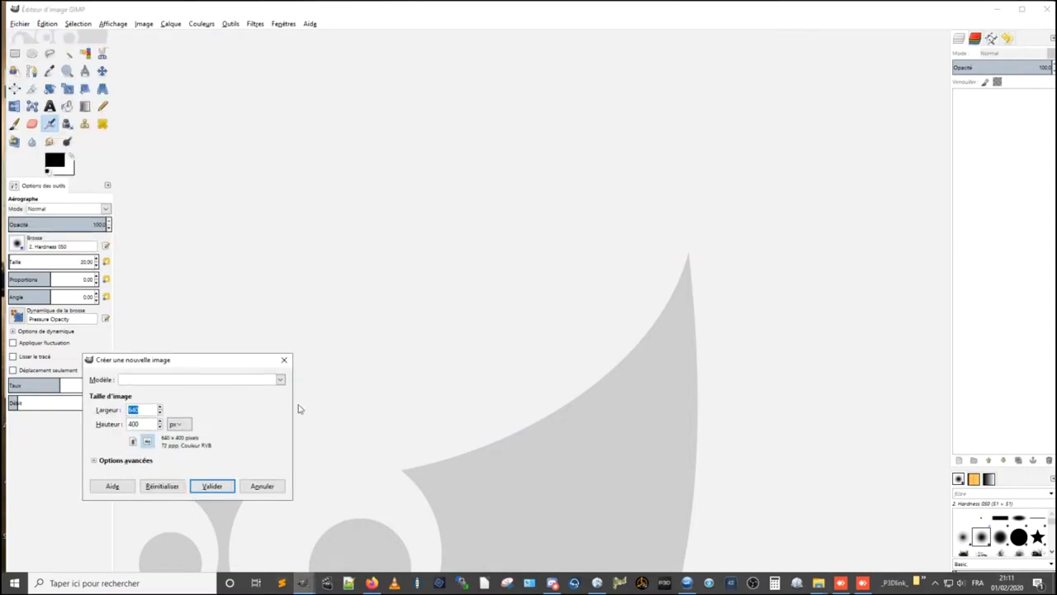
click(210, 486)
mouse_move(447, 270)
mouse_down()
mouse_move(498, 267)
mouse_move(467, 314)
mouse_up()
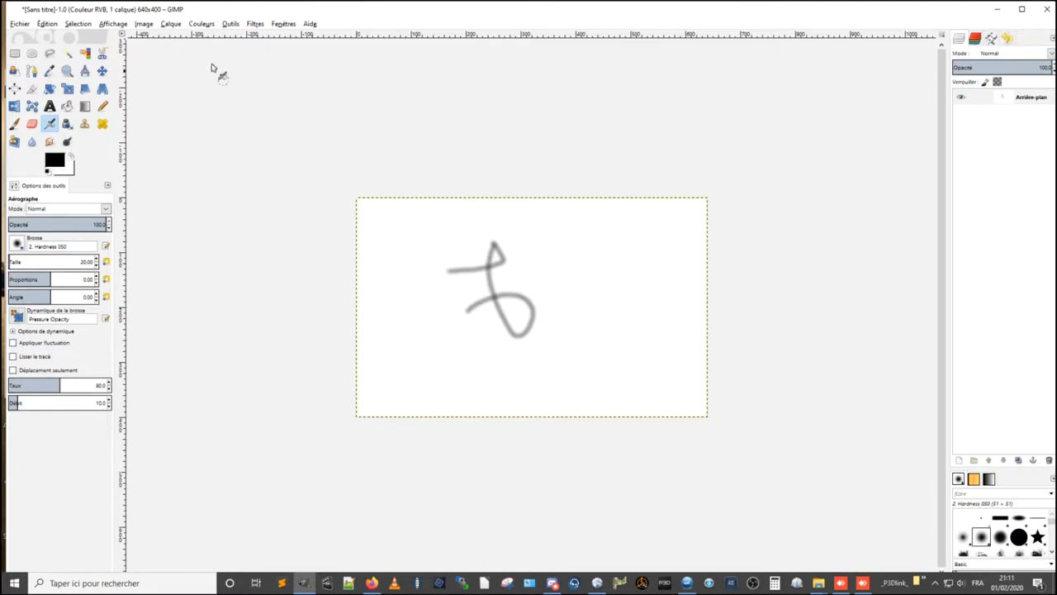
click(30, 23)
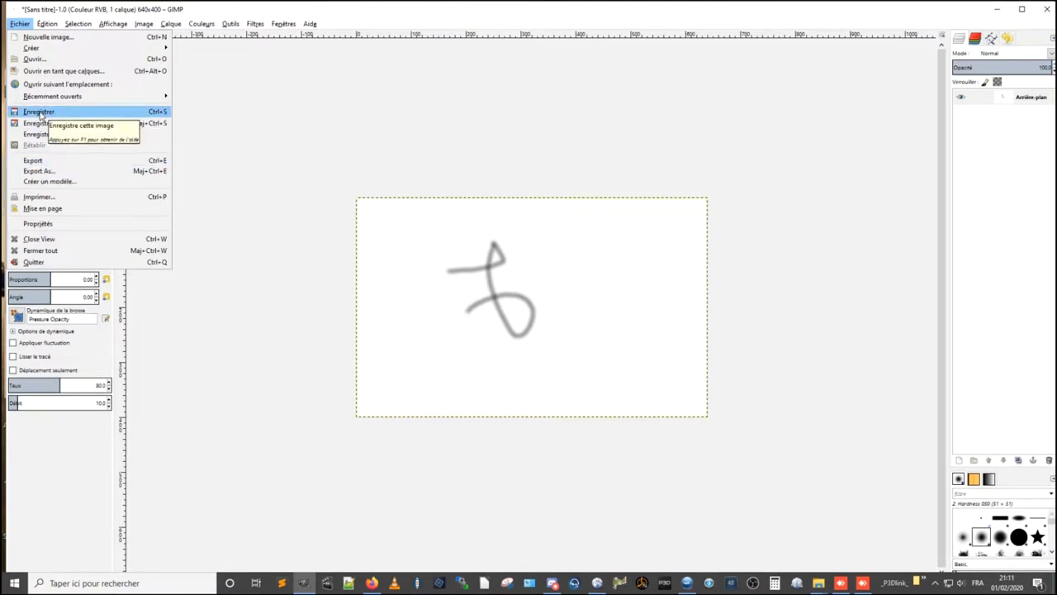
- Browse the Save Image dialog's file-type list and file filter options
click(39, 114)
click(479, 29)
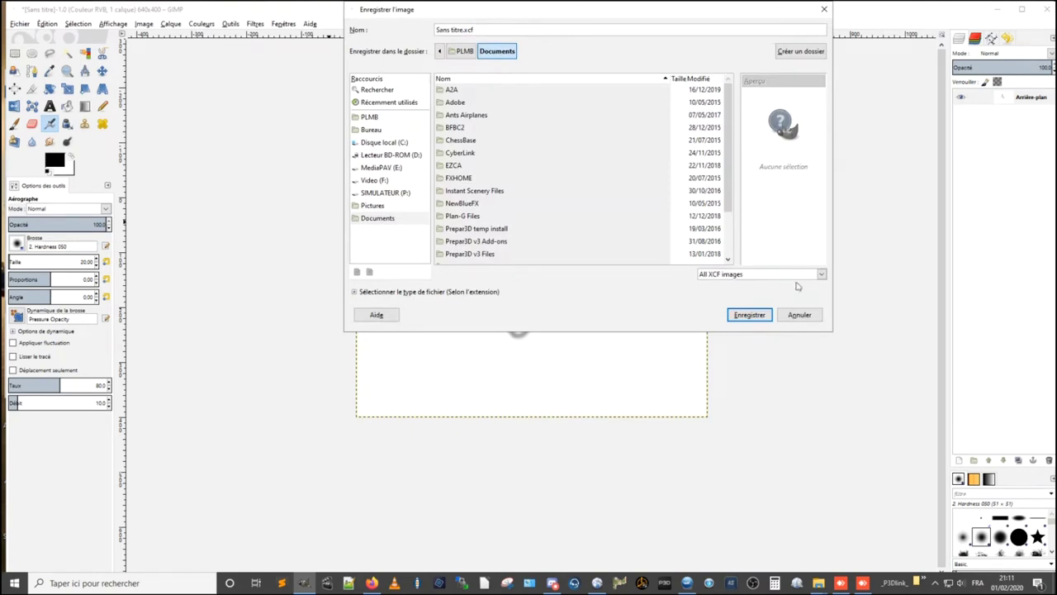
click(754, 275)
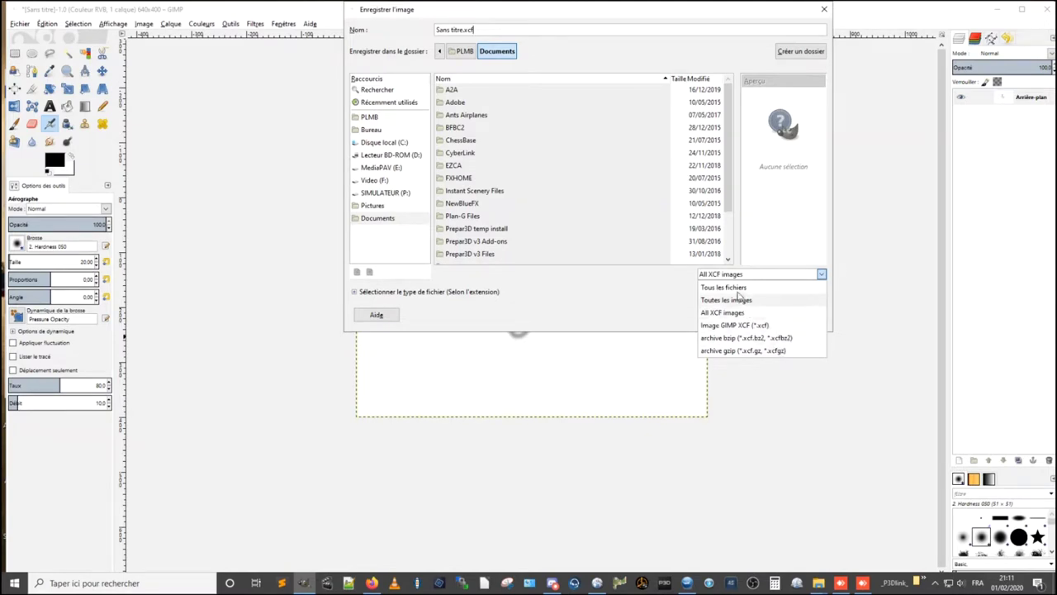
click(354, 293)
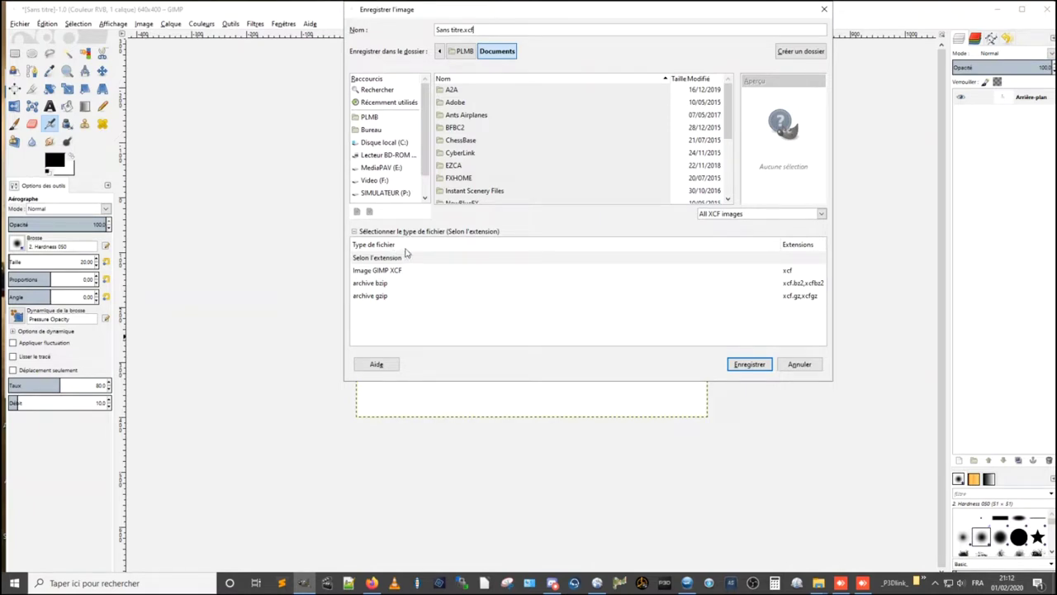
click(779, 221)
click(774, 232)
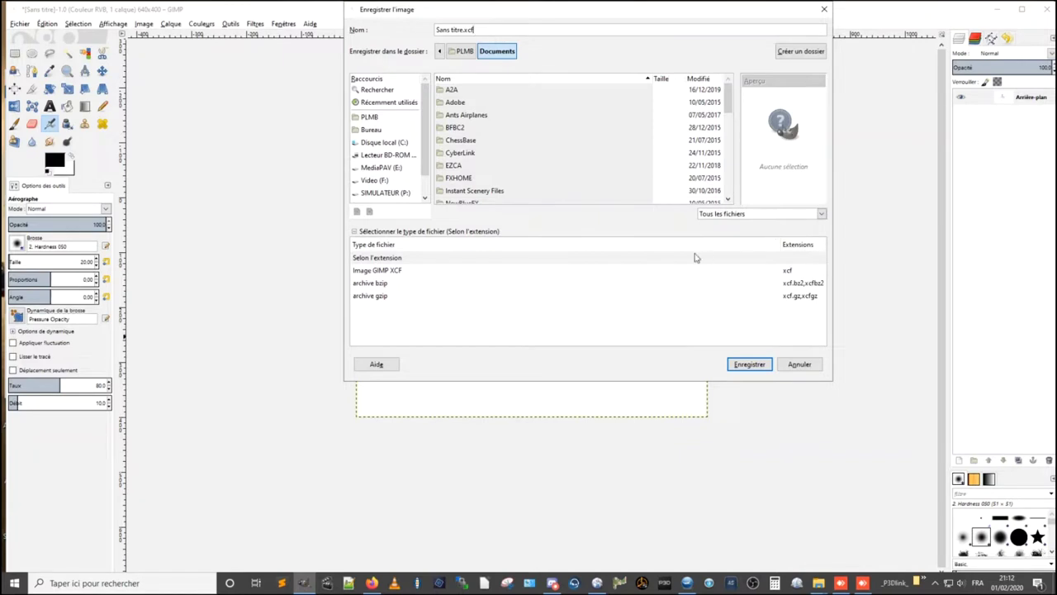
- Collapse the file-type list, cancel saving, and bring up Export Image instead
click(355, 232)
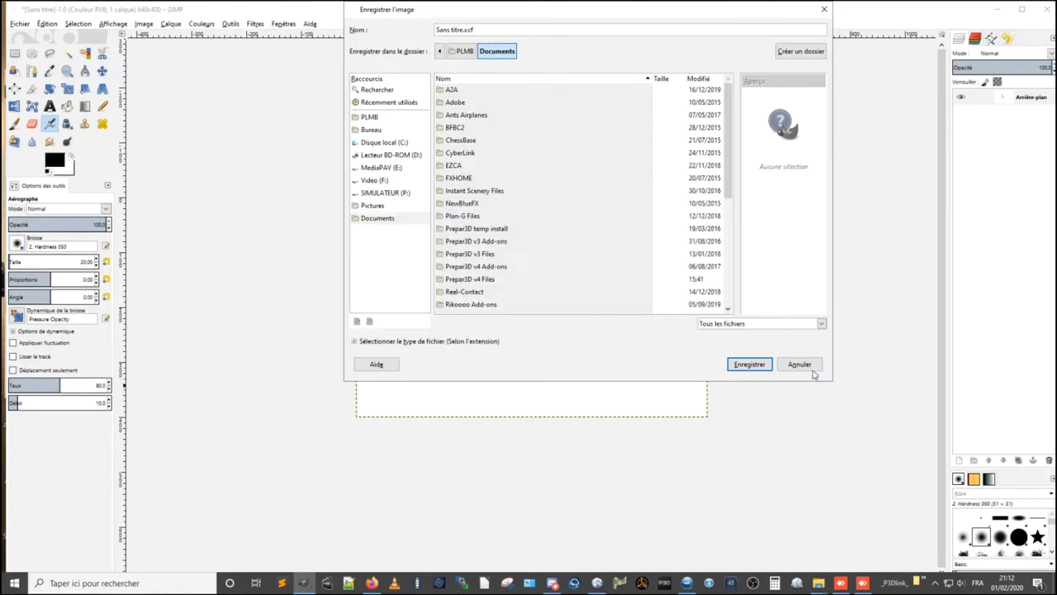
click(821, 323)
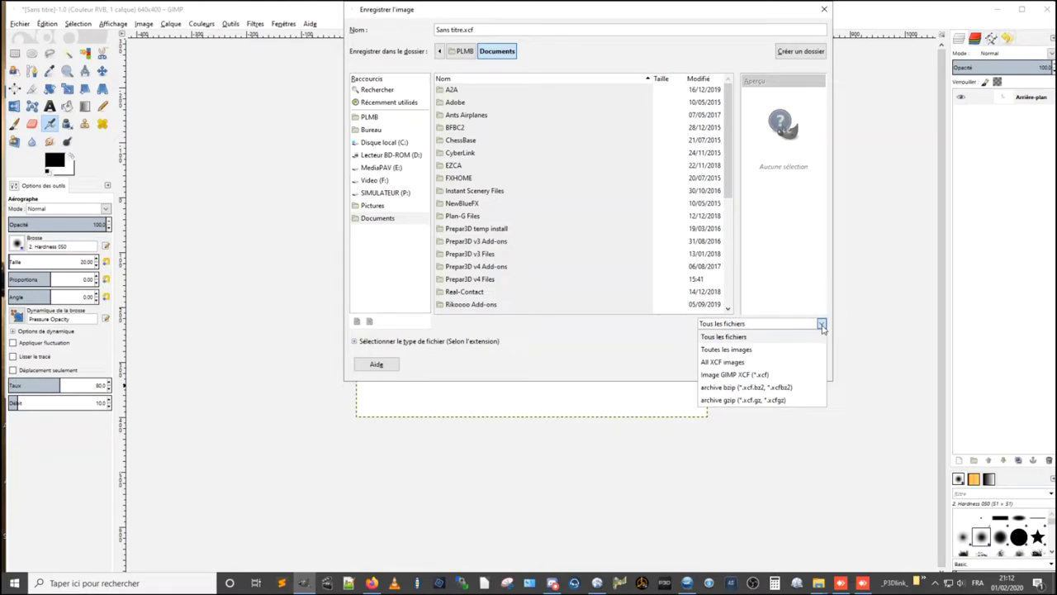
click(822, 324)
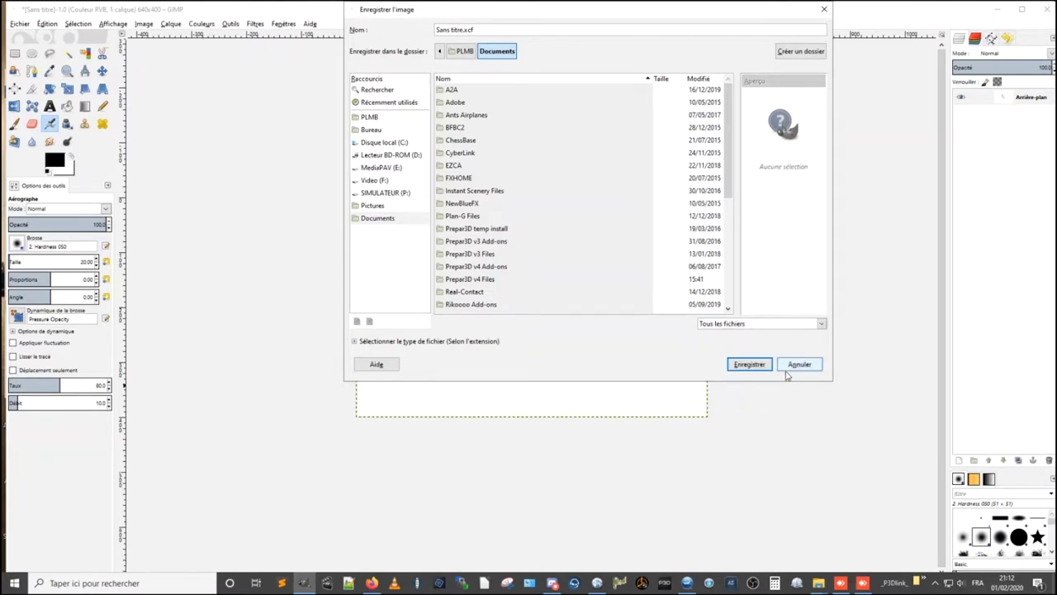
click(786, 367)
key(ctrl+shift+e)
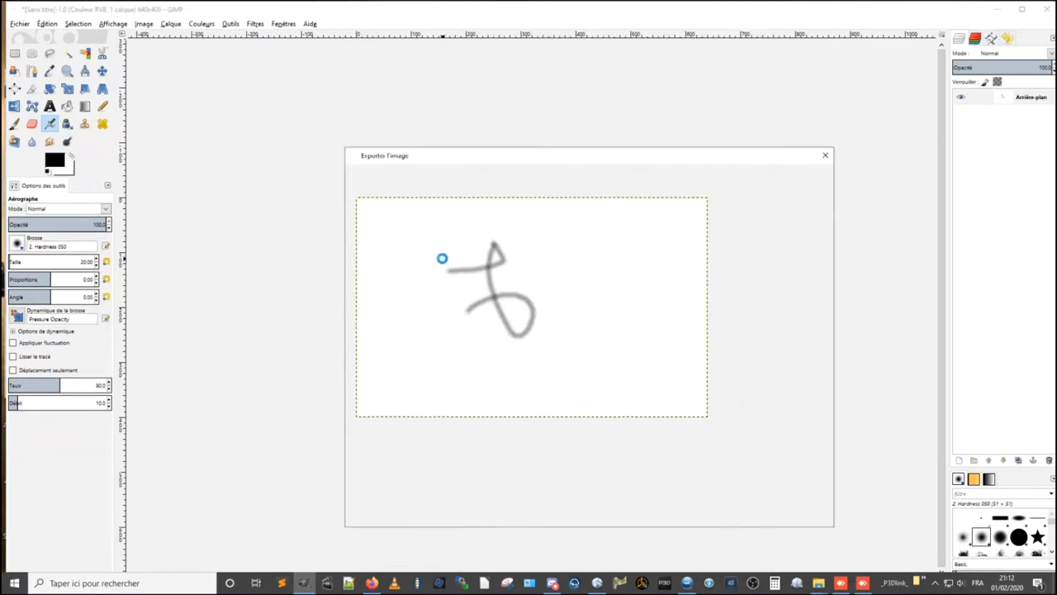
- Export the drawing as Sans titre.psd using the Photoshop image type, then close it
click(499, 178)
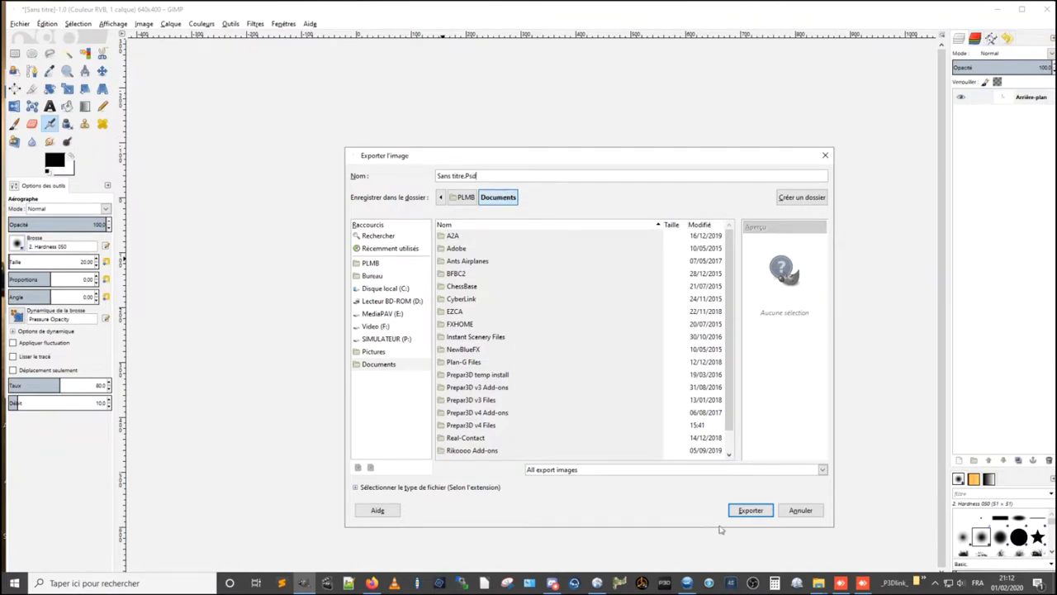
click(357, 487)
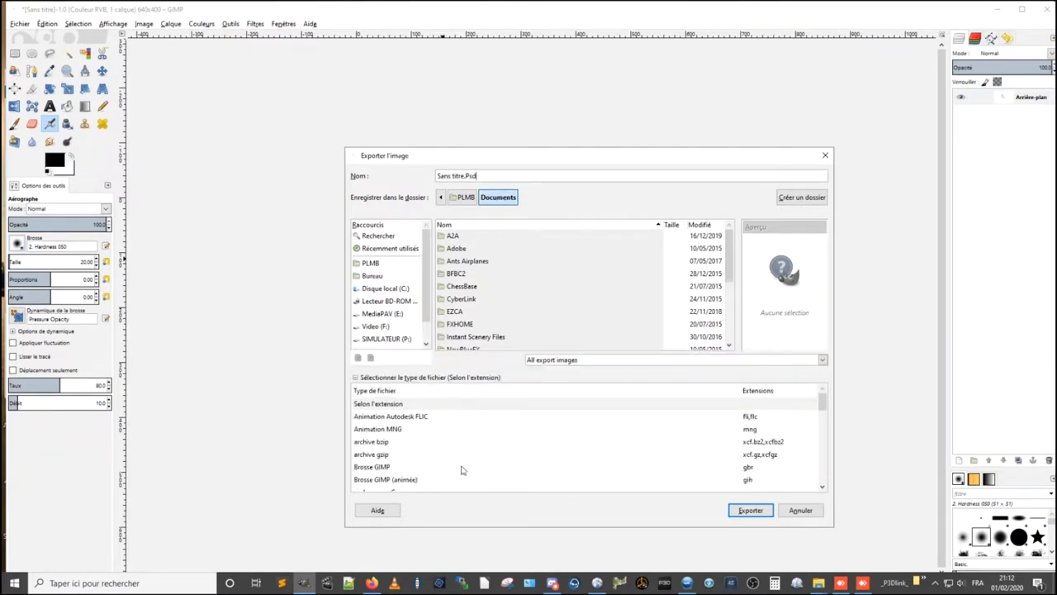
scroll(581, 448, down, 1)
scroll(584, 451, down, 1)
scroll(589, 454, down, 1)
scroll(591, 455, down, 1)
scroll(592, 455, down, 1)
scroll(592, 455, down, 2)
scroll(594, 456, down, 1)
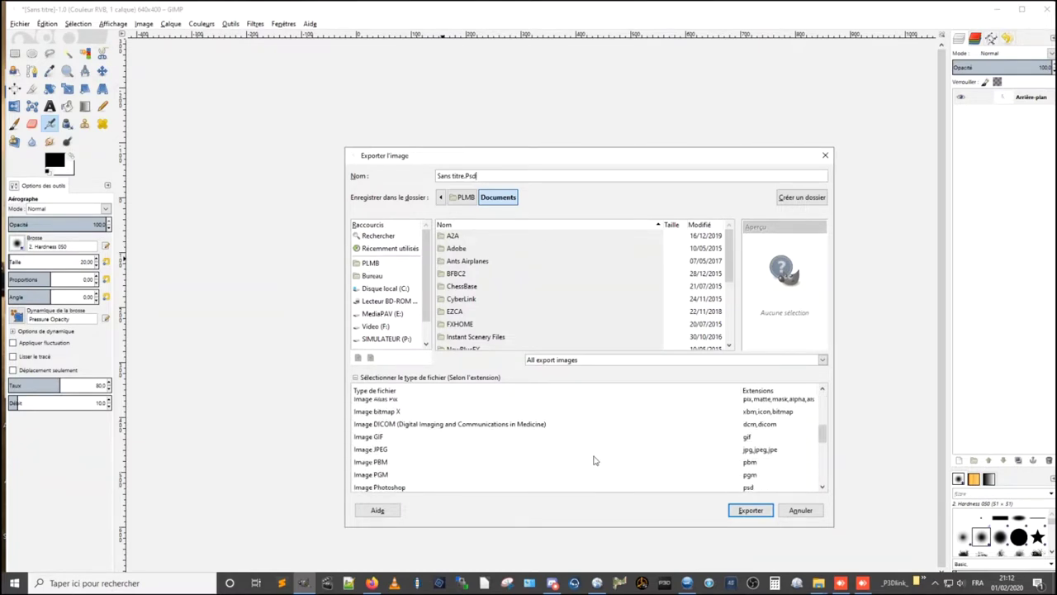
scroll(593, 459, down, 1)
click(669, 472)
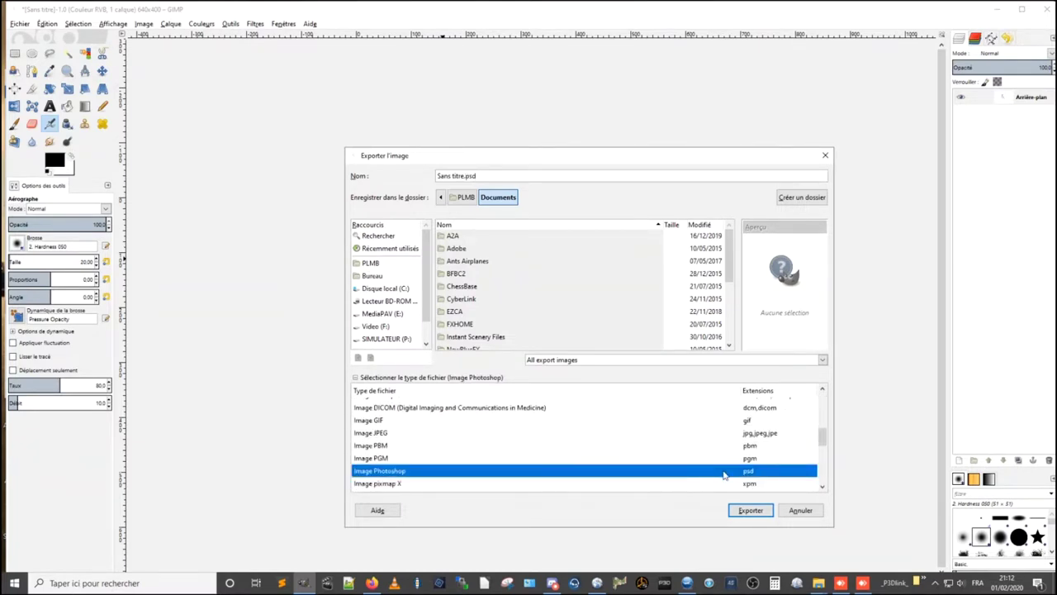
click(754, 509)
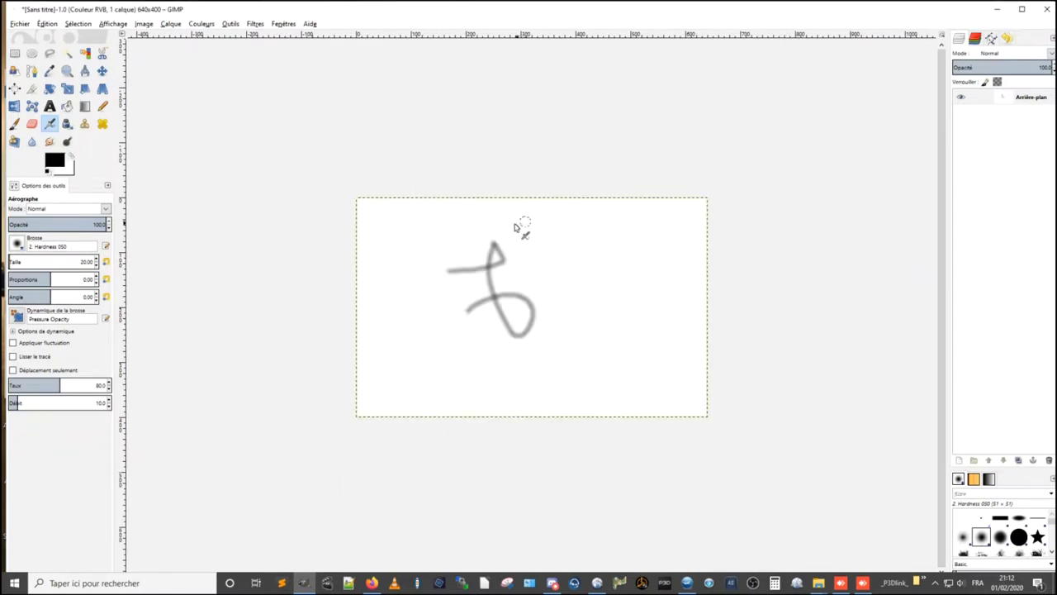
key(ctrl+w)
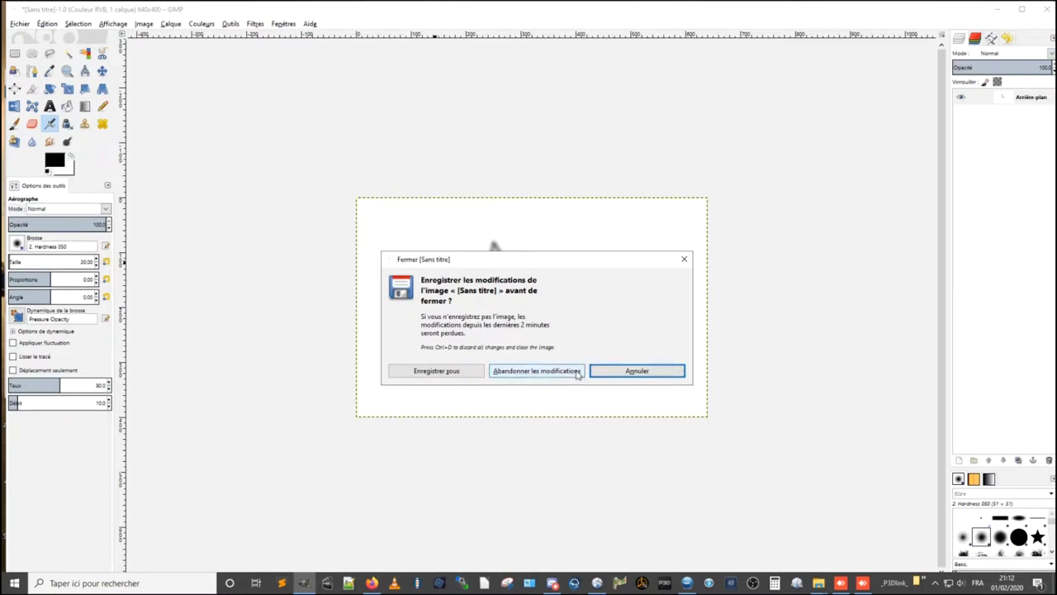
- Discard changes to the first test image and close it
click(577, 373)
key(alt+Tab)
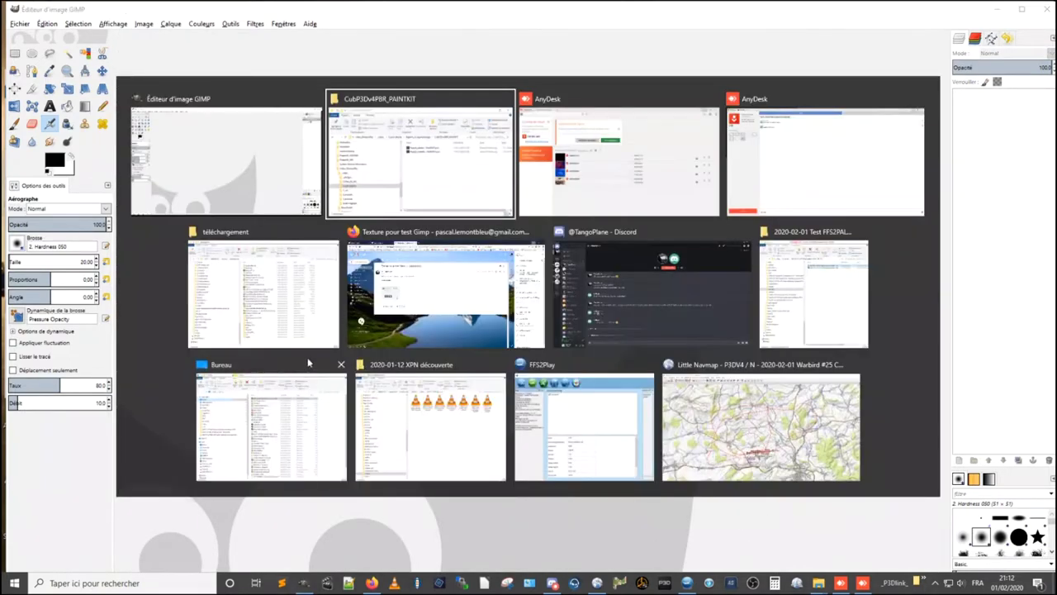
key(alt+Tab)
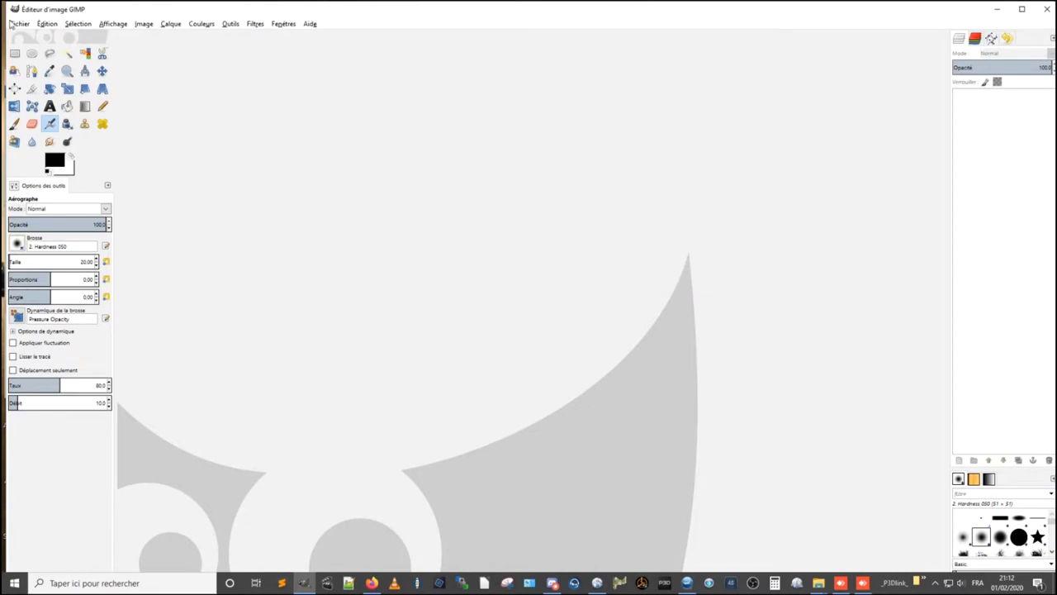
- Create another 640x400 image and airbrush a V-shaped stroke on it
click(17, 24)
click(33, 36)
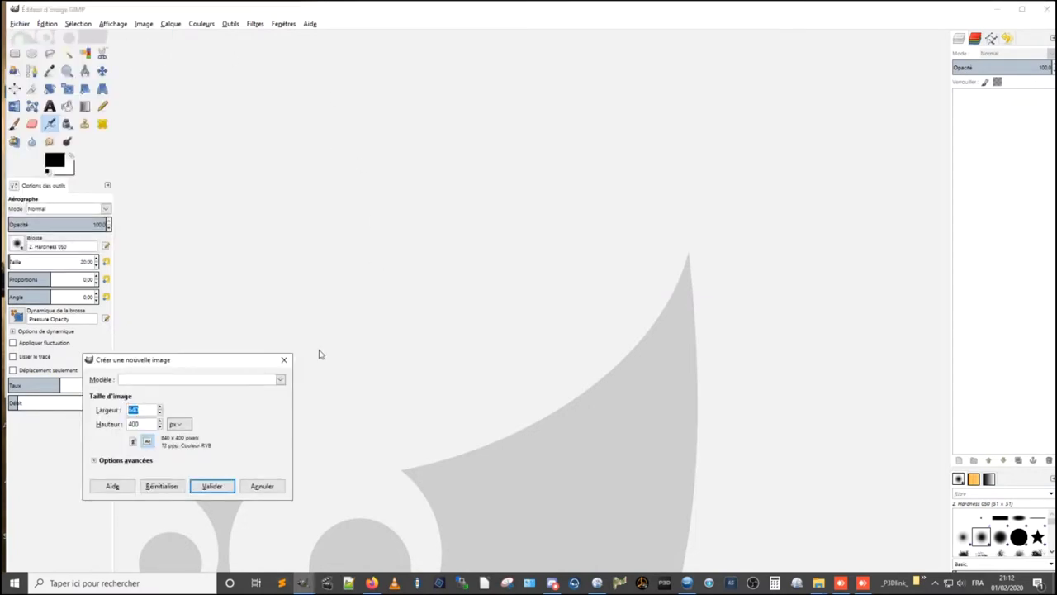
click(216, 484)
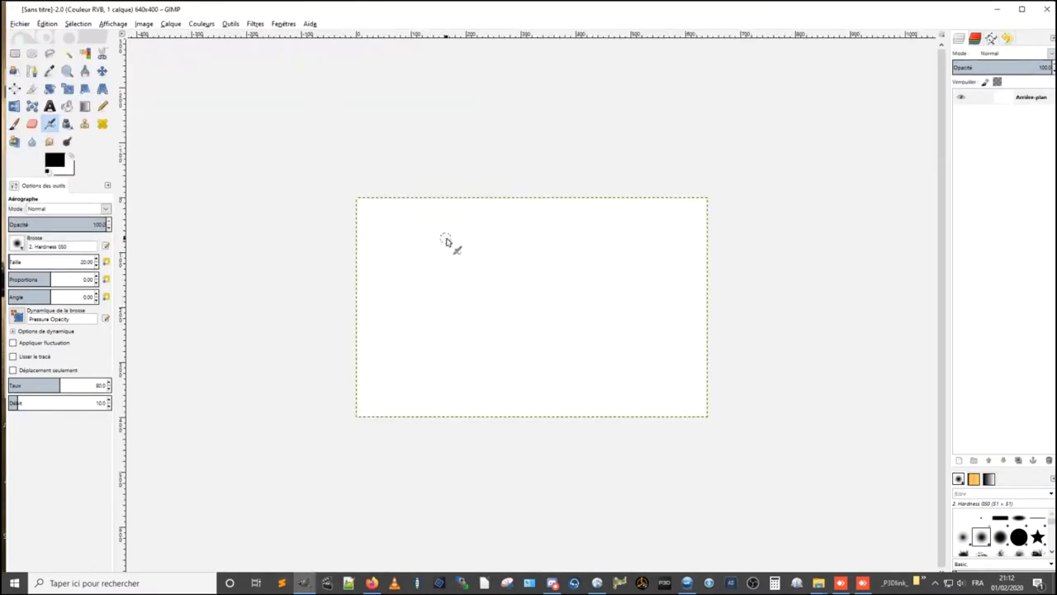
drag(446, 237, 512, 266)
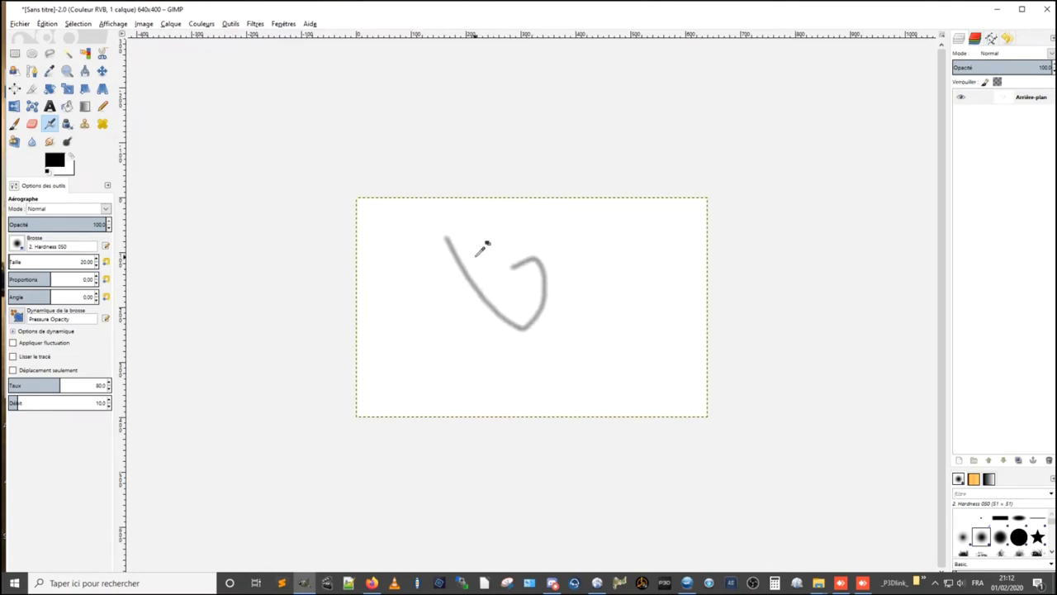
- Cancel the export, discard the second test image, and select Piperj3_albedo - PAINTKIT.psd in Explorer
key(ctrl+shift+e)
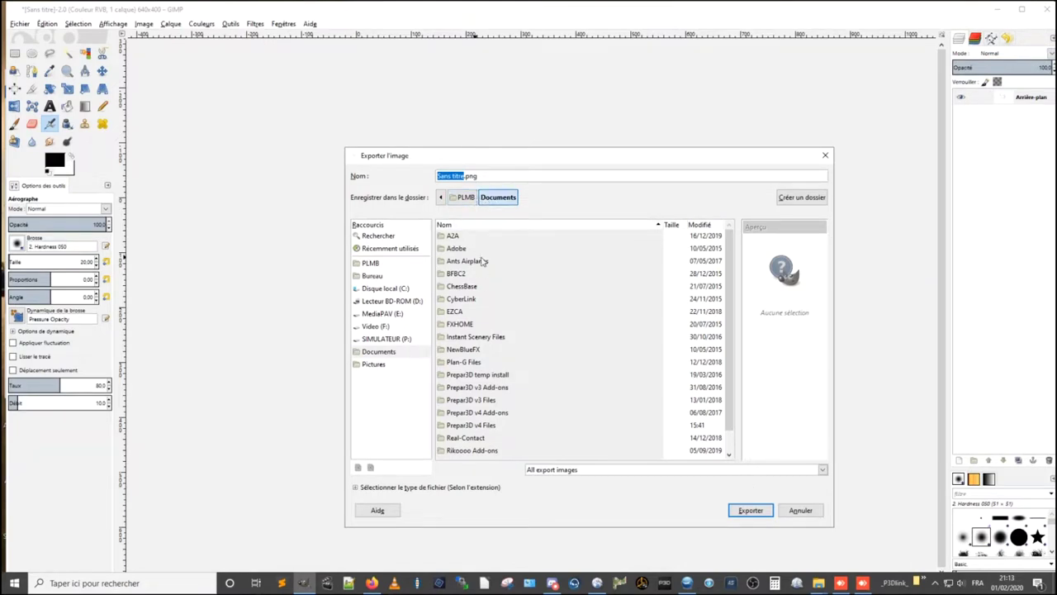
click(800, 510)
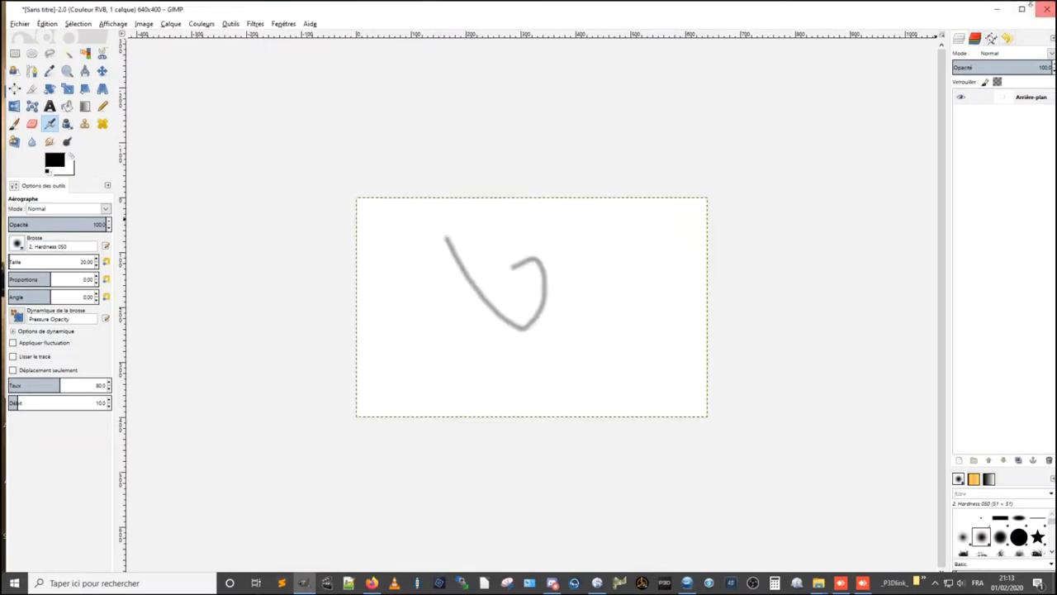
click(707, 187)
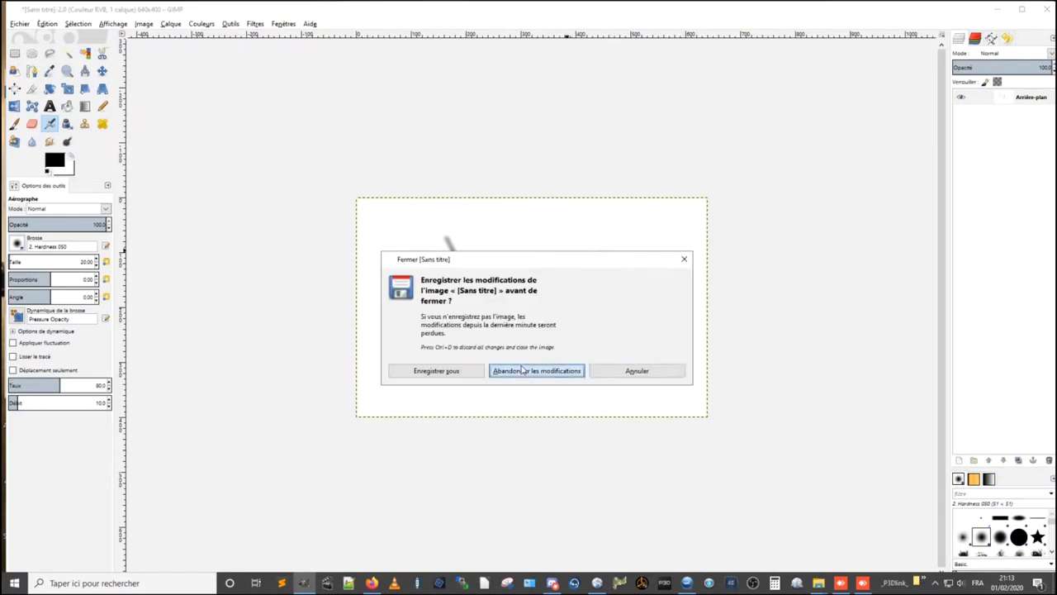
click(520, 369)
key(alt+Tab)
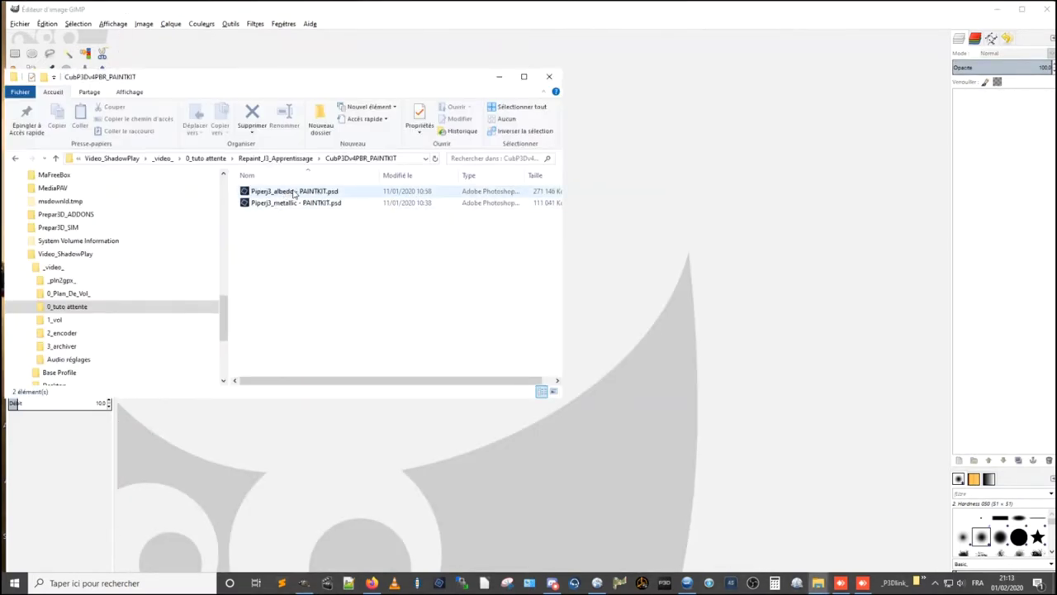
click(479, 198)
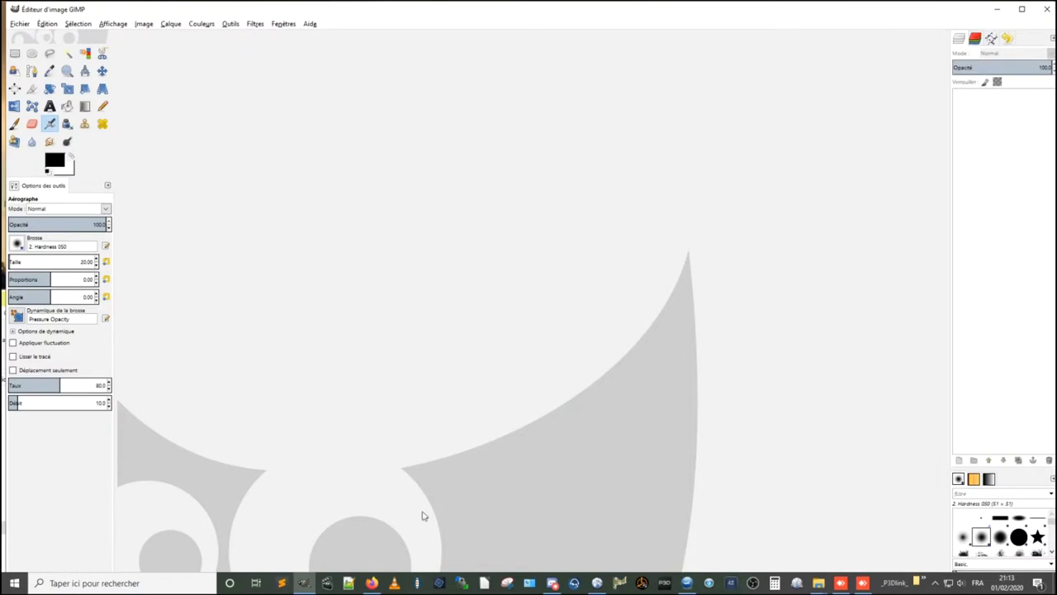
- Close the video editor and open Piperj3_albedo - PAINTKIT.psd from Explorer into GIMP
click(304, 582)
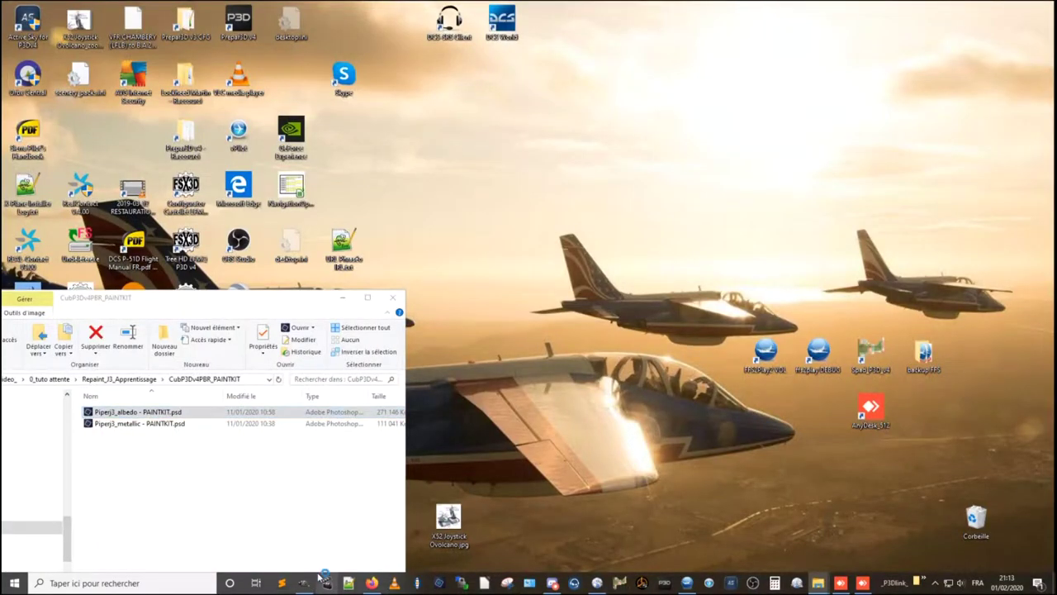
click(306, 581)
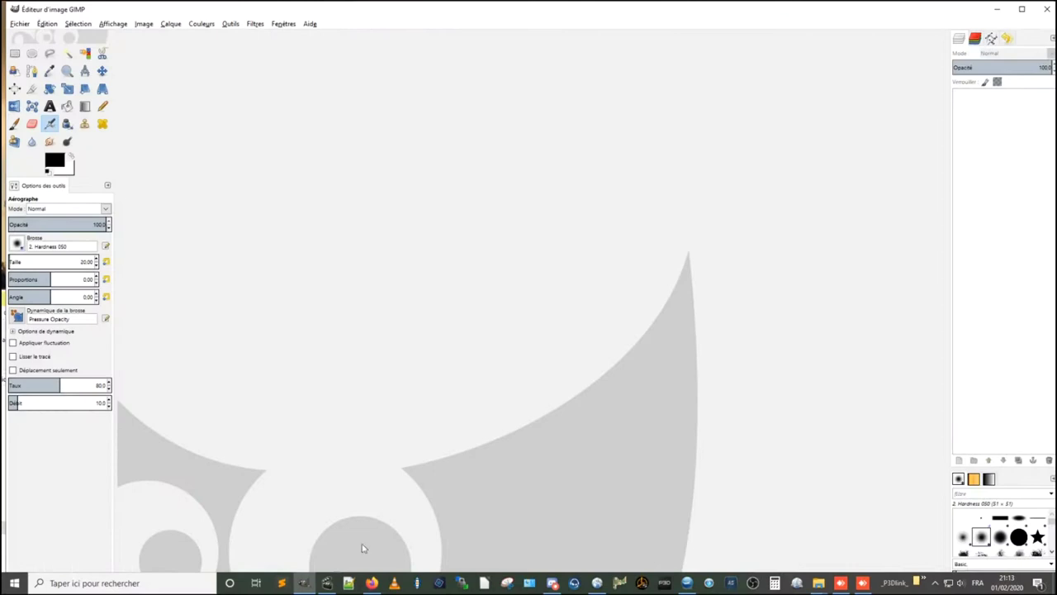
click(327, 580)
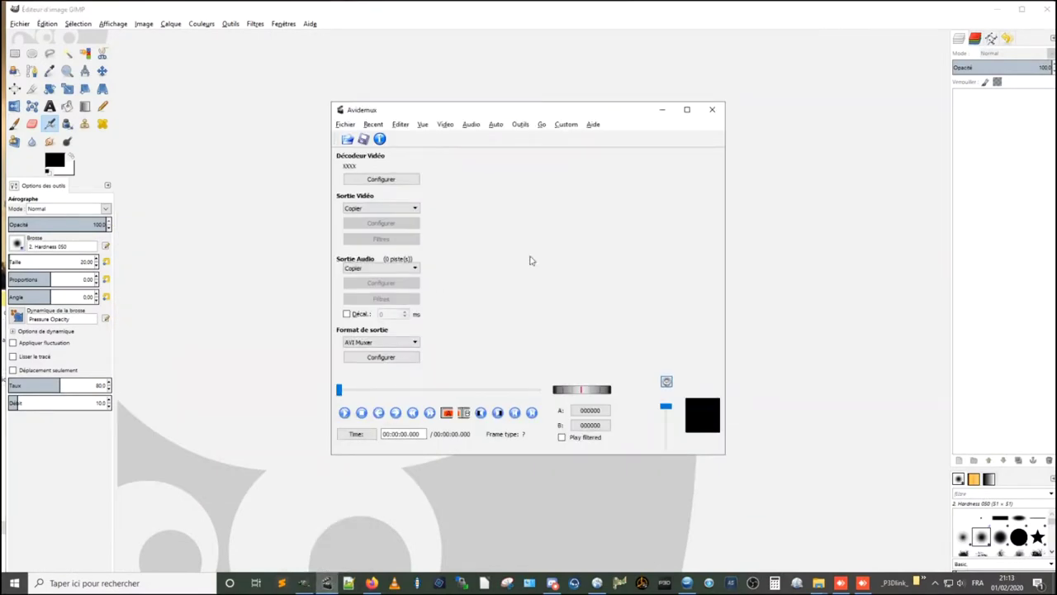
click(712, 109)
key(alt+Tab)
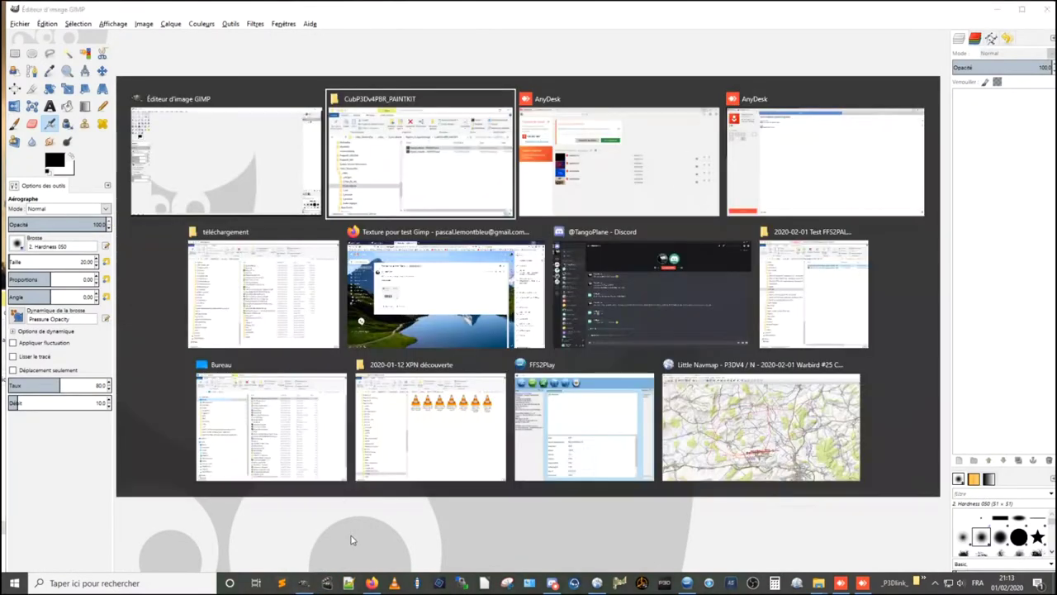
shift+click(175, 424)
key(Return)
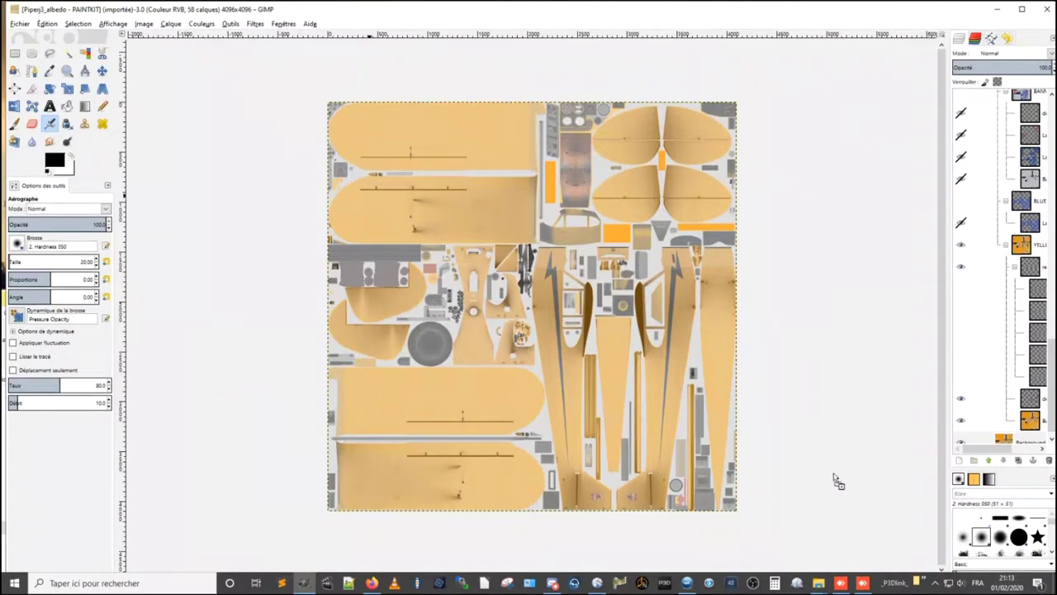
mouse_move(542, 583)
mouse_down()
mouse_move(608, 347)
mouse_move(630, 8)
mouse_move(648, 87)
mouse_move(712, 202)
mouse_up()
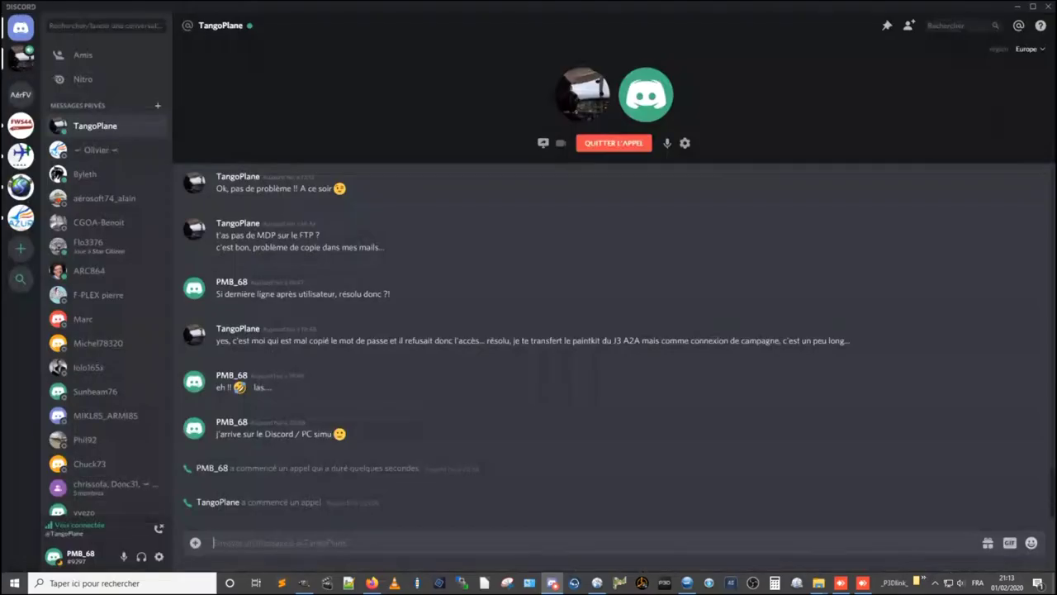
click(1047, 6)
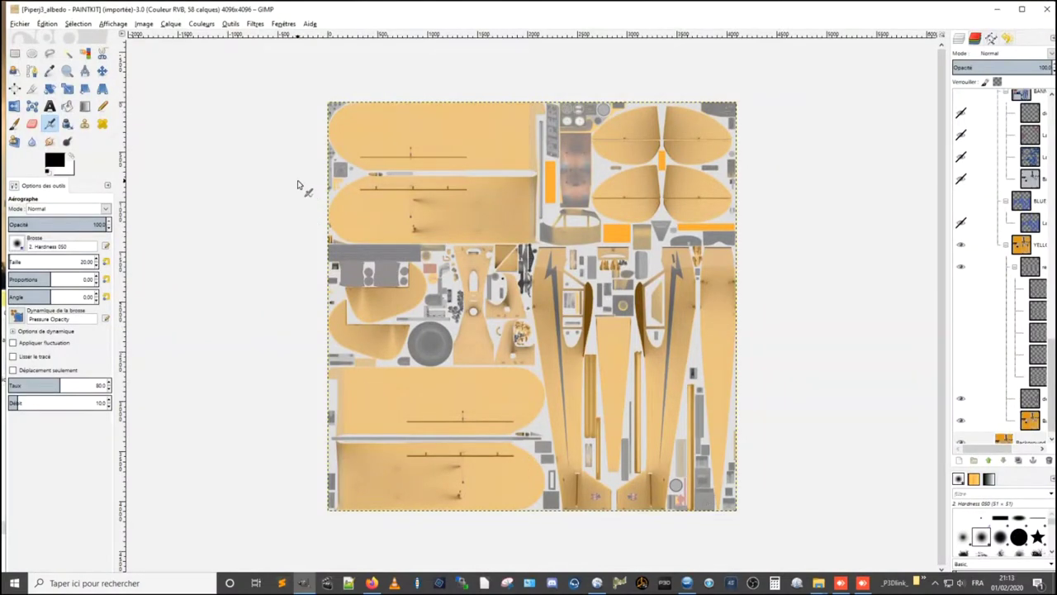
key(ctrl)
key(ctrl+shift+e)
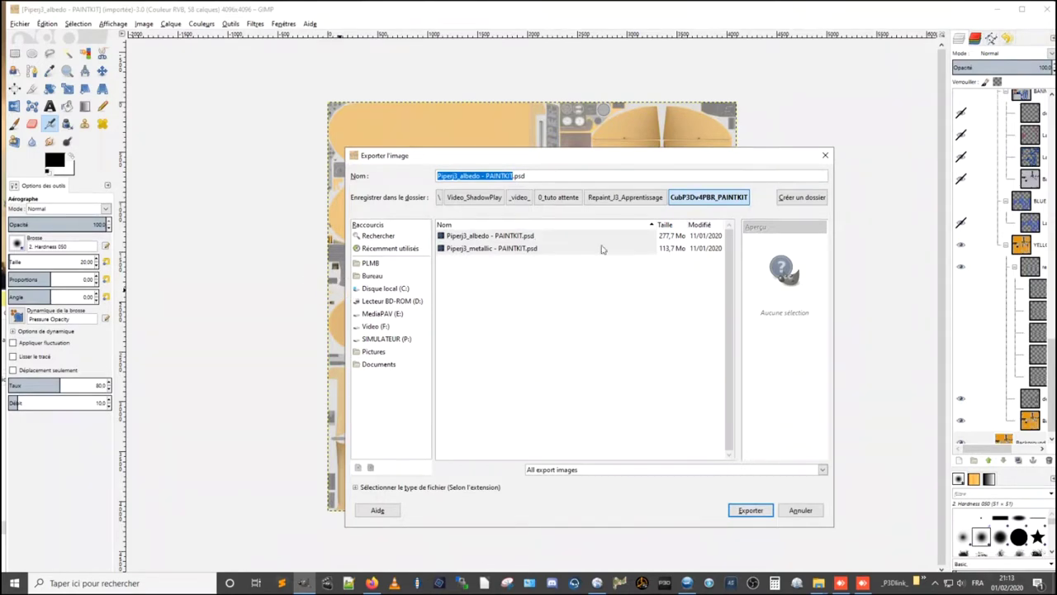
key(Escape)
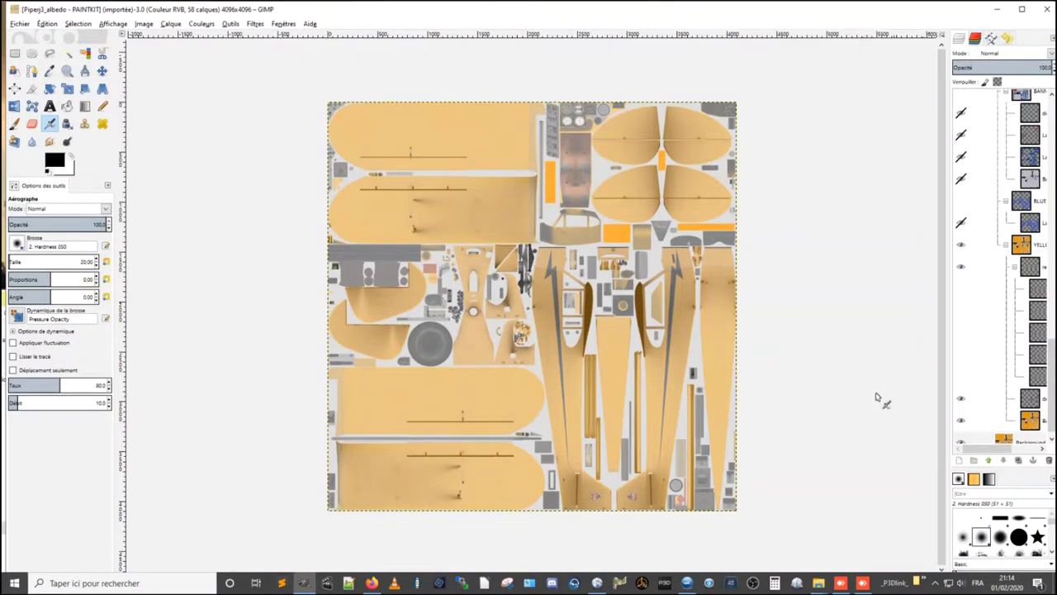
- Zoom into the Piper texture and scroll through the Layers panel
key(plus)
key(plus)
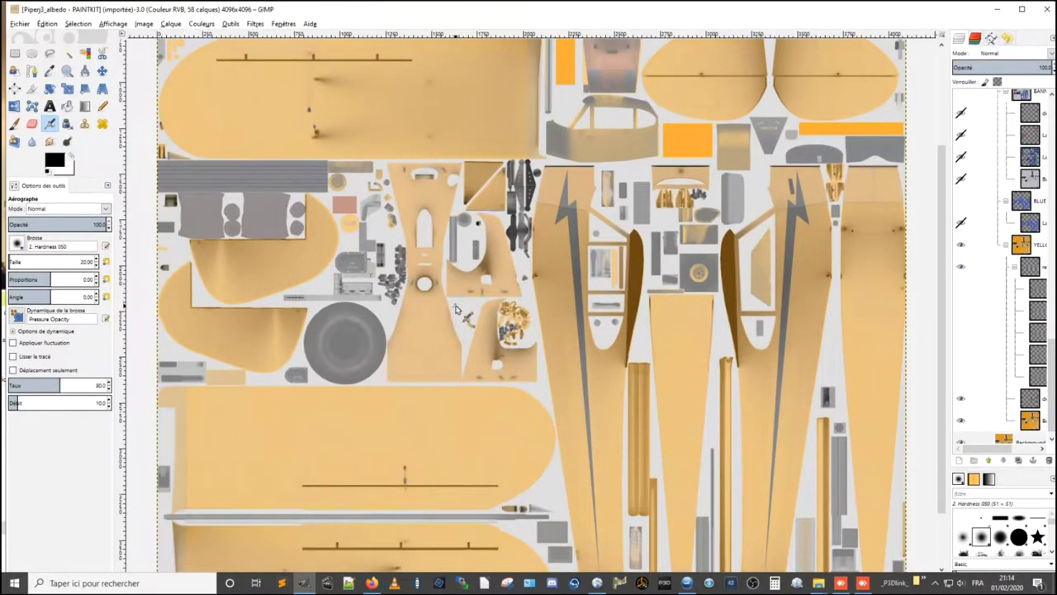
scroll(458, 310, down, 2)
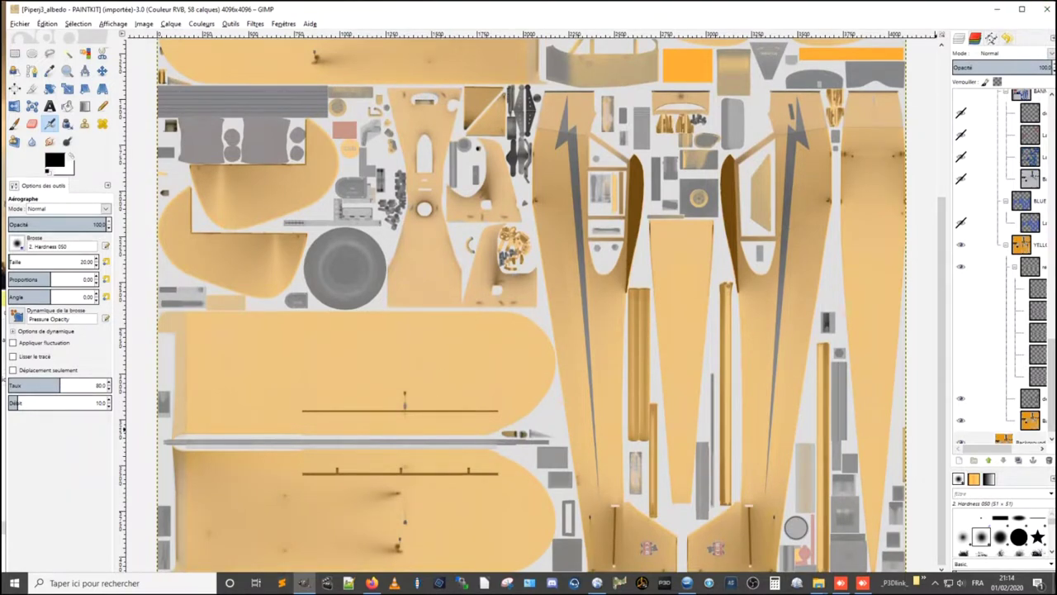
click(304, 582)
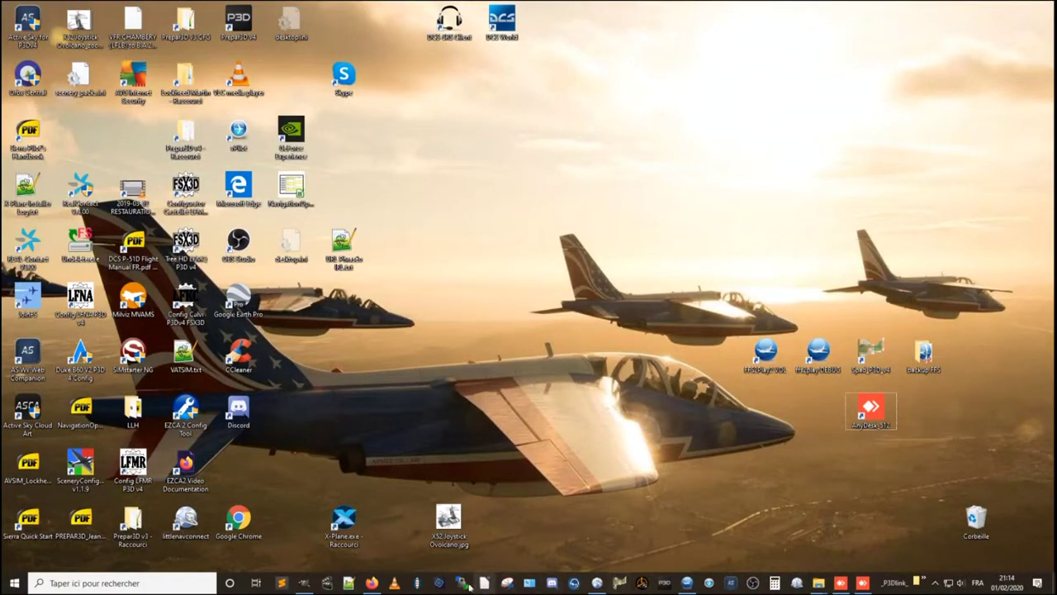
click(304, 582)
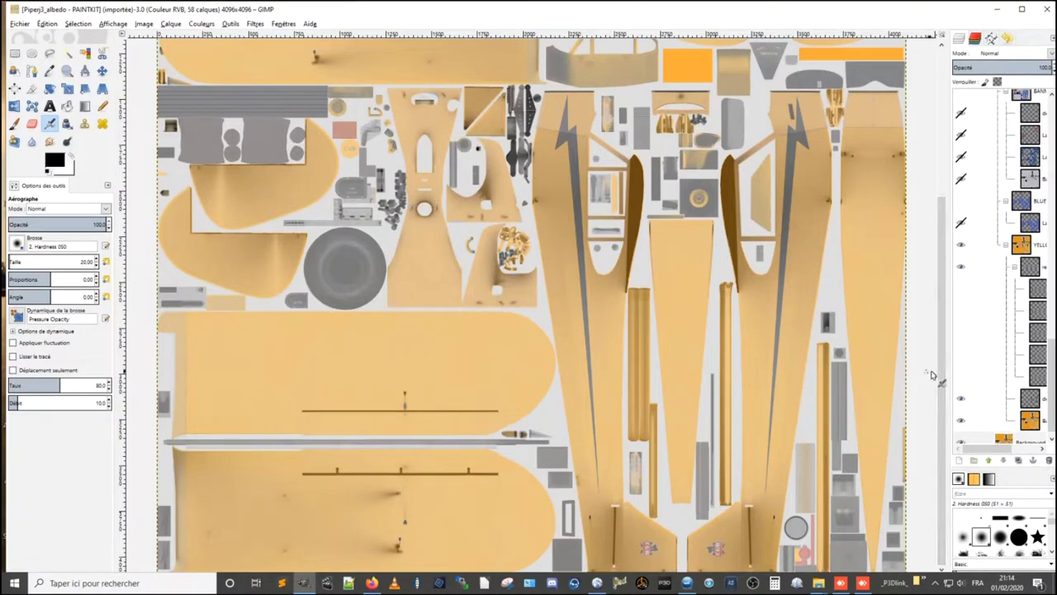
mouse_move(931, 371)
mouse_down()
mouse_move(962, 245)
mouse_move(964, 173)
mouse_move(942, 394)
mouse_up()
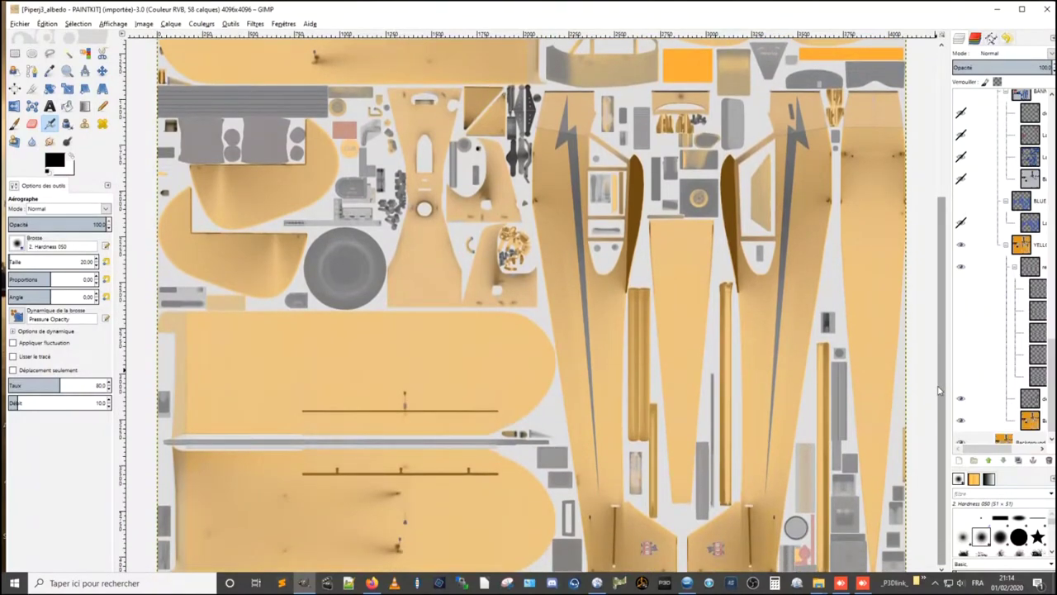
drag(939, 390, 942, 208)
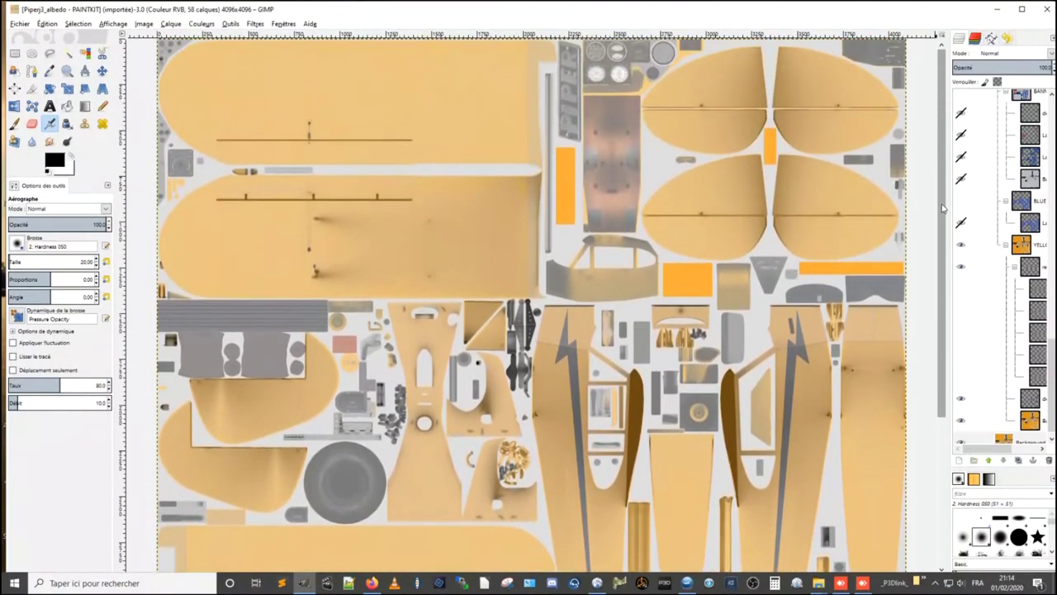
drag(1051, 347, 1053, 157)
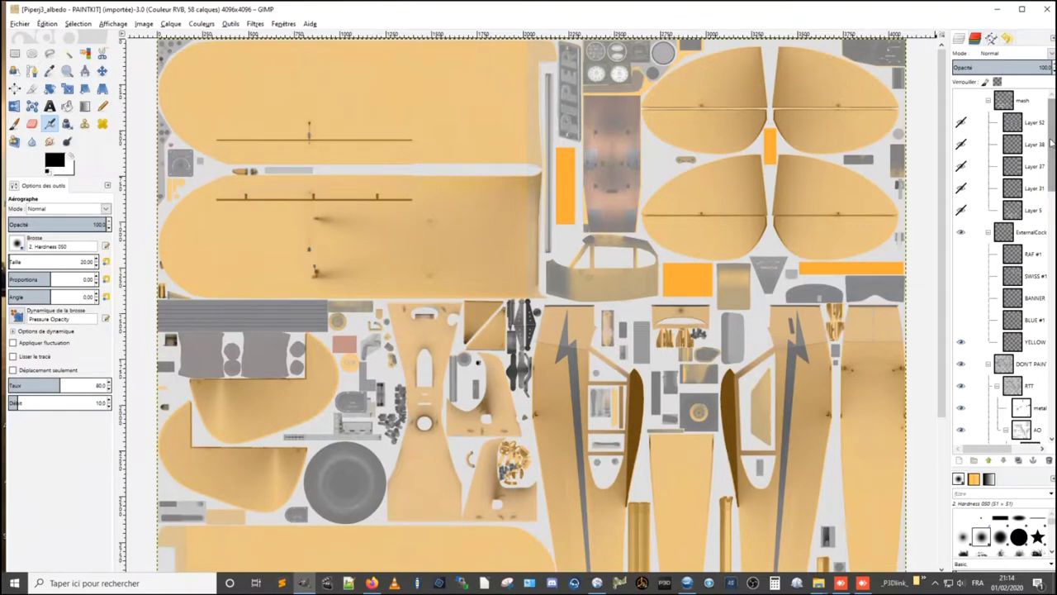
drag(1050, 142, 1049, 307)
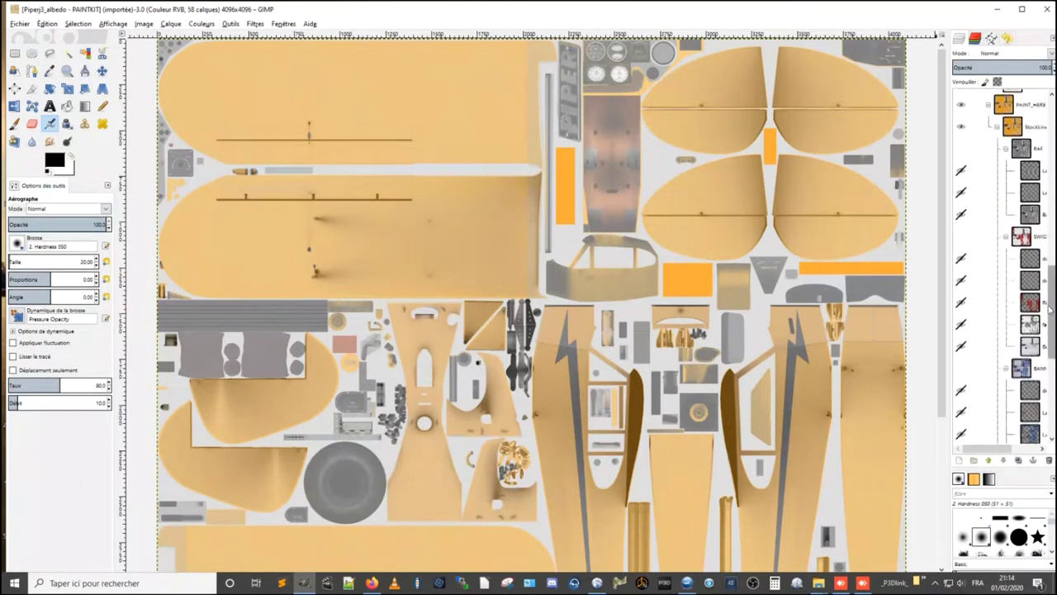
drag(1049, 307, 1050, 360)
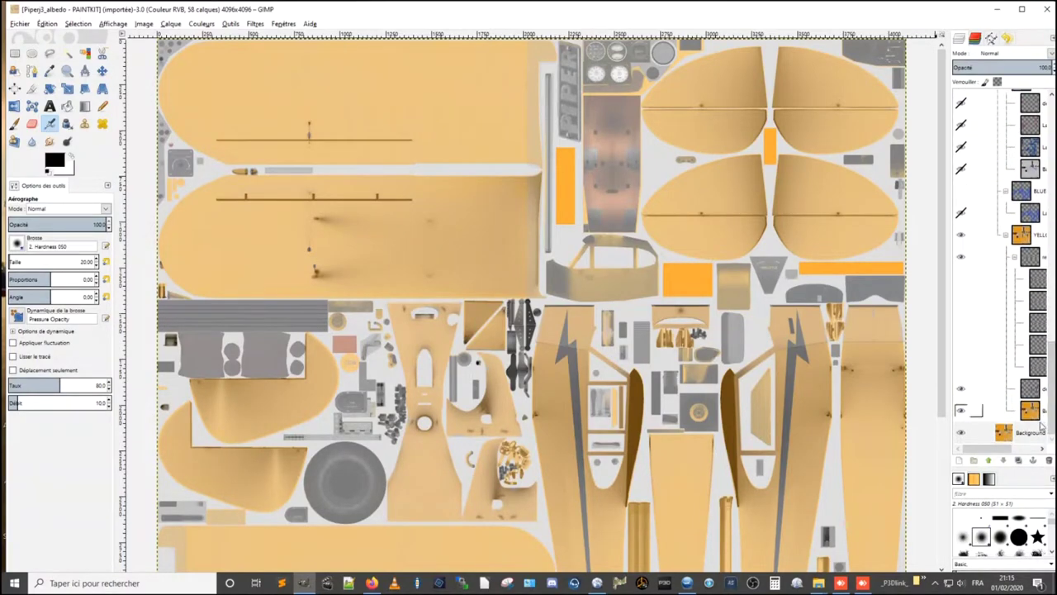
mouse_move(983, 450)
mouse_down()
mouse_move(1031, 450)
mouse_move(984, 450)
mouse_up()
- Make the Background and a hidden layer visible, toggling the YELLOW group off and on
click(962, 434)
click(962, 433)
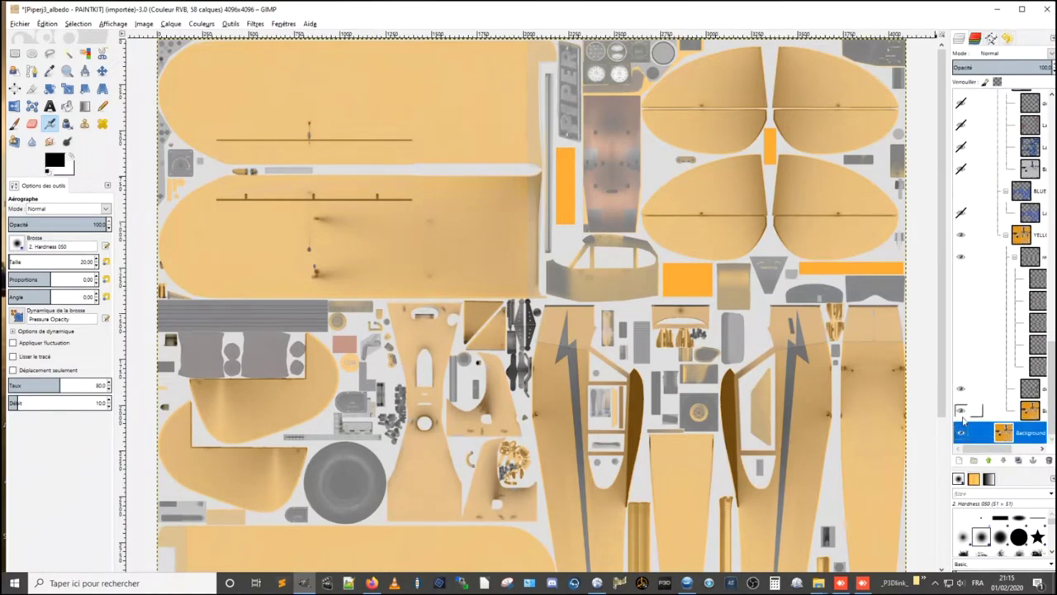
click(962, 394)
click(962, 239)
click(961, 235)
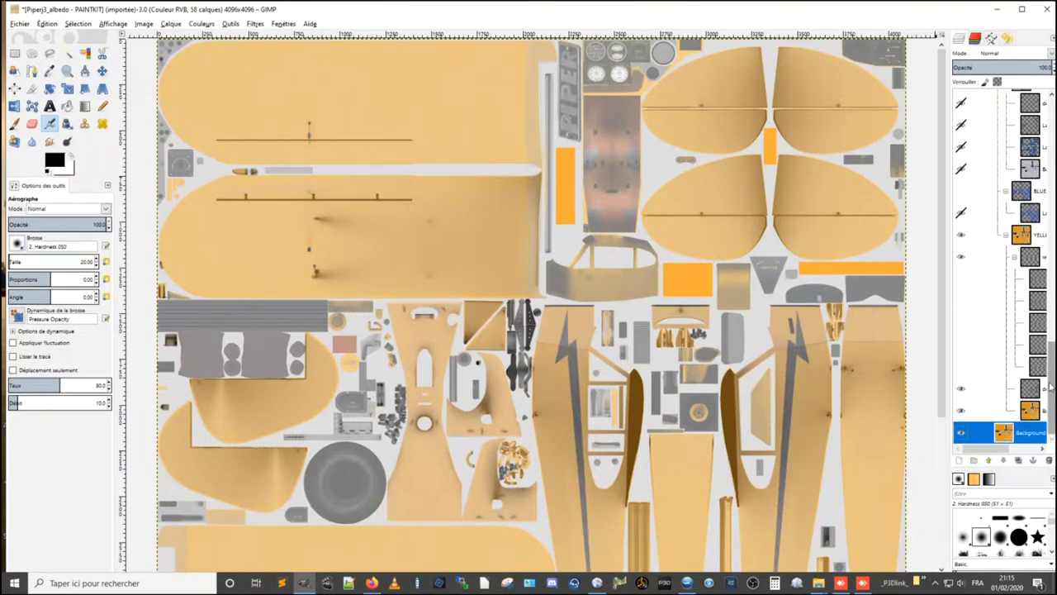
- Widen the Layers dock so the full layer names are readable
drag(1050, 387, 1050, 149)
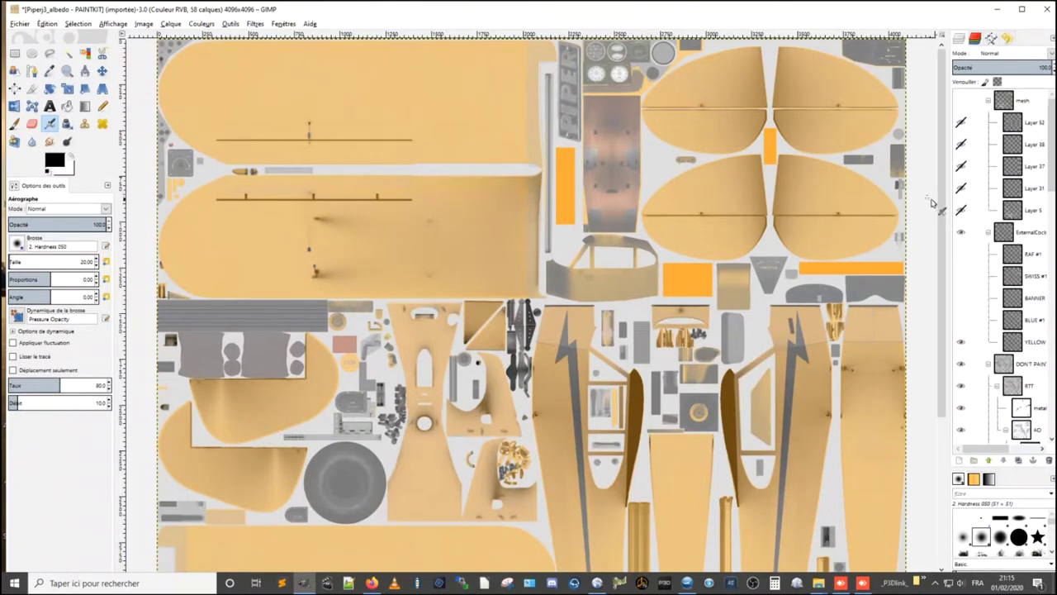
drag(948, 198, 830, 198)
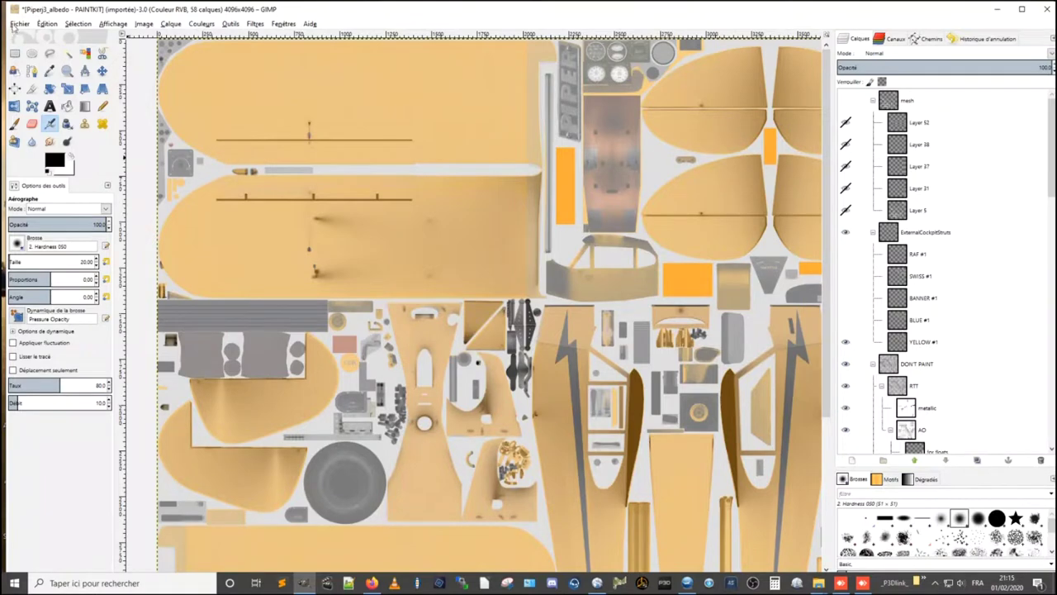
click(19, 23)
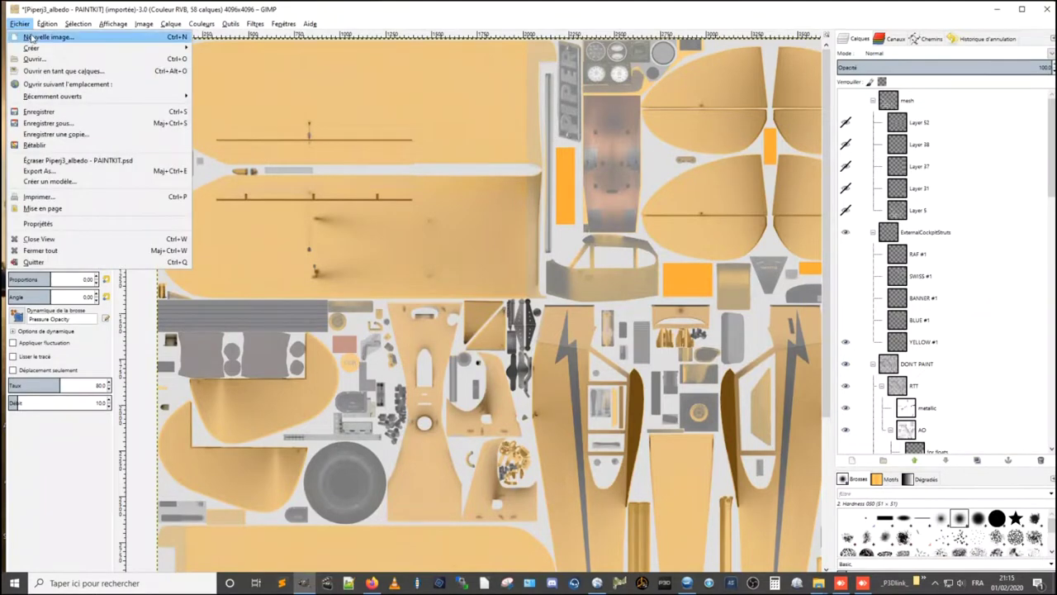
- Create a blank 4096×4096 image, accepting the large-size warning
click(45, 37)
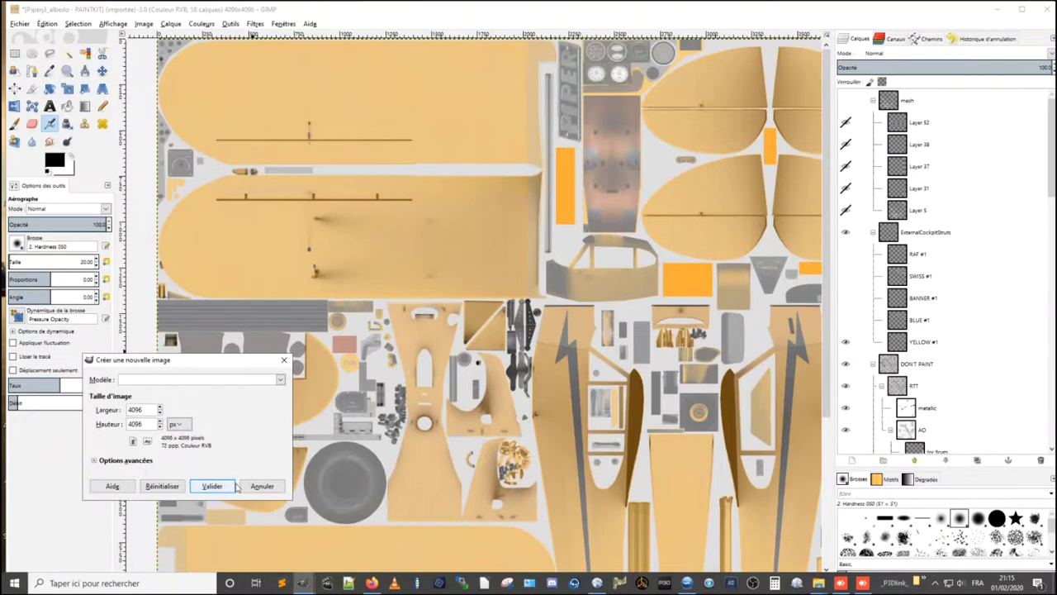
click(212, 486)
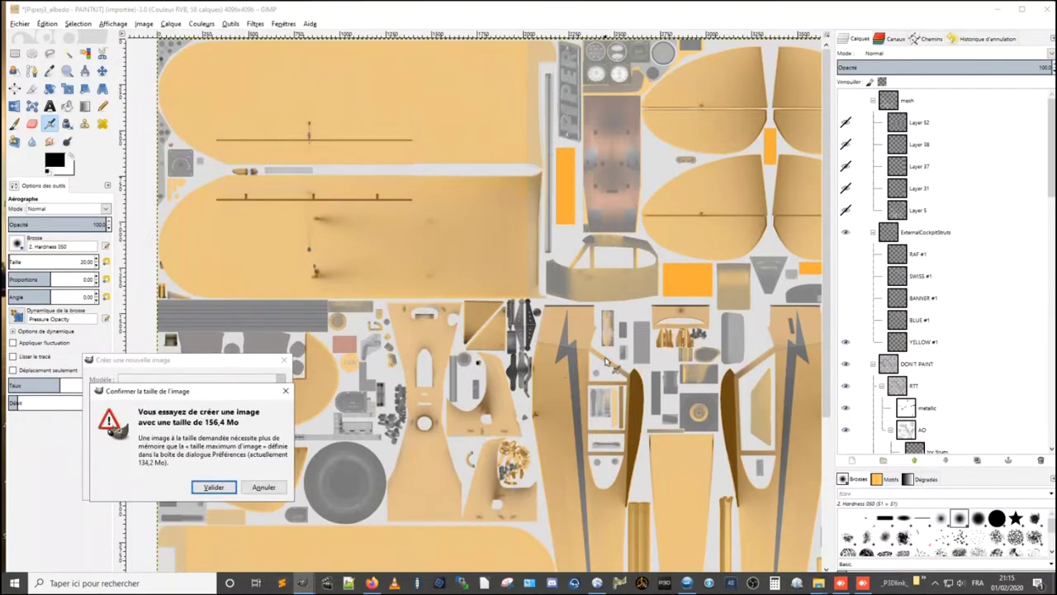
click(213, 487)
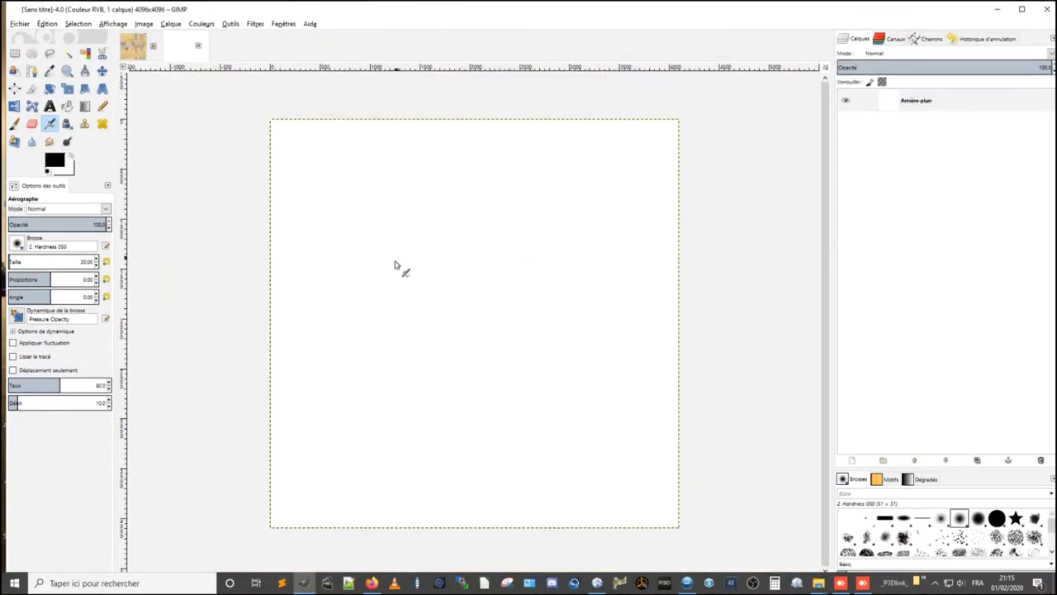
- Try the rotate and align tools, switch between the two image tabs, and view the Channels
click(50, 89)
click(14, 88)
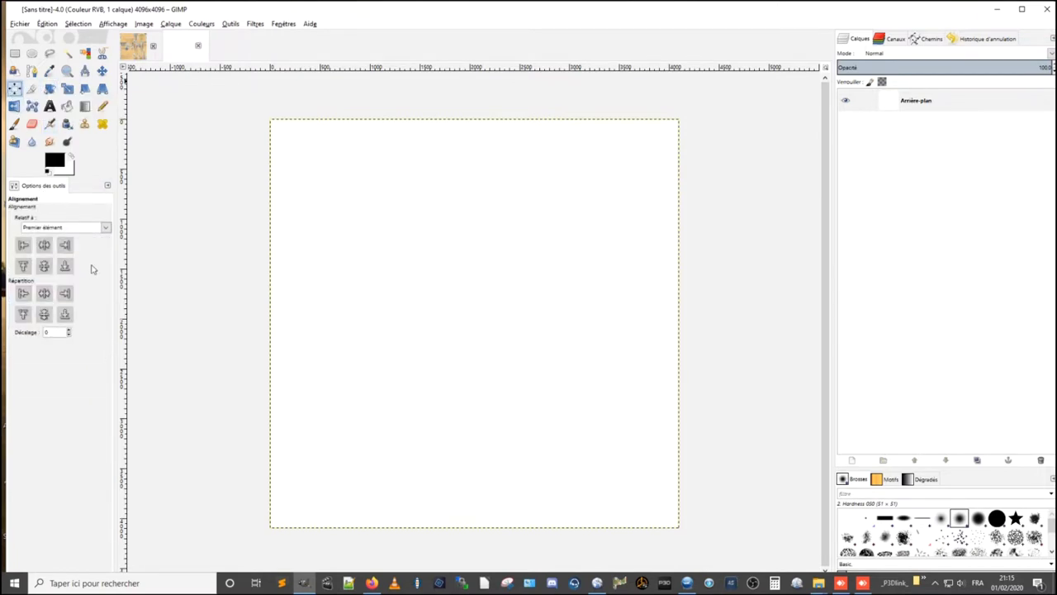
click(134, 48)
click(183, 47)
scroll(173, 35, up, 1)
scroll(173, 35, down, 1)
scroll(173, 34, up, 1)
scroll(174, 35, down, 1)
scroll(173, 35, up, 1)
scroll(173, 35, down, 1)
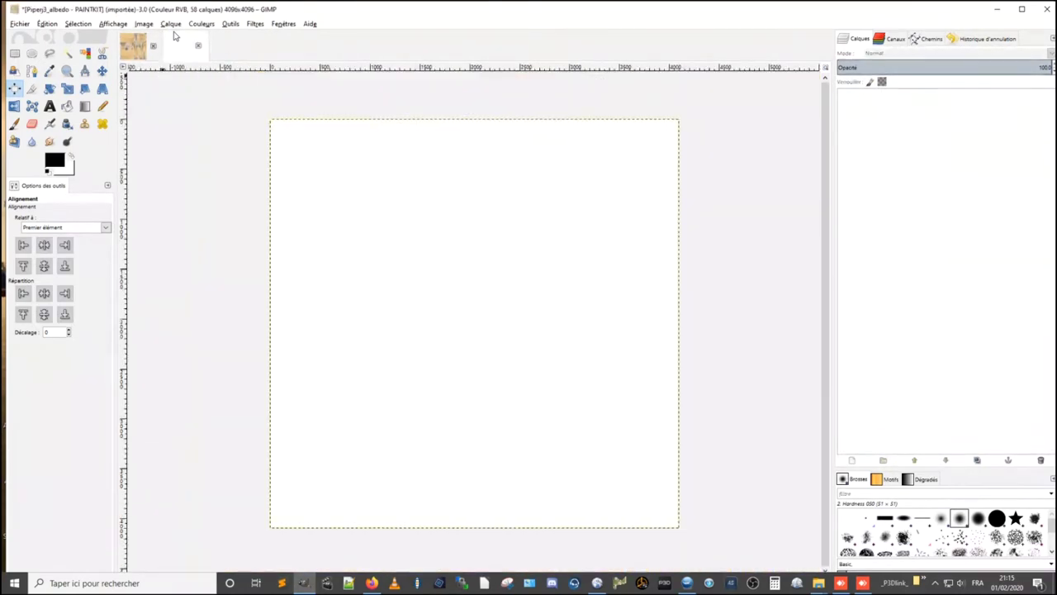
scroll(173, 35, up, 1)
scroll(173, 34, down, 1)
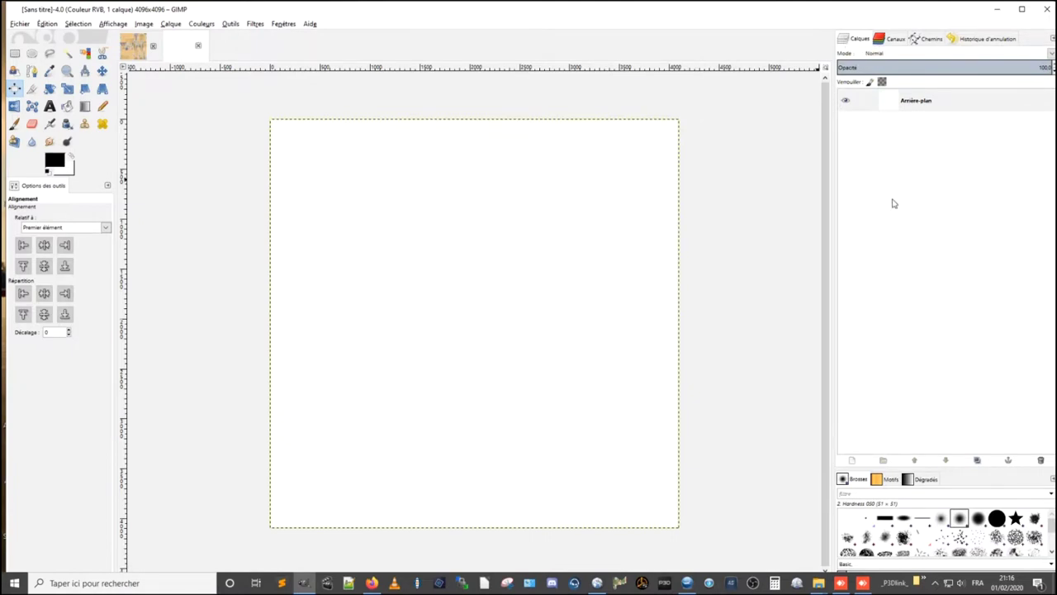
click(892, 42)
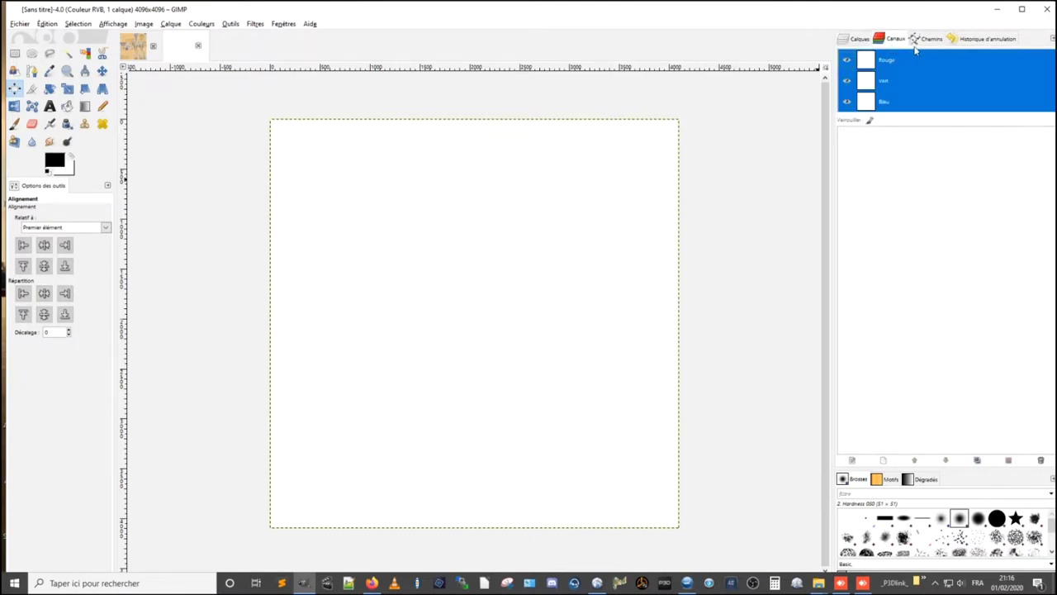
click(929, 41)
click(983, 41)
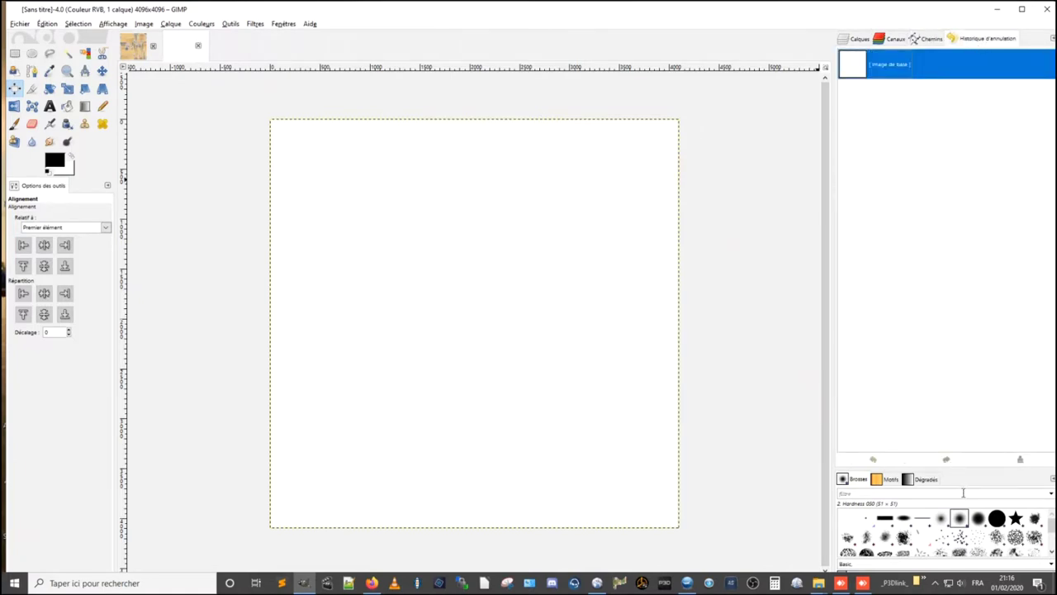
click(860, 39)
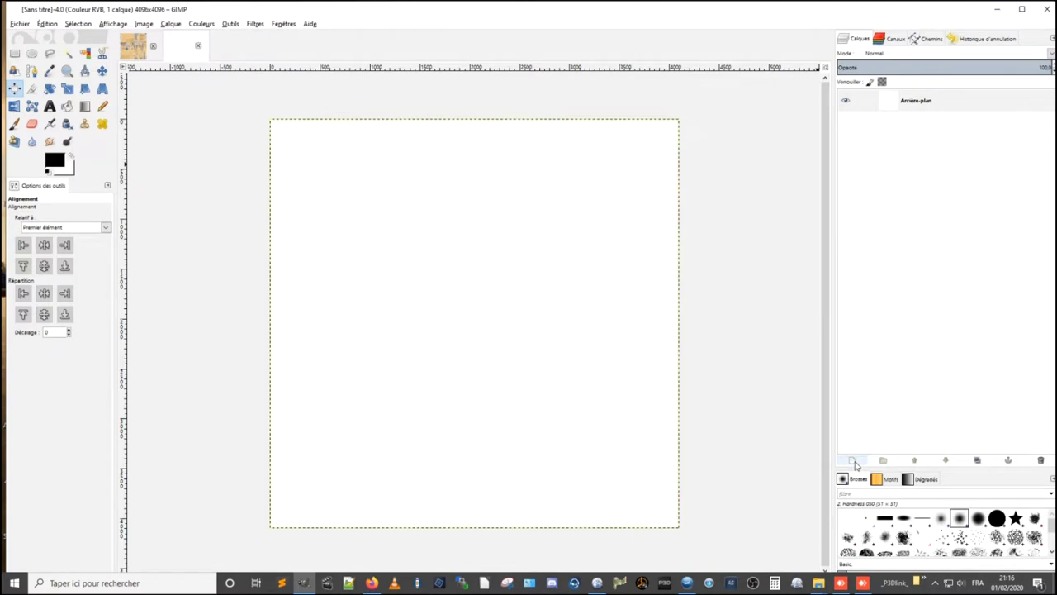
click(855, 460)
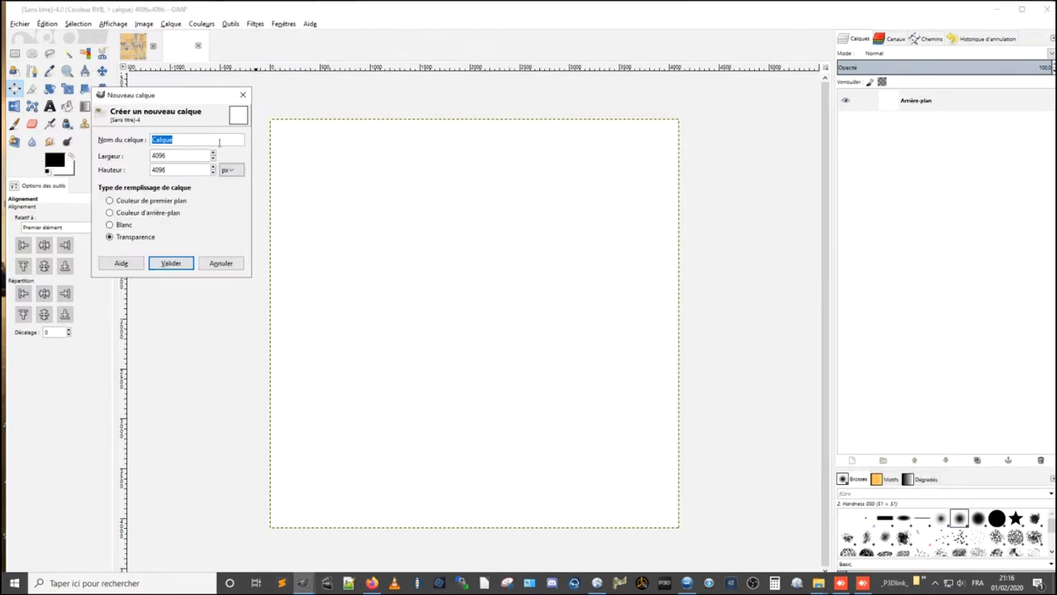
- Add transparent layers toto and titi above the background
text(1)
click(171, 263)
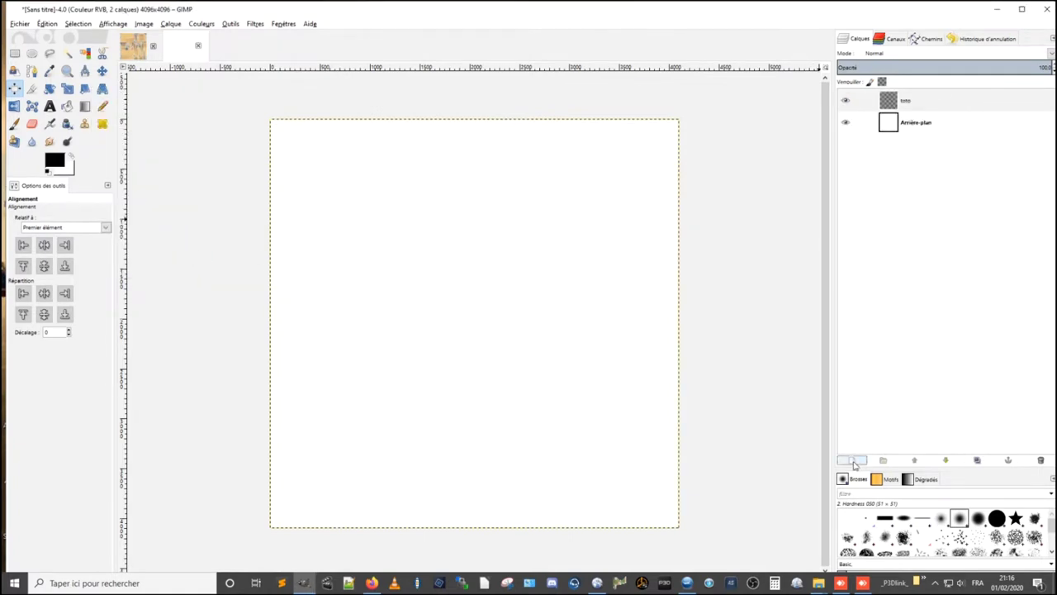
click(853, 460)
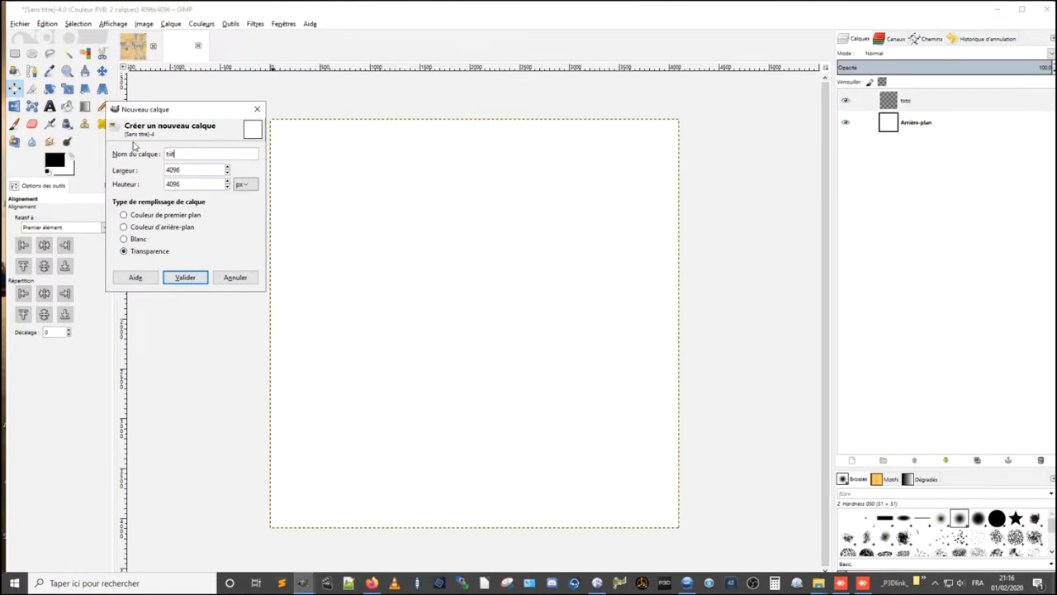
key(Return)
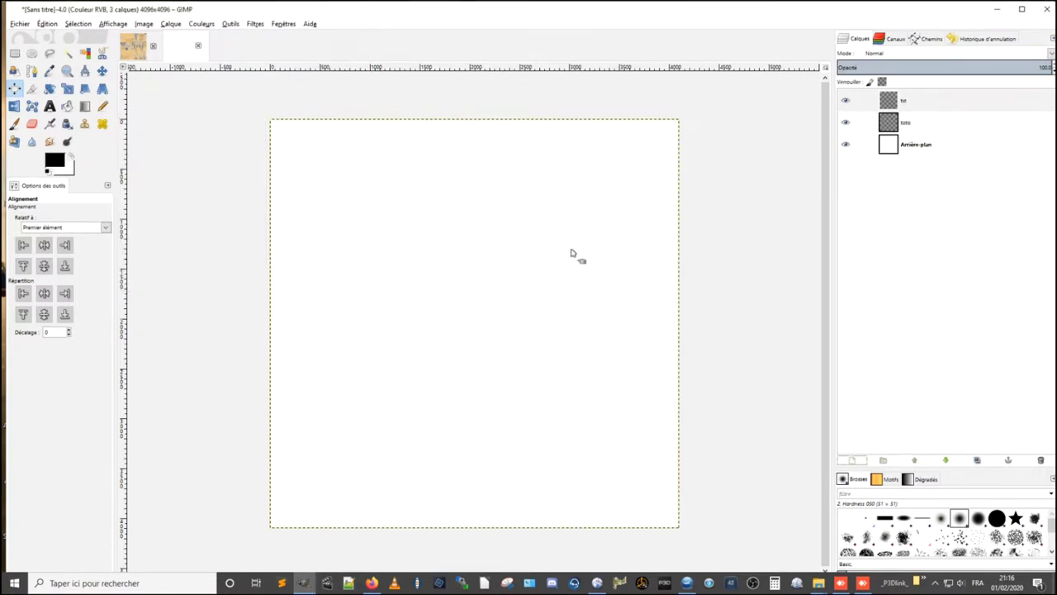
- Add a new layer group and rename it Txtx
right_click(888, 224)
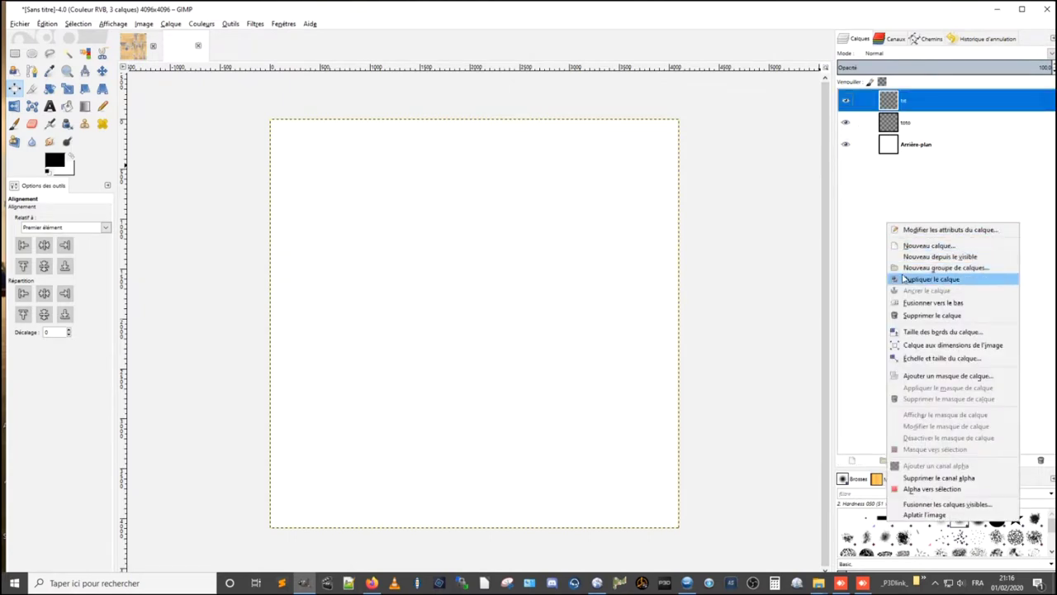
click(904, 272)
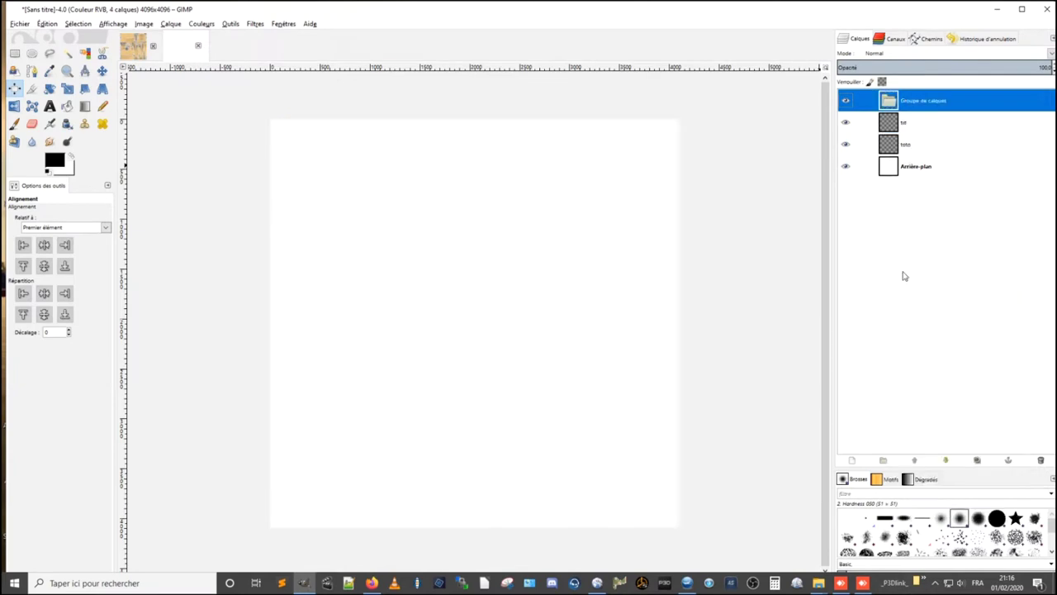
double_click(929, 103)
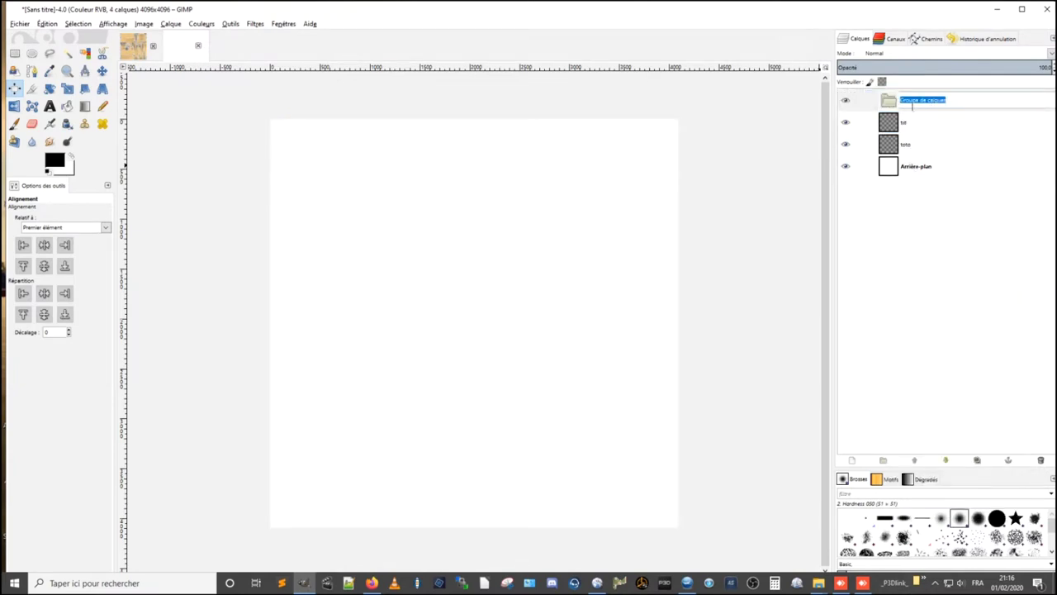
text(Tete)
key(Return)
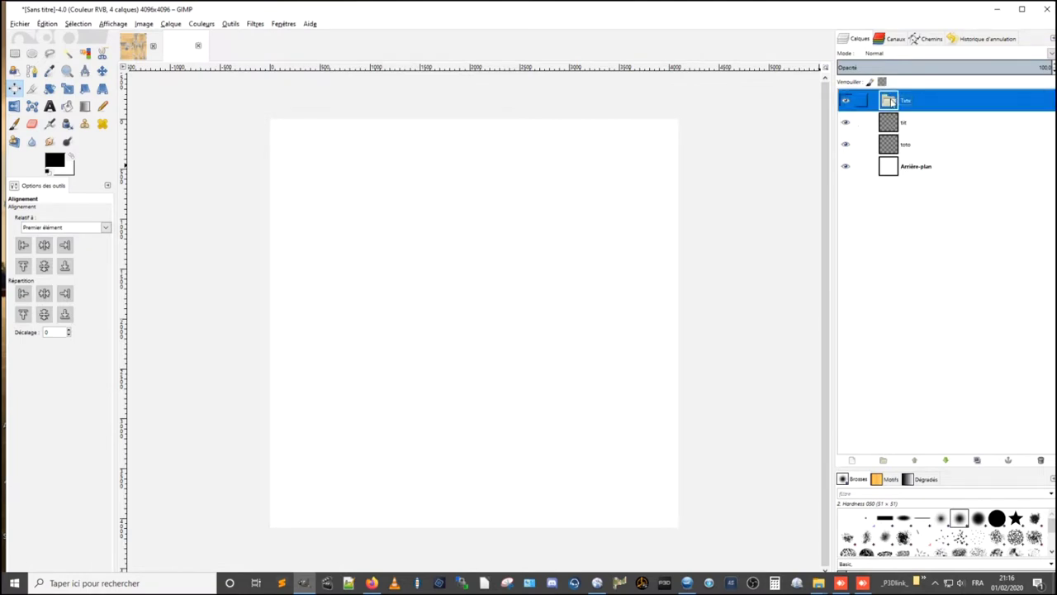
- Drag the titi and toto layers into the Txtx group
click(888, 122)
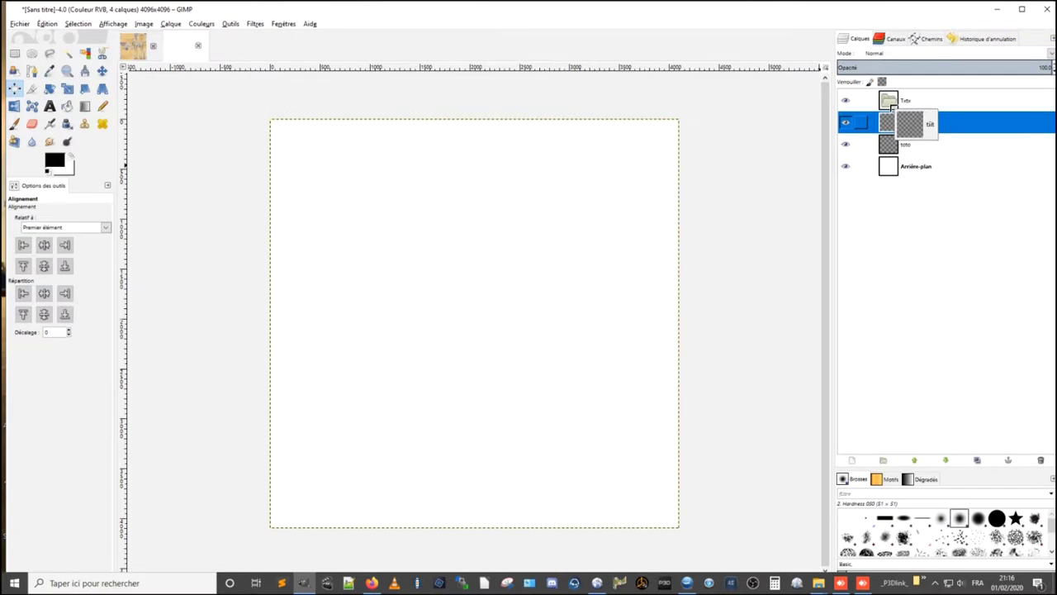
drag(900, 130, 892, 99)
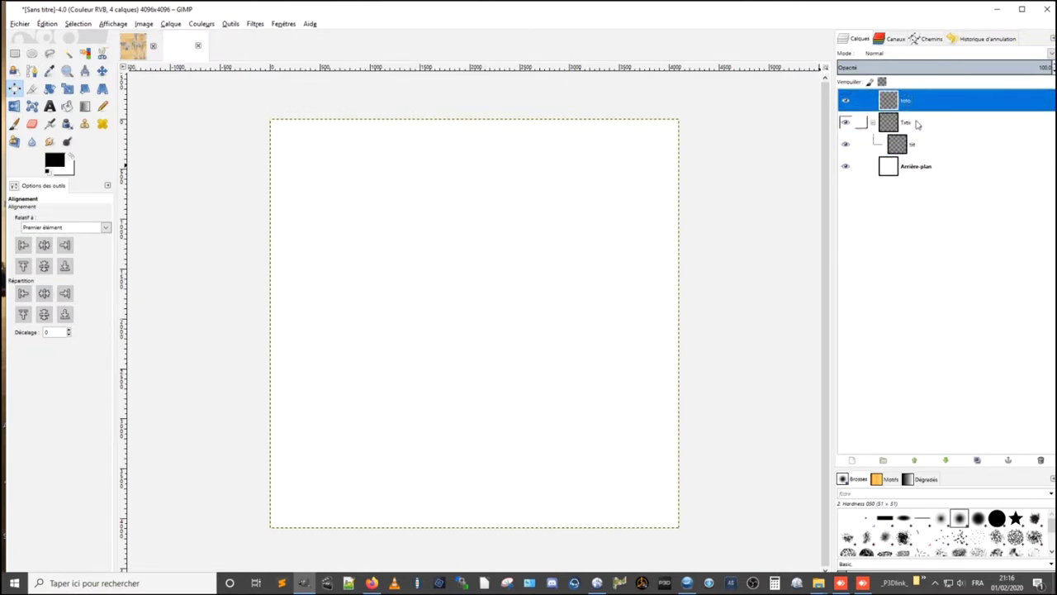
mouse_move(908, 145)
mouse_down()
mouse_move(907, 103)
mouse_move(915, 132)
mouse_move(916, 103)
mouse_move(913, 155)
mouse_up()
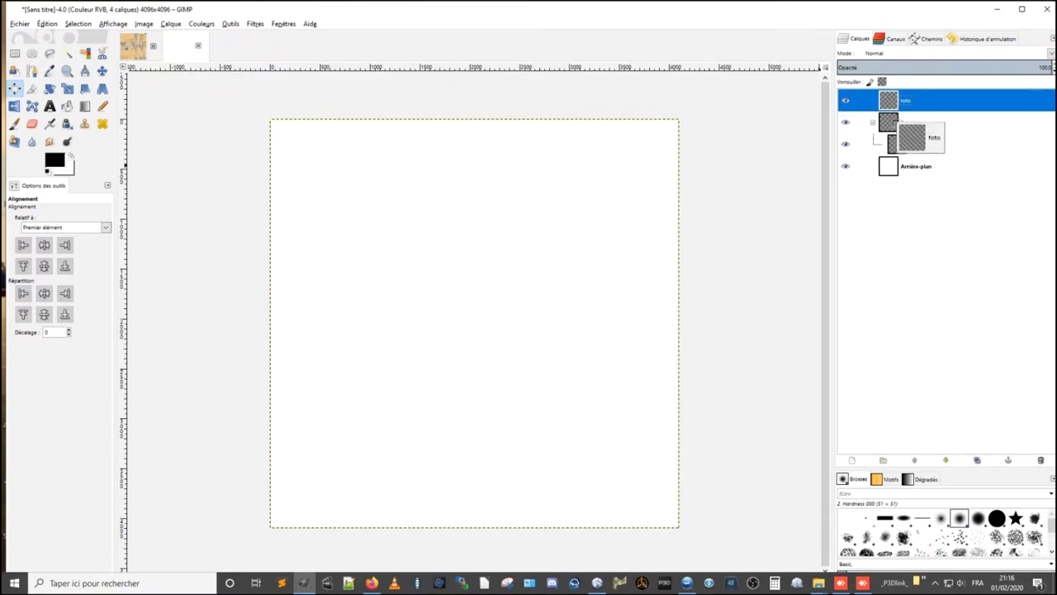
drag(913, 155, 894, 133)
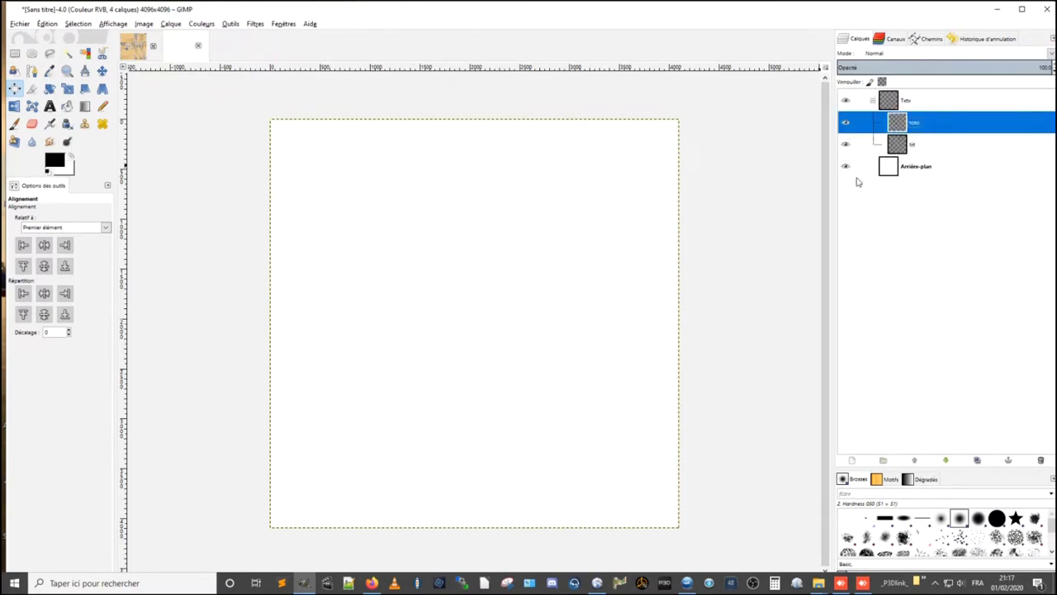
click(621, 176)
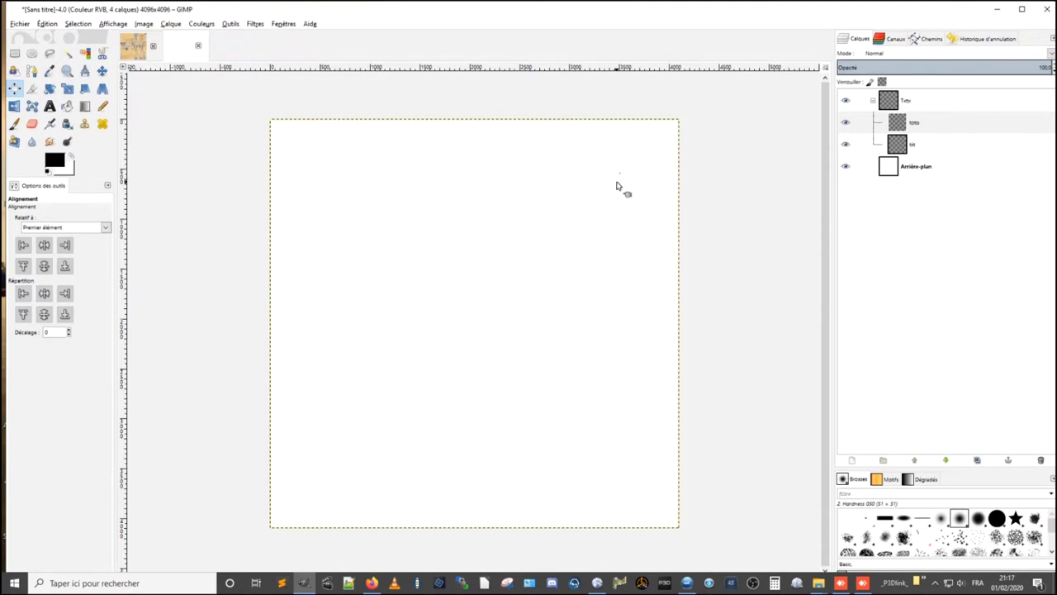
- Pick the Paintbrush, paint test strokes, and undo them
drag(486, 253, 615, 247)
click(14, 123)
mouse_move(348, 168)
mouse_down()
mouse_move(618, 283)
mouse_move(503, 378)
mouse_up()
click(858, 144)
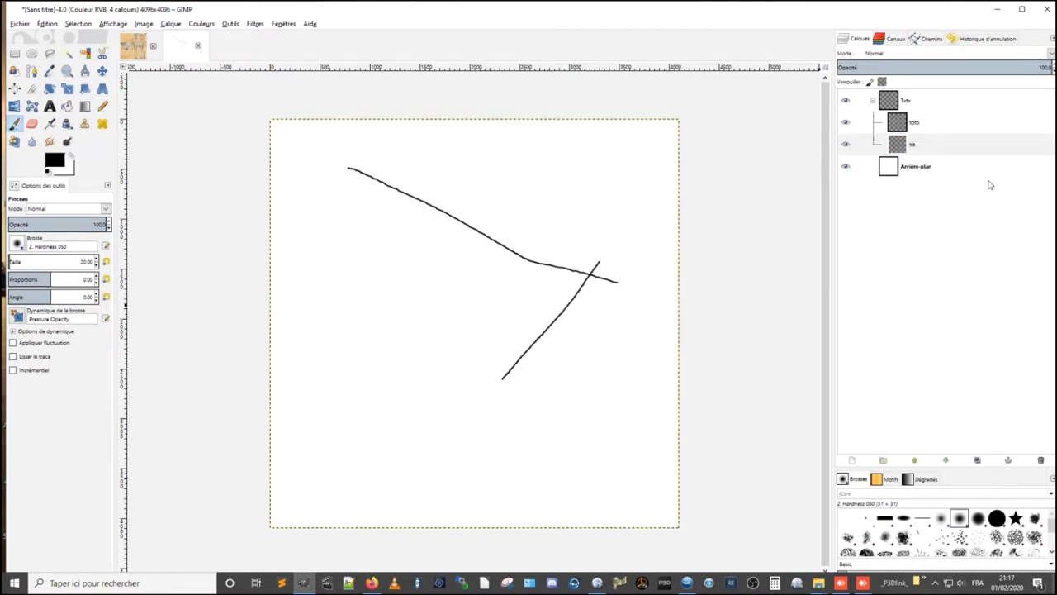
key(ctrl+z)
key(ctrl+z)
key(ctrl+z)
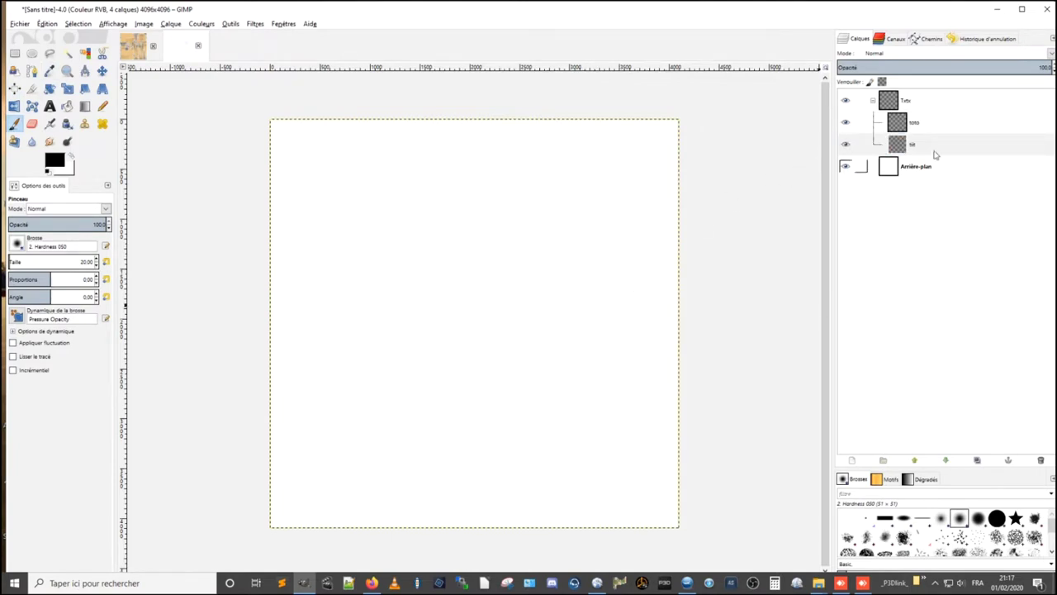
- Paint a looped stroke on toto and another on titi, checking each with visibility toggles
click(920, 124)
mouse_move(426, 209)
mouse_down()
mouse_move(524, 288)
mouse_move(571, 235)
mouse_move(448, 303)
mouse_up()
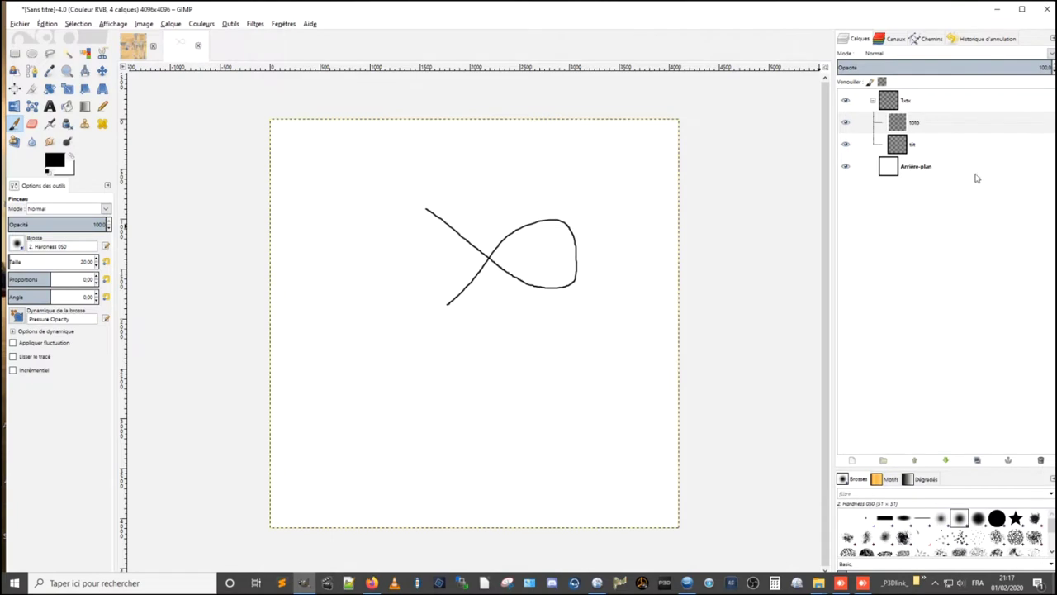
click(954, 148)
drag(576, 334, 664, 371)
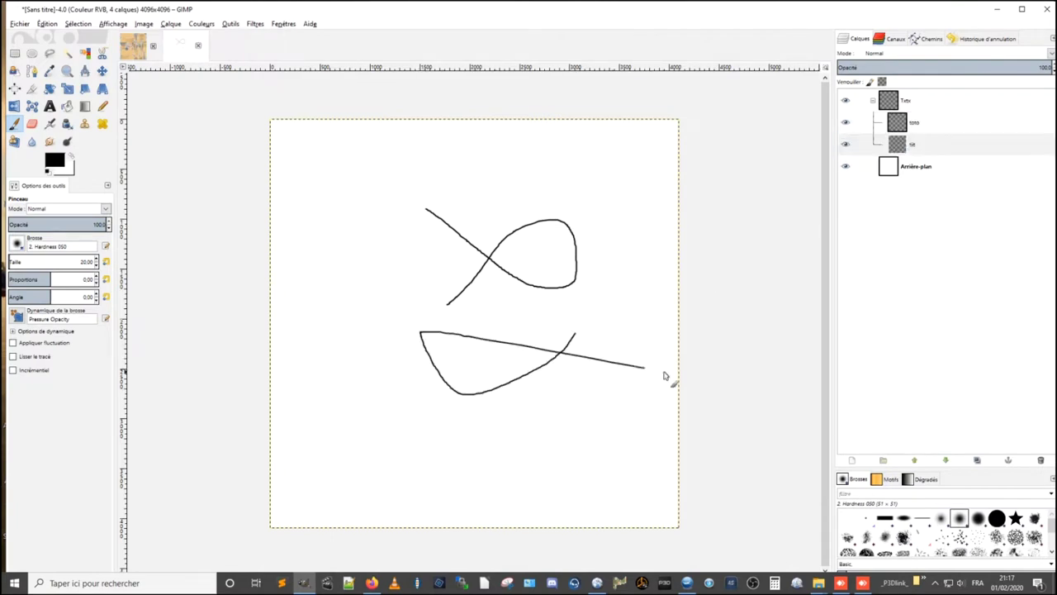
click(846, 123)
click(846, 144)
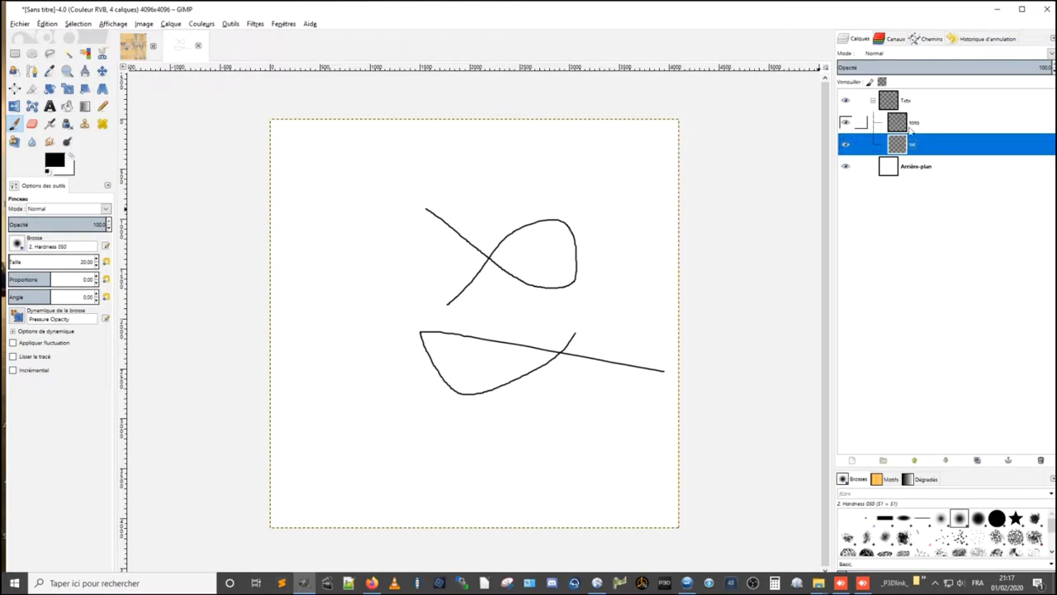
click(911, 124)
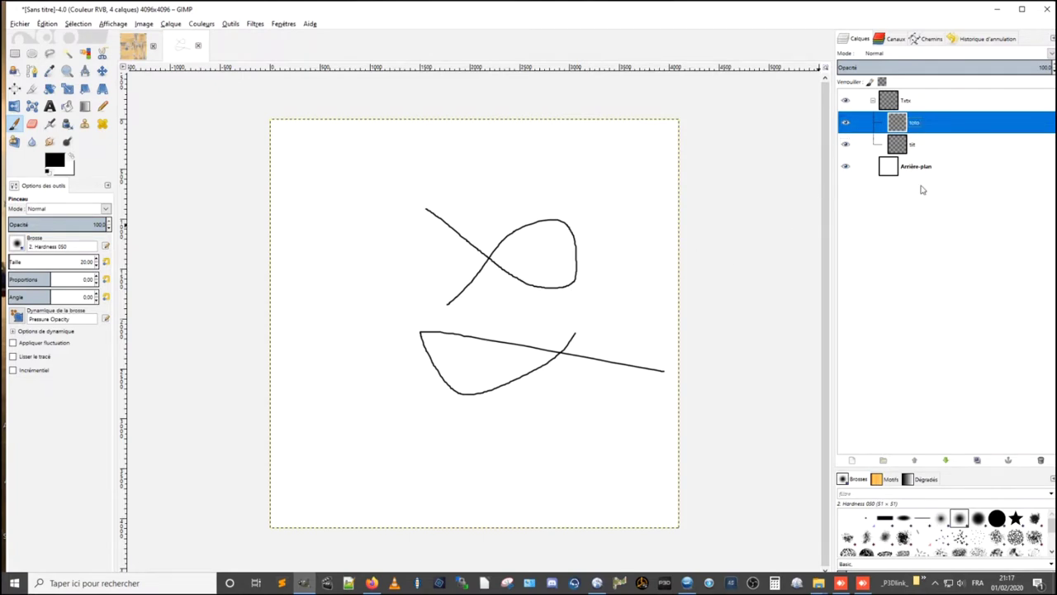
- Collapse and hide the Txtx group, then minimise GIMP to the desktop
click(873, 101)
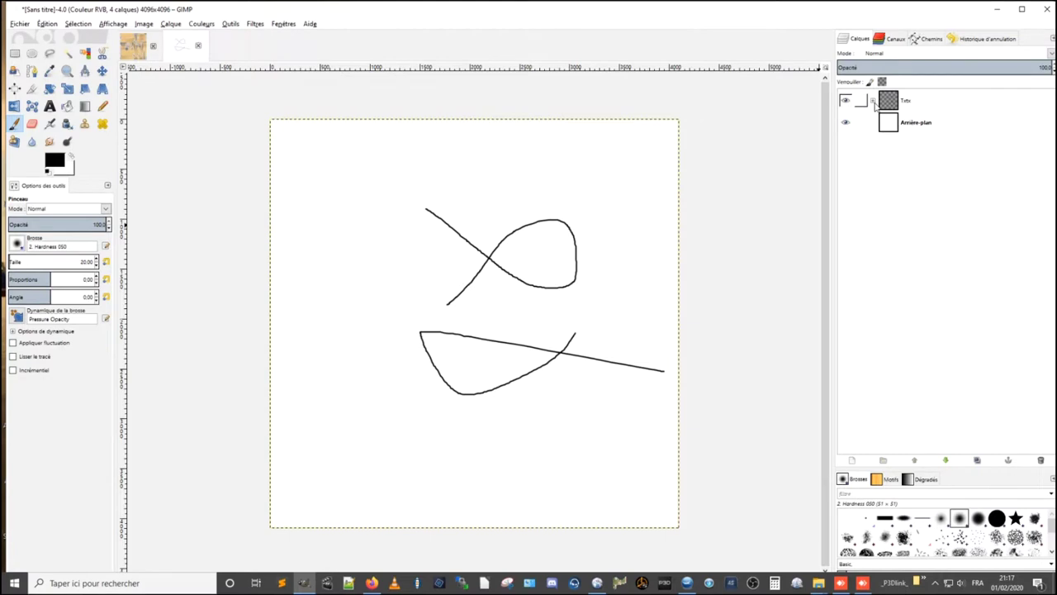
click(873, 101)
click(844, 101)
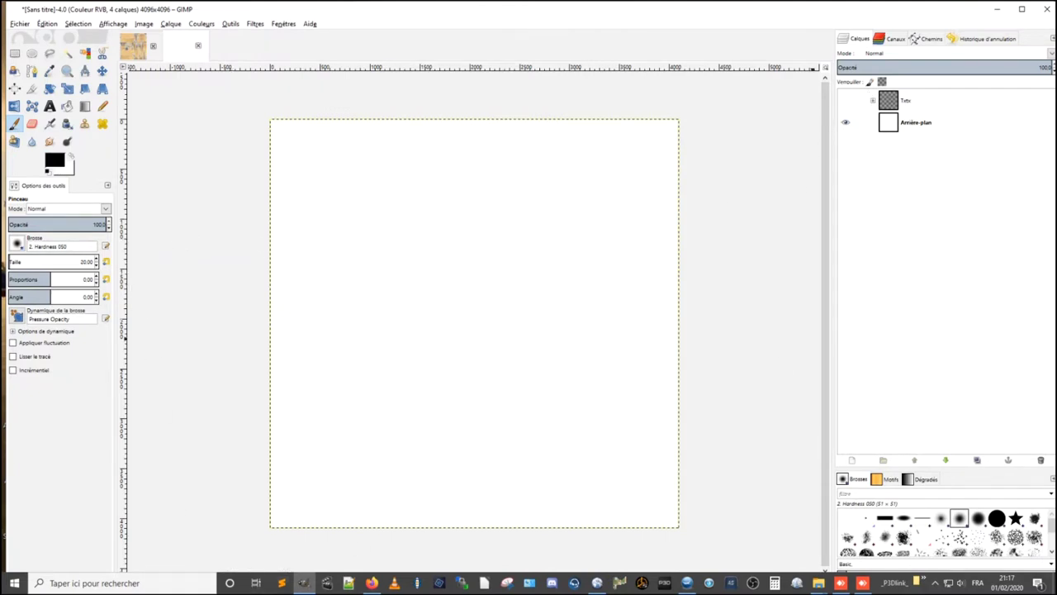
click(1055, 582)
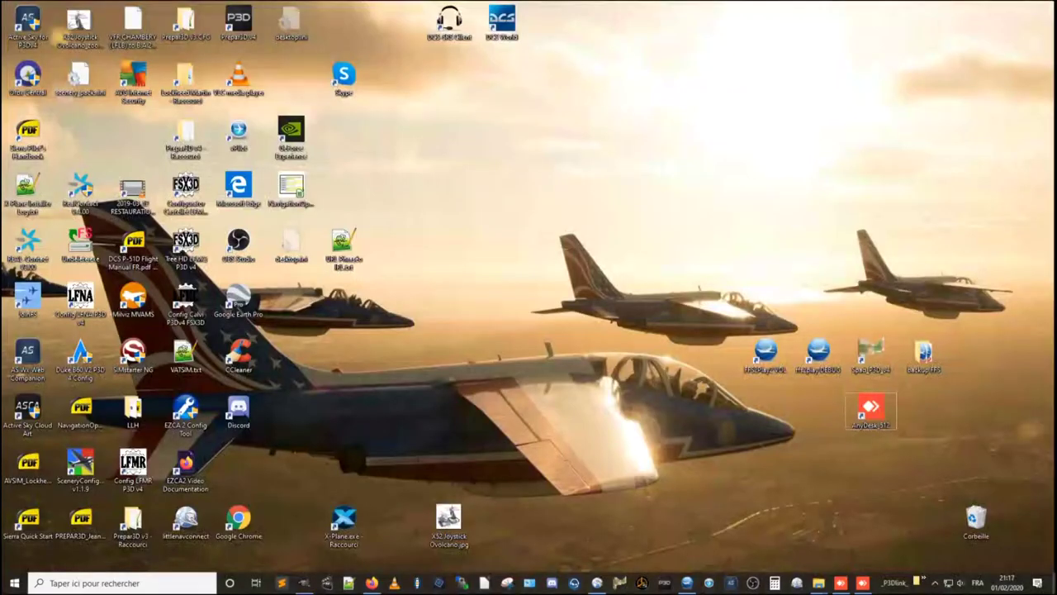
- In File Explorer, browse MediaPAV (E:) > Video_ShadowPlay > _video_ > 1_vol > Warbird #25 folder
key(super+e)
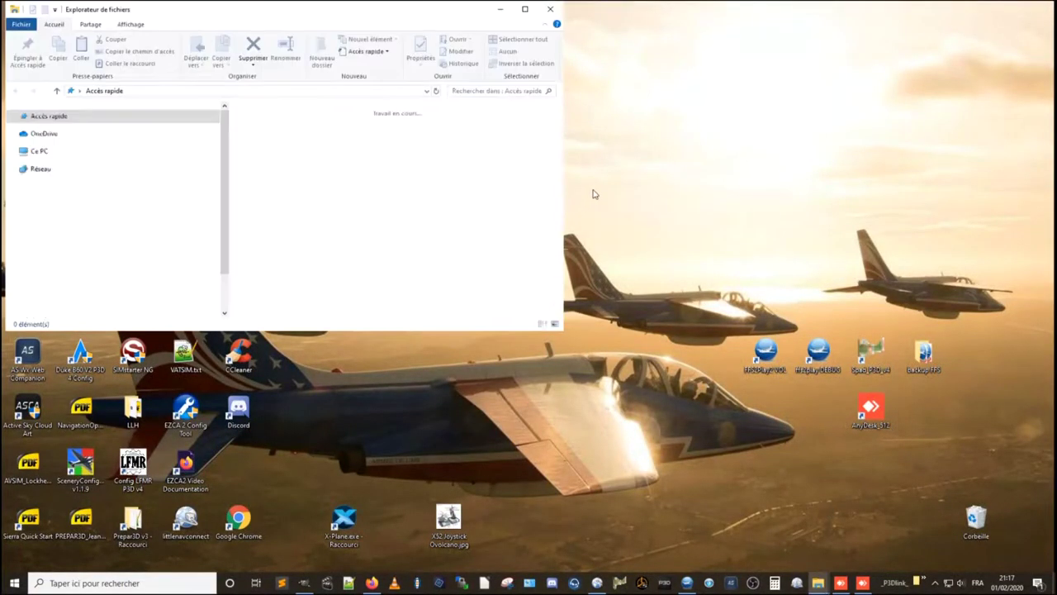
drag(324, 331, 325, 472)
scroll(37, 387, down, 2)
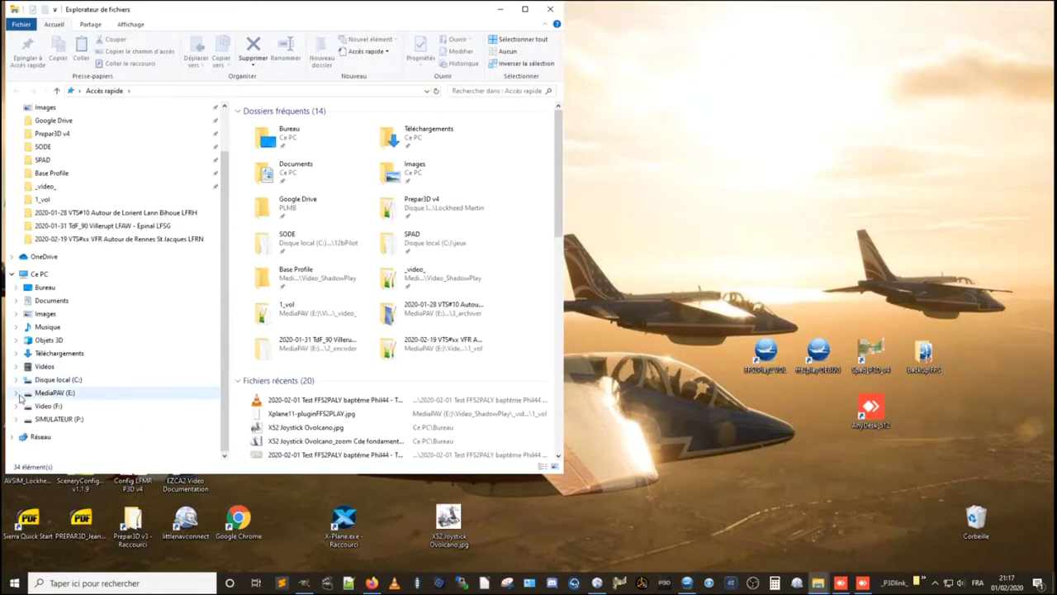
click(16, 393)
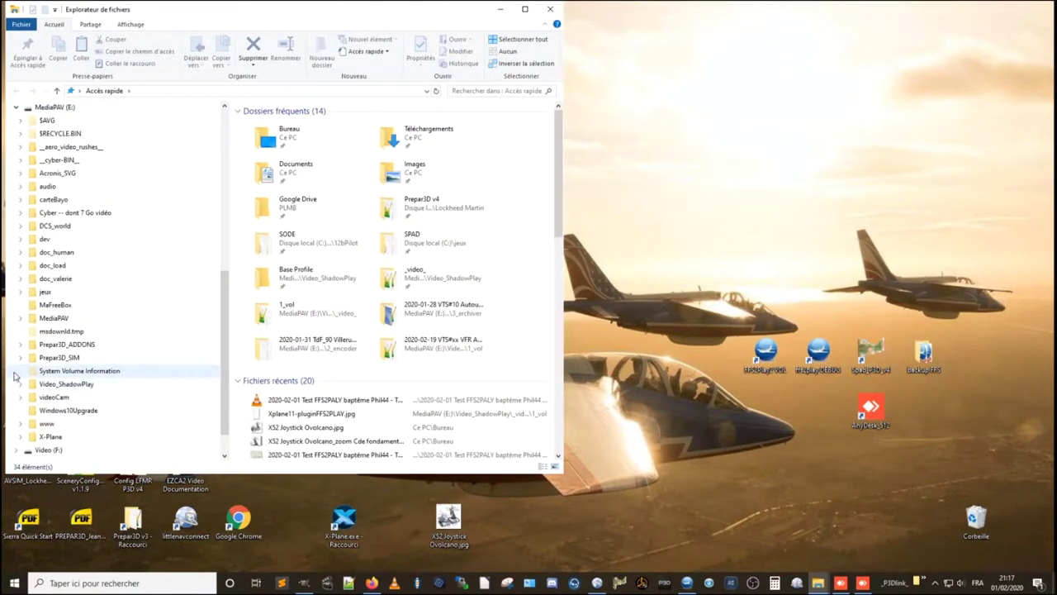
click(20, 384)
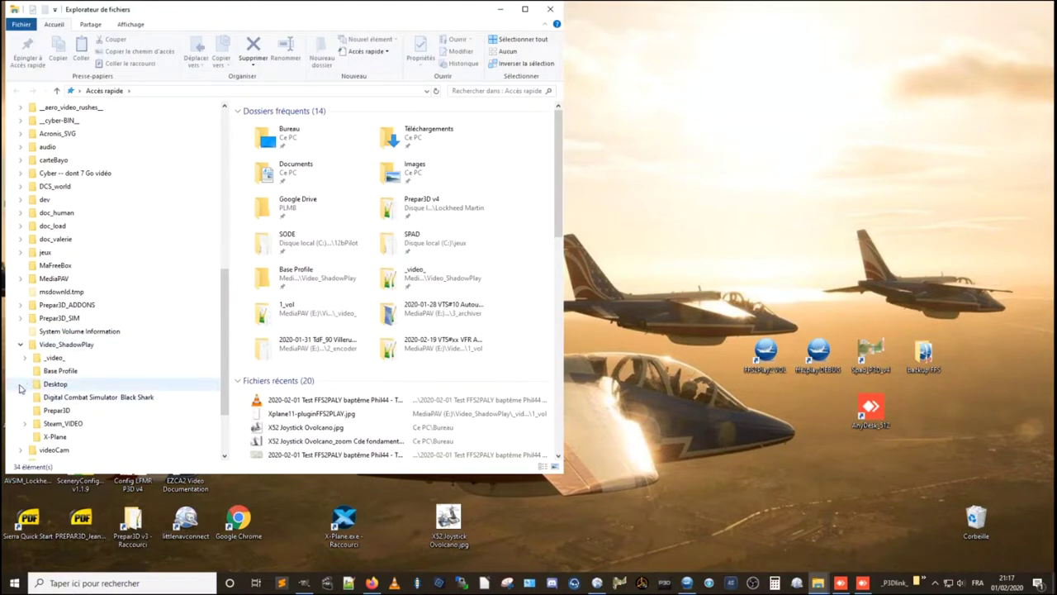
click(24, 358)
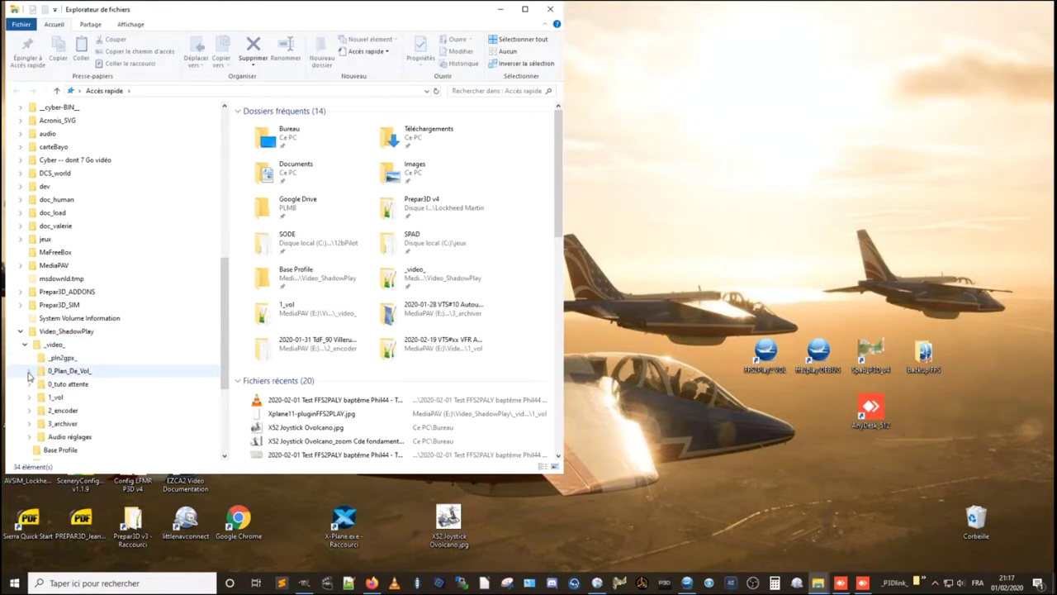
click(29, 398)
click(99, 384)
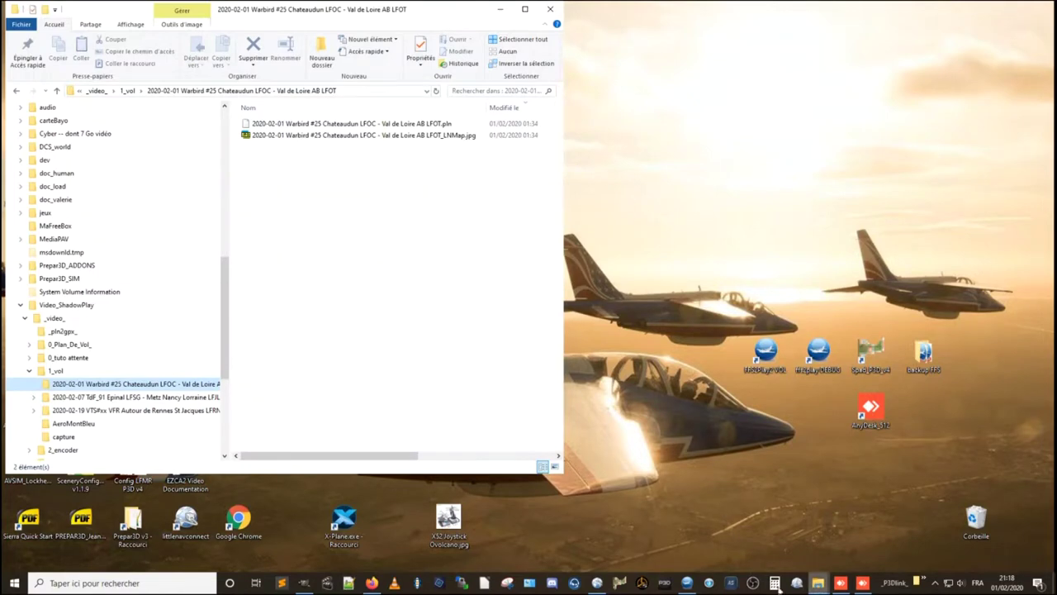
- Drag LNMap.jpg from the Warbird folder onto the GIMP canvas as a new layer
click(304, 583)
key(alt+Tab)
click(293, 137)
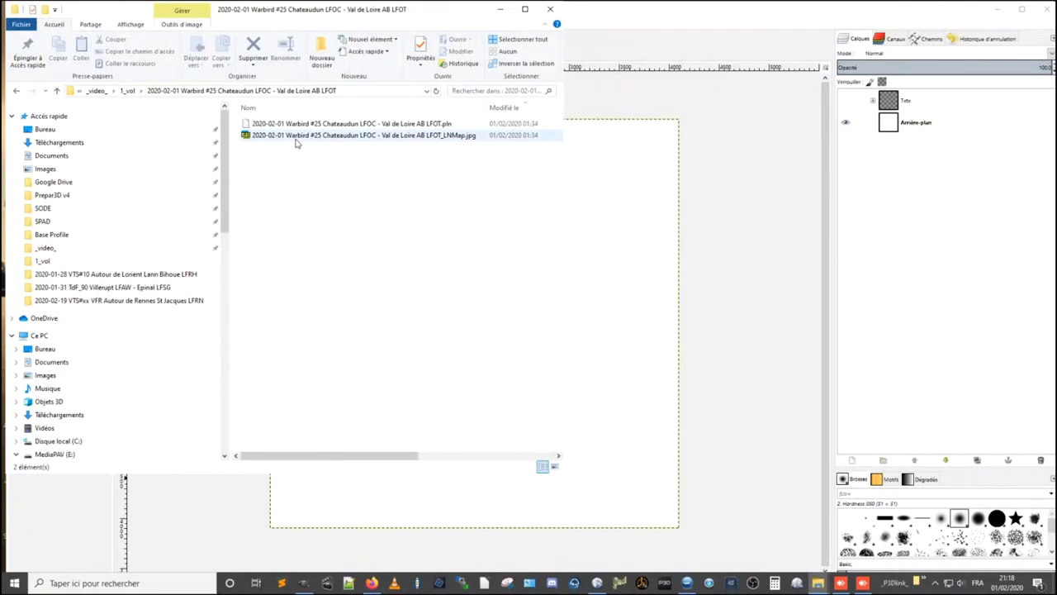
mouse_move(294, 139)
mouse_down()
mouse_move(776, 315)
mouse_move(991, 295)
mouse_up()
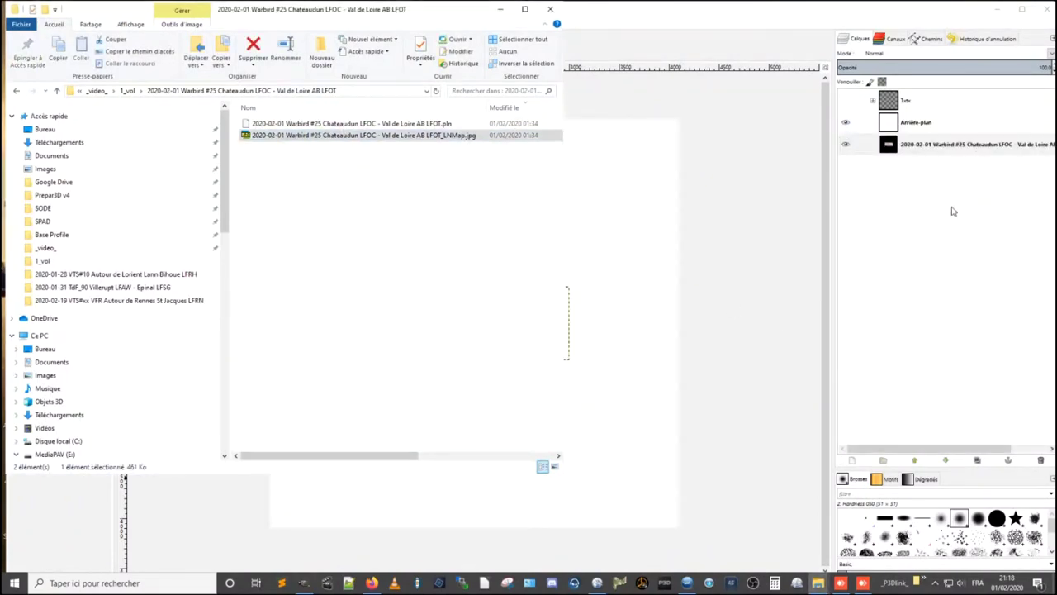
click(590, 66)
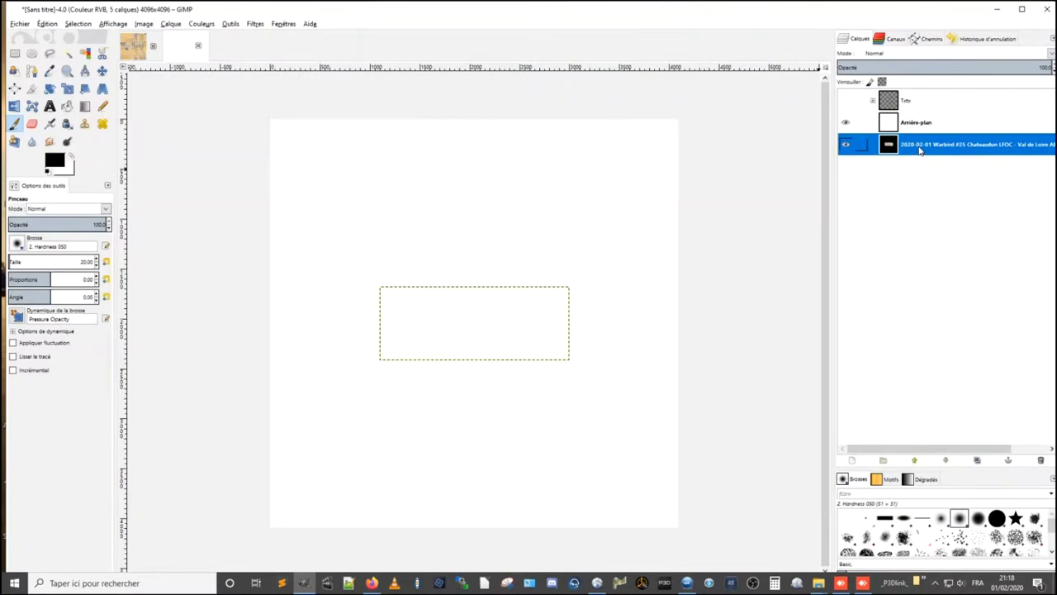
- Add an alpha channel to the map layer, show Texte, and move the map layer to the top
drag(907, 143, 909, 116)
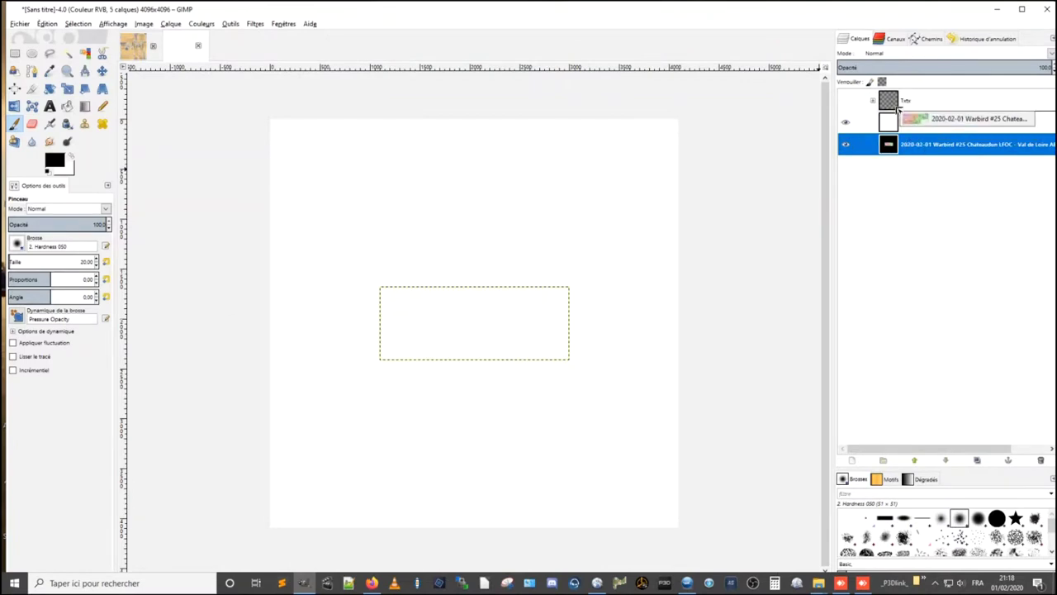
scroll(498, 334, up, 3)
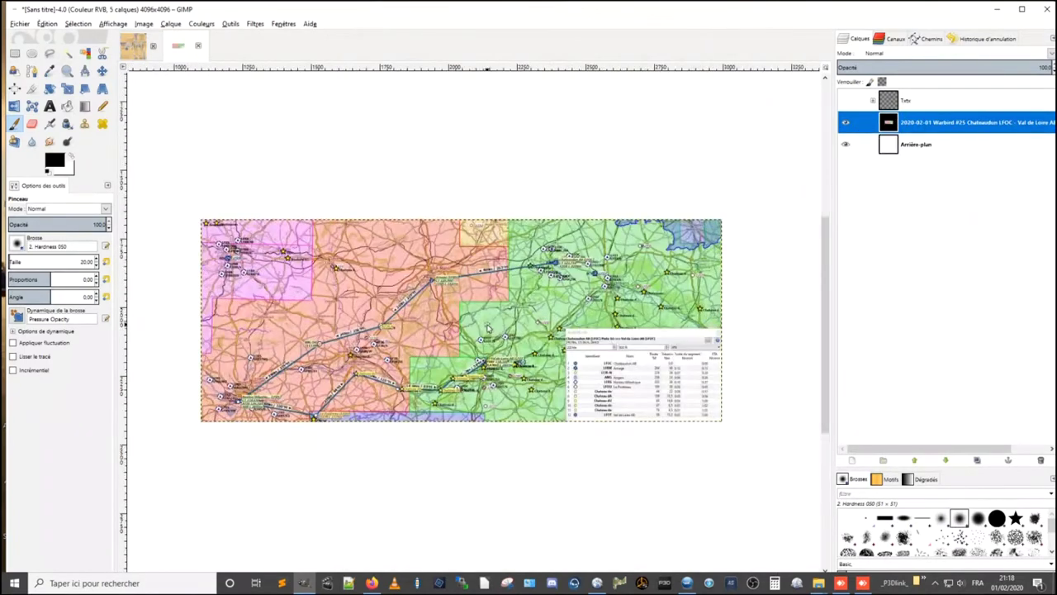
right_click(918, 129)
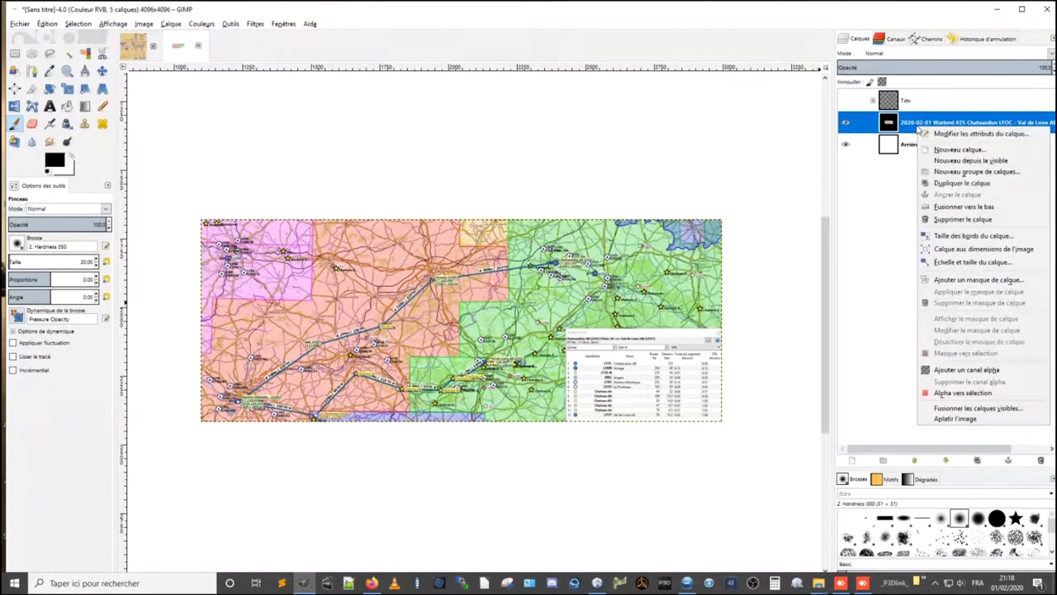
click(957, 372)
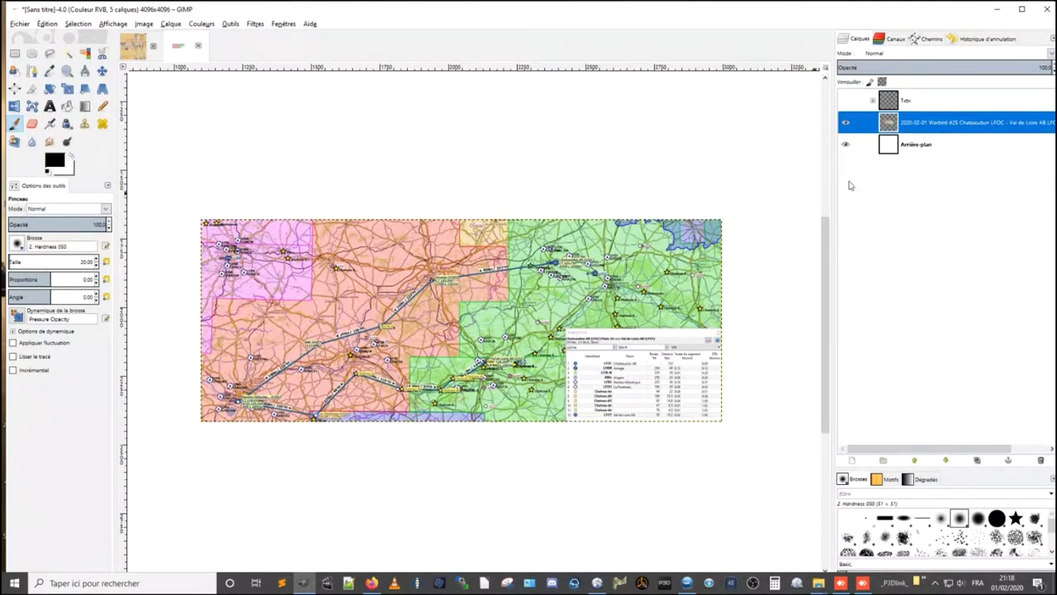
click(845, 100)
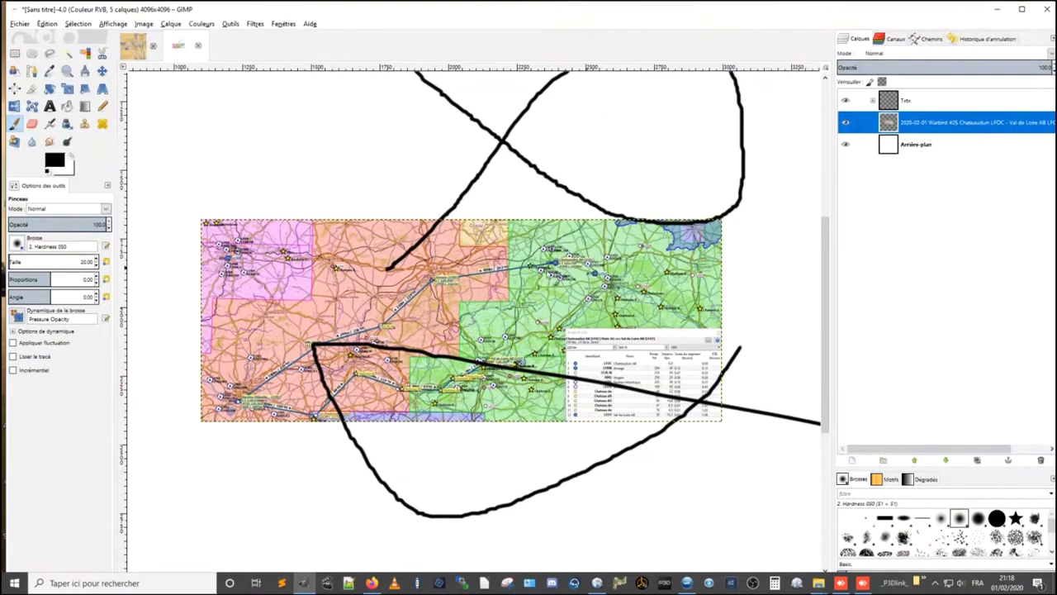
drag(861, 124, 892, 97)
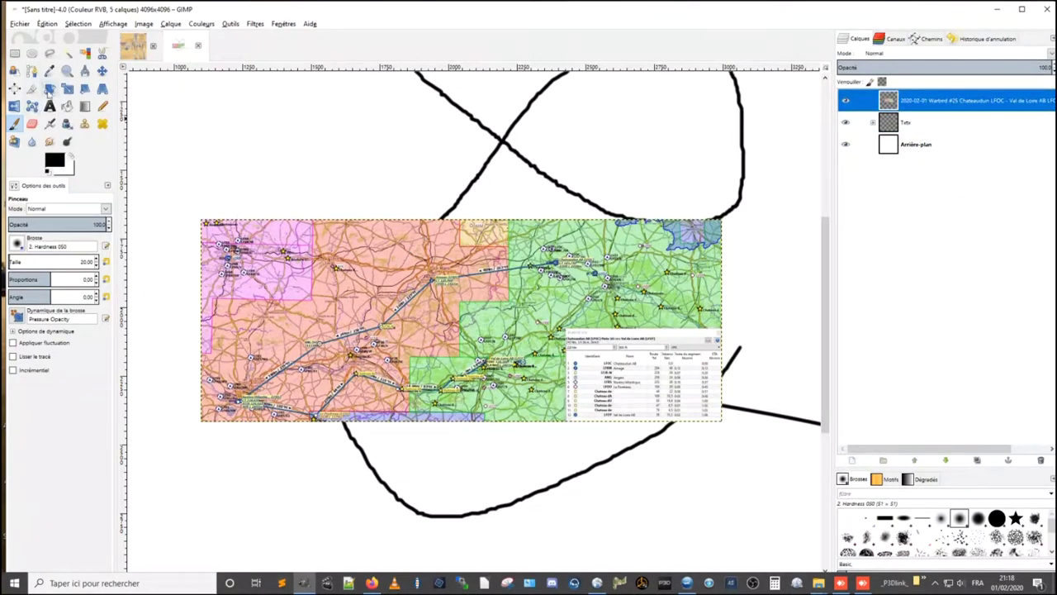
- Erase a large soft hole through the map centre and hide the Arrière-plan background
click(32, 123)
click(60, 262)
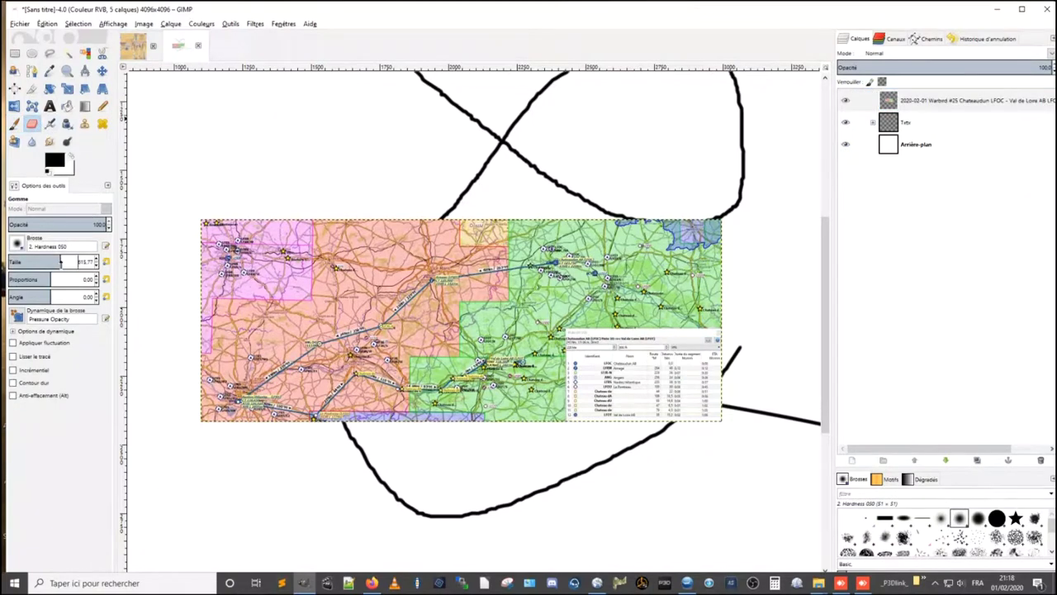
mouse_move(504, 355)
mouse_down()
mouse_move(345, 278)
mouse_move(424, 278)
mouse_move(377, 302)
mouse_up()
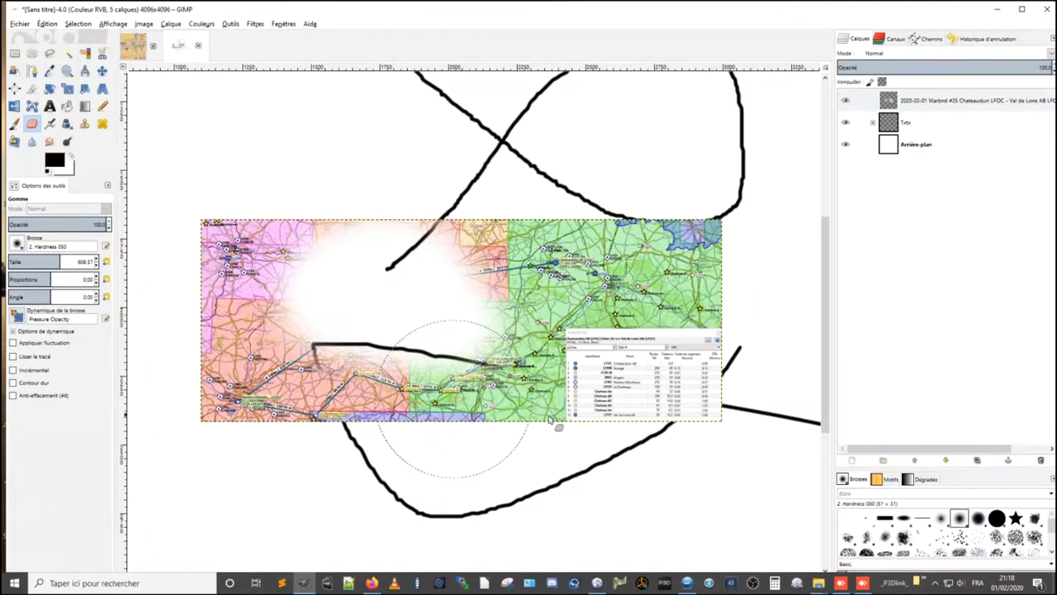
click(844, 144)
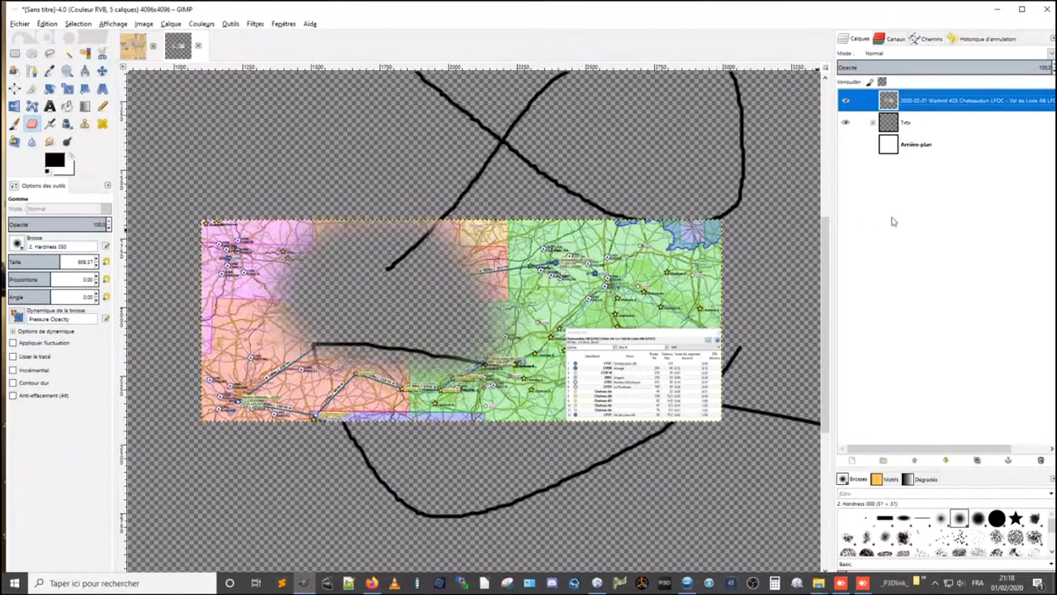
- Open and dismiss the map layer's context menu twice, then return to File Explorer
right_click(947, 109)
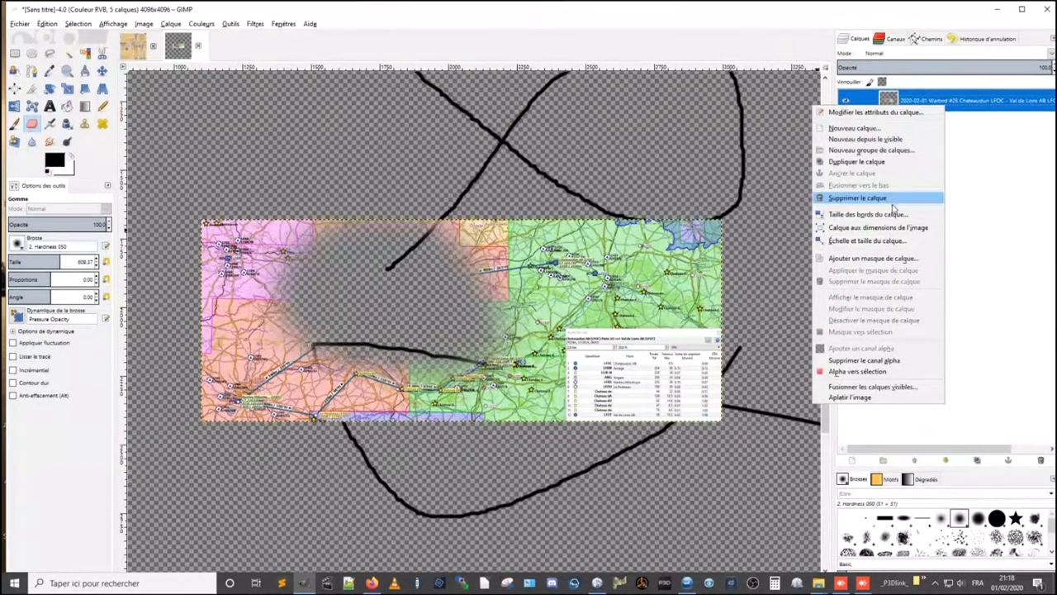
click(994, 302)
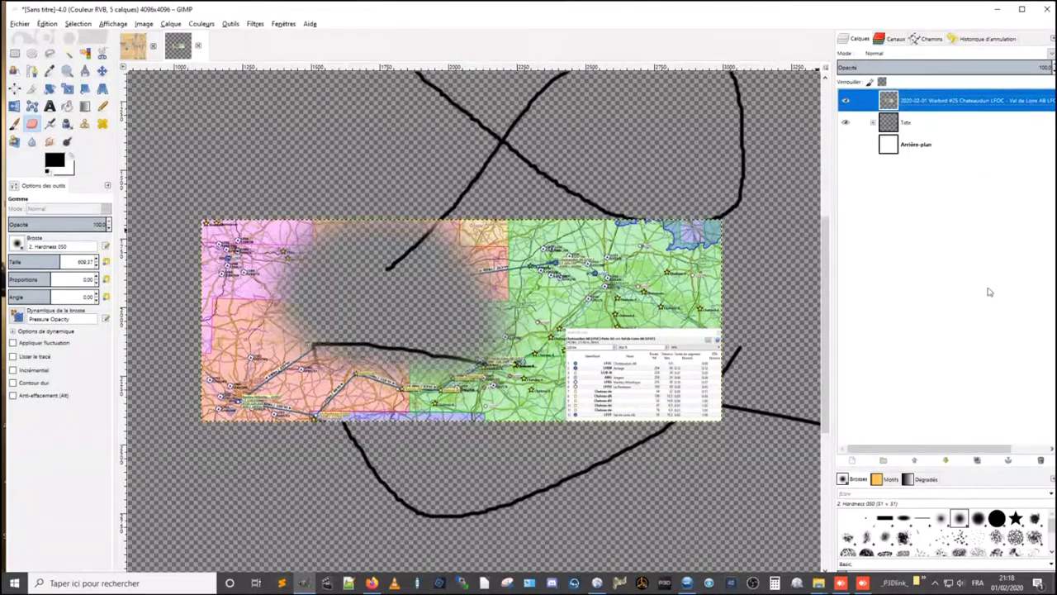
right_click(919, 106)
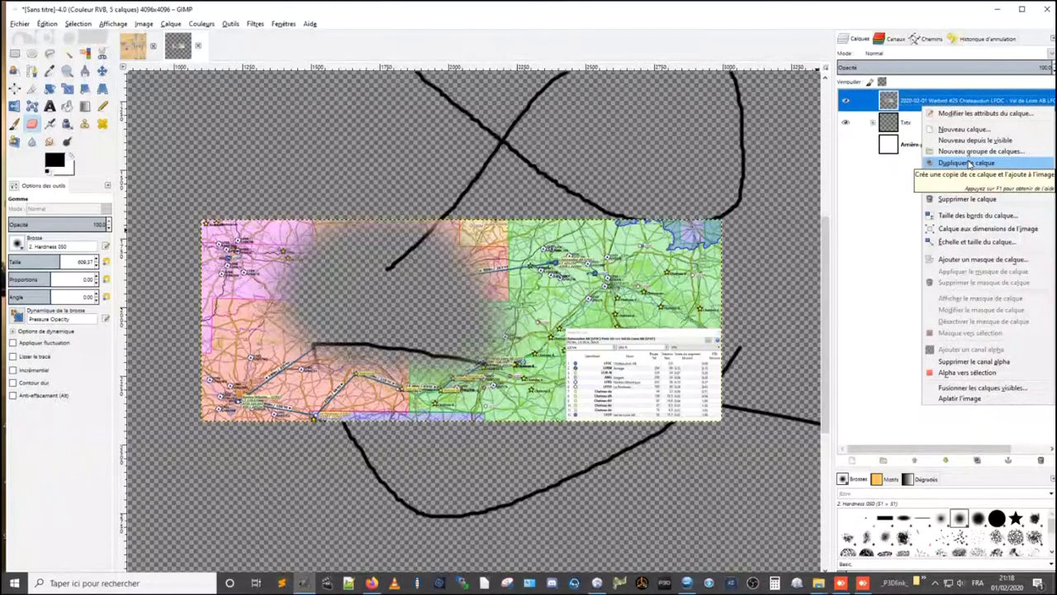
click(867, 213)
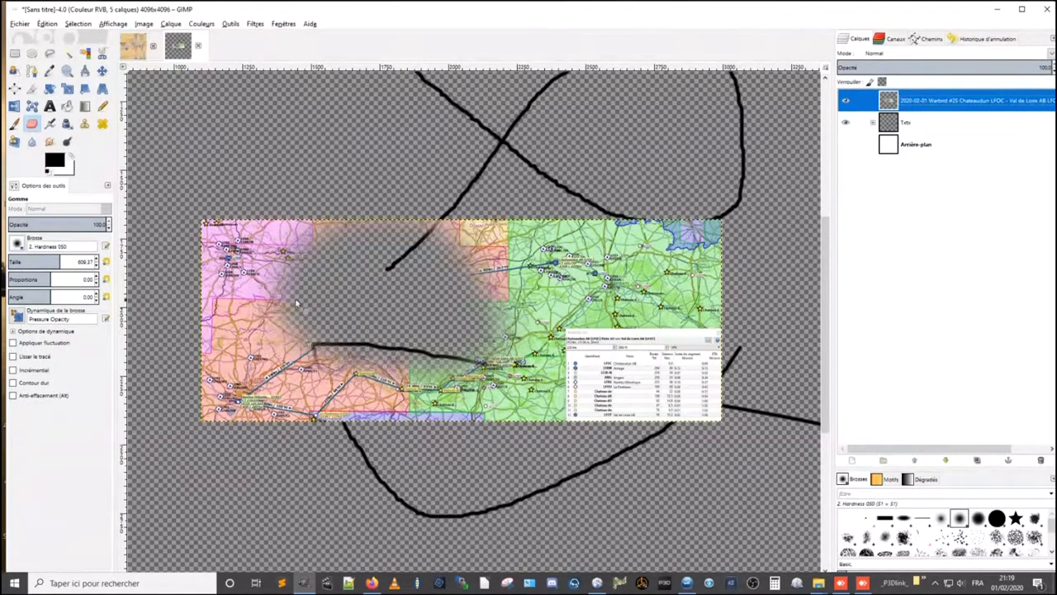
key(alt+Tab)
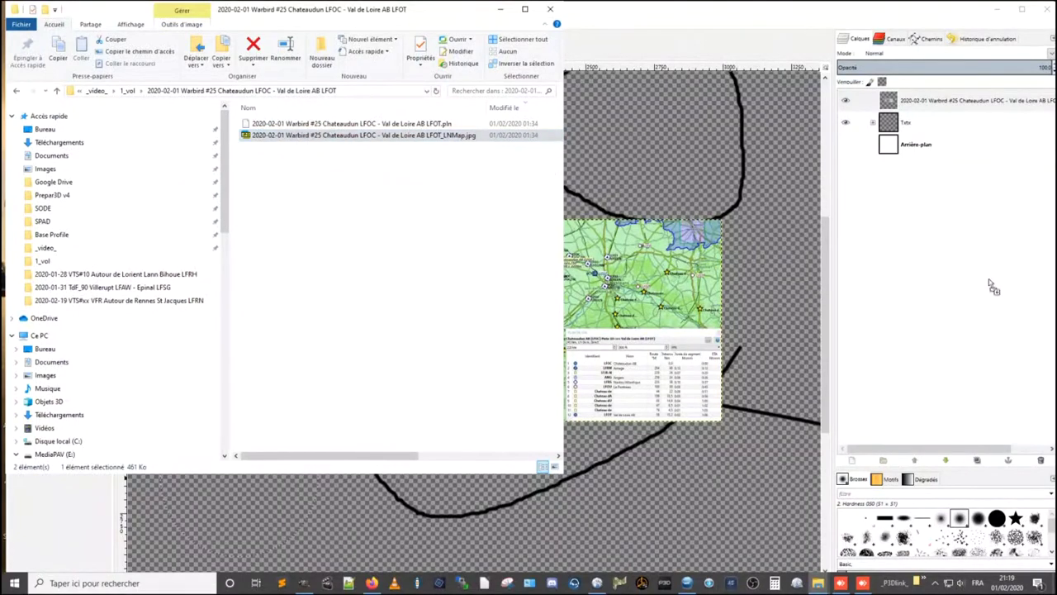
- Re-import the map JPG as a second-place layer and erase a soft patch from it
drag(285, 146, 980, 283)
click(916, 169)
drag(917, 166, 917, 124)
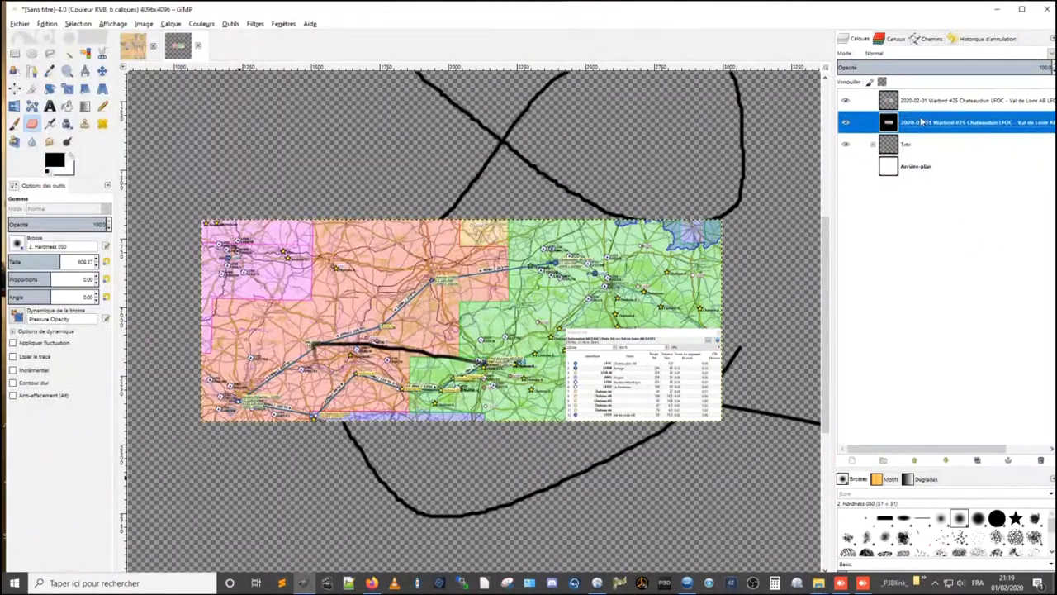
mouse_move(332, 227)
mouse_down()
mouse_move(417, 329)
mouse_move(349, 278)
mouse_move(408, 295)
mouse_move(436, 236)
mouse_move(388, 281)
mouse_up()
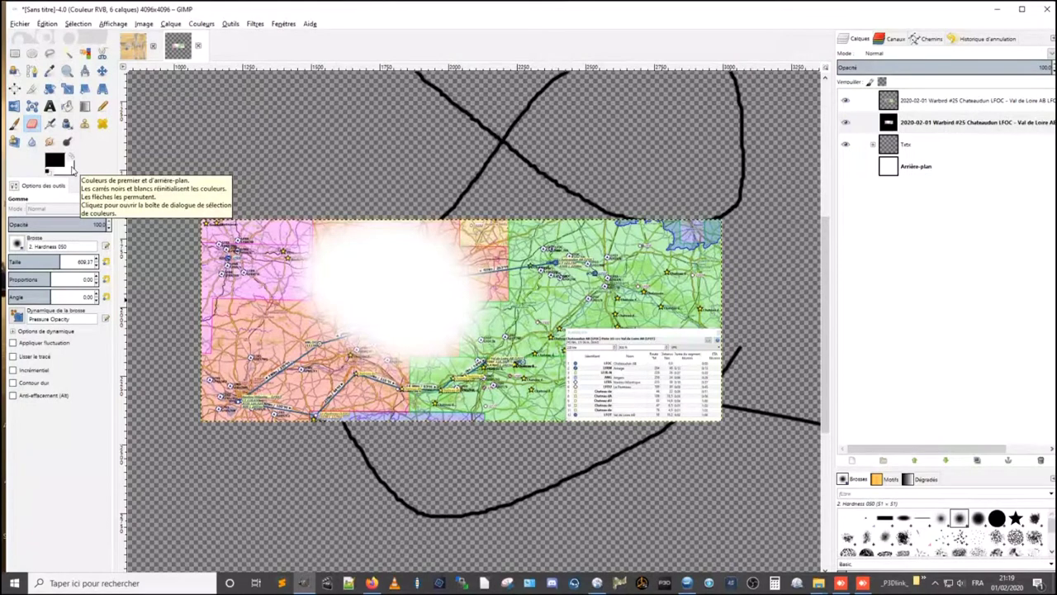
- Set the background colour to green, erase a green patch, then delete the test map layer
click(72, 169)
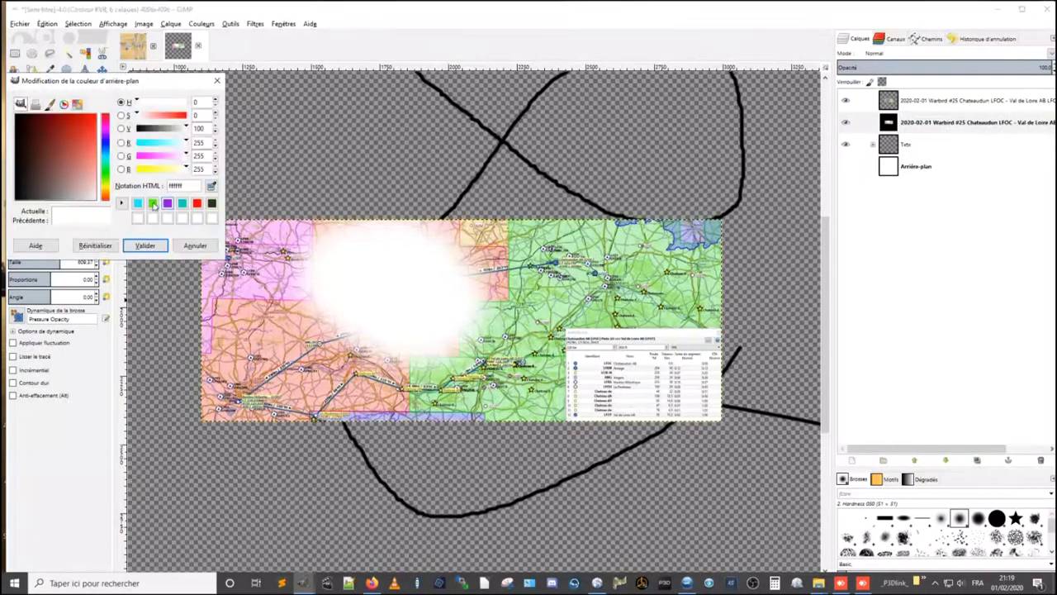
click(153, 204)
click(144, 245)
mouse_move(312, 273)
mouse_down()
mouse_move(332, 292)
mouse_move(438, 293)
mouse_up()
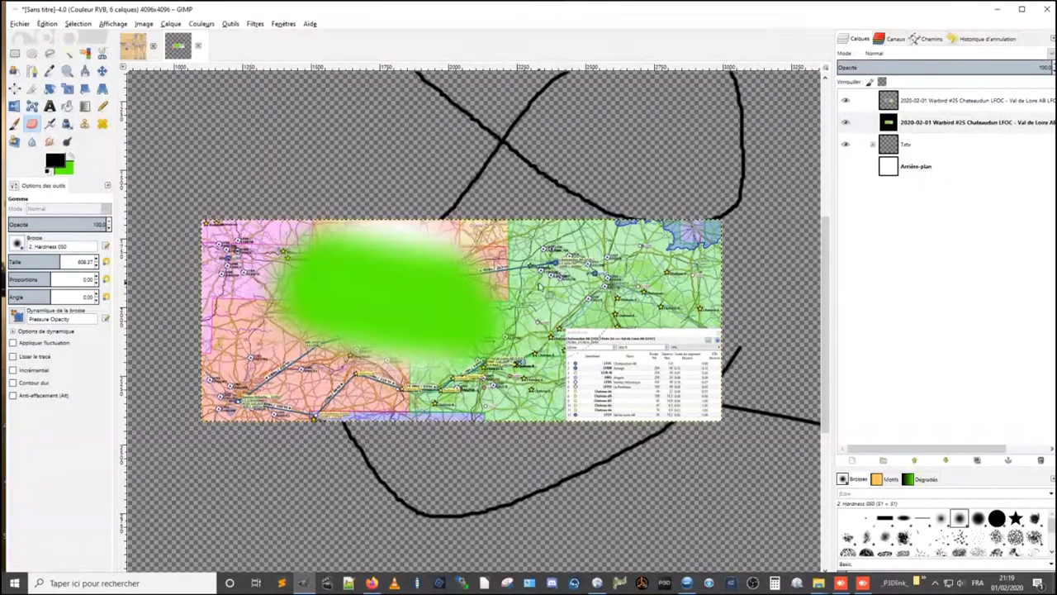
mouse_move(960, 125)
mouse_down()
mouse_move(1009, 272)
mouse_move(1009, 324)
mouse_up()
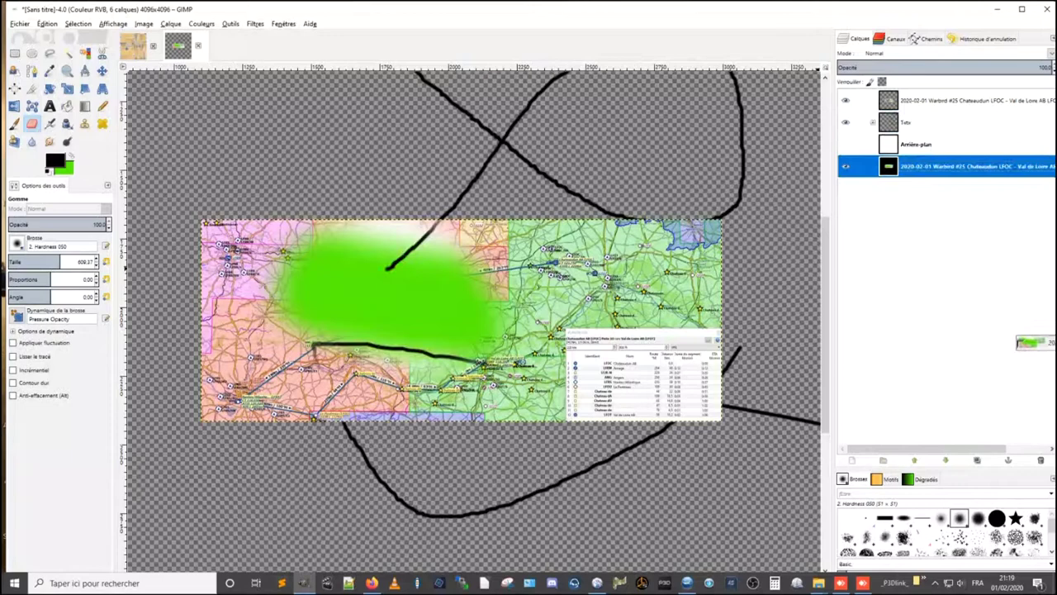
drag(1007, 322, 1039, 462)
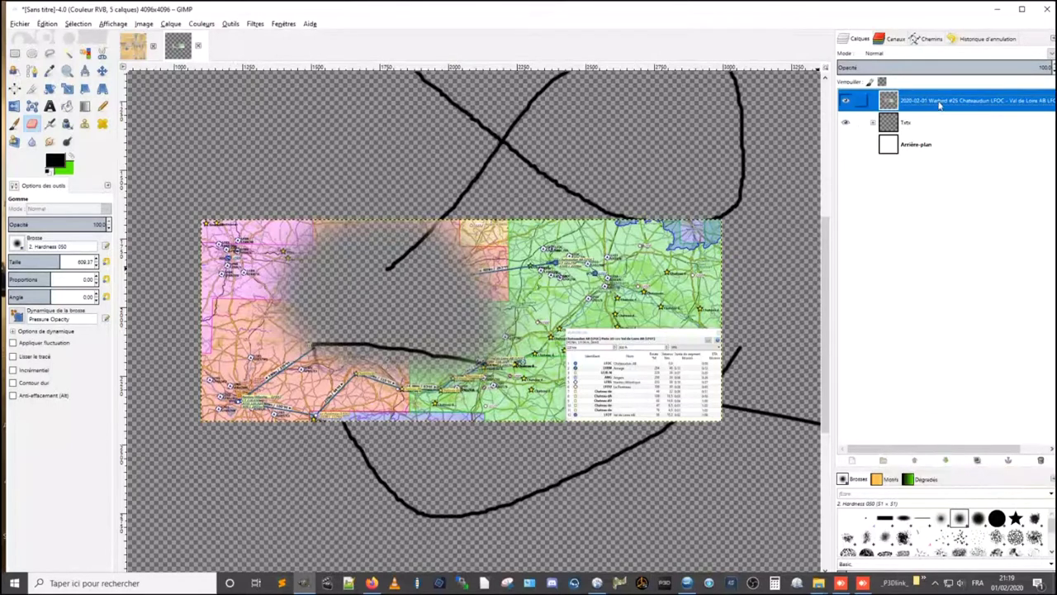
right_click(938, 101)
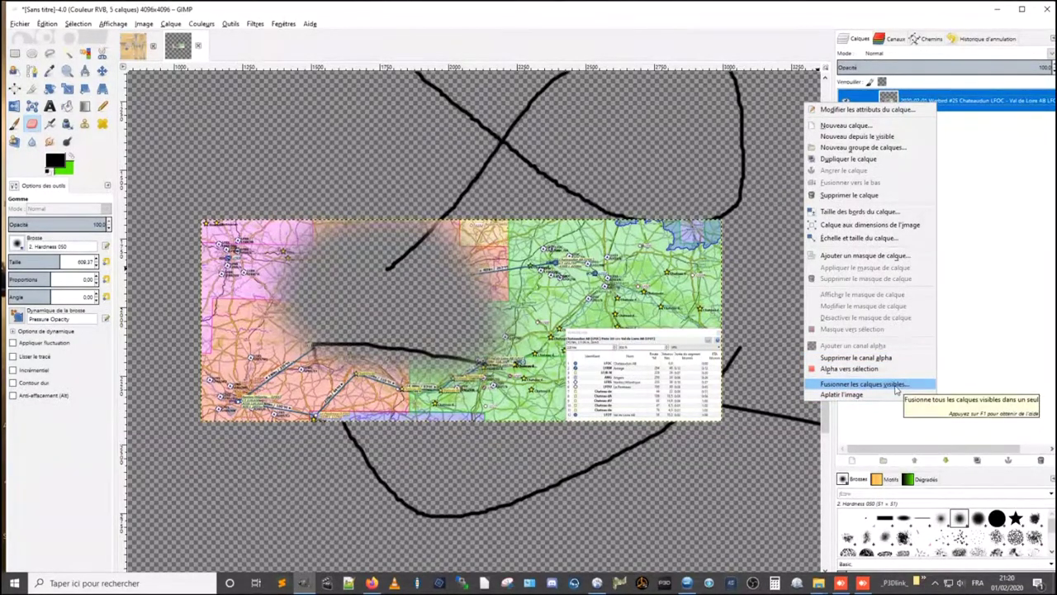
click(997, 299)
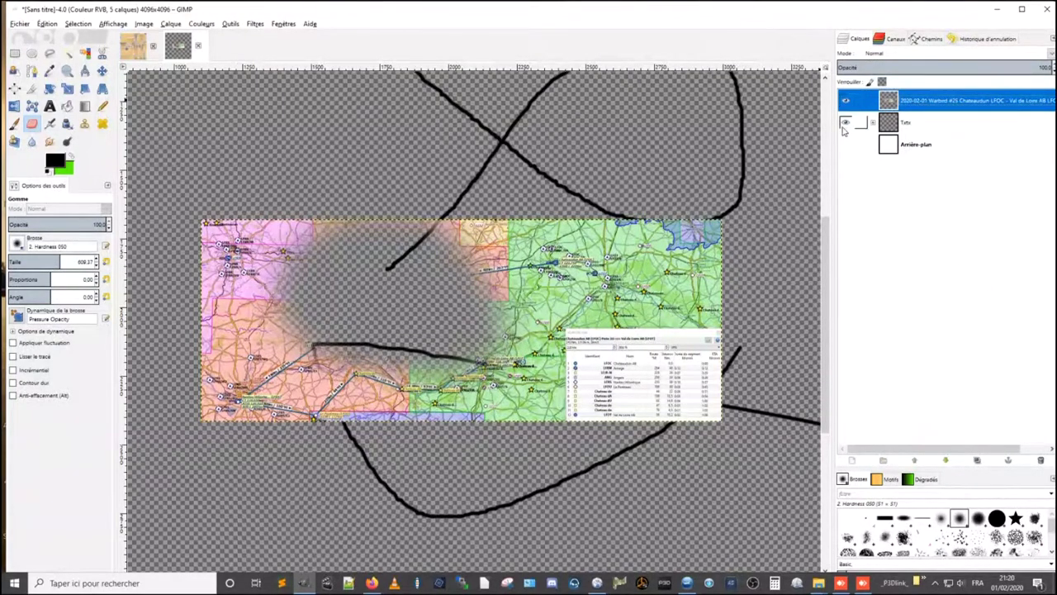
right_click(921, 108)
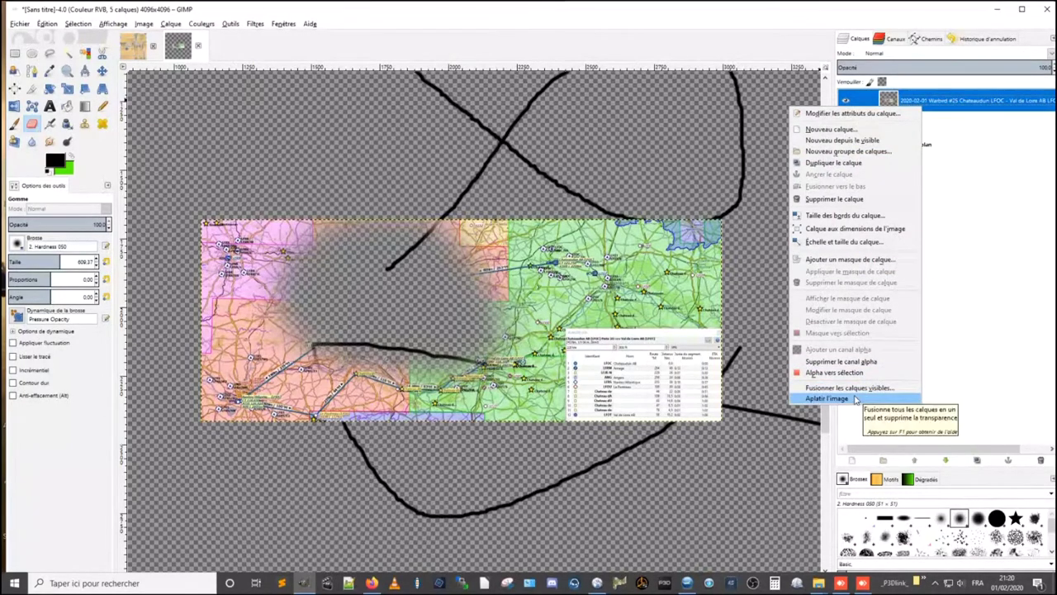
click(855, 399)
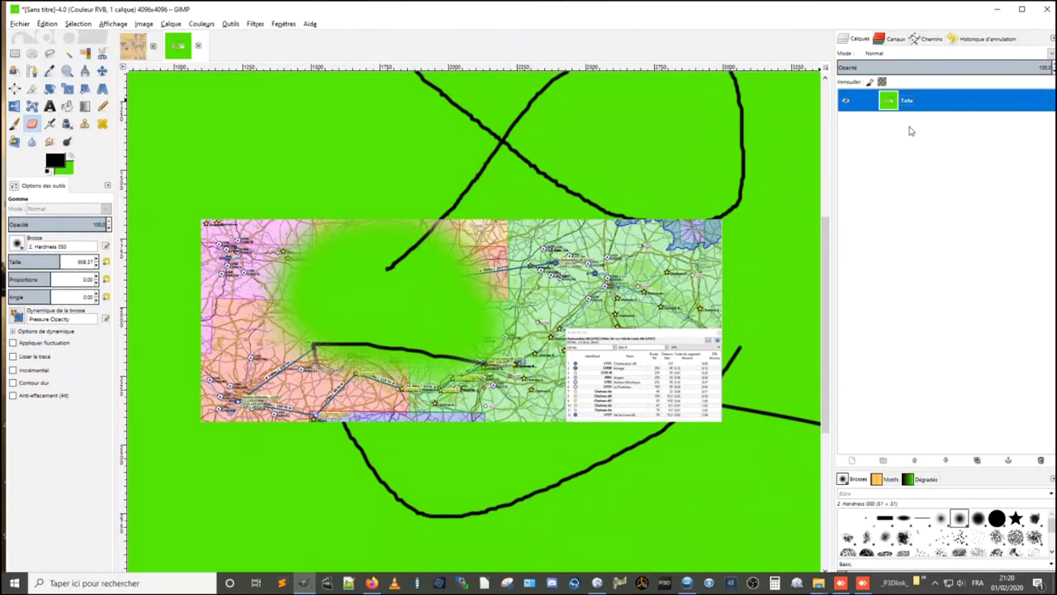
key(ctrl+z)
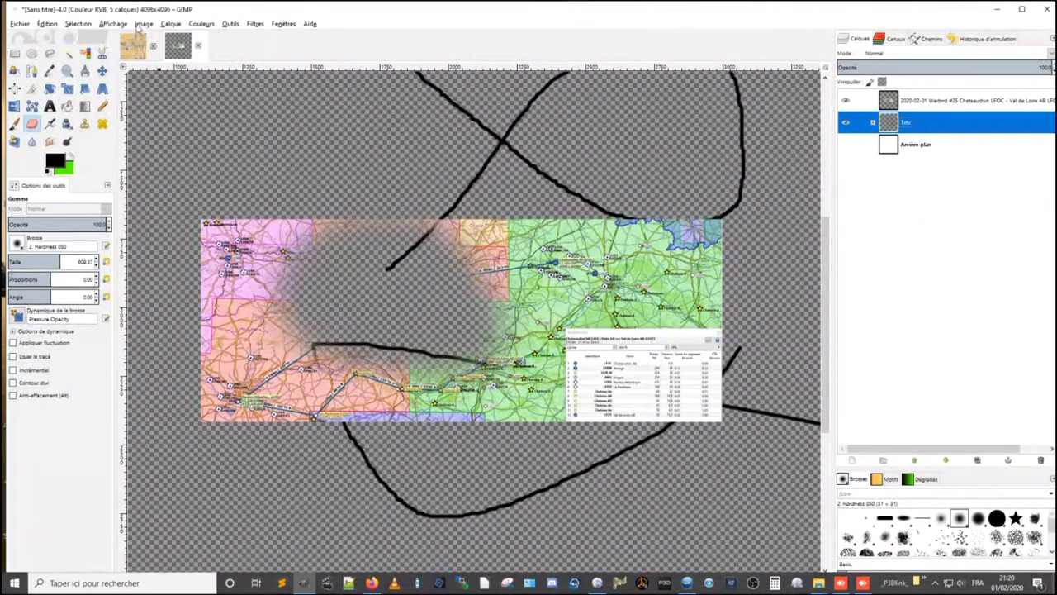
click(144, 24)
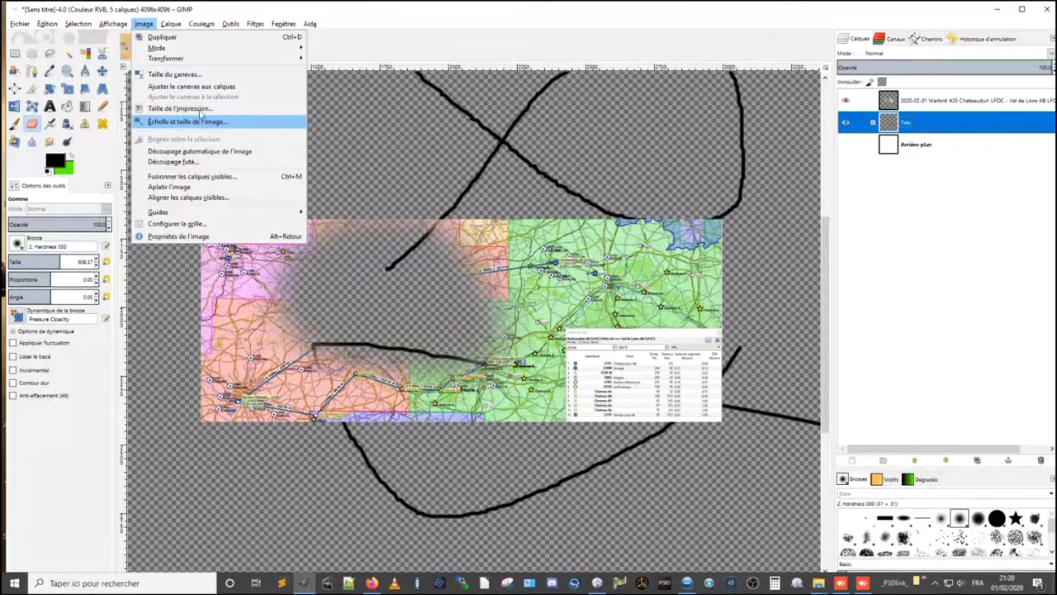
- Dismiss the Image menu and launch a new GIMP instance from the taskbar
click(199, 77)
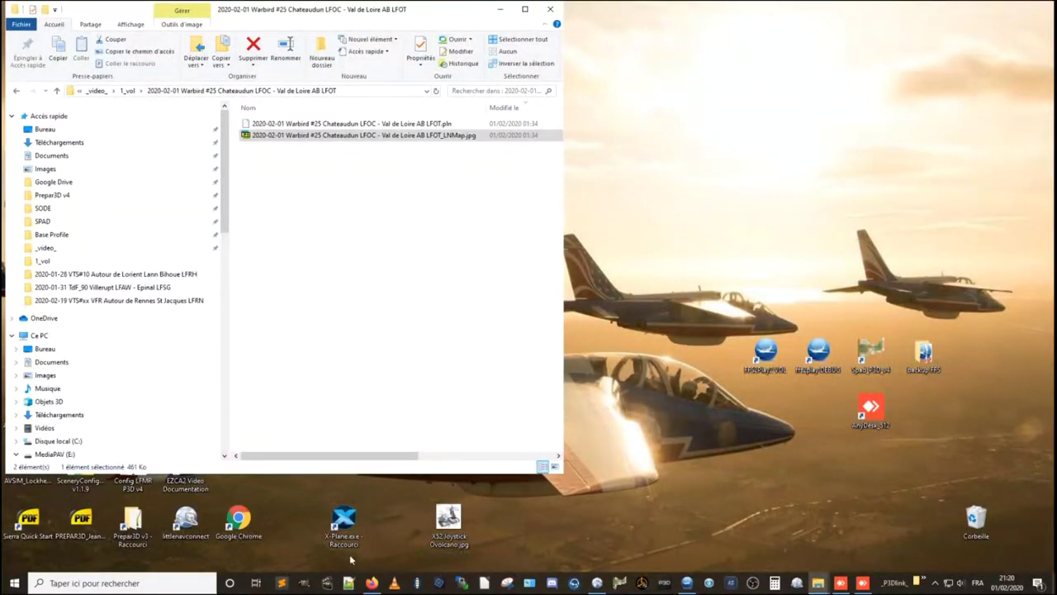
click(304, 583)
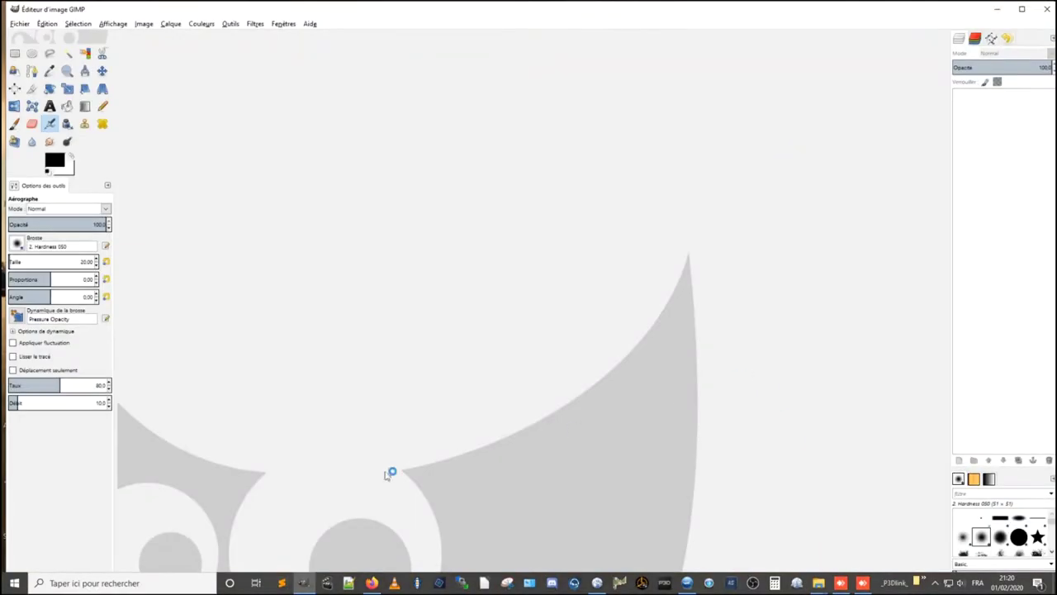
- Drag Piperj3_albedo - PAINTKIT.psd from the CubP3Dv4PBR_PAINTKIT folder into the new GIMP window
click(816, 583)
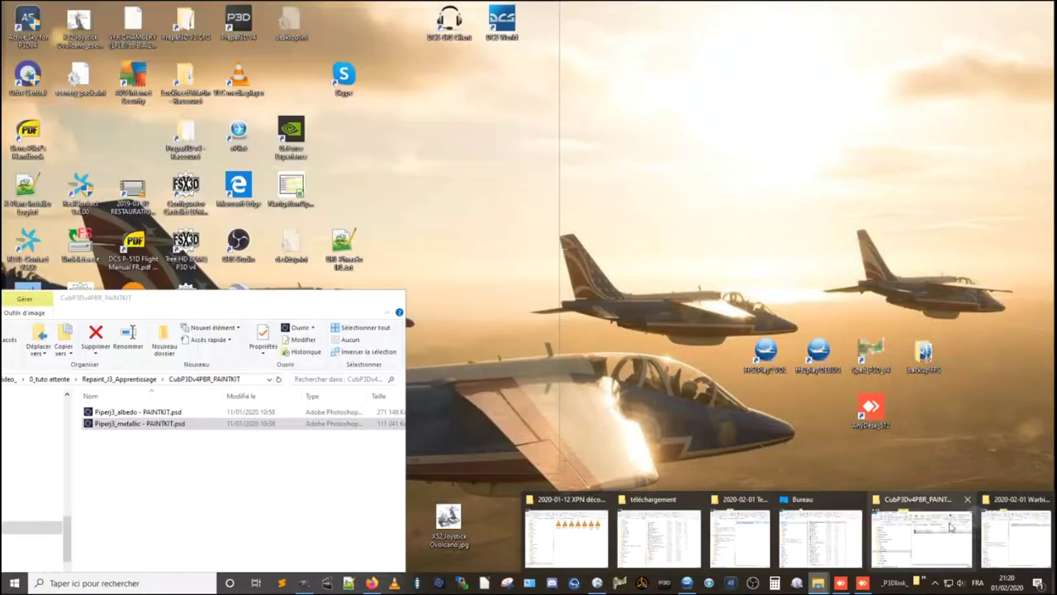
click(948, 522)
click(136, 413)
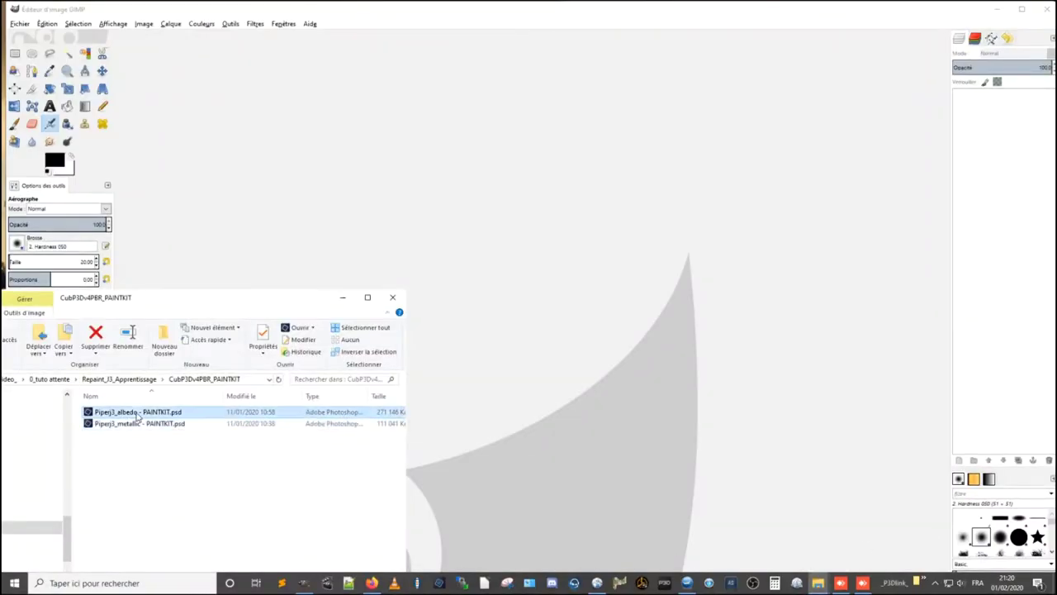
drag(140, 417, 621, 302)
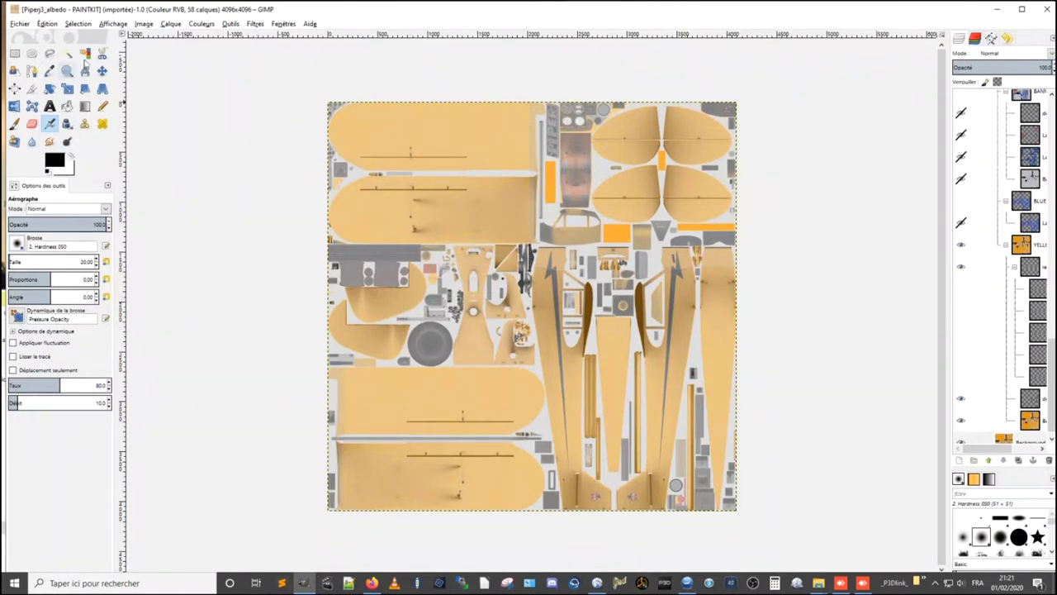
click(146, 24)
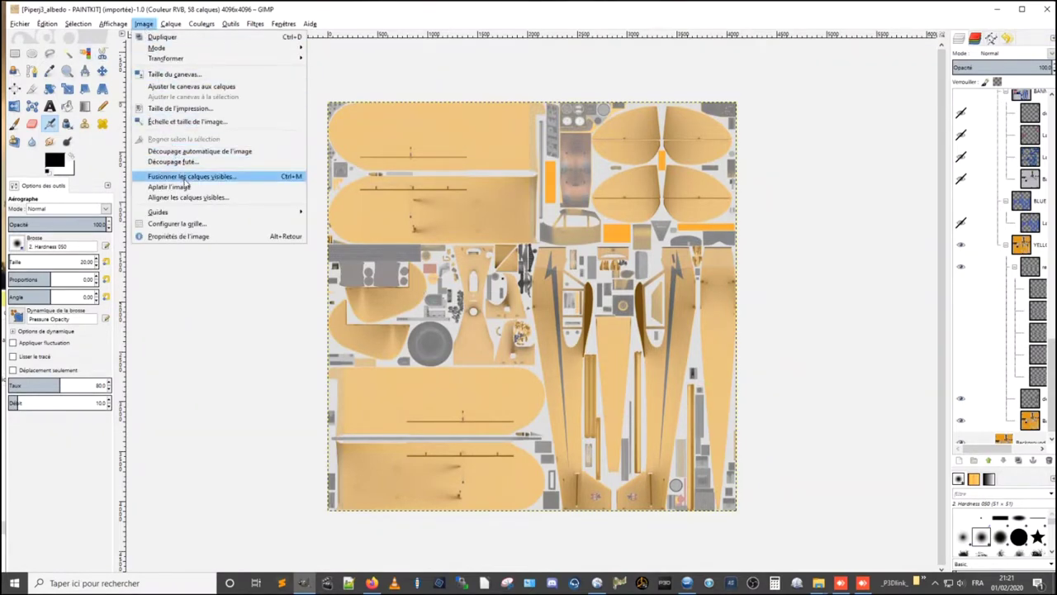
click(191, 122)
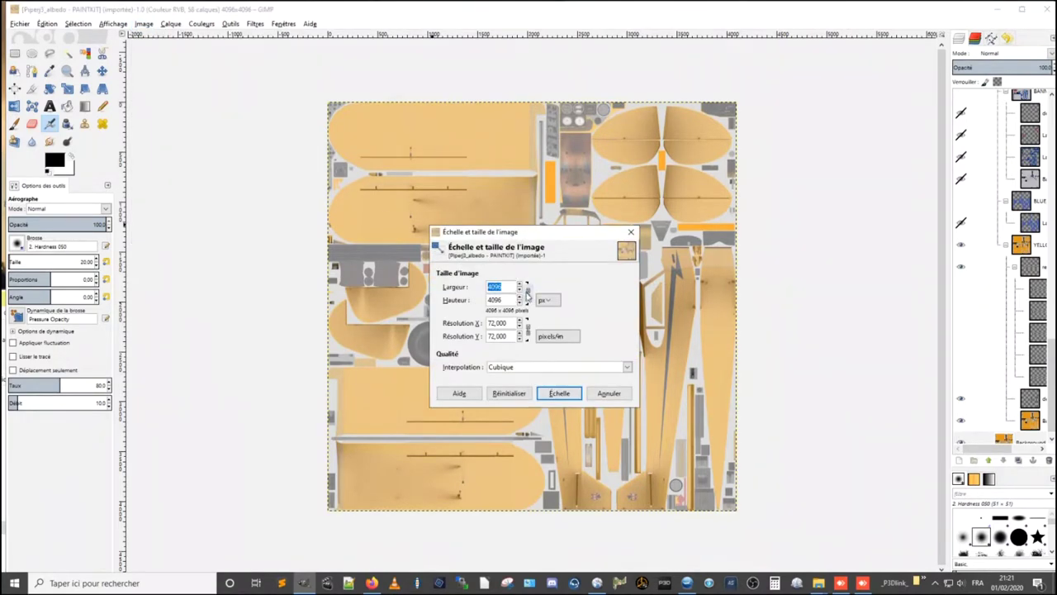
click(527, 293)
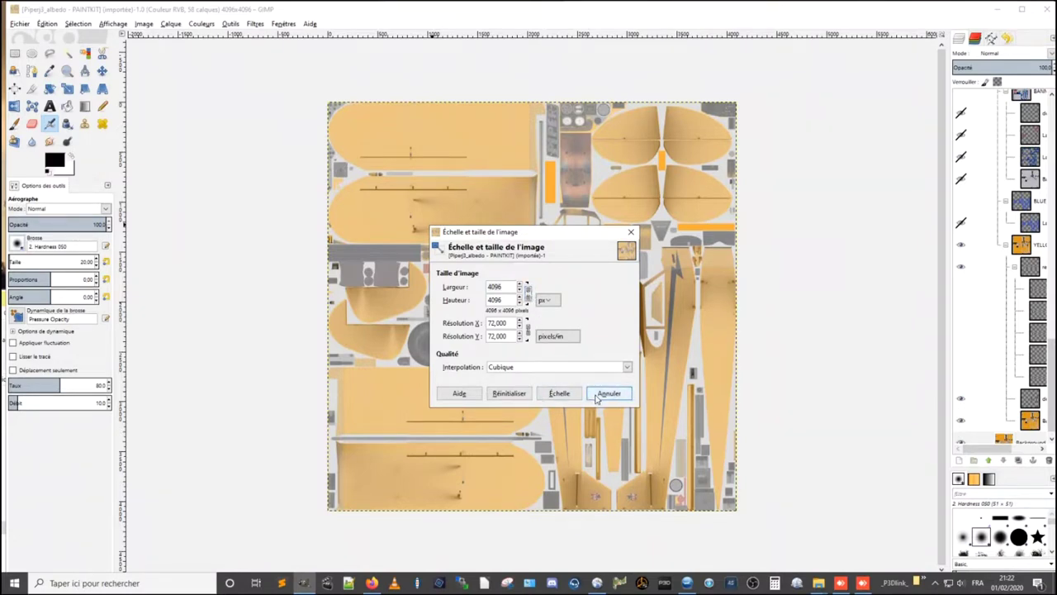
click(607, 394)
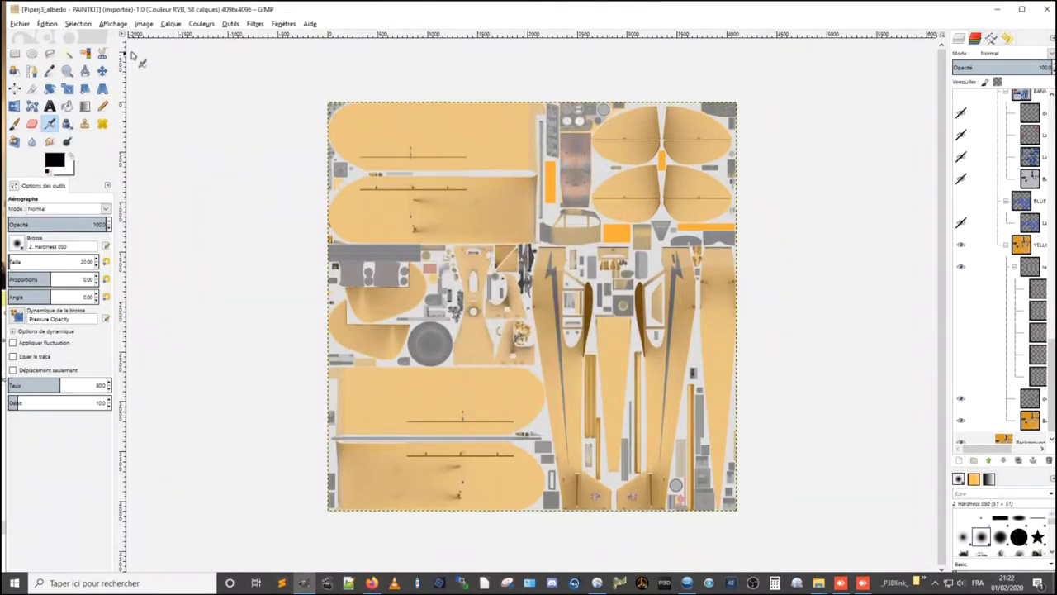
click(143, 25)
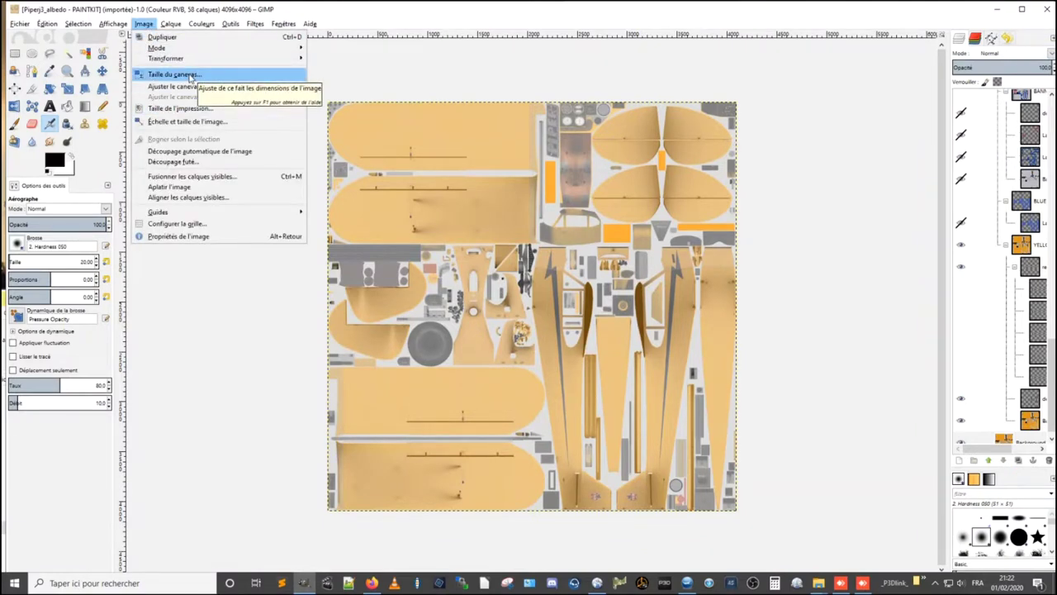
click(190, 75)
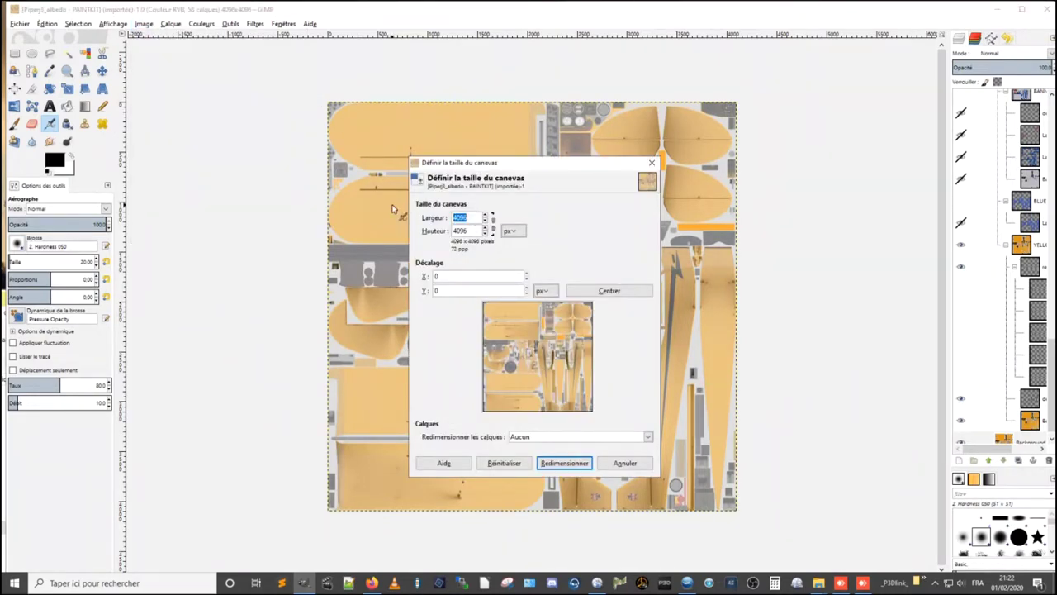
text(8000)
key(Tab)
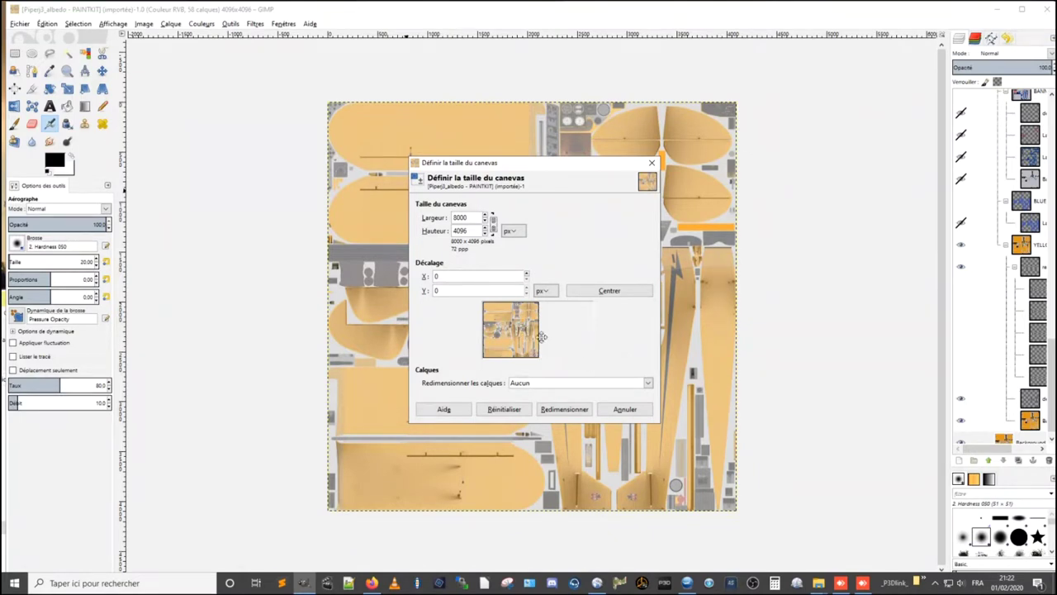
click(617, 413)
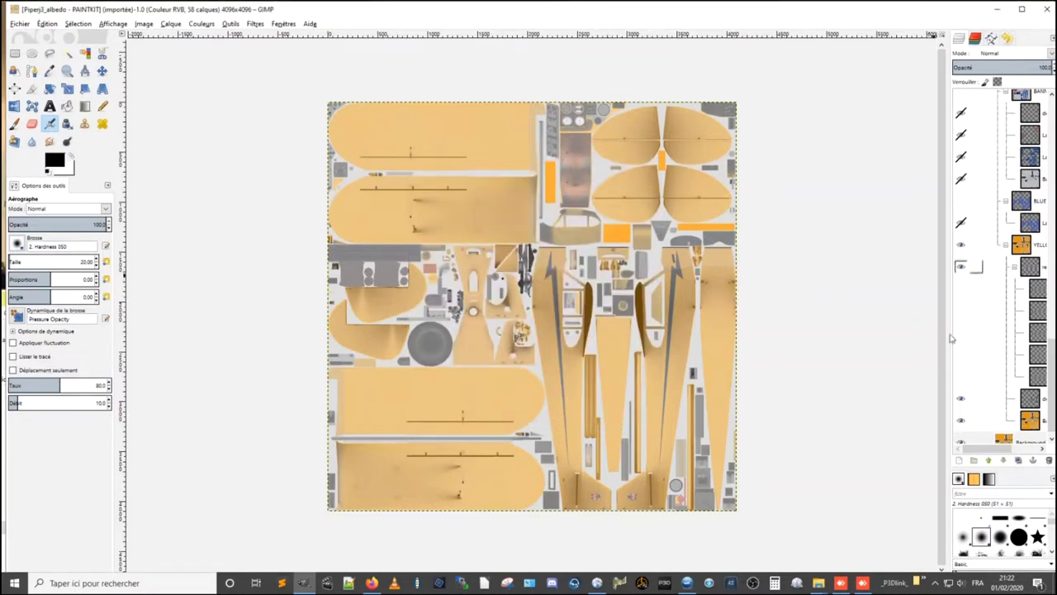
- Browse the Calque (Layer) menu, then switch to the AnyDesk session window
click(169, 25)
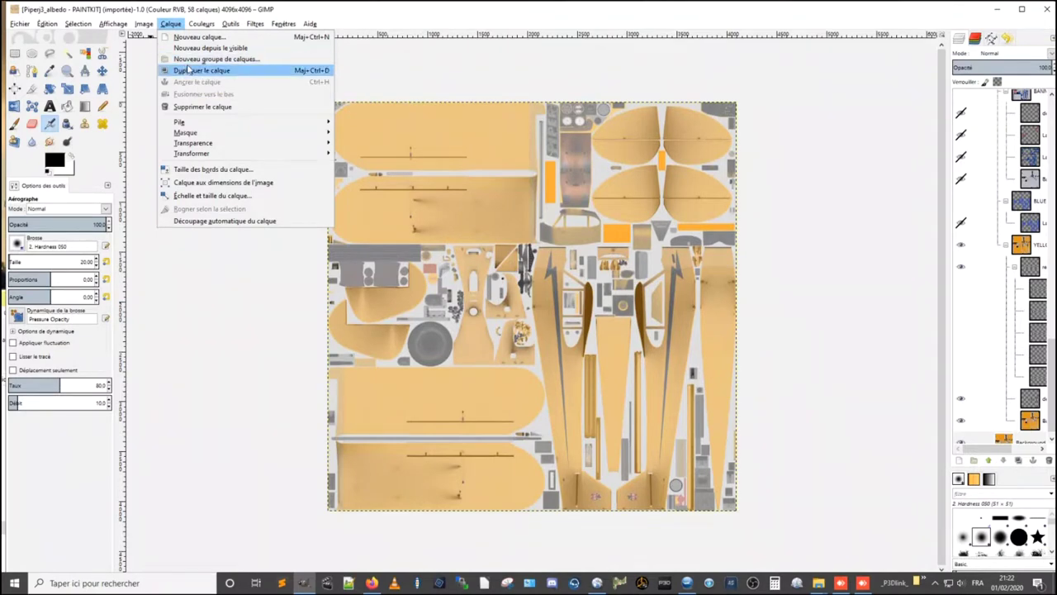
mouse_move(193, 142)
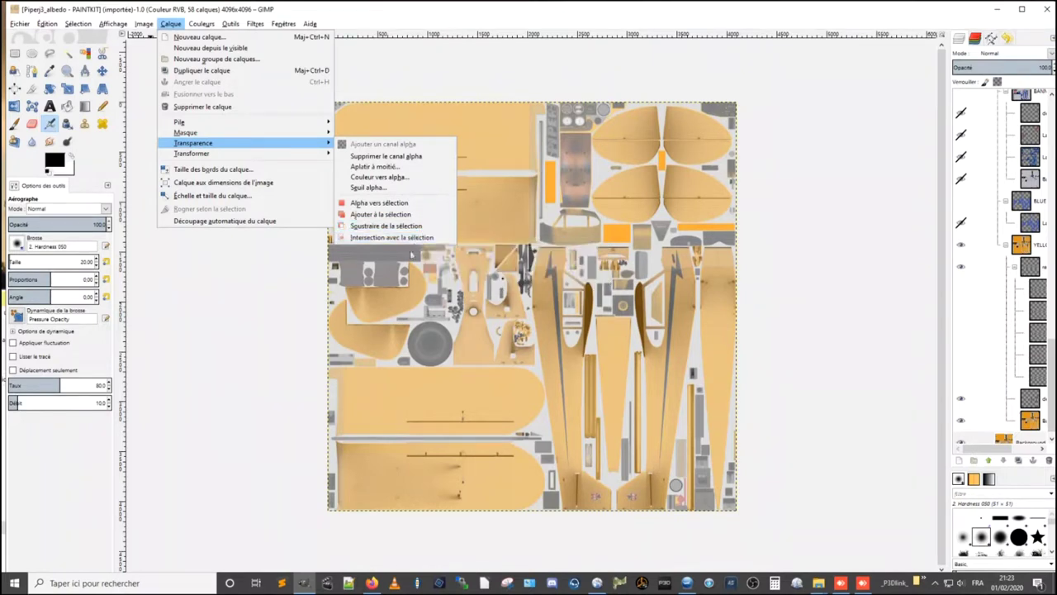
click(861, 584)
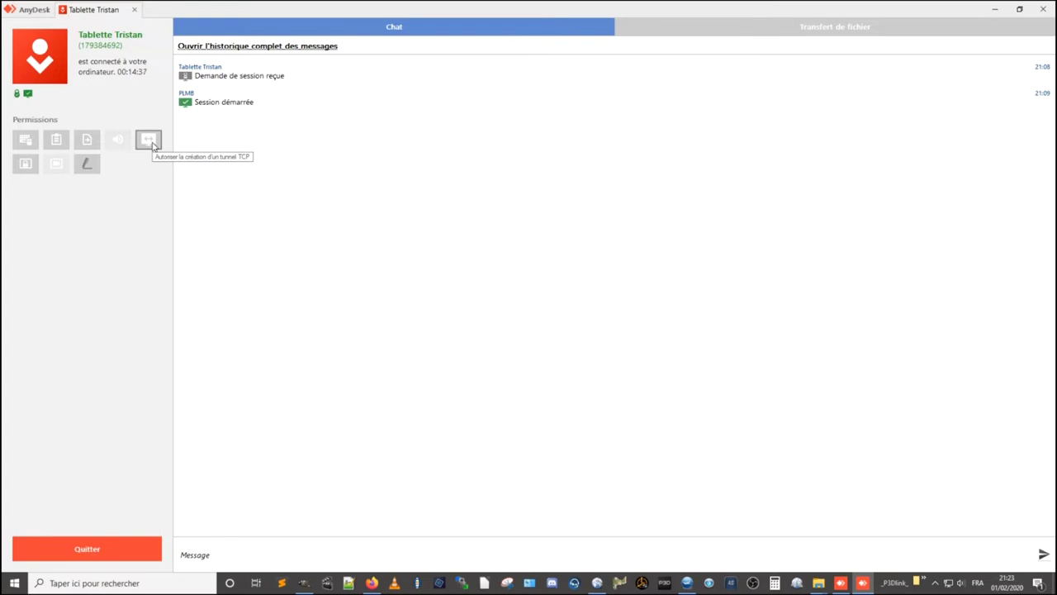
- Allow remote on-screen drawing, toggle the lock permission, minimise the AnyDesk chat, and return to GIMP
click(87, 166)
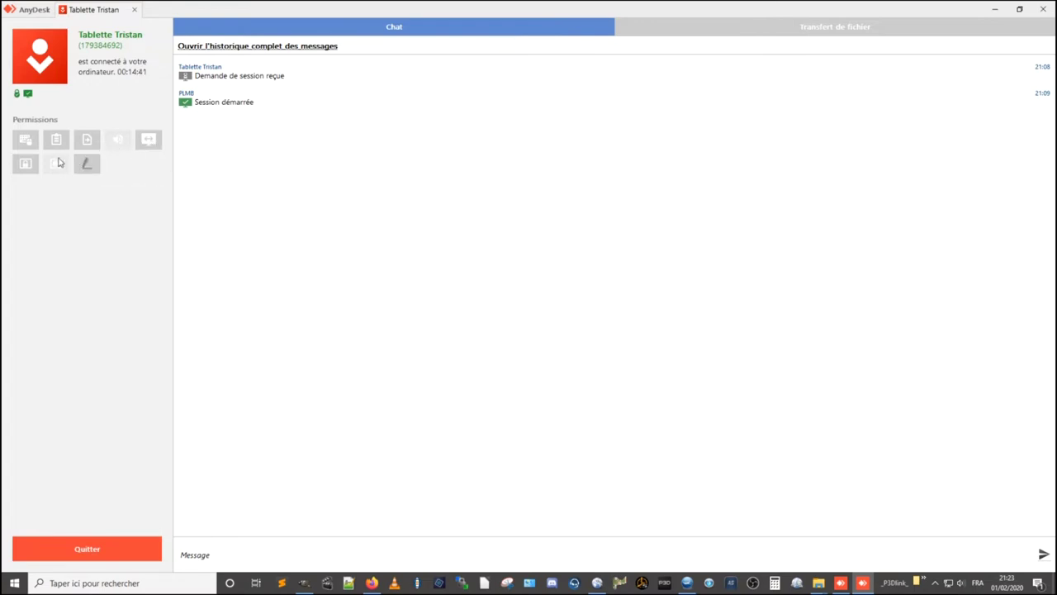
click(26, 168)
click(840, 582)
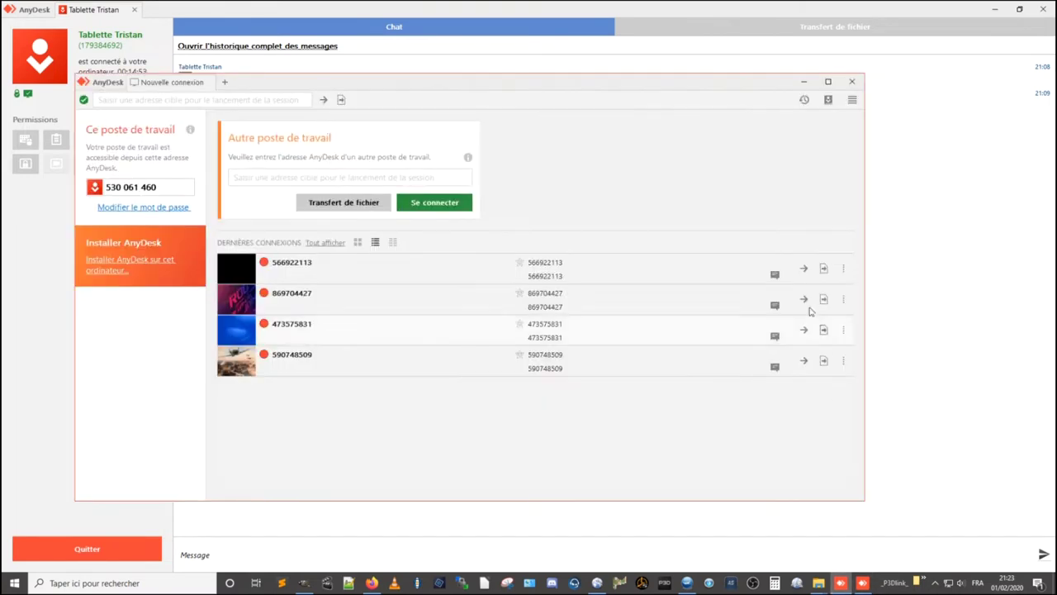
click(909, 216)
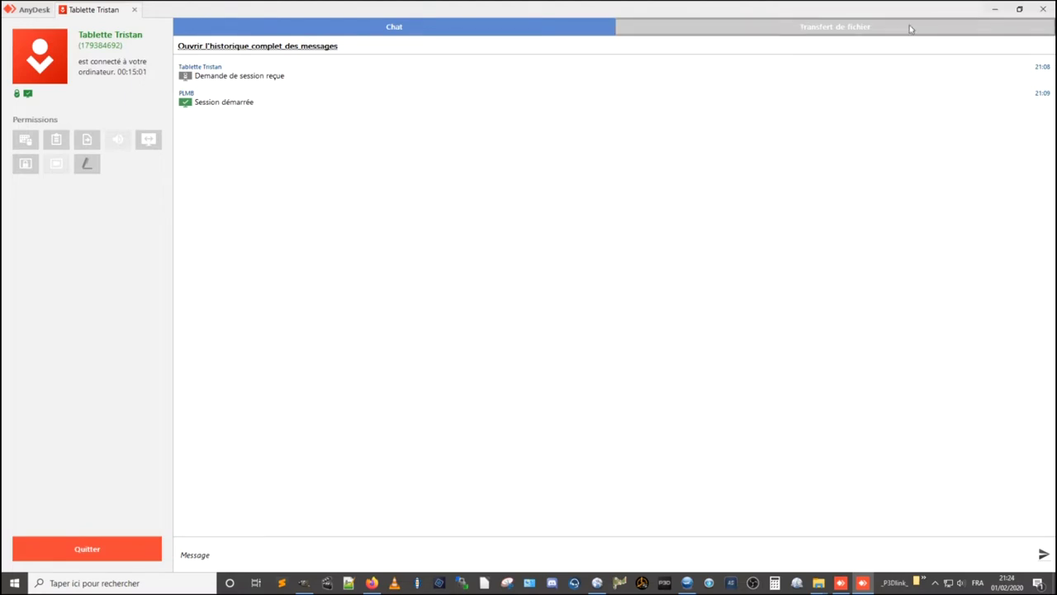
click(991, 11)
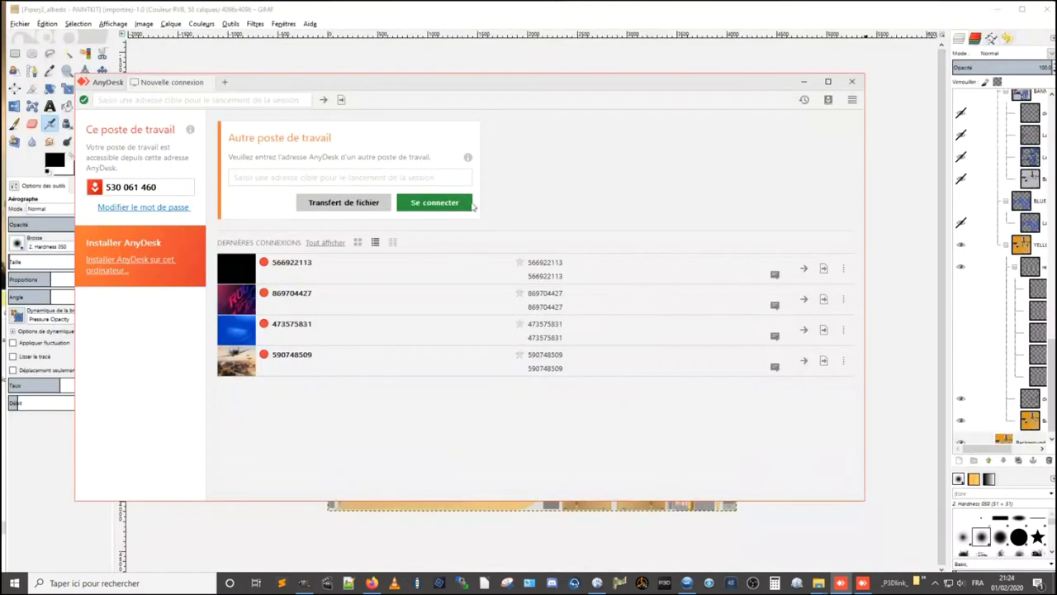
click(379, 30)
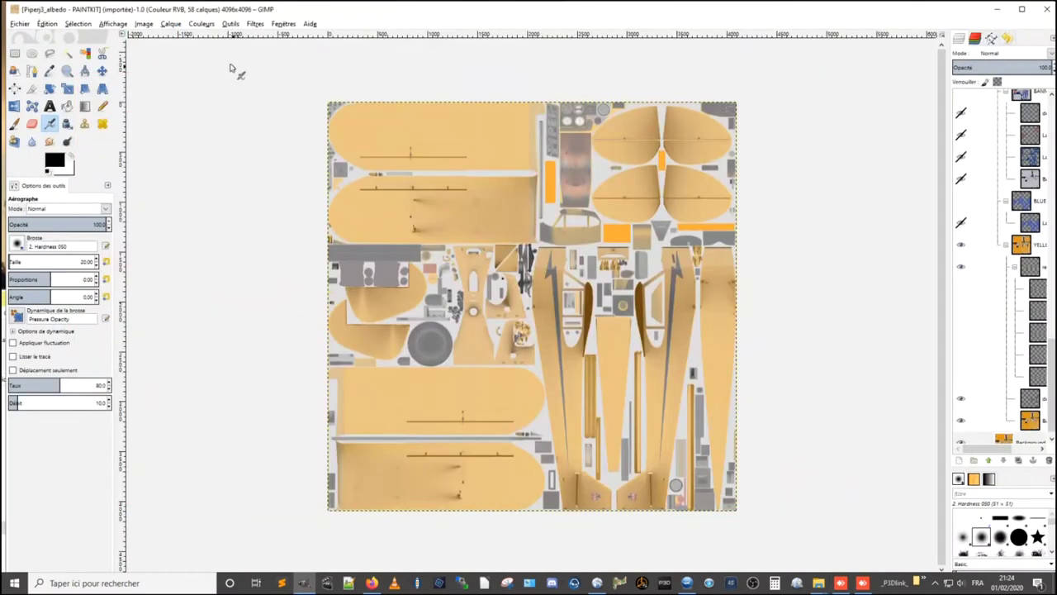
click(174, 25)
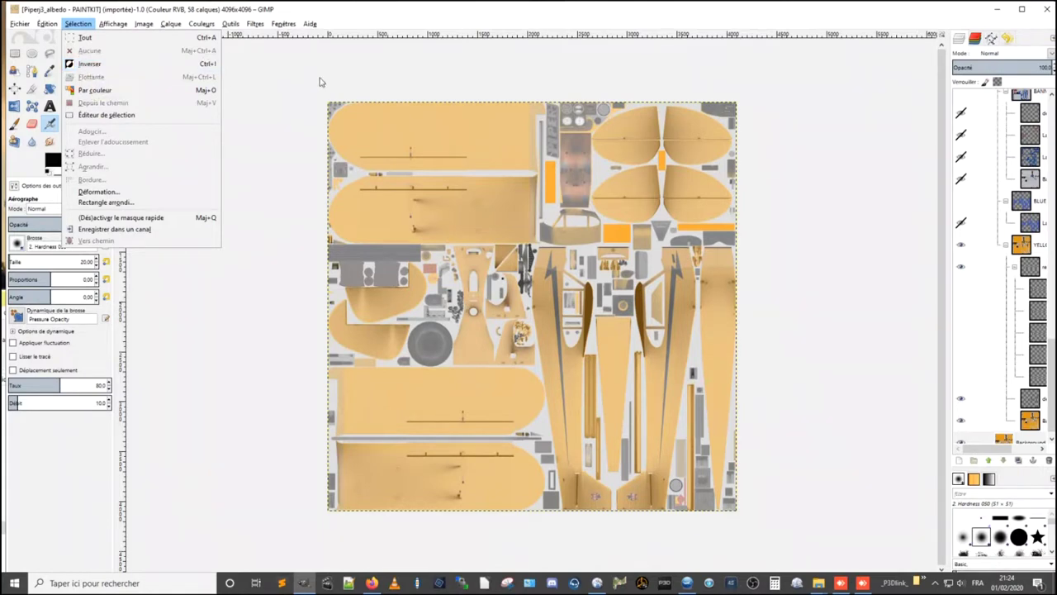
click(321, 82)
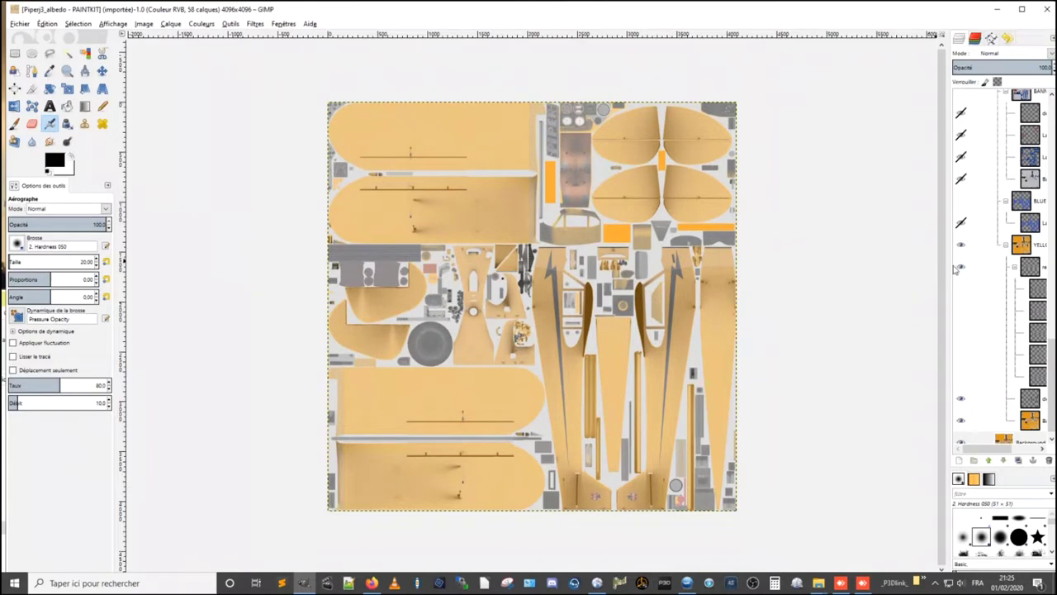
- Widen the Layers dock and scroll through the full layer list
drag(948, 264, 798, 258)
scroll(909, 267, up, 2)
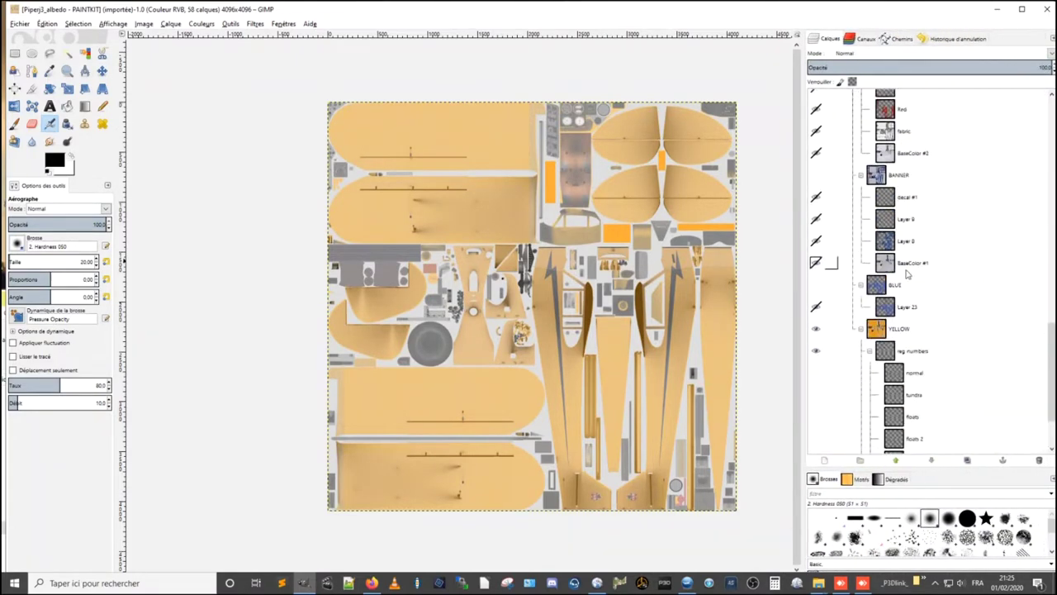
scroll(909, 267, up, 3)
scroll(909, 267, down, 3)
scroll(912, 262, down, 3)
scroll(913, 257, down, 3)
scroll(914, 254, down, 3)
scroll(914, 254, up, 1)
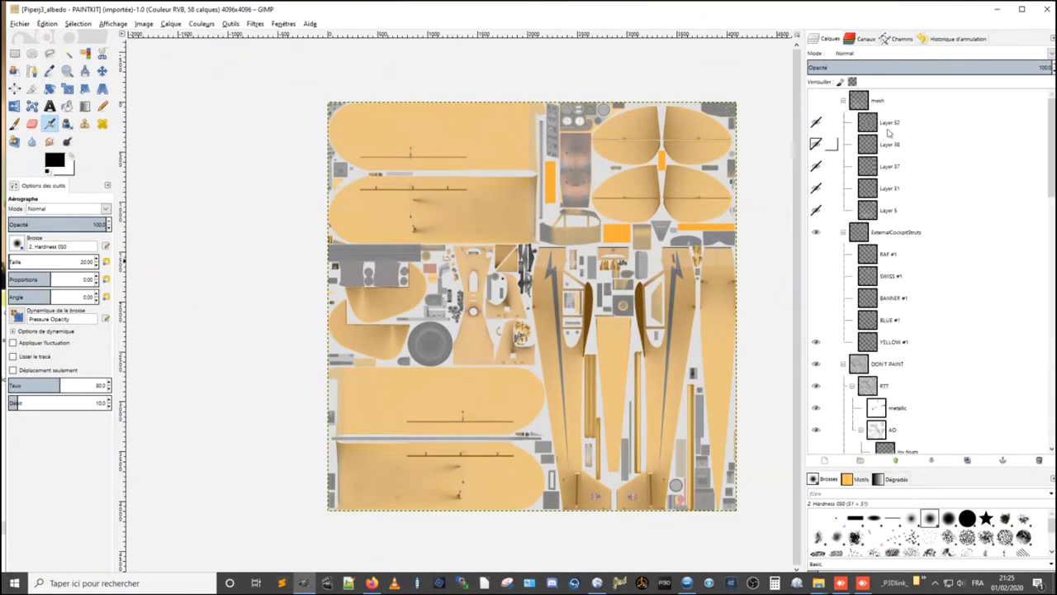
- Collapse the mesh, ExternalCockpitStruts, DON'T PAINT and PAINT_HERE groups, then select each top group
click(842, 100)
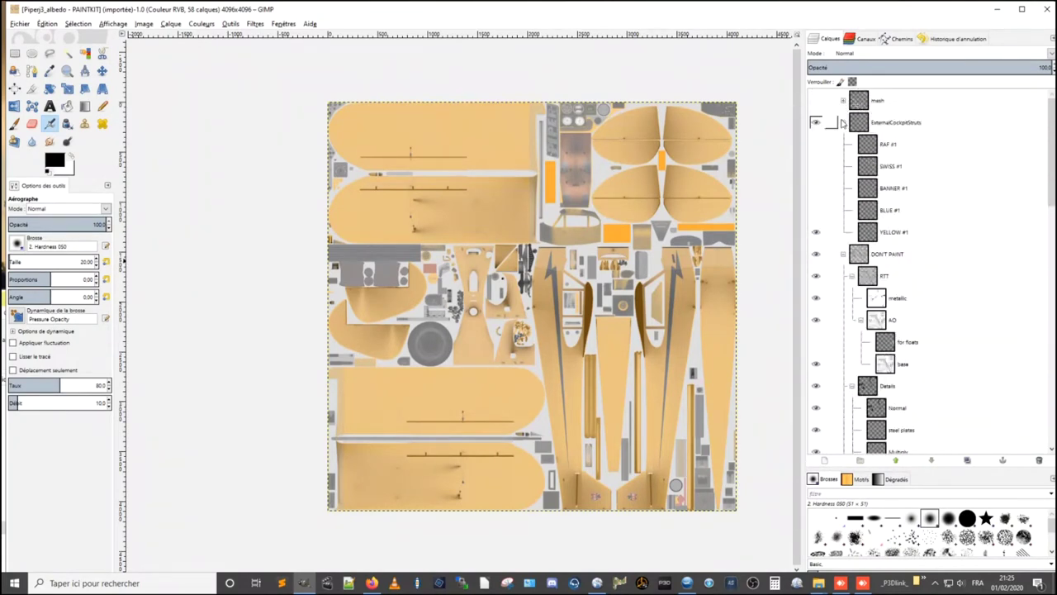
click(842, 122)
click(842, 144)
click(842, 166)
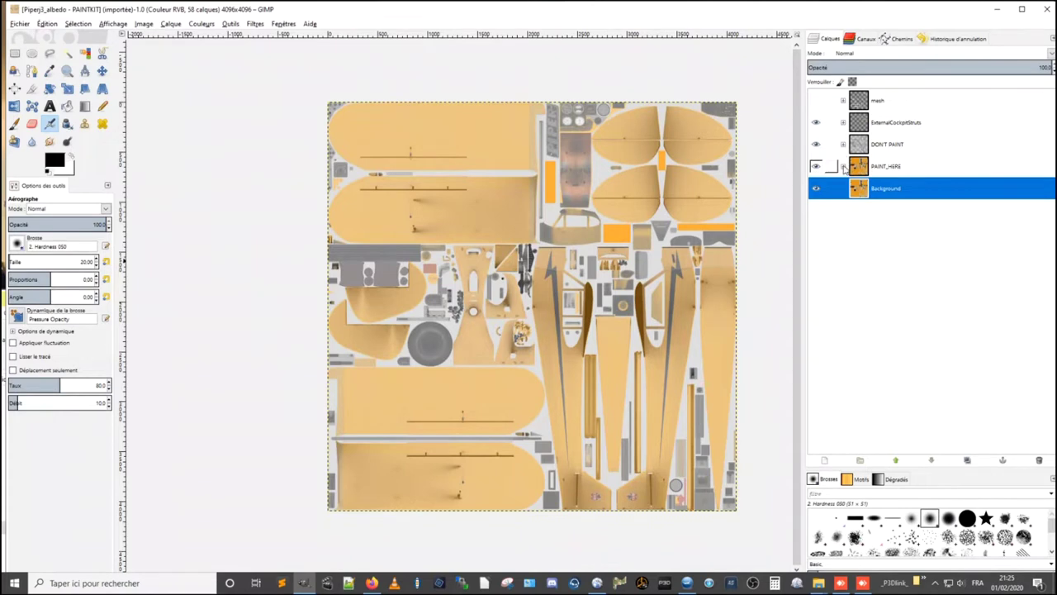
click(902, 147)
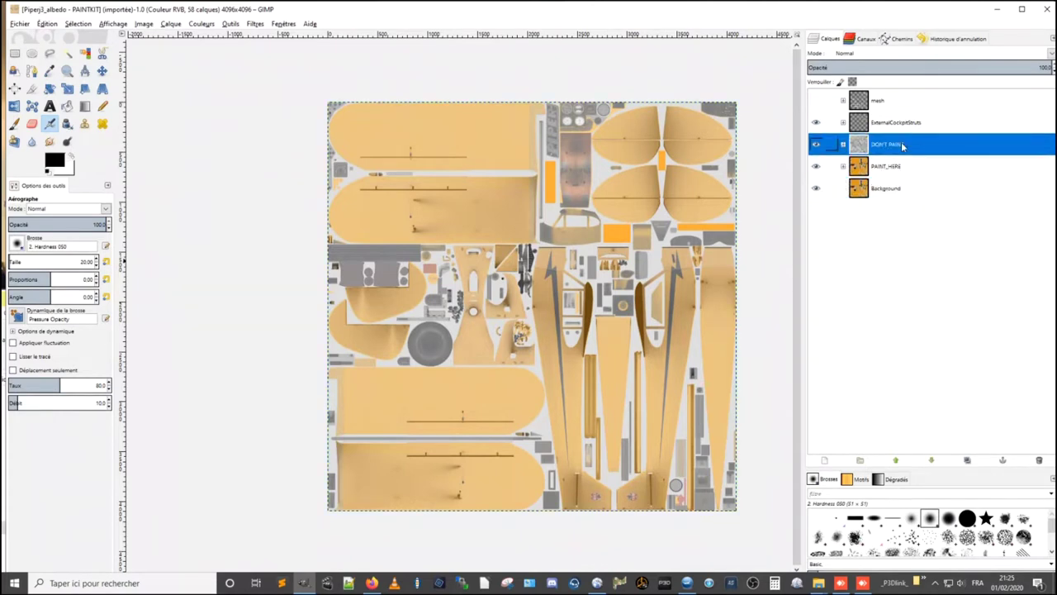
click(899, 123)
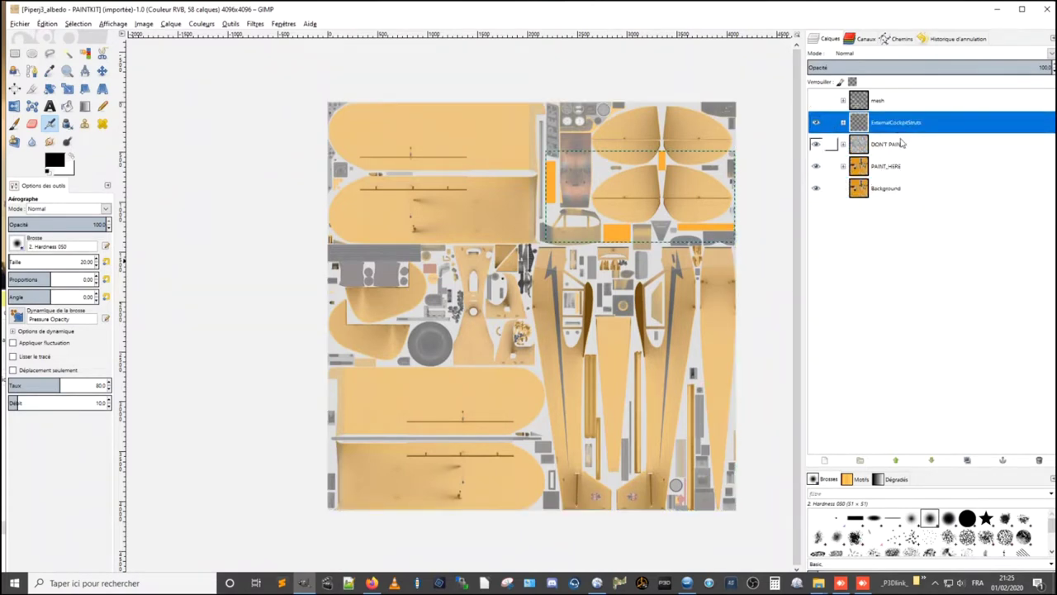
click(887, 107)
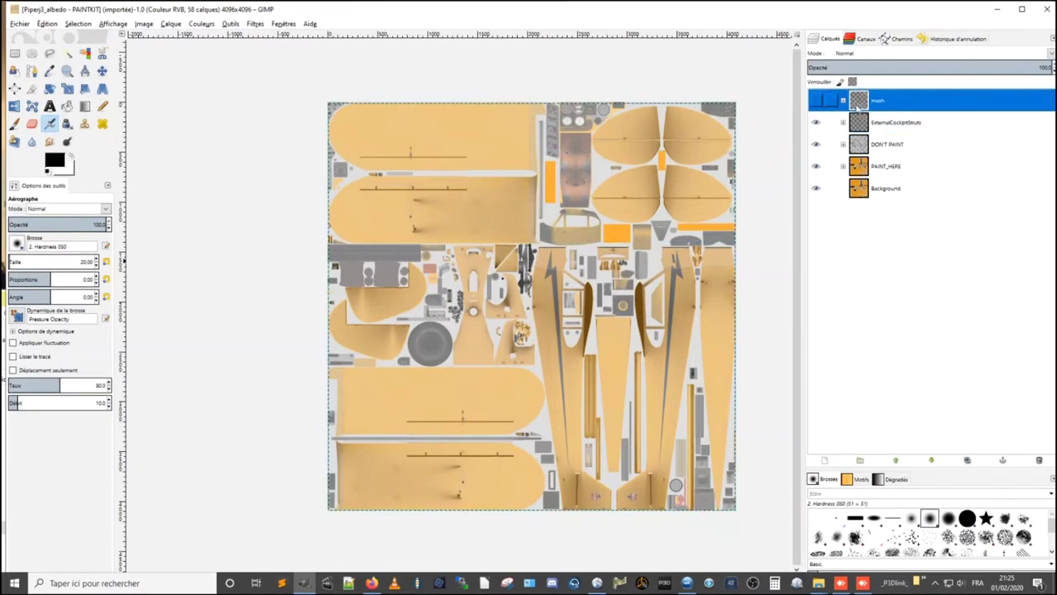
- Expand the mesh group and toggle its eye until the green wireframe overlays the paint kit
click(844, 102)
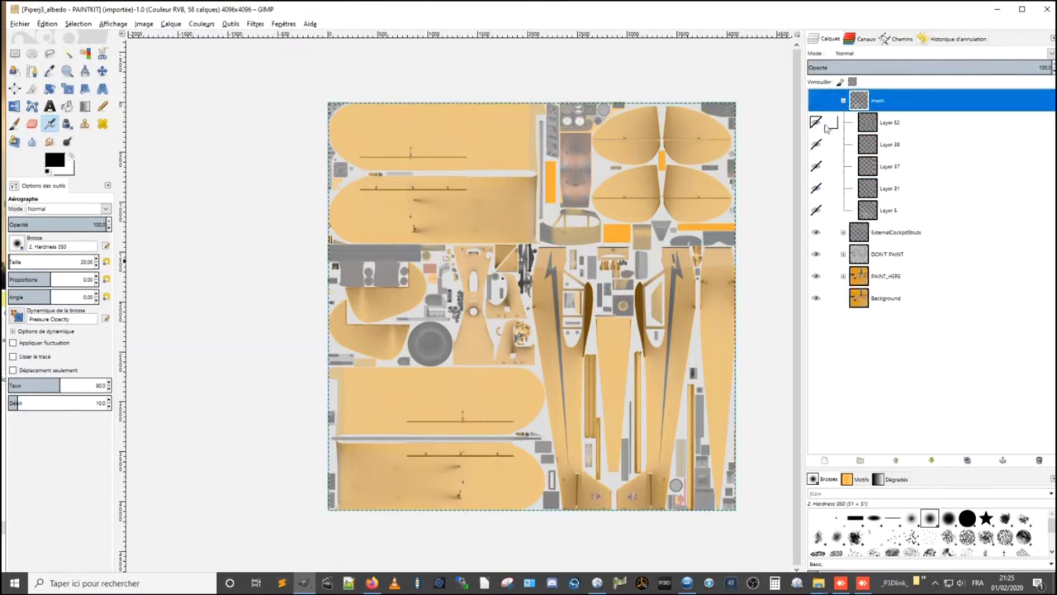
click(816, 122)
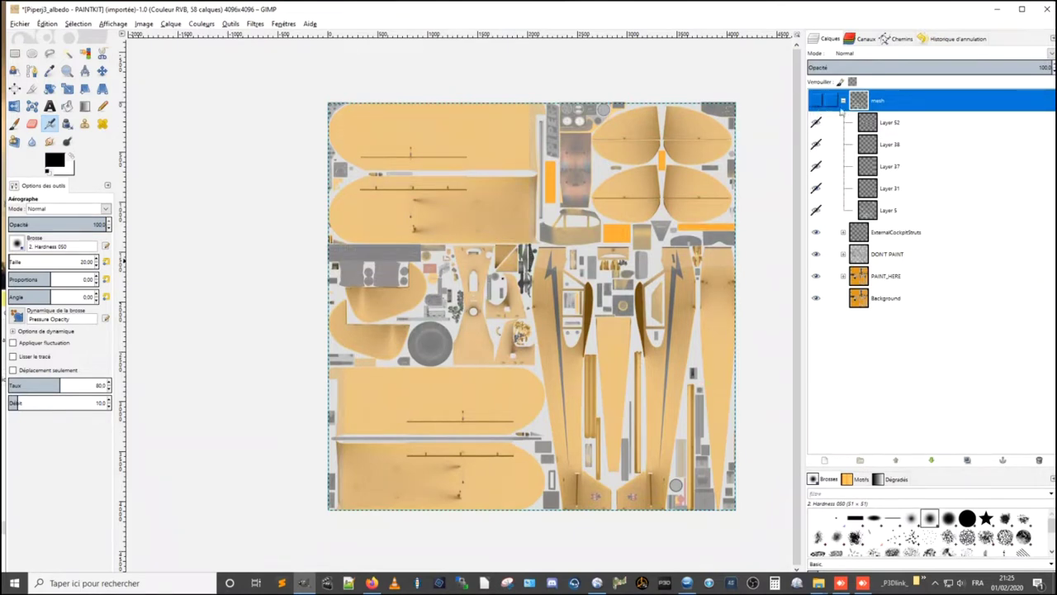
click(817, 101)
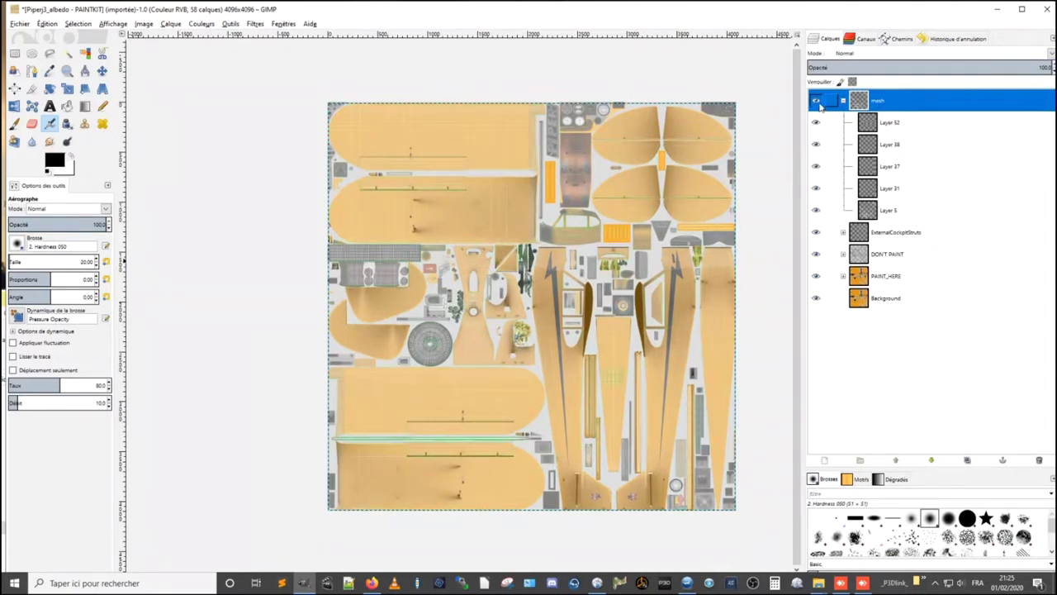
click(817, 100)
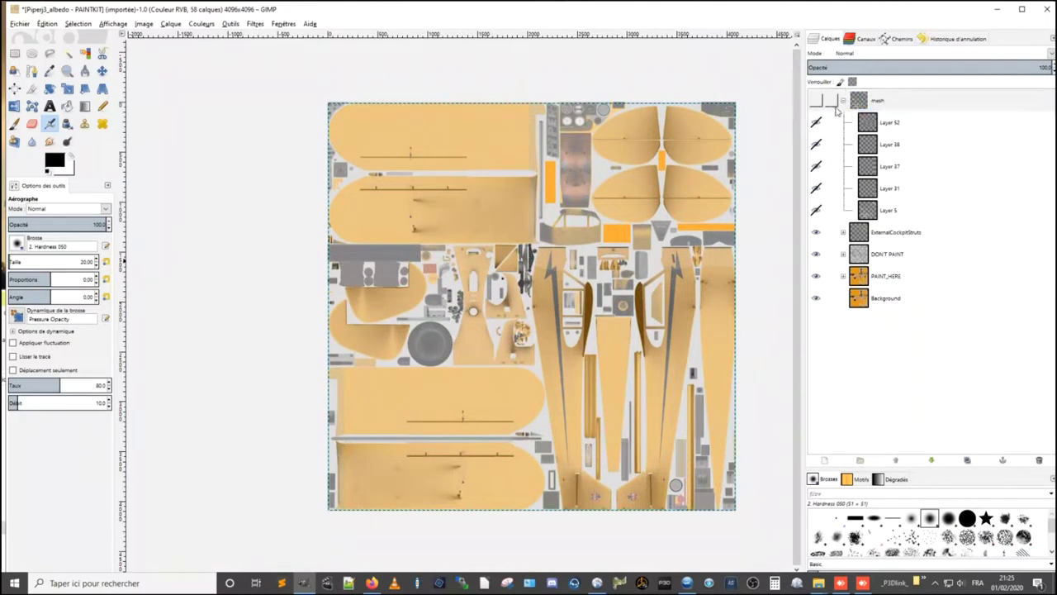
click(816, 100)
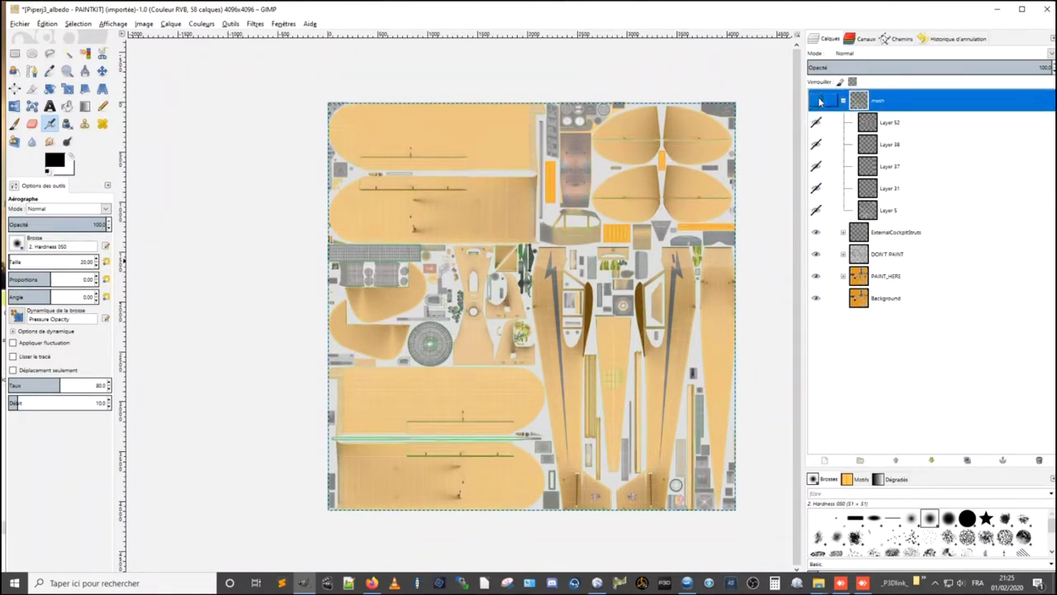
click(818, 101)
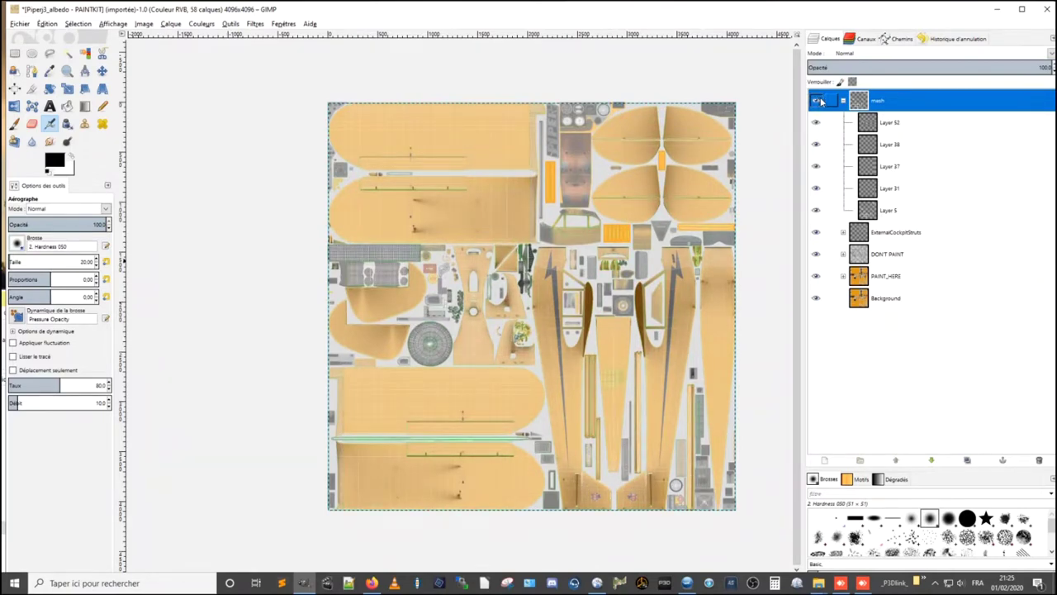
- Zoom in on the texture and check what Layer 52 contributes
scroll(483, 231, up, 2)
scroll(486, 229, up, 2)
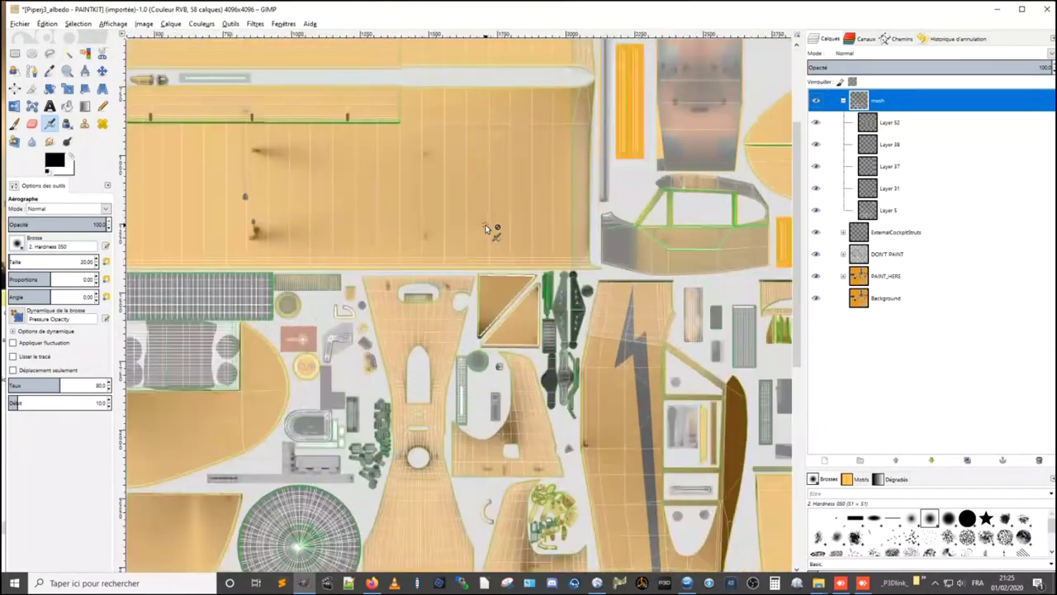
scroll(487, 229, down, 1)
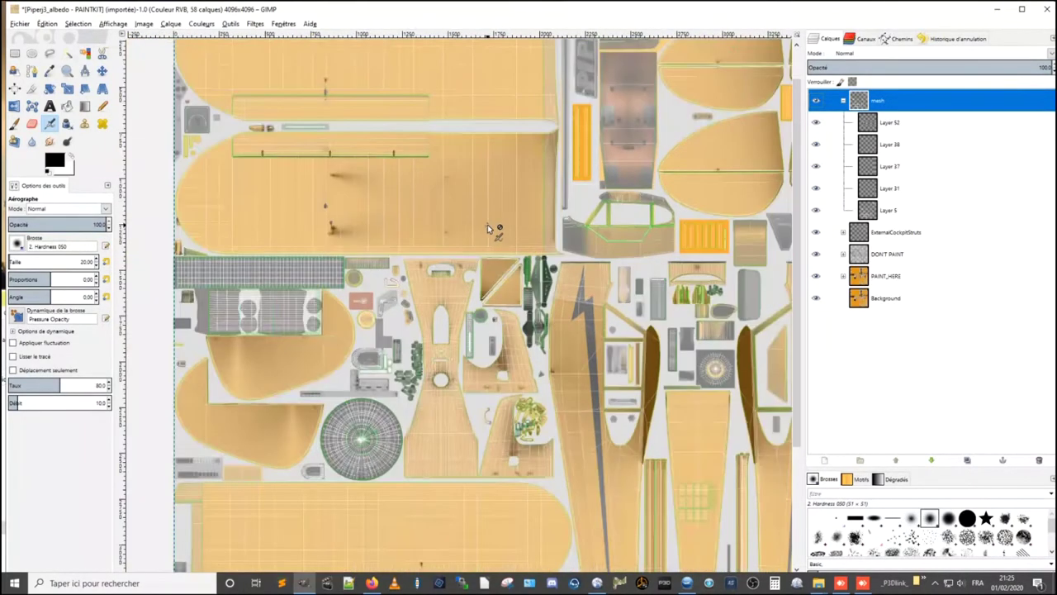
scroll(487, 229, down, 2)
scroll(488, 229, down, 2)
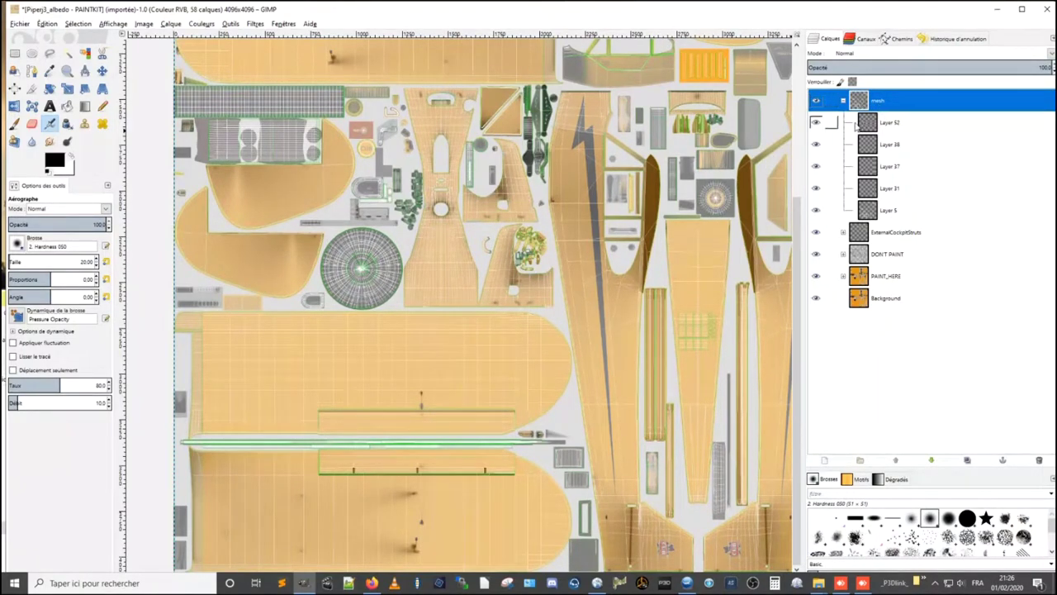
click(818, 131)
- Compare the texture with and without the mesh wireframe, leave it hidden, and collapse the mesh group
click(815, 100)
click(815, 101)
click(815, 101)
click(815, 101)
click(815, 101)
click(815, 101)
click(838, 102)
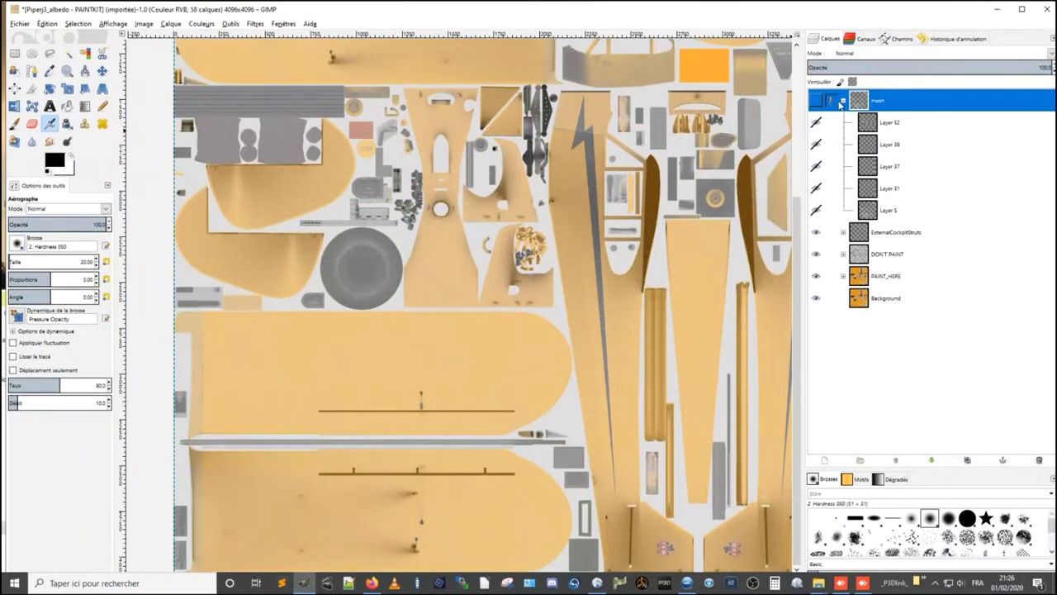
click(830, 100)
click(843, 100)
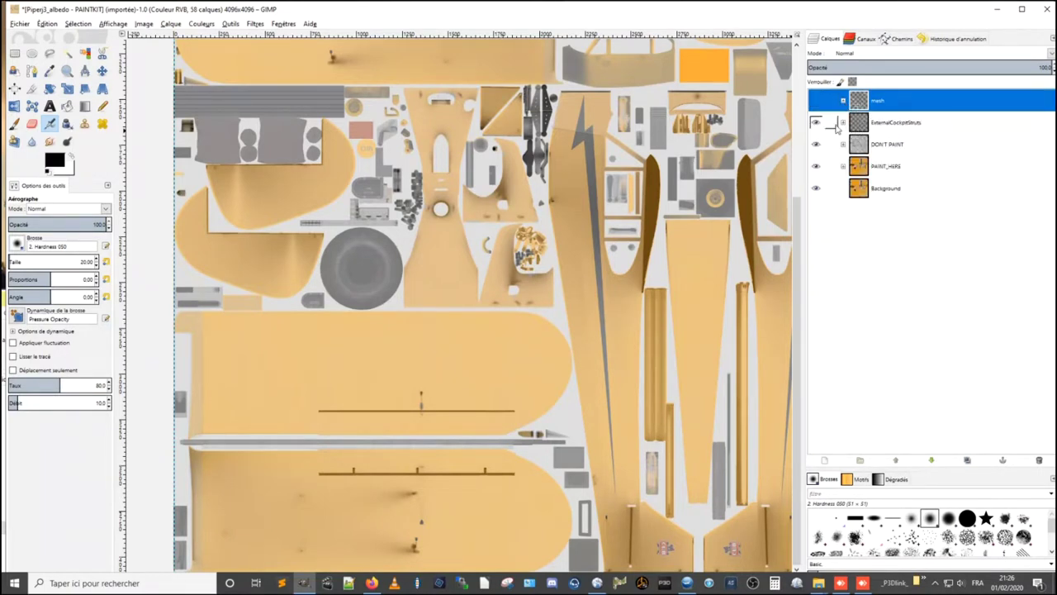
- Preview the RAF, SWISS, BANNER and YELLOW layers in ExternalCockpitStruts, then hide and collapse the group
click(843, 122)
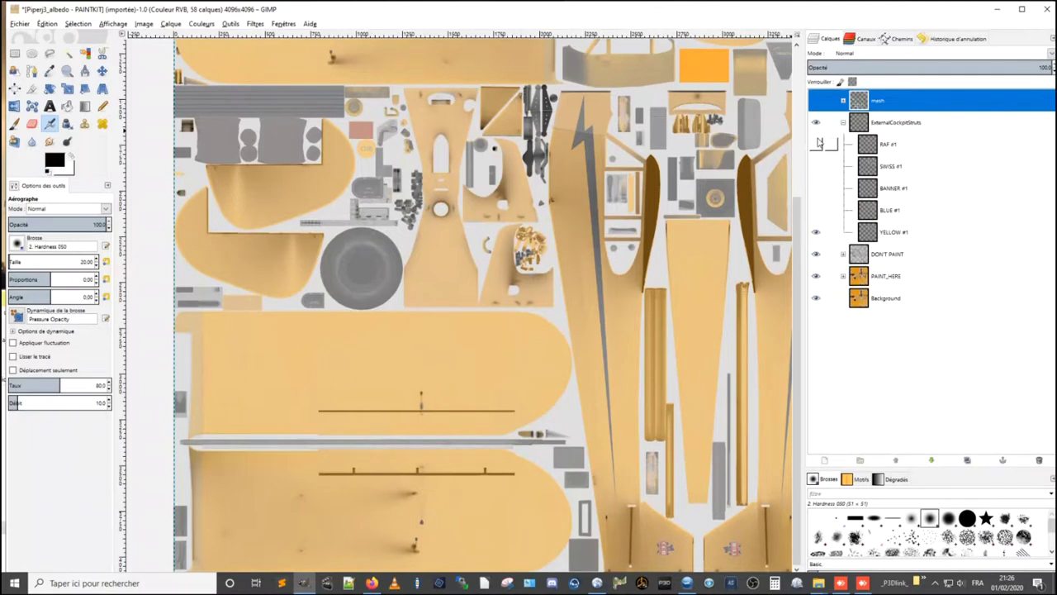
click(816, 144)
click(817, 144)
click(817, 166)
click(816, 166)
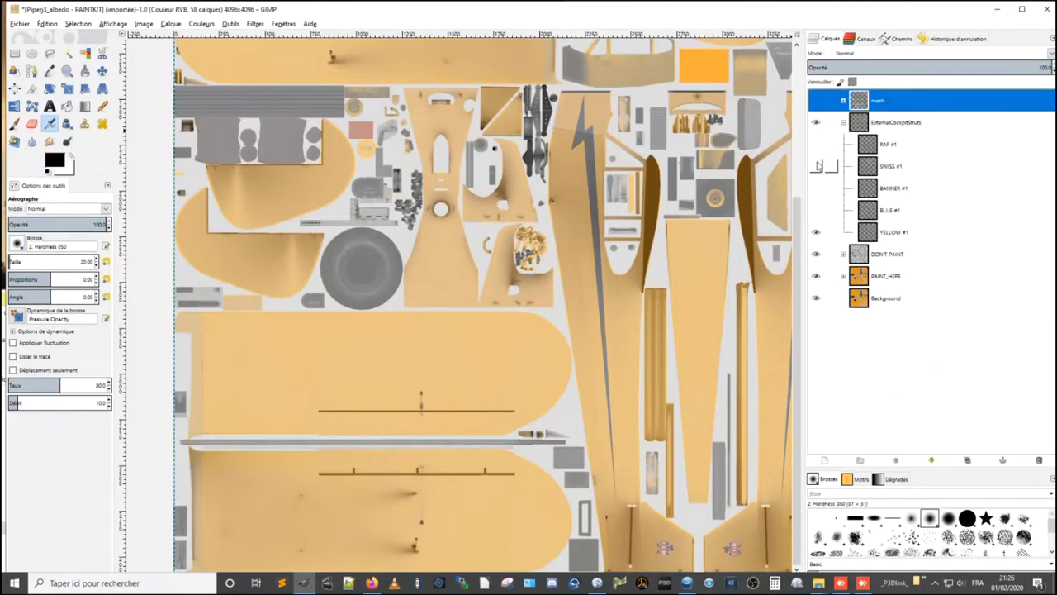
click(817, 187)
click(817, 192)
click(816, 234)
click(817, 234)
click(815, 123)
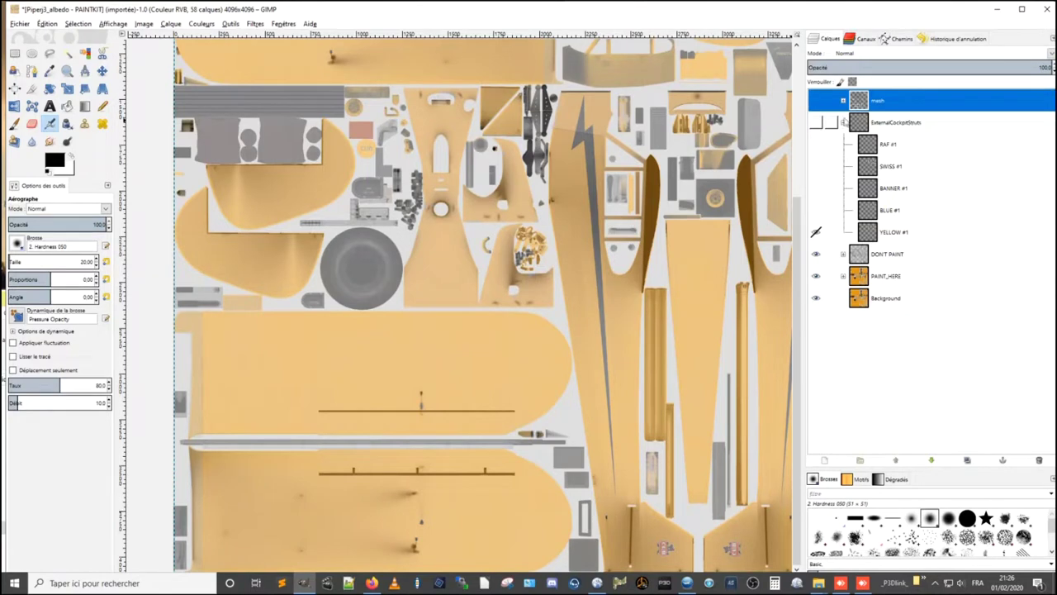
click(843, 123)
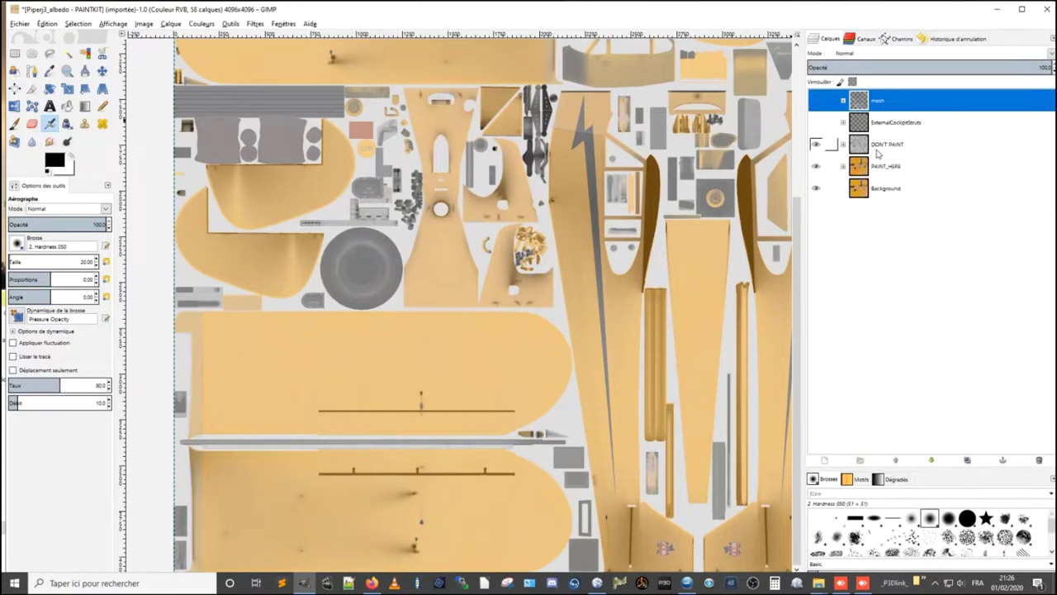
- Check the DON'T PAINT group's RTT layers, hide the group and collapse it
click(842, 144)
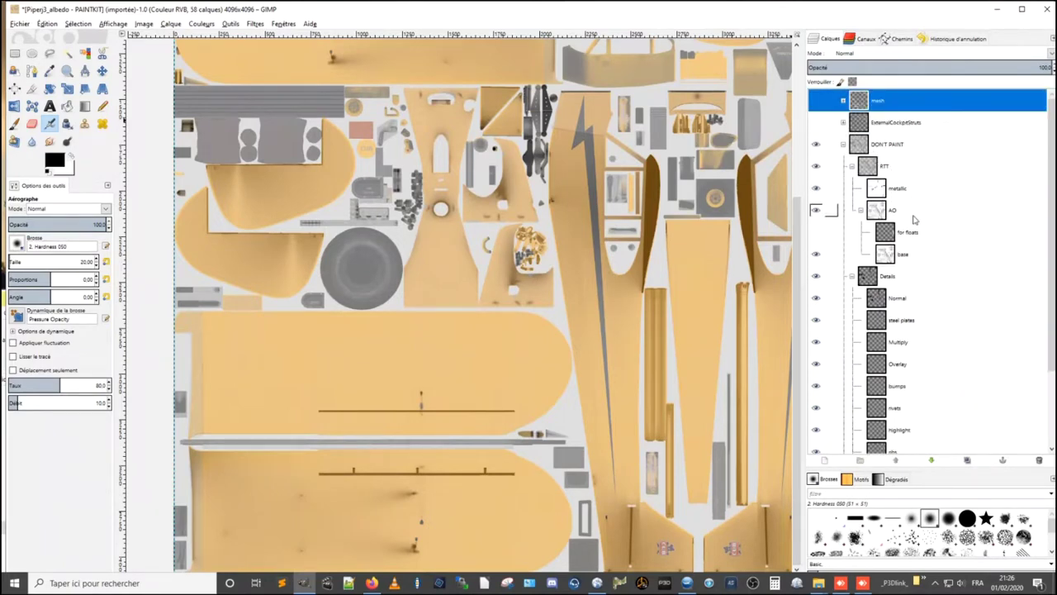
click(815, 166)
click(816, 145)
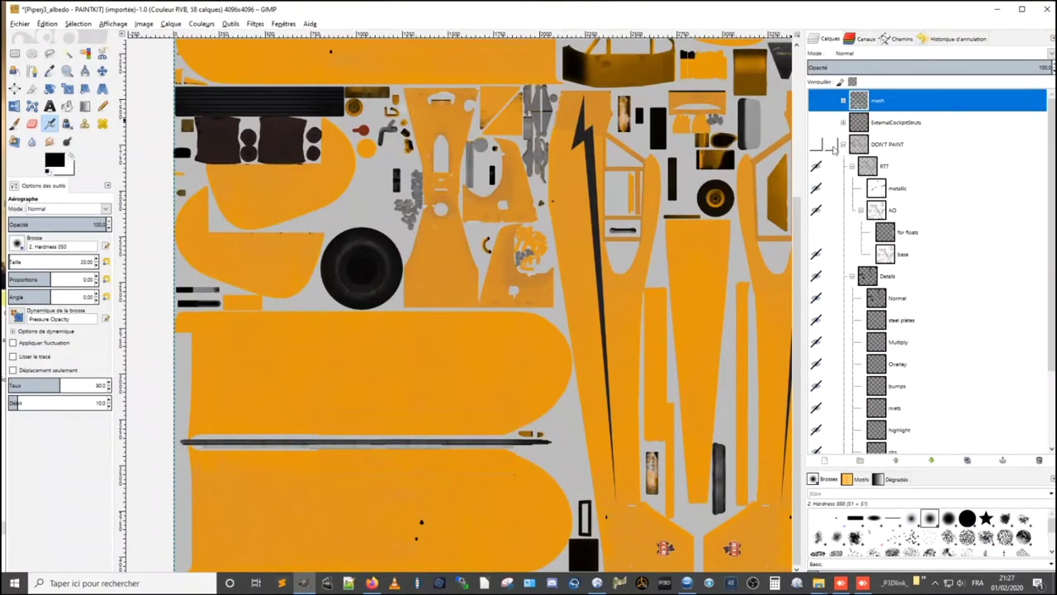
click(816, 145)
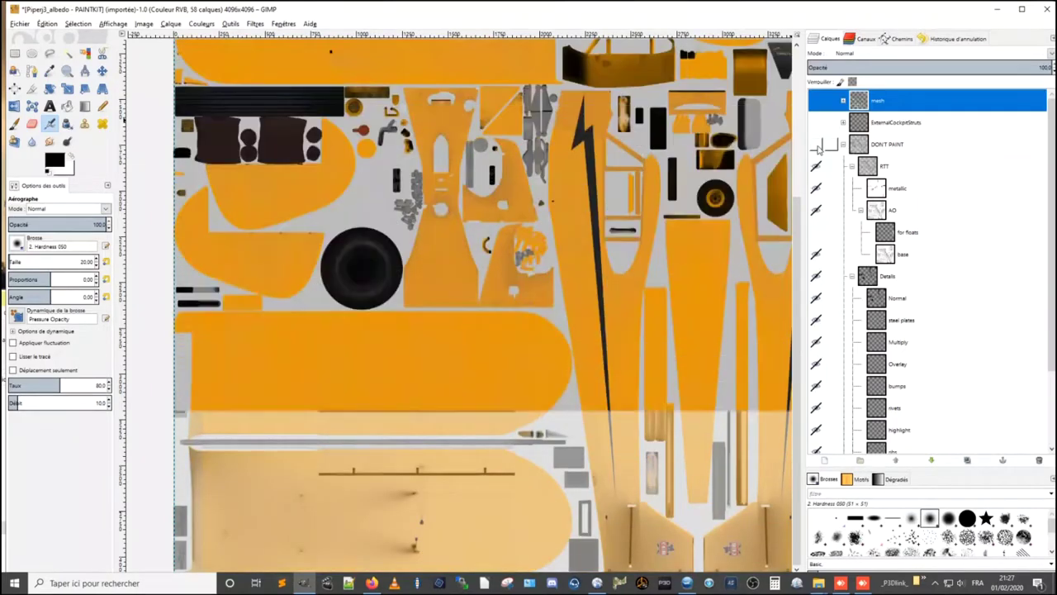
click(842, 146)
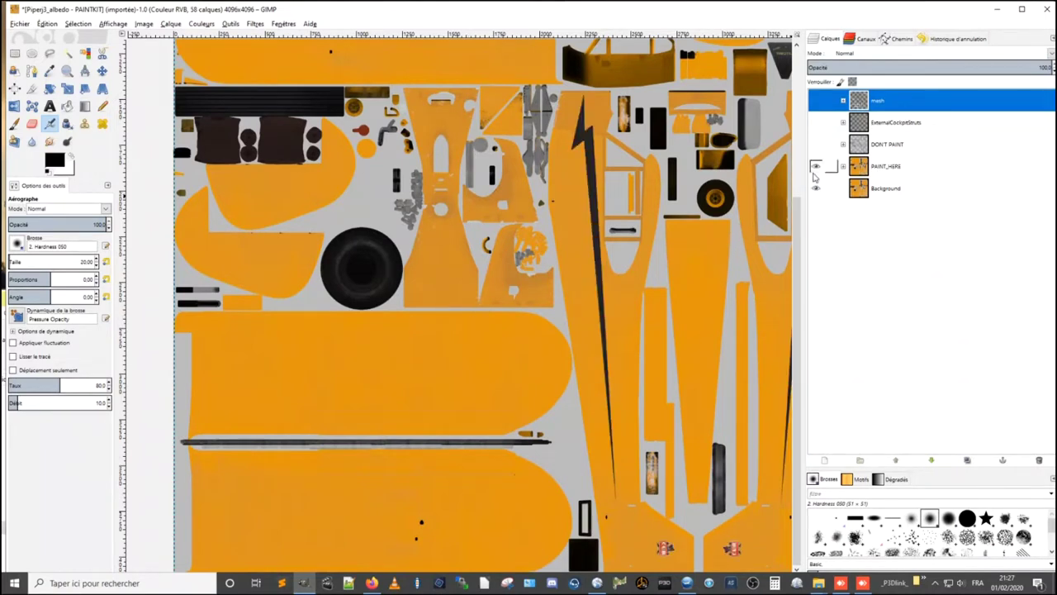
- Compare Background and PAINT_HERE visibility, ending with Background hidden and PAINT_HERE shown
click(816, 195)
click(816, 166)
click(816, 188)
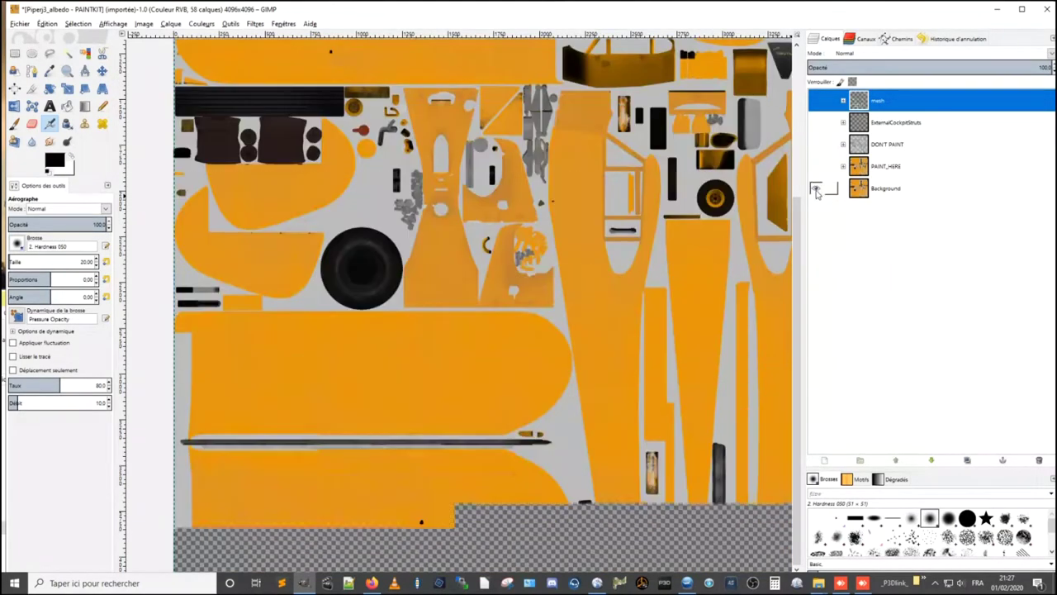
click(816, 189)
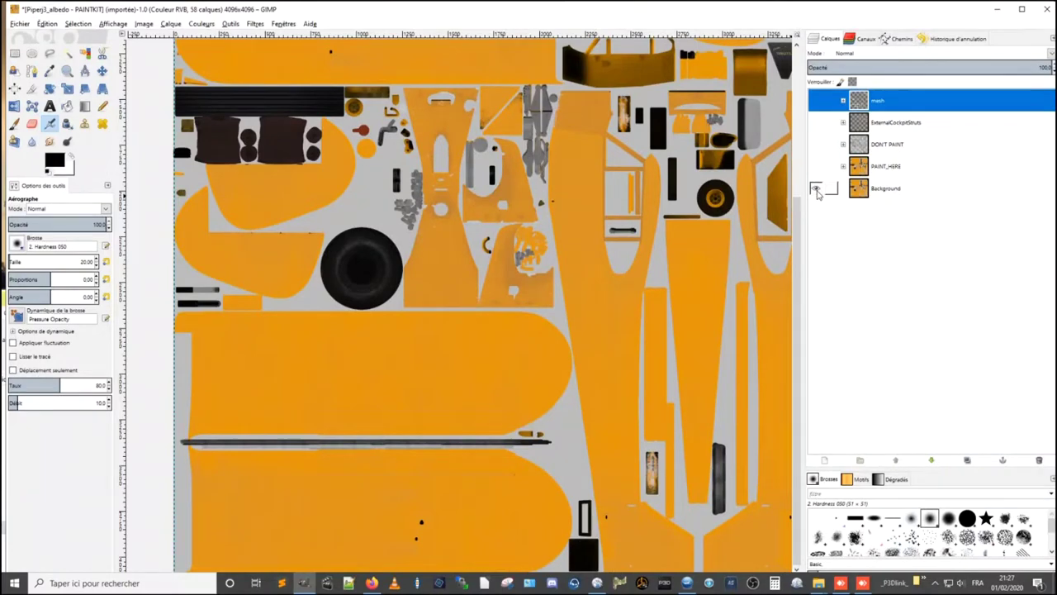
click(816, 189)
click(816, 166)
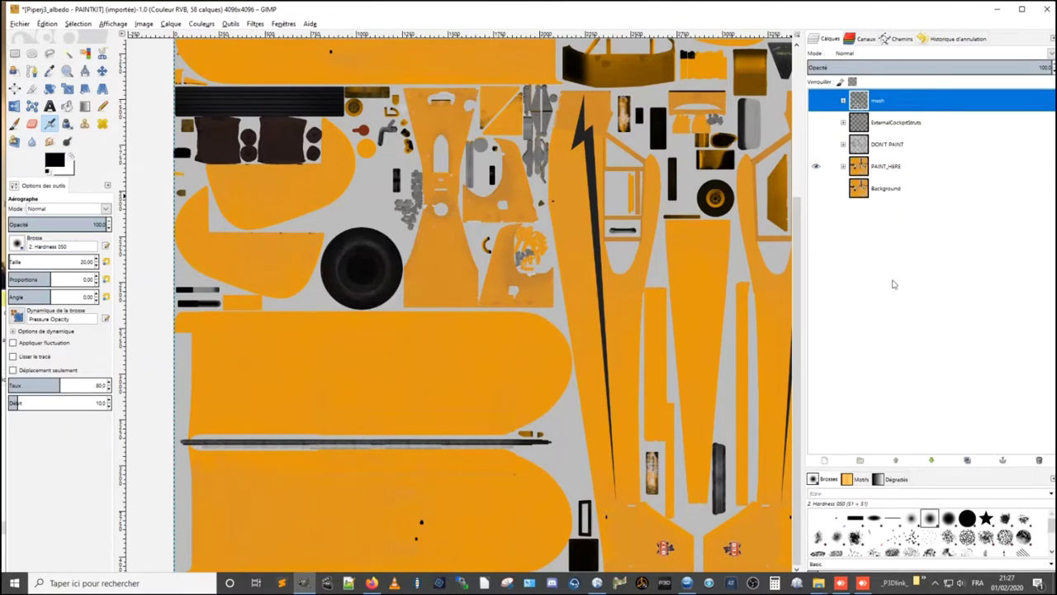
- Inspect the liveries inside PAINT_HERE, collapse the group and make it the active layer
click(842, 167)
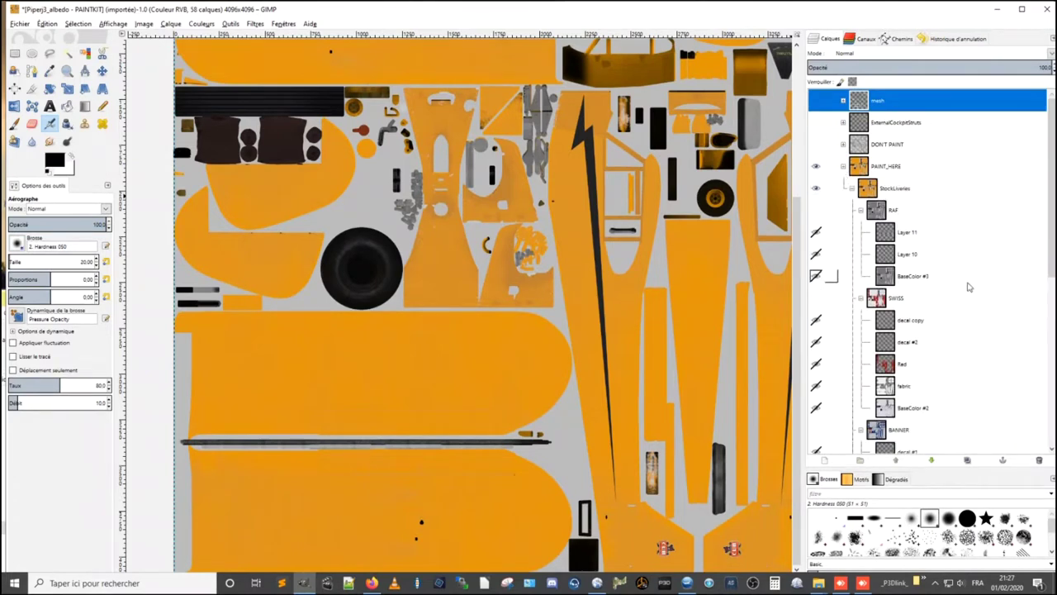
scroll(919, 301, down, 1)
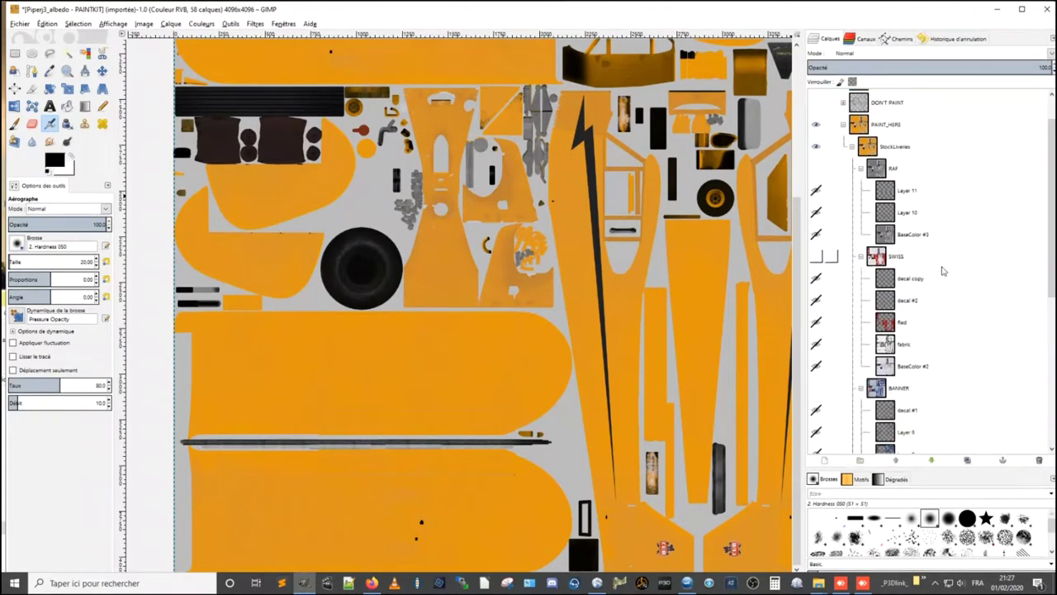
click(843, 124)
click(892, 169)
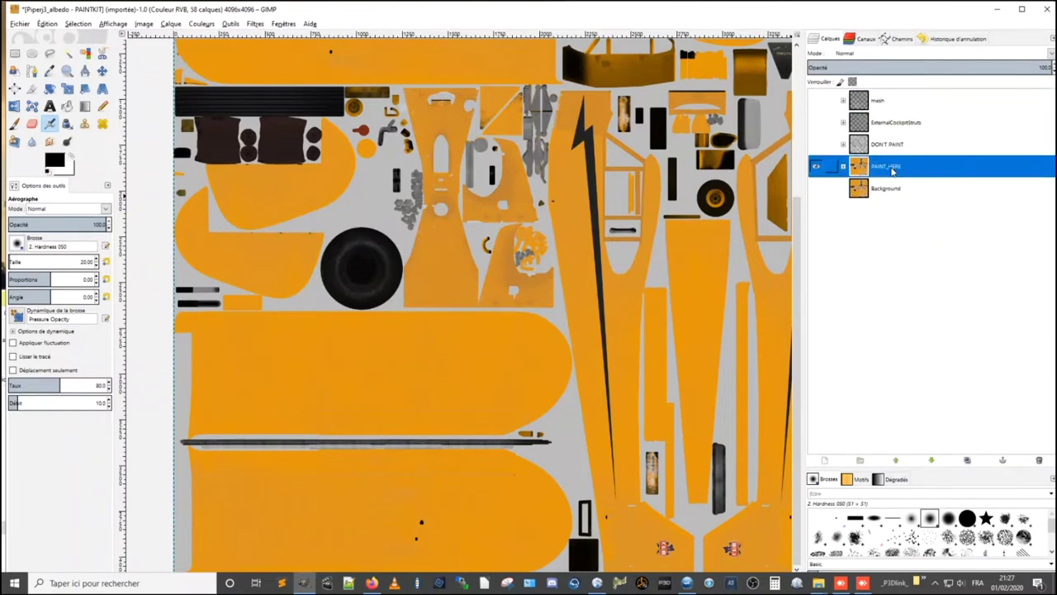
right_click(895, 170)
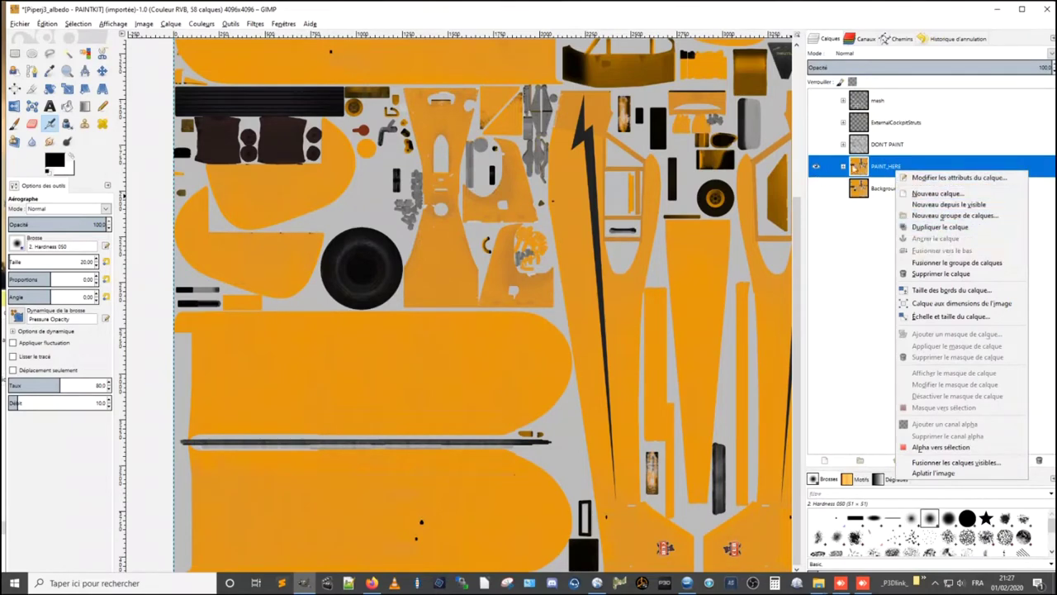
click(853, 261)
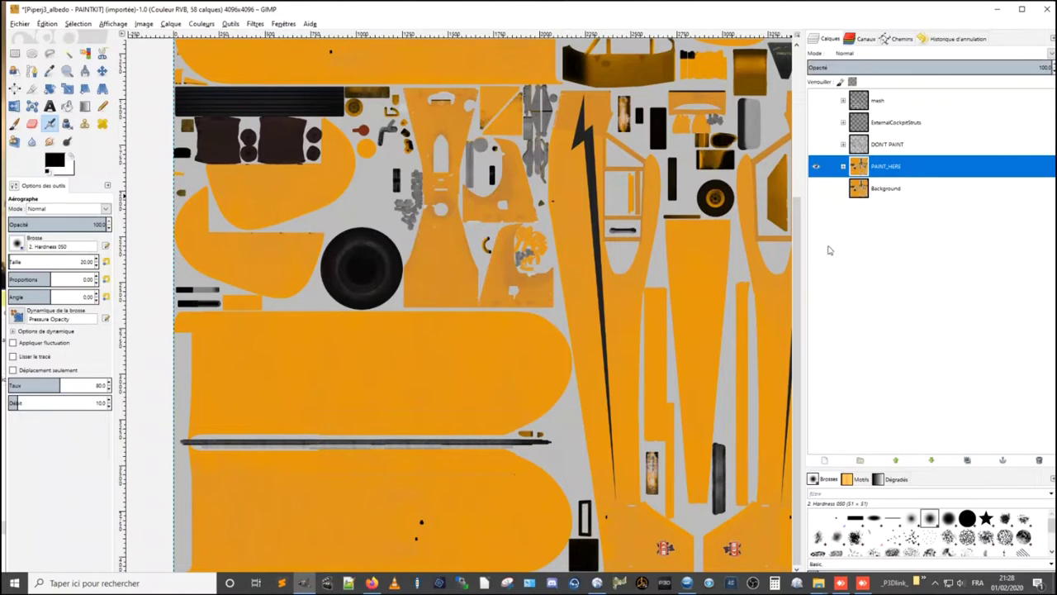
click(843, 167)
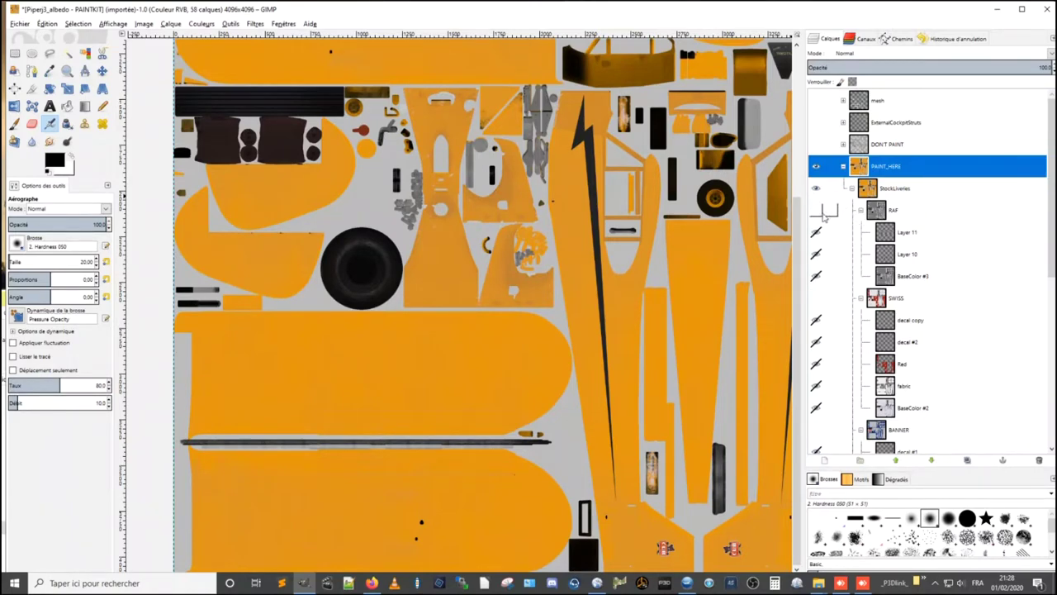
click(823, 215)
click(821, 215)
click(820, 214)
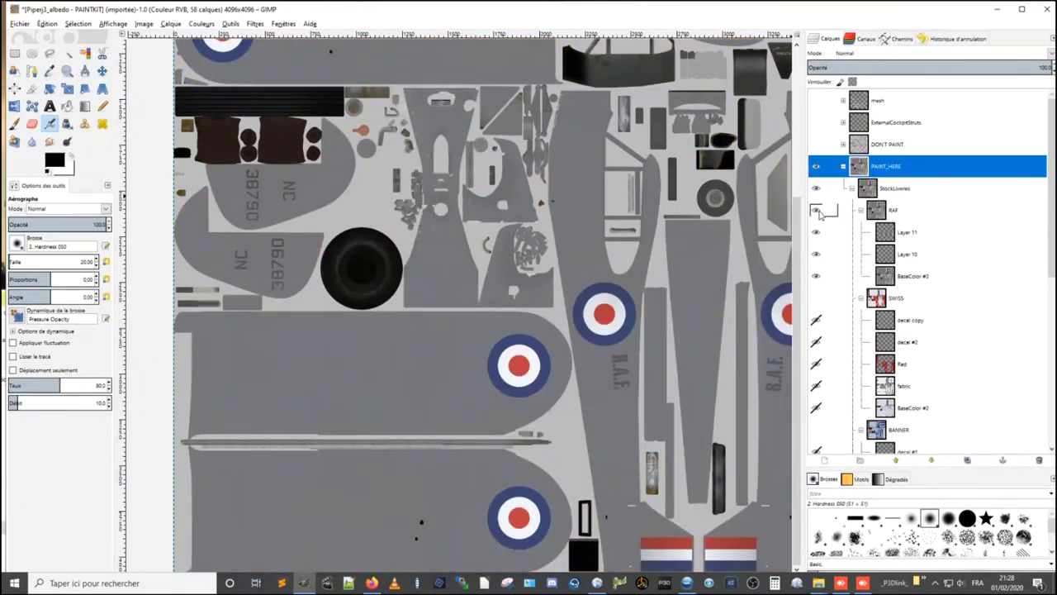
click(820, 213)
click(820, 213)
click(820, 211)
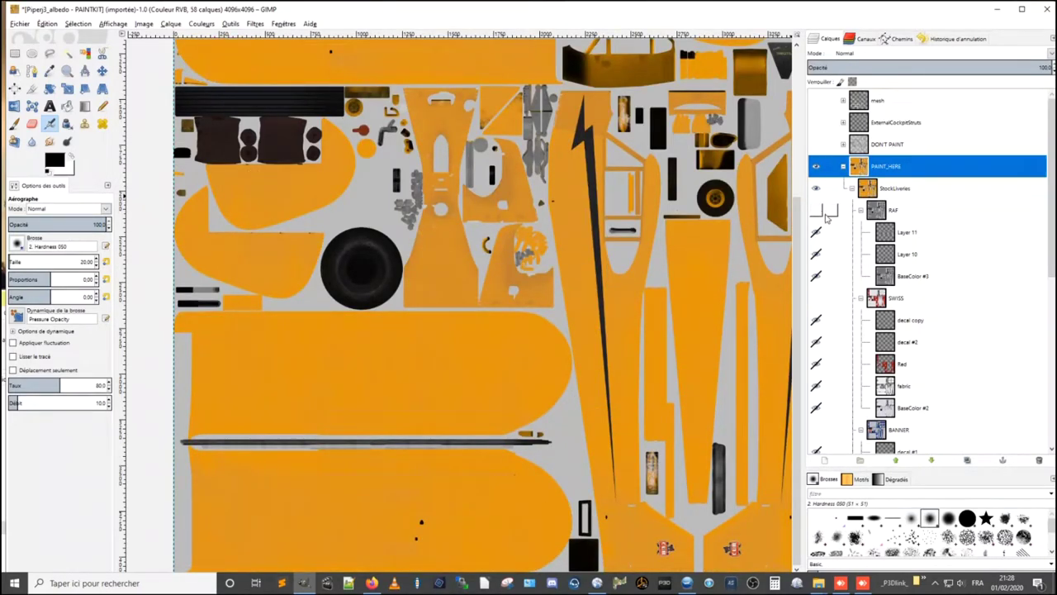
scroll(827, 216, down, 1)
click(816, 168)
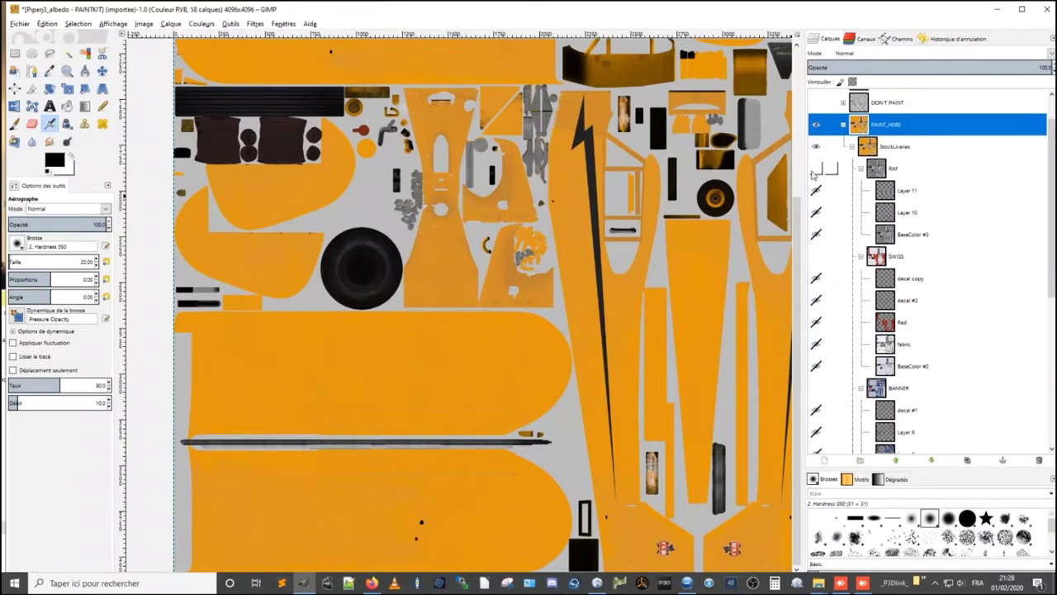
click(815, 257)
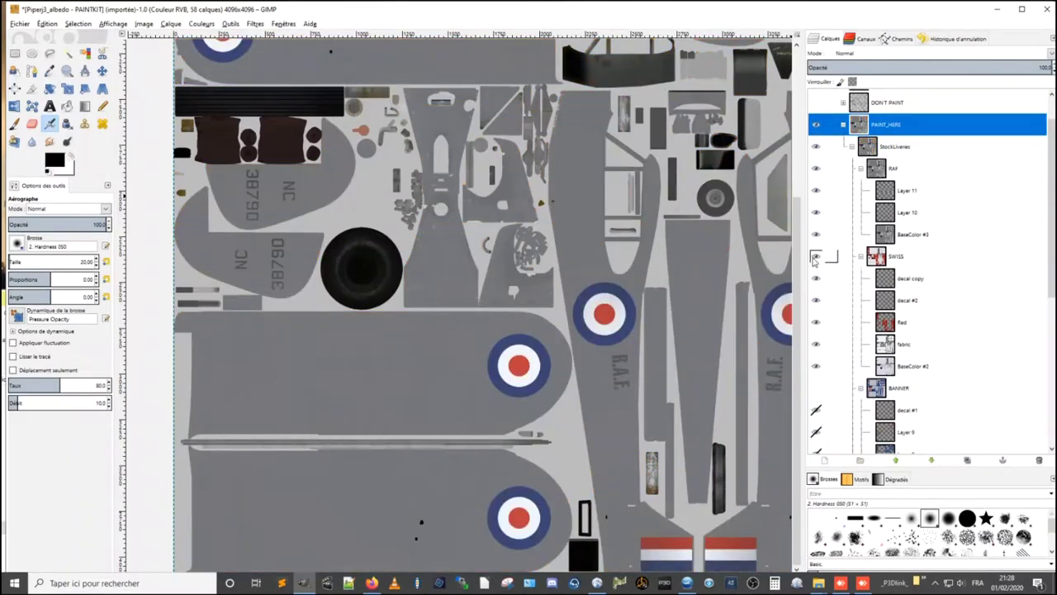
click(818, 170)
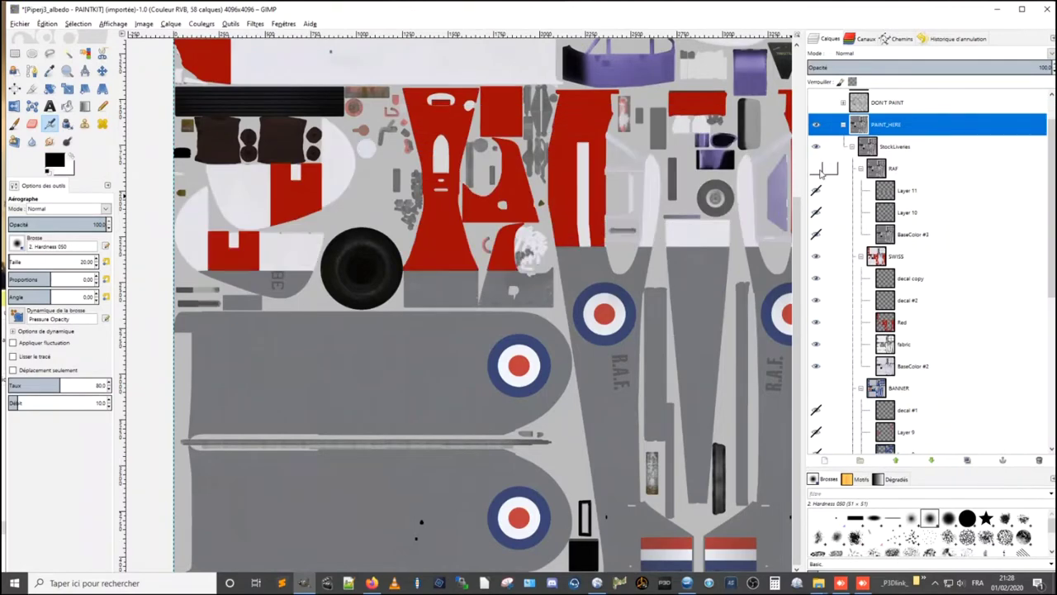
click(815, 258)
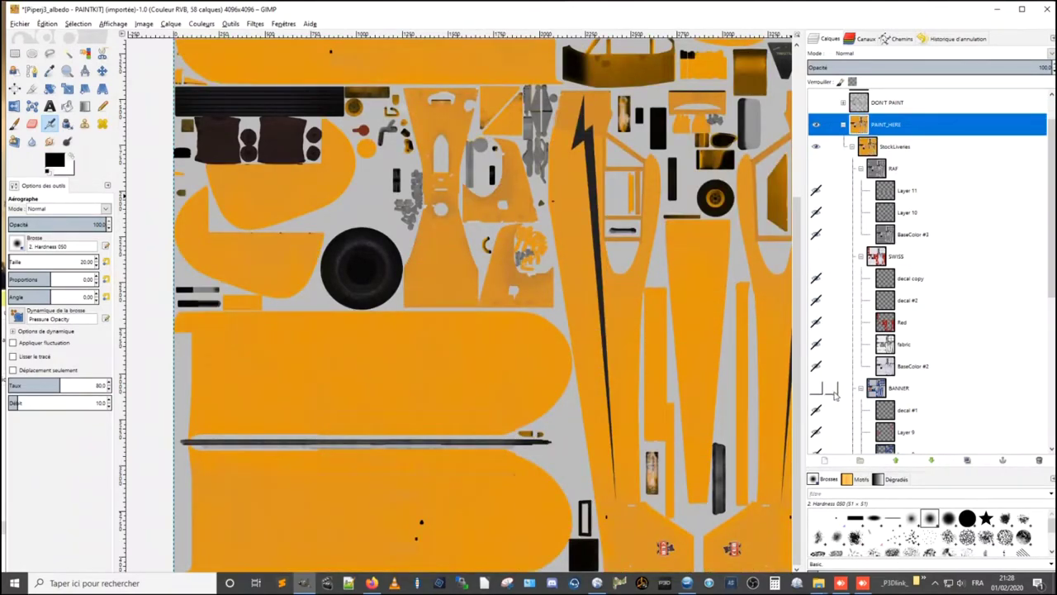
click(815, 388)
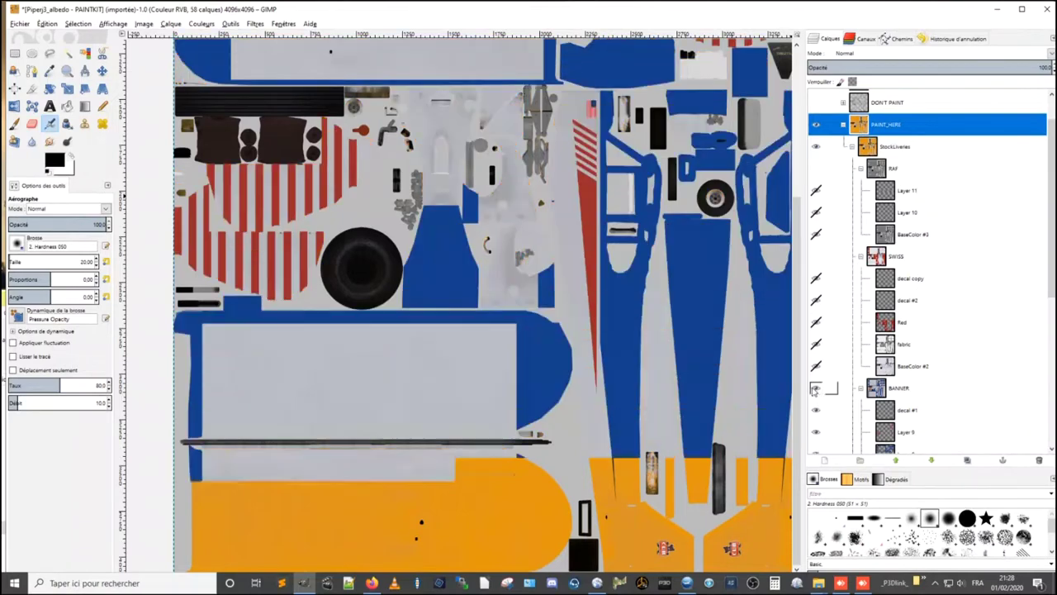
click(815, 389)
scroll(834, 295, down, 1)
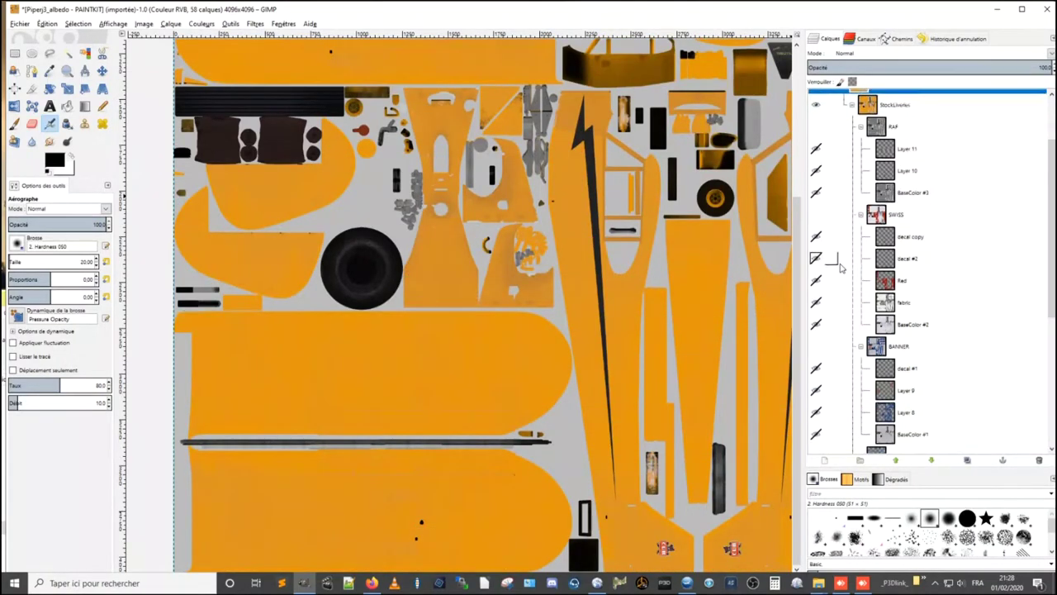
scroll(838, 285, down, 2)
scroll(941, 273, down, 2)
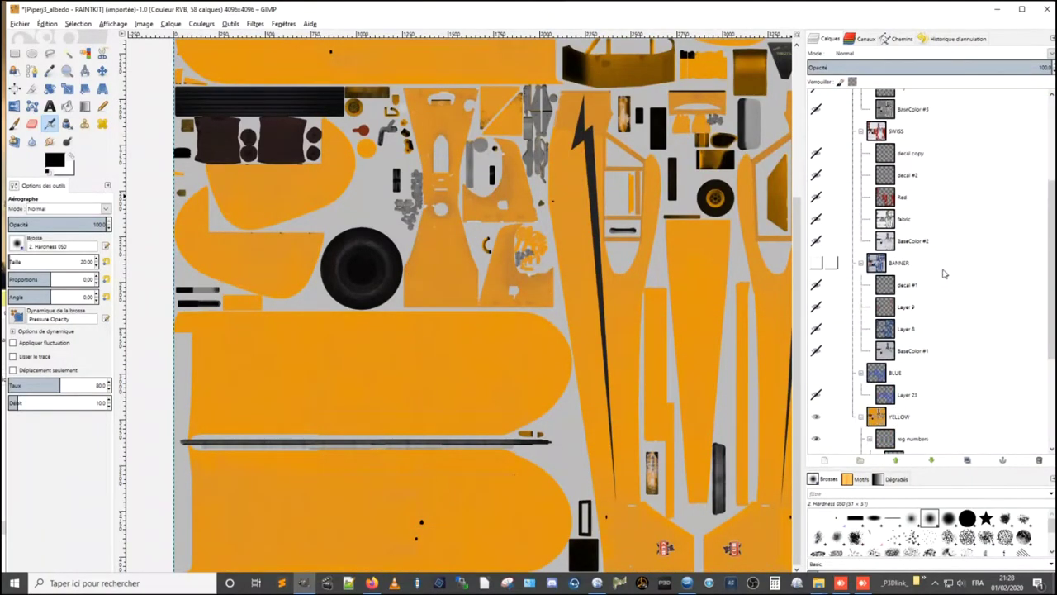
scroll(943, 271, down, 2)
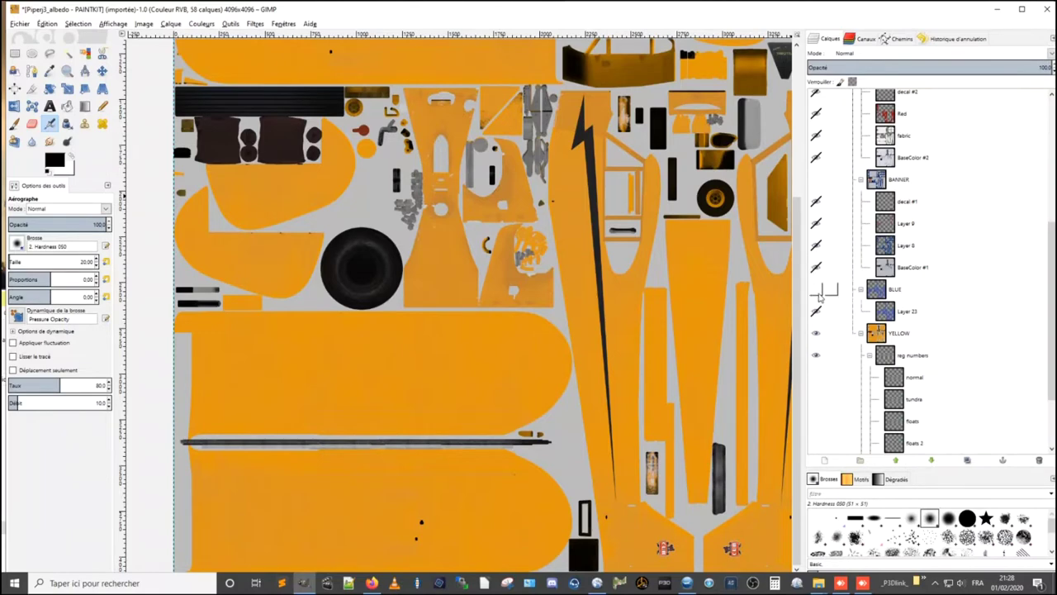
click(816, 291)
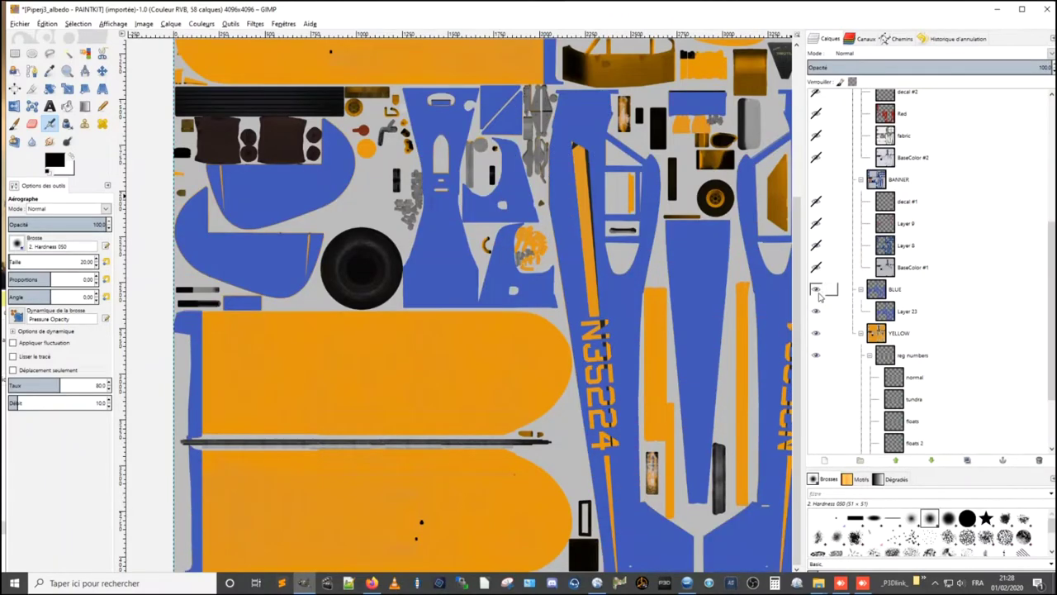
click(817, 291)
click(817, 334)
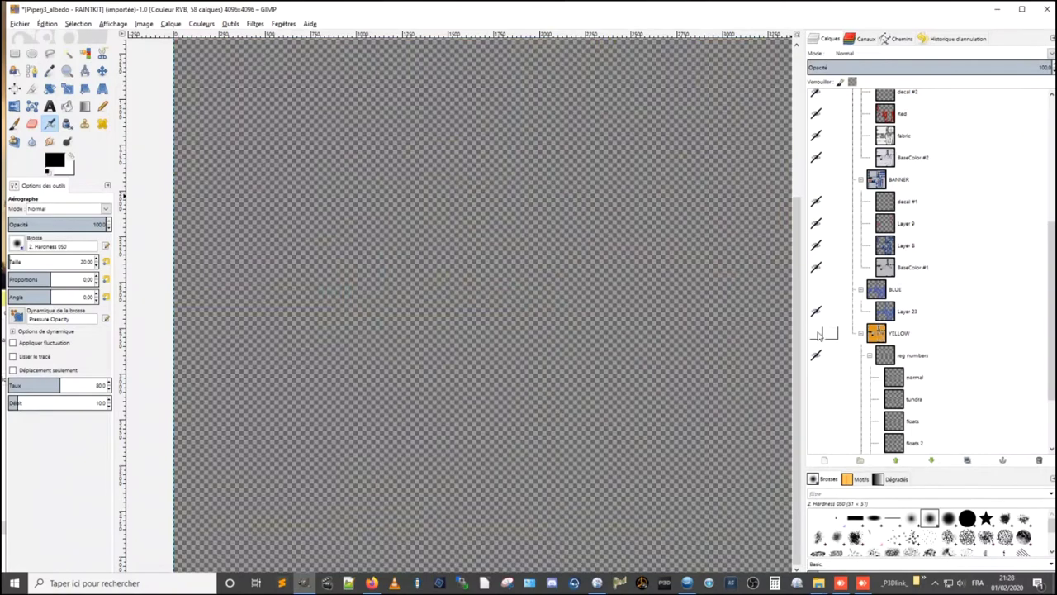
click(817, 334)
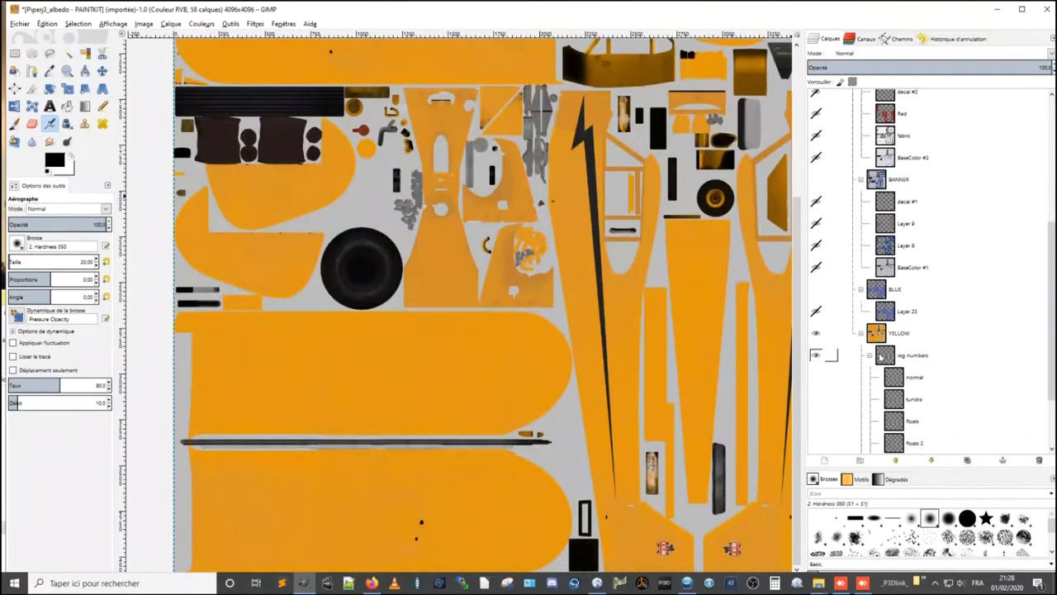
scroll(829, 355, down, 3)
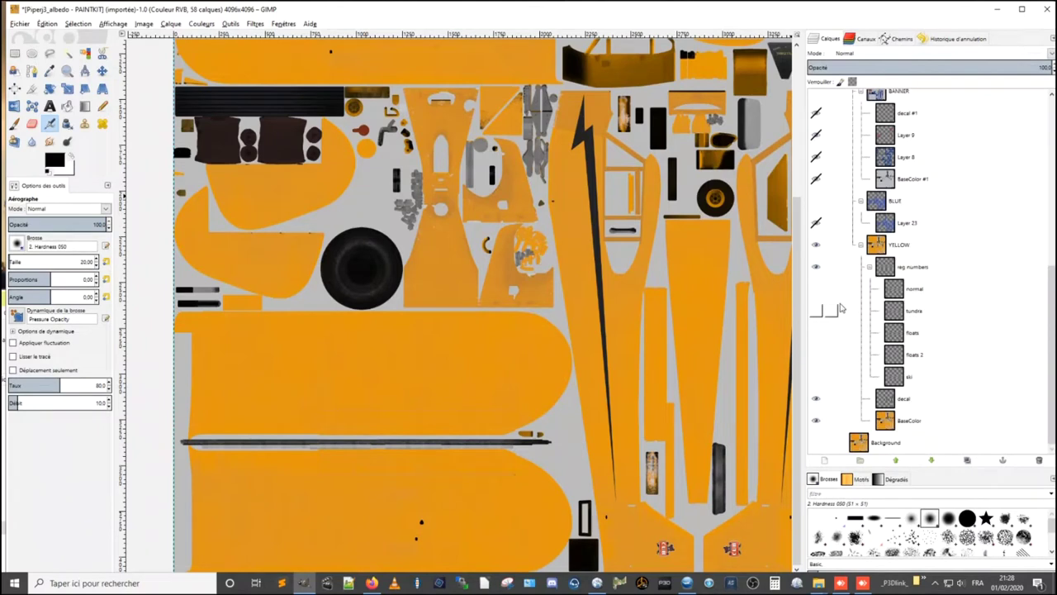
scroll(840, 309, up, 4)
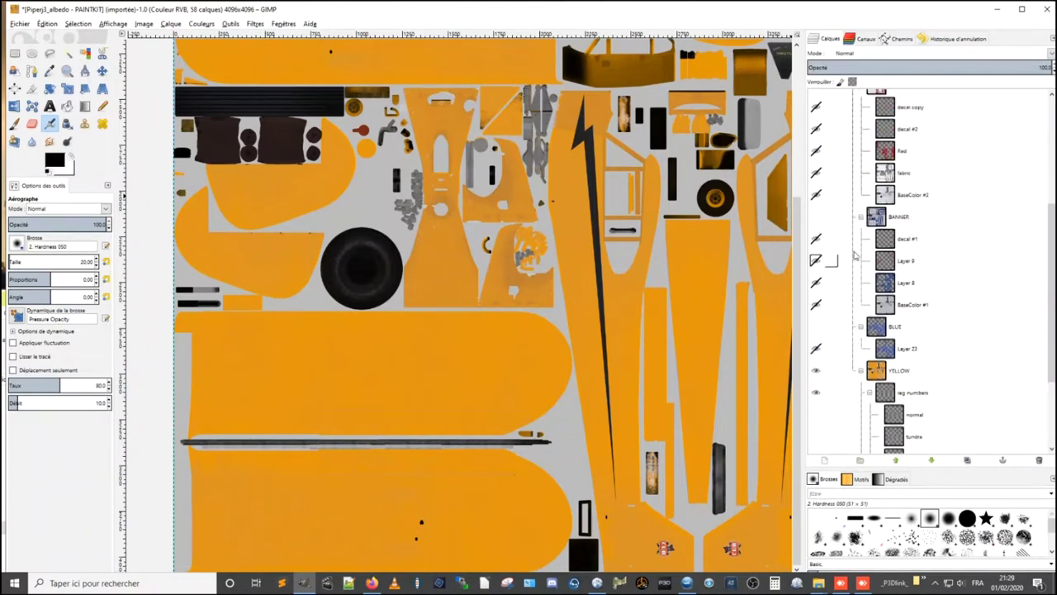
scroll(855, 258, down, 2)
scroll(857, 272, down, 2)
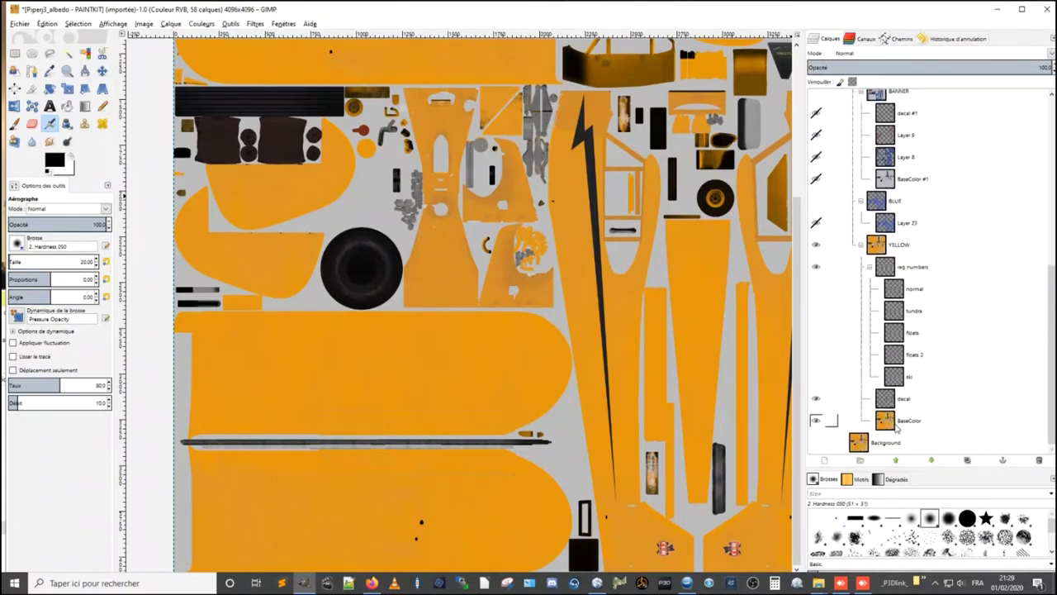
- Preview the normal, tundra, floats, floats 2 and ski registration layers, leaving none showing
click(816, 245)
click(815, 252)
click(819, 291)
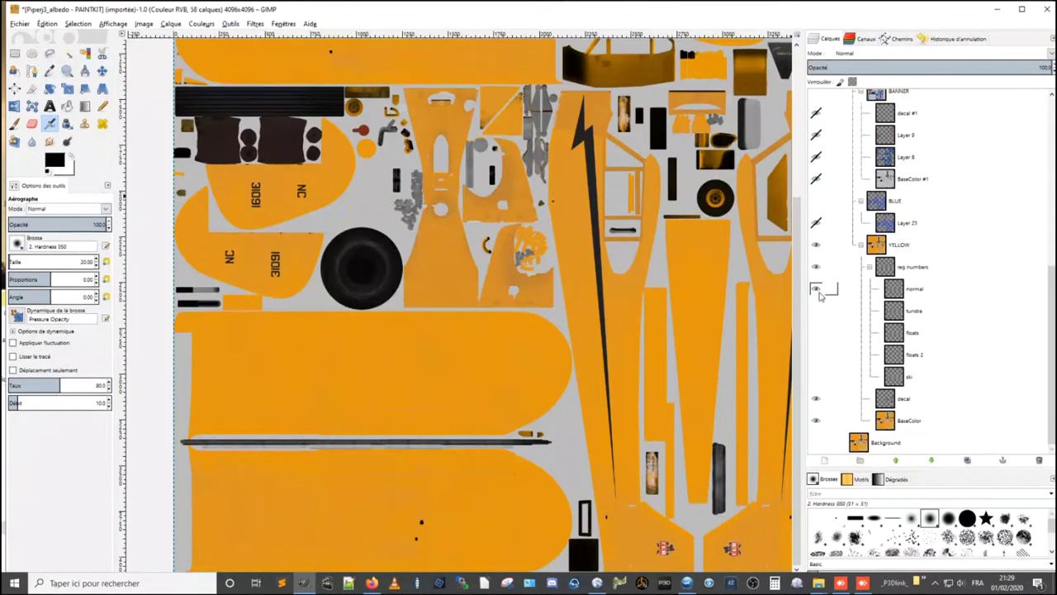
click(820, 309)
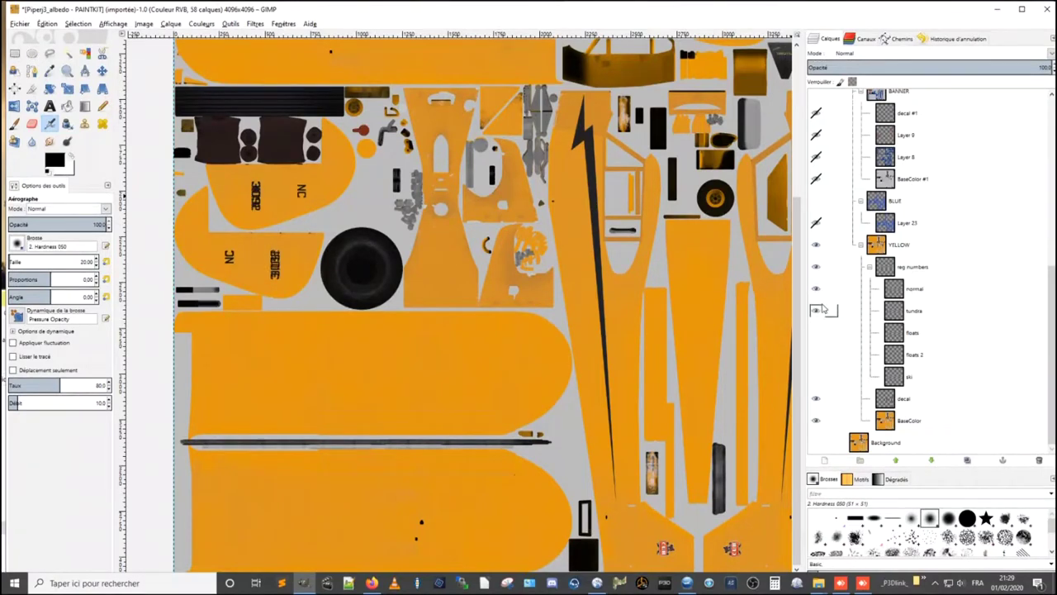
click(816, 288)
click(816, 333)
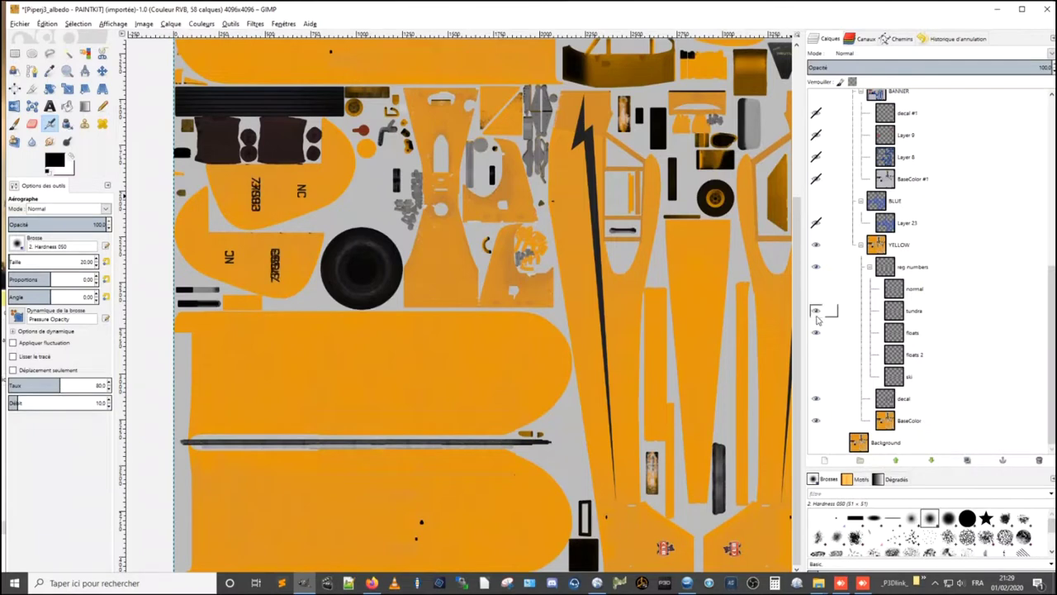
click(816, 354)
click(822, 355)
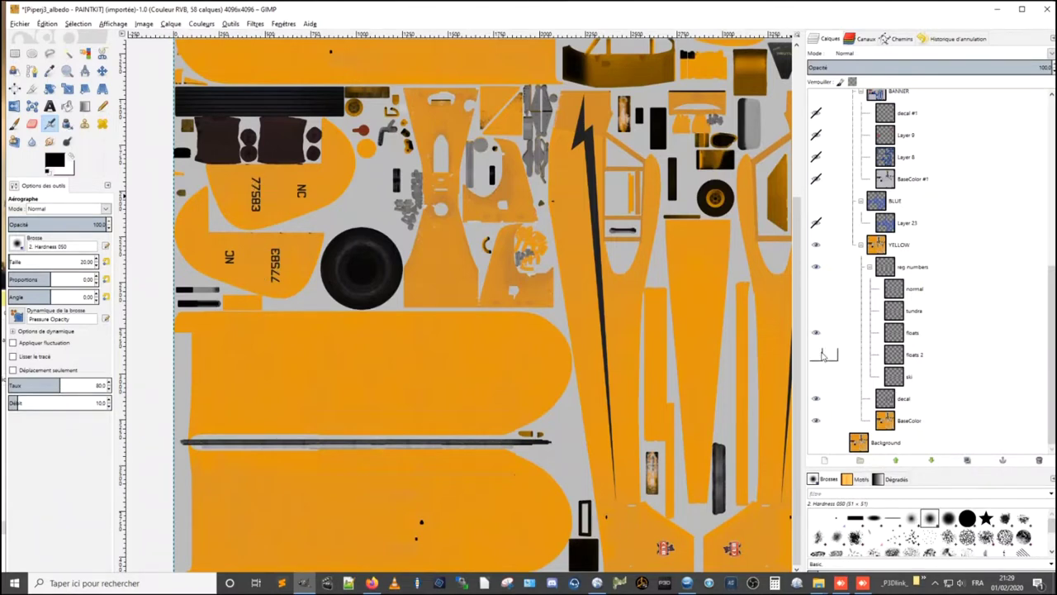
click(816, 377)
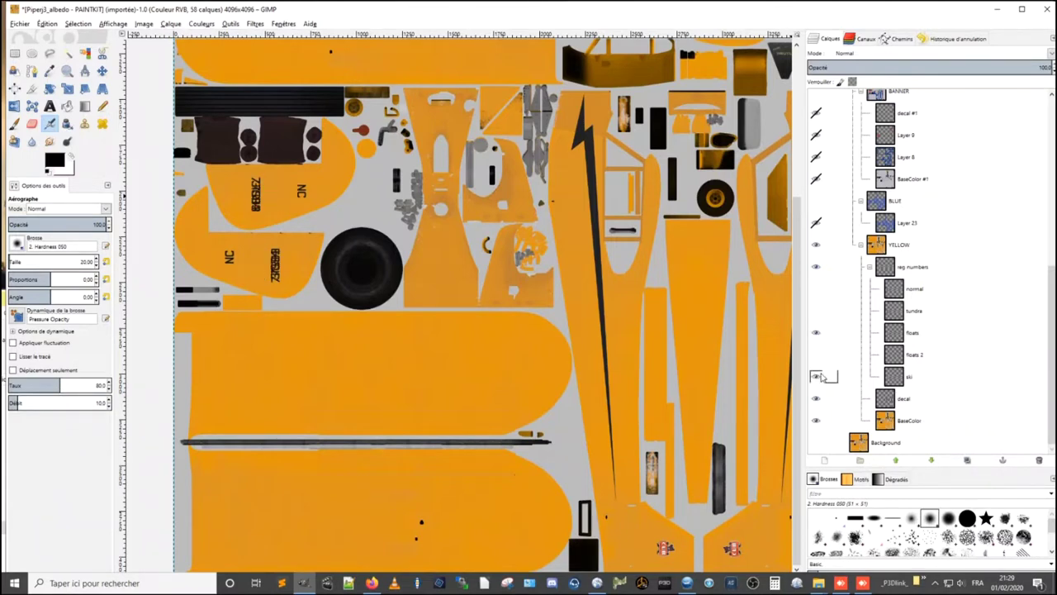
click(817, 377)
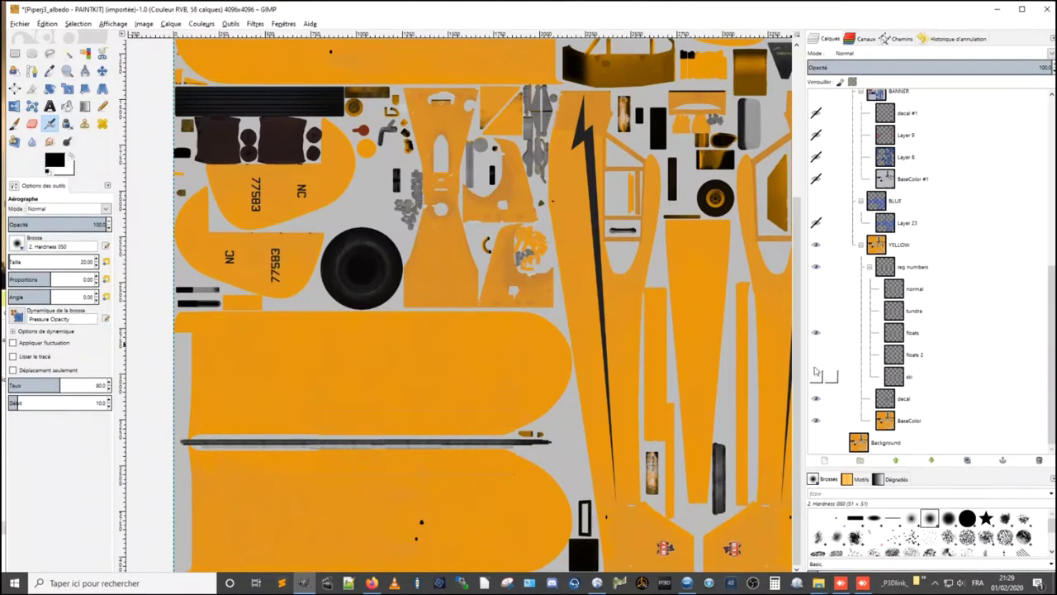
click(816, 332)
- Hide the lightning-stripe decal layer and make the BaseColor layer visible
click(815, 399)
click(816, 400)
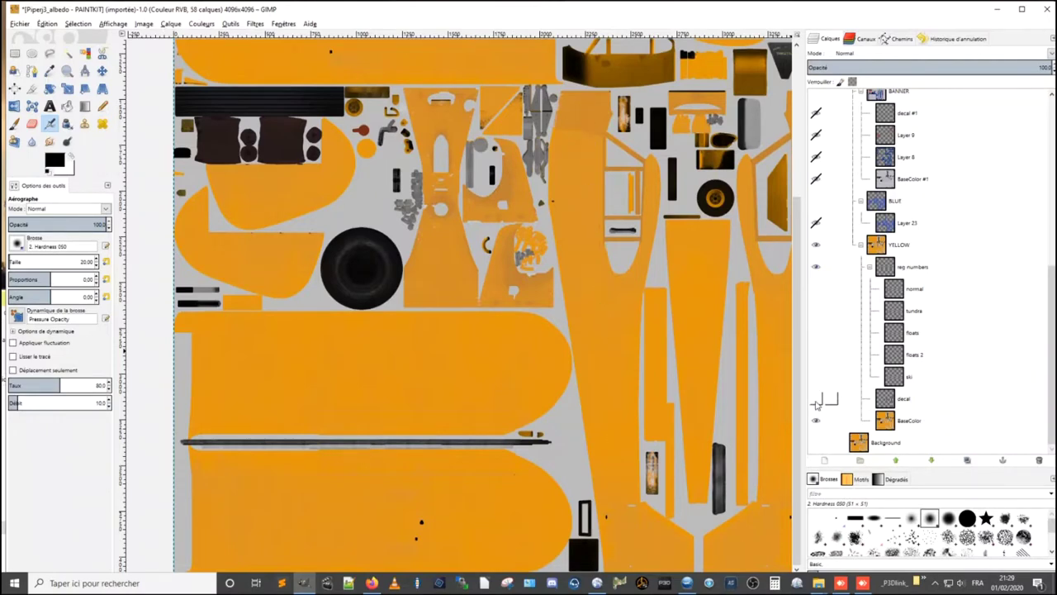
click(816, 400)
click(816, 421)
scroll(794, 373, up, 5)
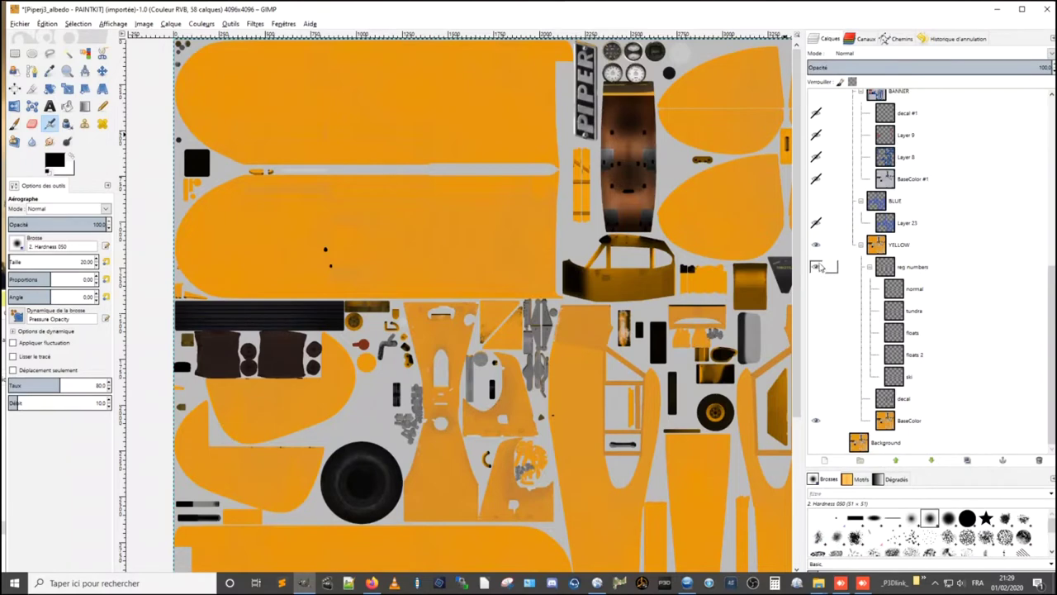
click(815, 273)
click(816, 289)
click(816, 289)
click(816, 310)
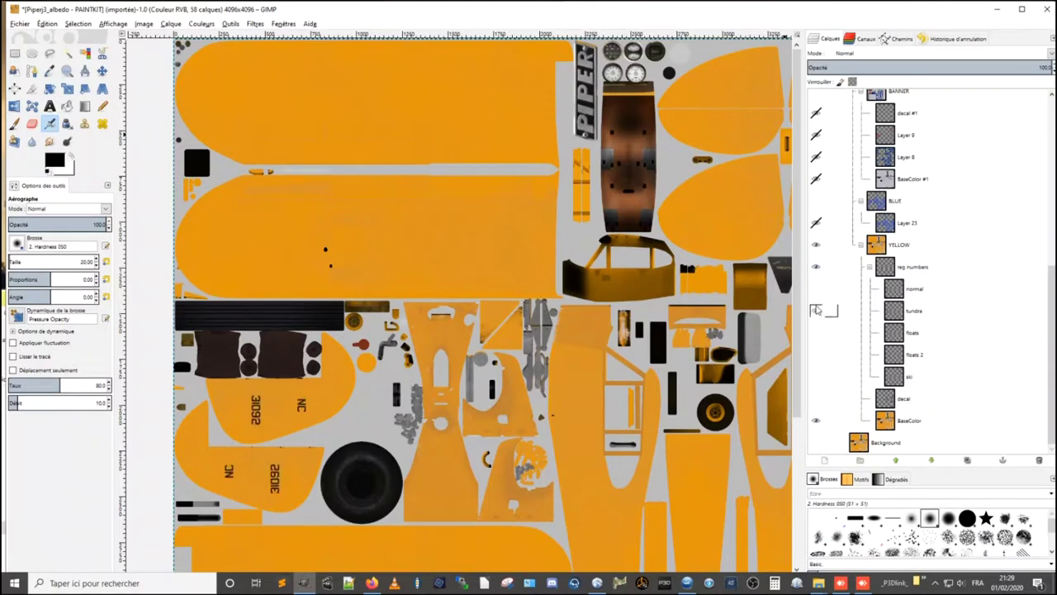
click(816, 311)
click(817, 332)
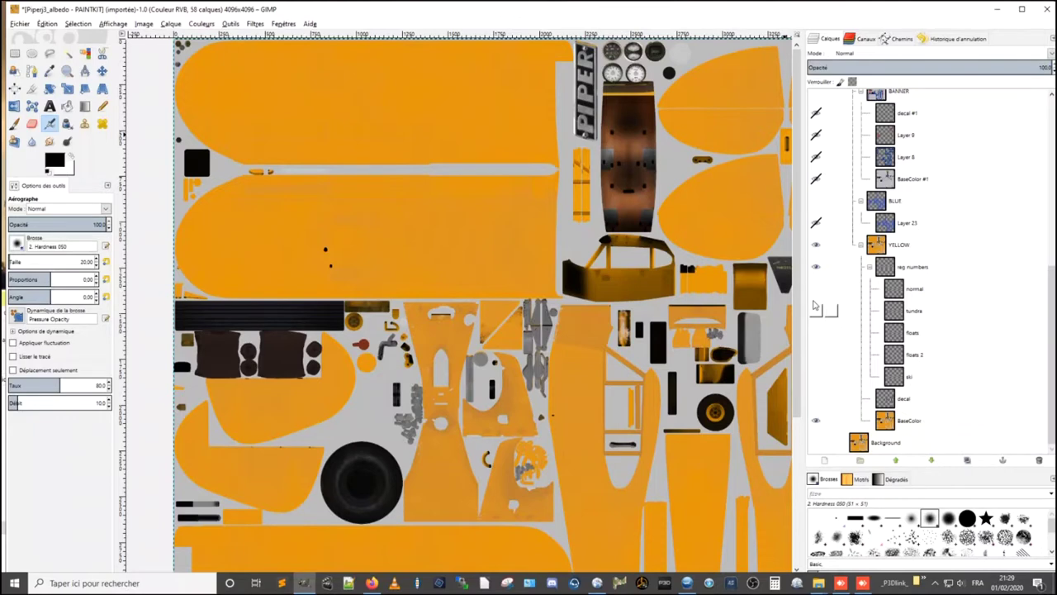
scroll(816, 293, up, 2)
scroll(816, 291, up, 1)
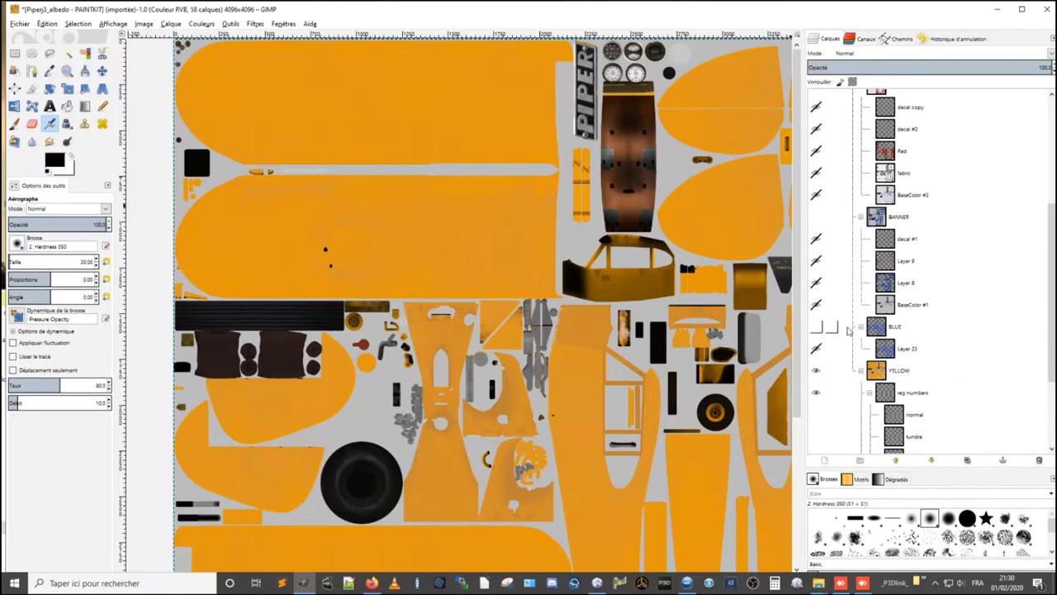
scroll(834, 347, up, 1)
scroll(838, 330, up, 2)
- Preview the grey RAF livery, then duplicate the RAF livery group
scroll(846, 322, up, 2)
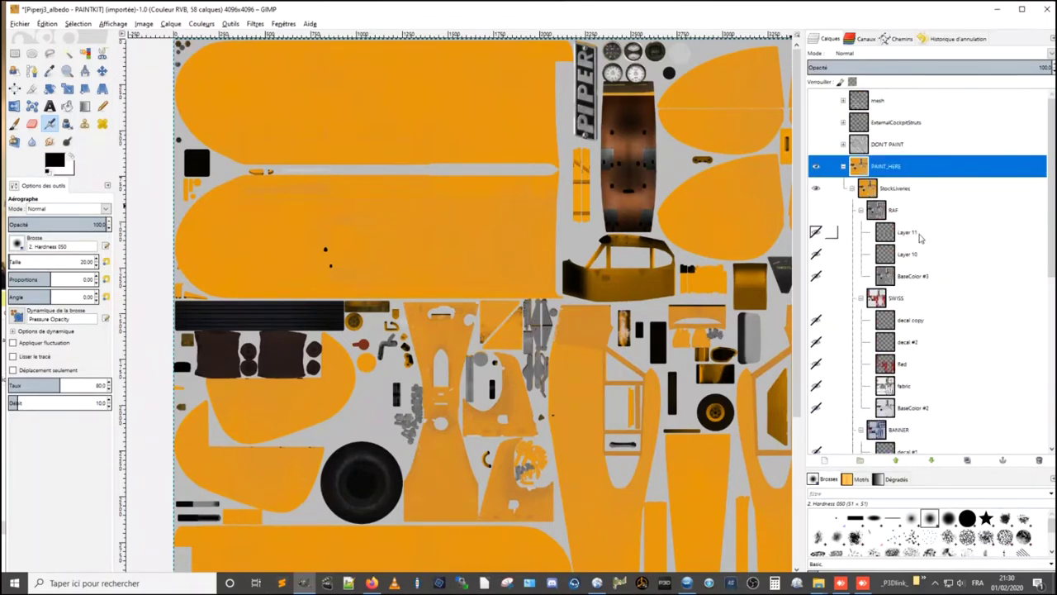
click(816, 210)
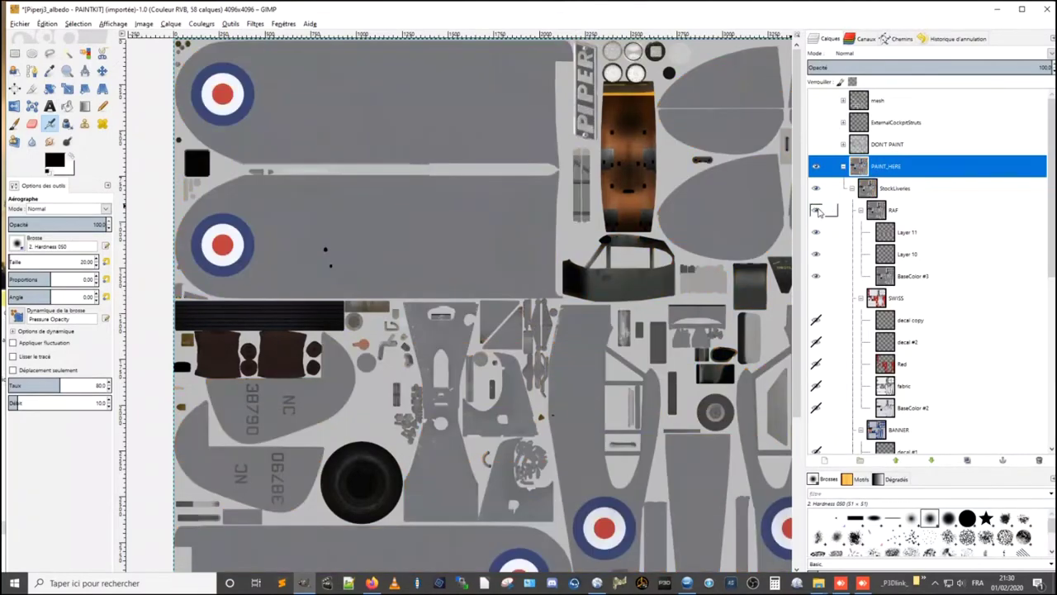
click(816, 210)
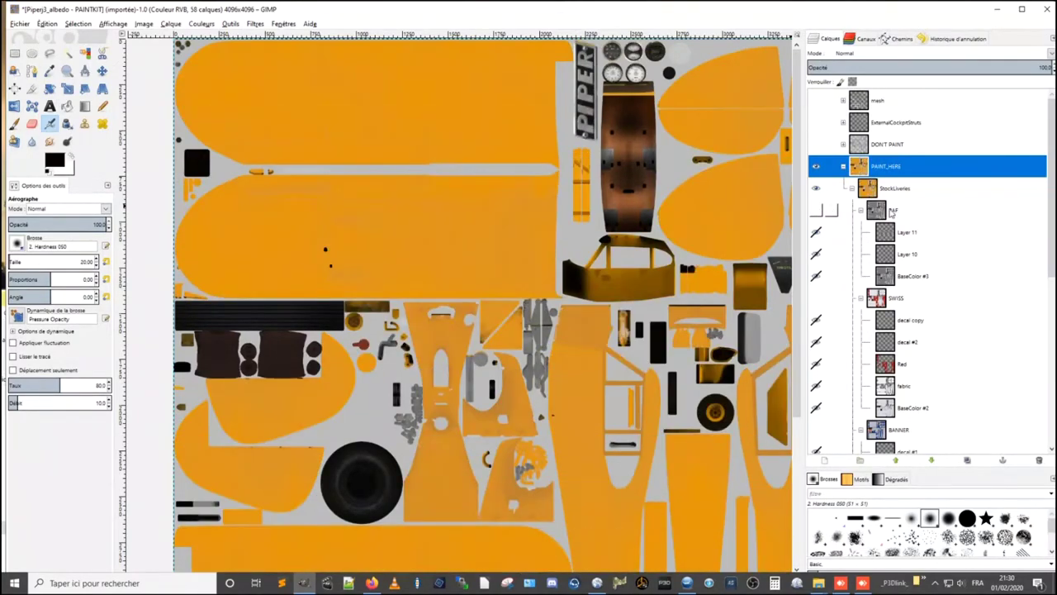
click(880, 210)
right_click(881, 212)
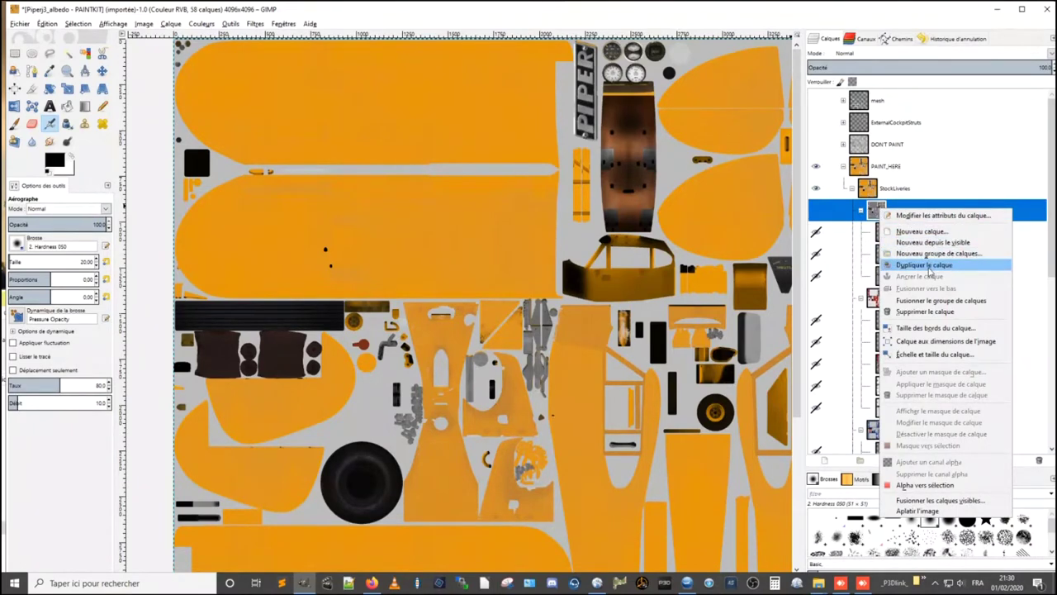
click(930, 266)
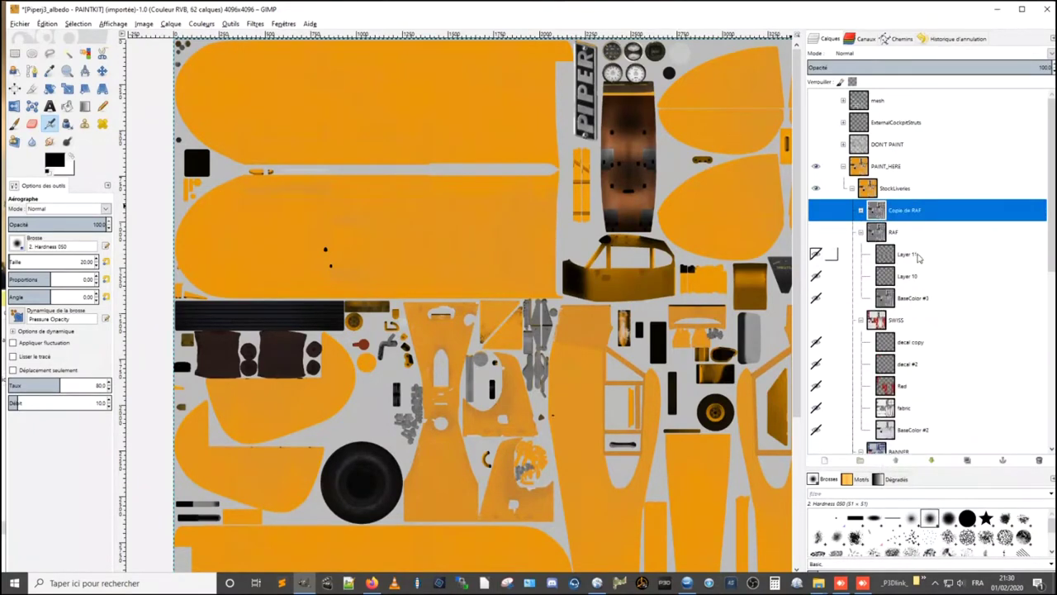
- Rename the copied RAF group to 'RAF de TP'
click(861, 211)
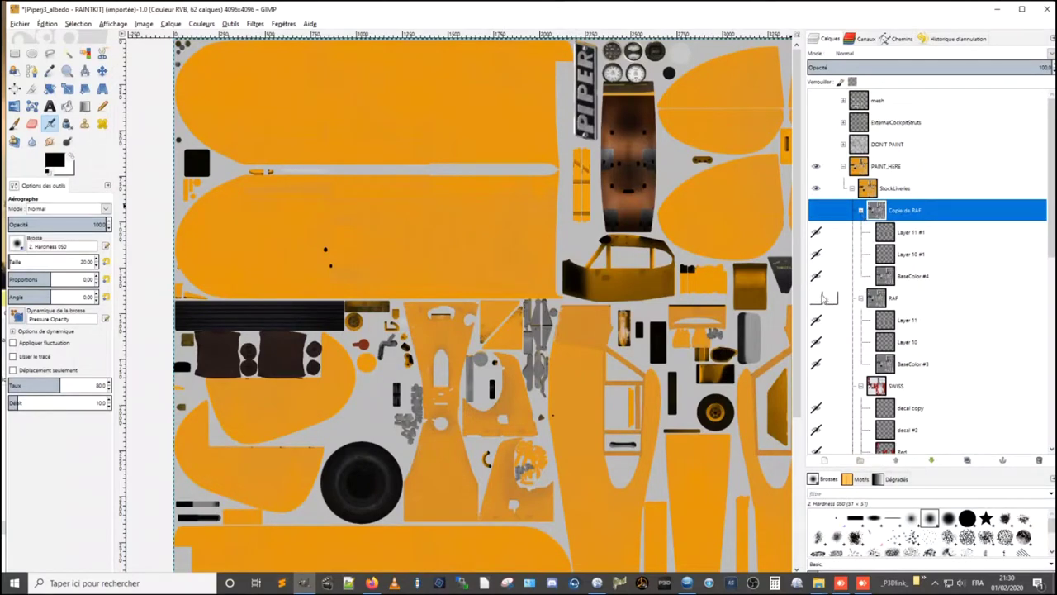
double_click(907, 212)
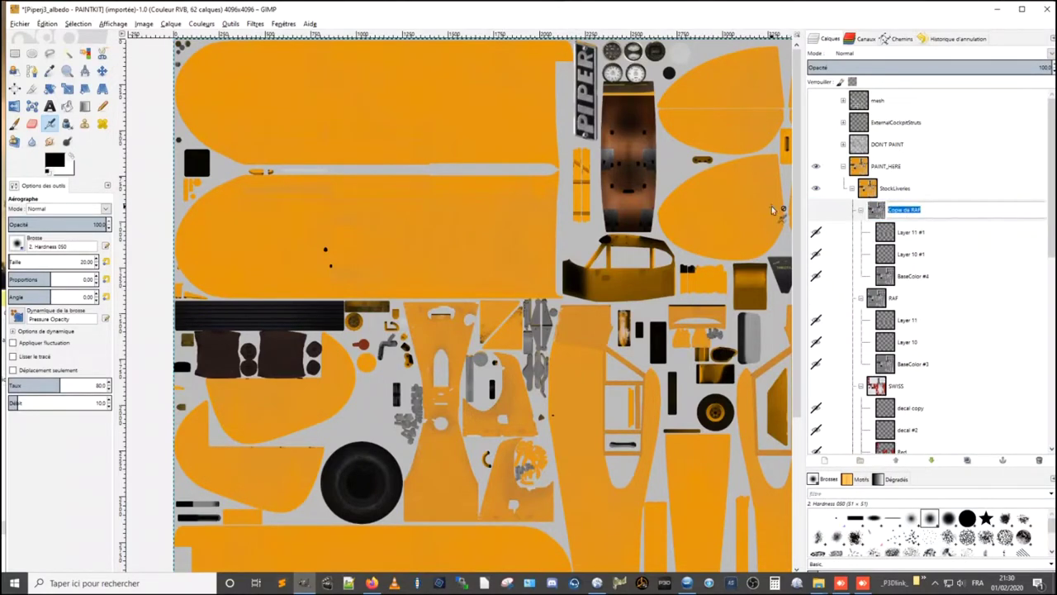
key(Home)
key(Delete)
key(Delete)
key(Delete)
key(Delete)
key(Delete)
key(Return)
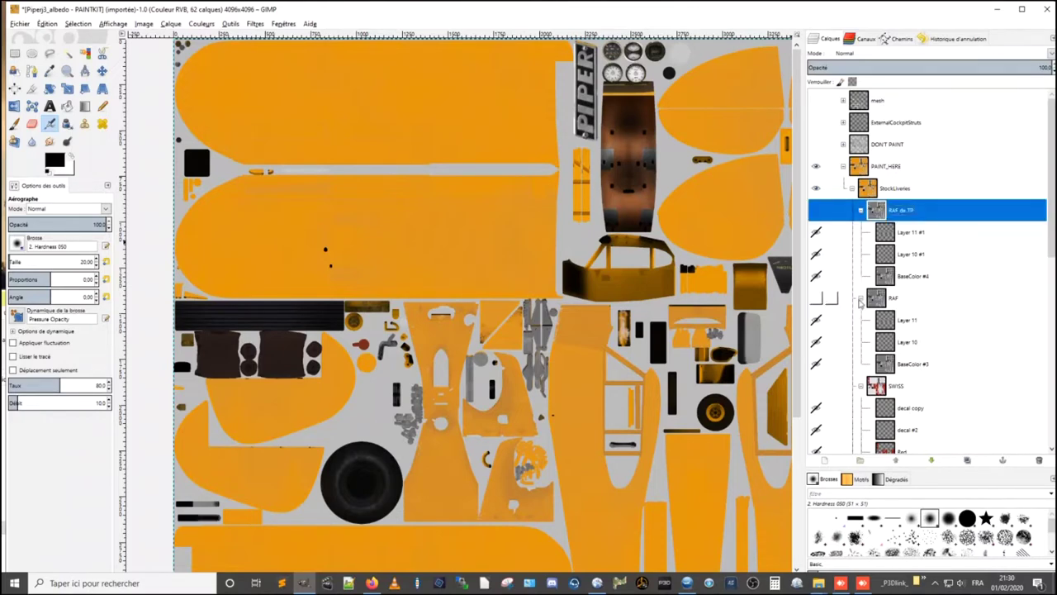
- Collapse the original RAF, SWISS, BANNER, BLUE and YELLOW livery groups
click(861, 299)
click(861, 319)
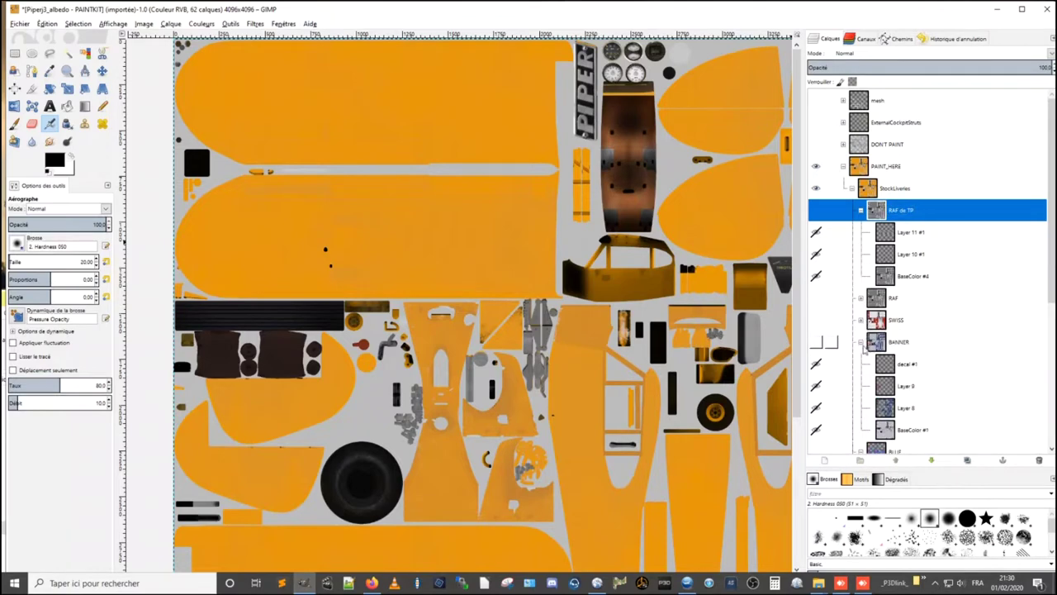
click(861, 342)
click(861, 363)
click(862, 386)
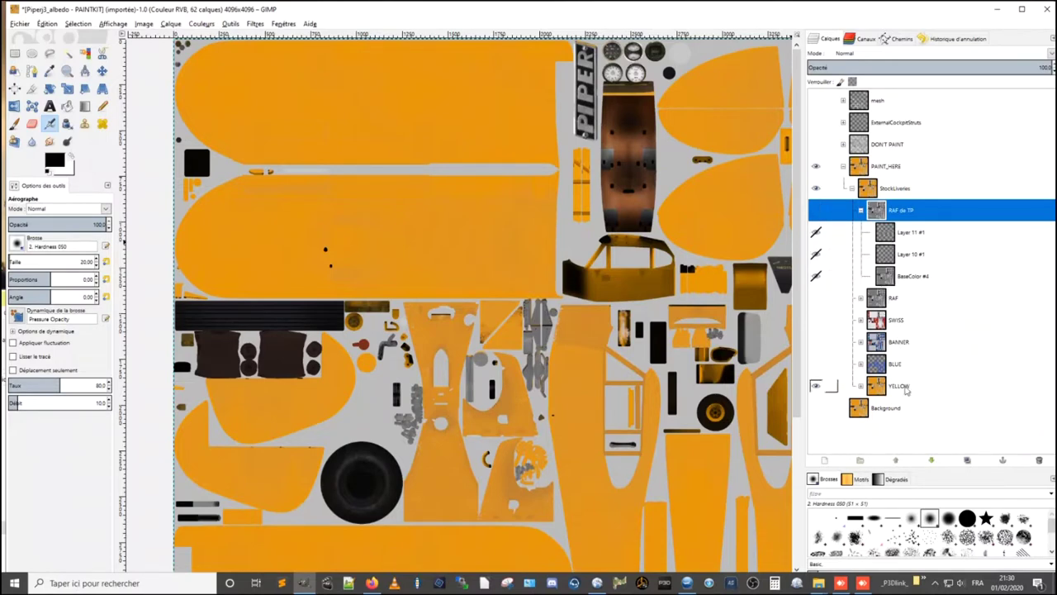
- Make the YELLOW livery group visible and expand it to list its layers
click(817, 385)
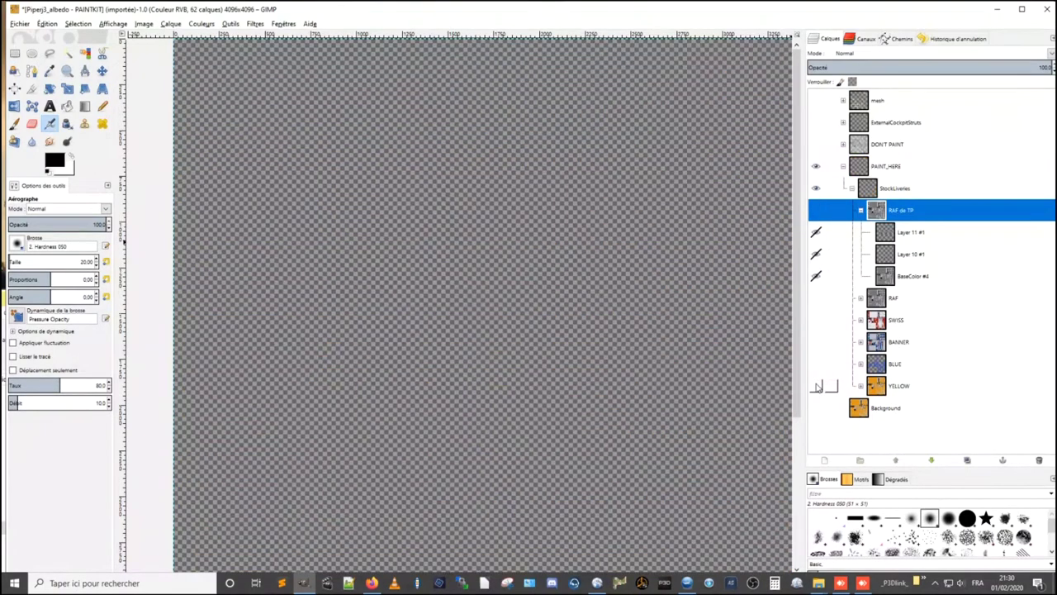
click(860, 385)
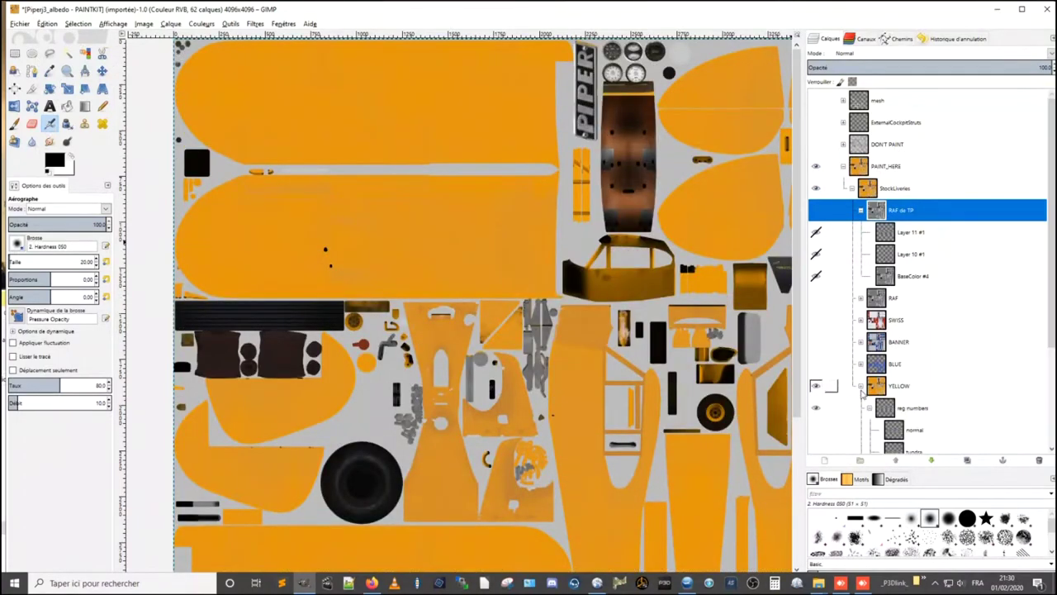
scroll(922, 390, down, 3)
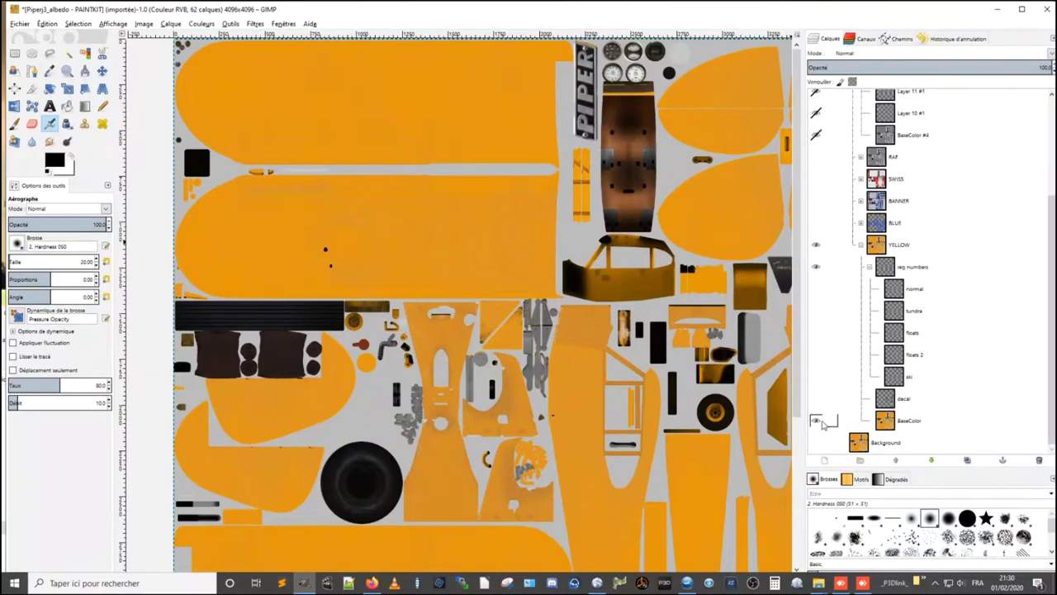
scroll(873, 271, up, 3)
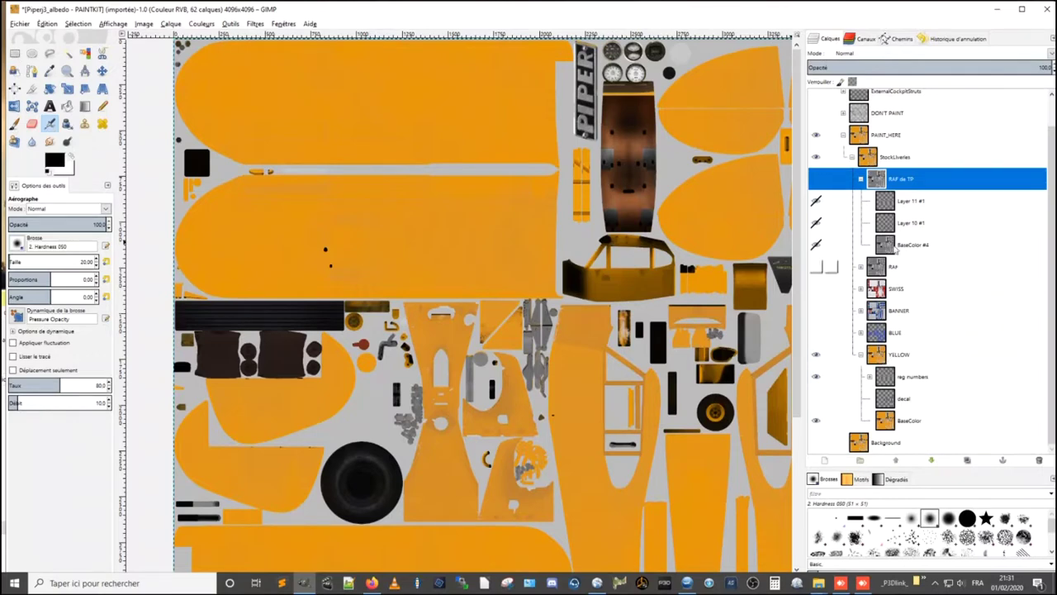
- Make the RAF de TP livery visible and test its registration lettering and roundel layers
click(817, 183)
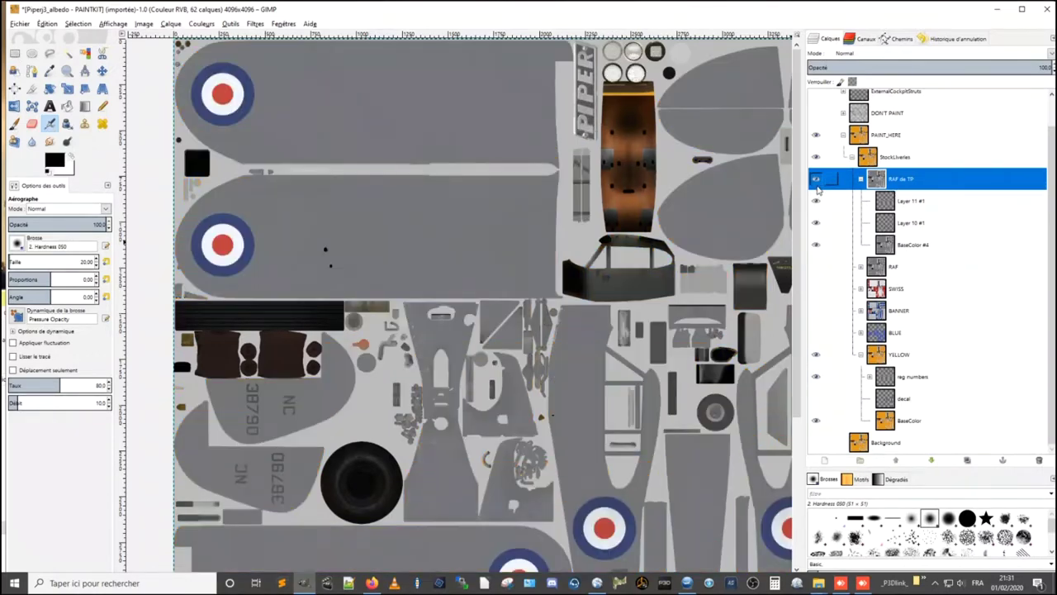
click(817, 184)
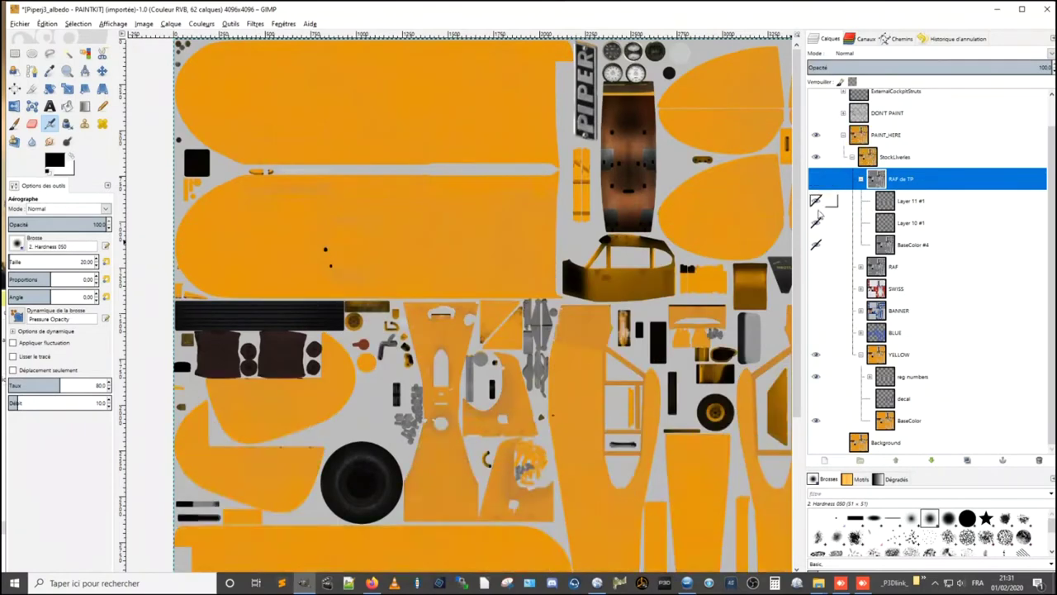
click(816, 178)
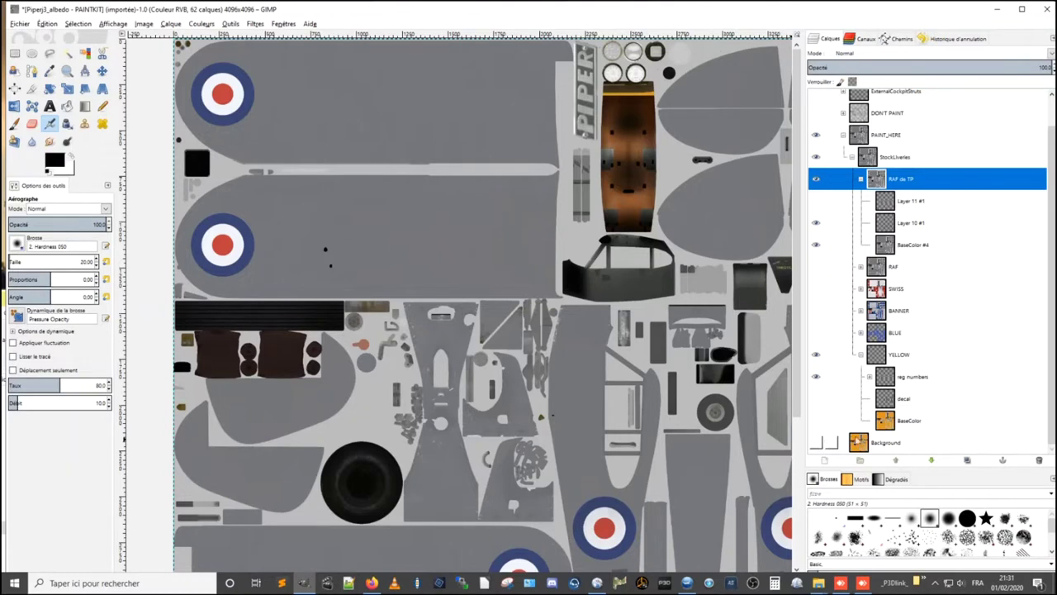
click(913, 207)
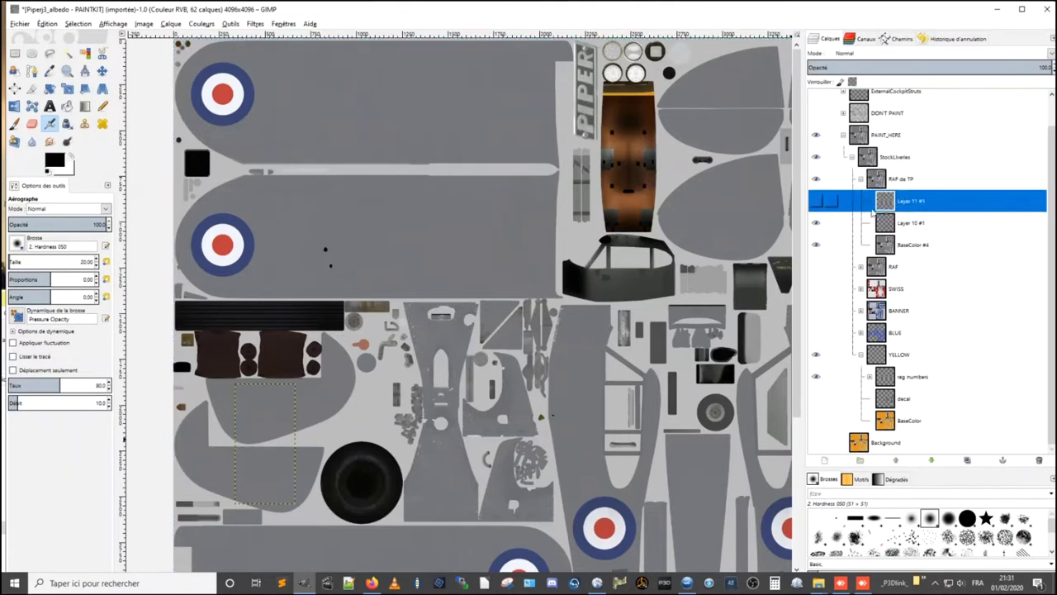
click(817, 202)
click(816, 203)
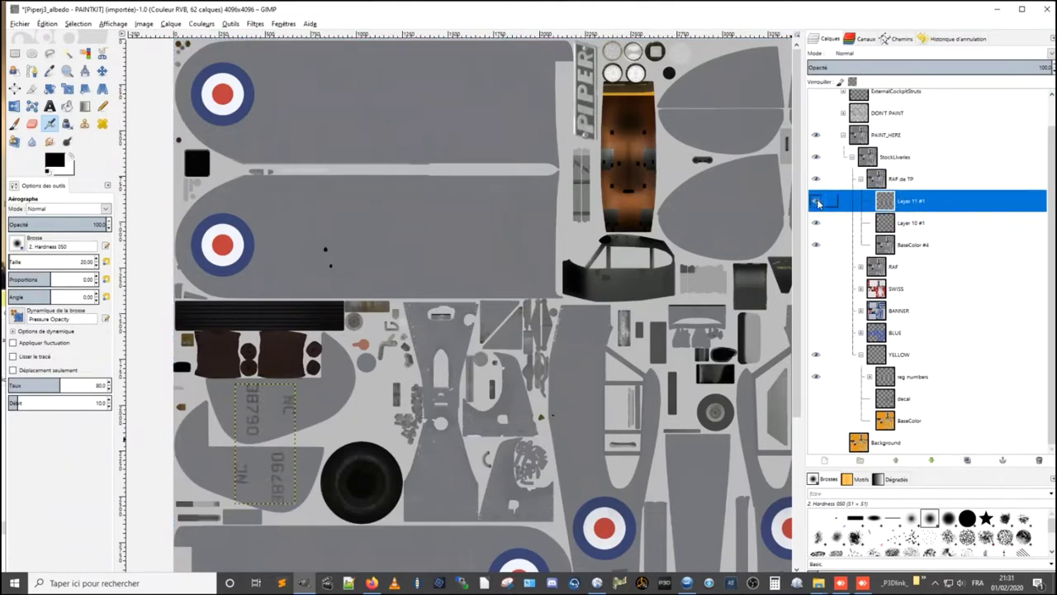
click(817, 202)
click(816, 237)
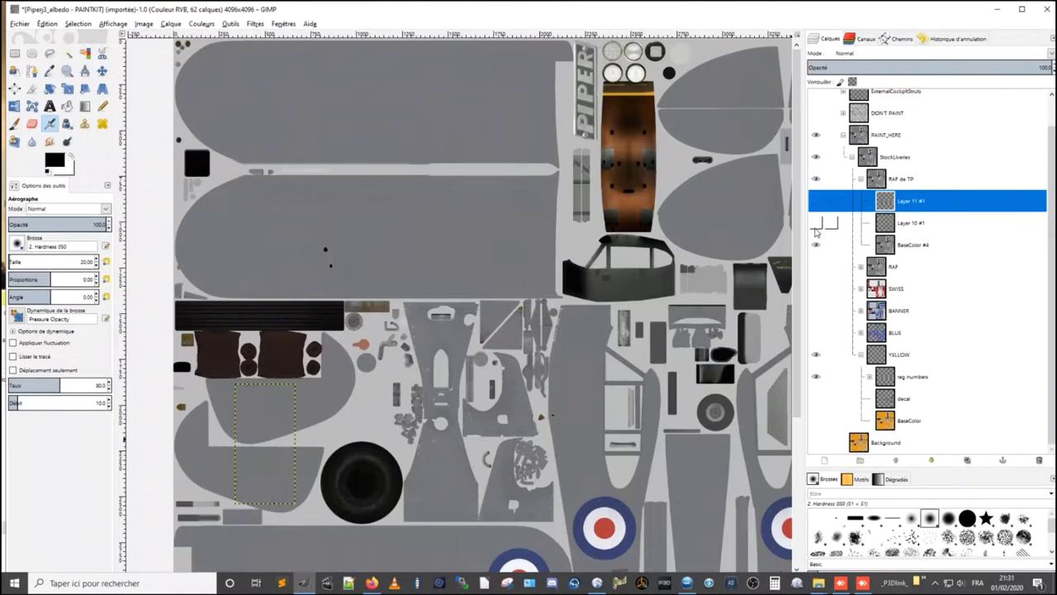
click(816, 234)
- Zoom out, leave the roundels hidden, and make the visible BaseColor #4 the working layer
key(minus)
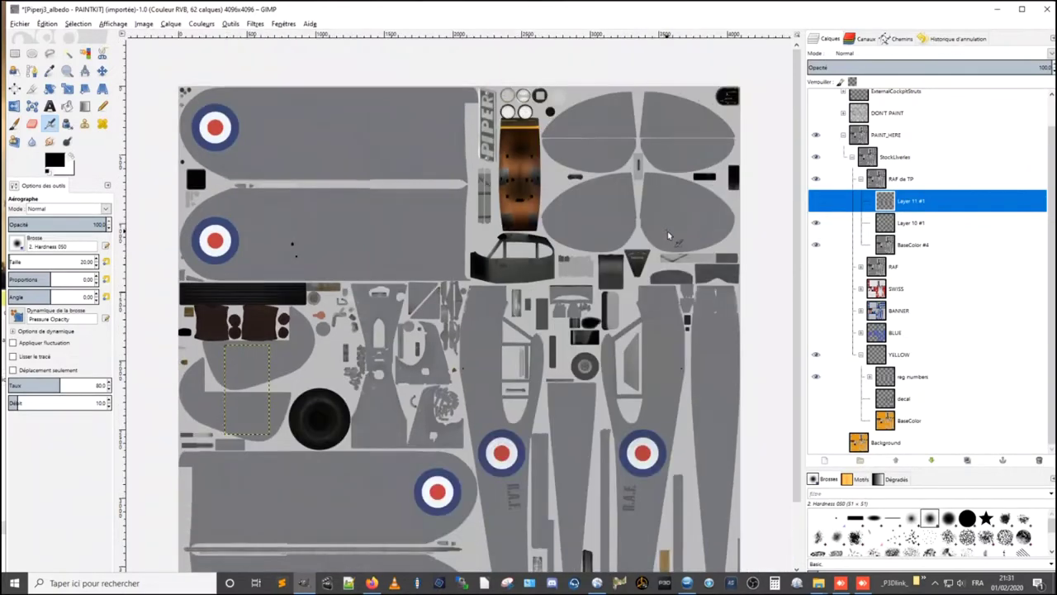
key(minus)
click(816, 223)
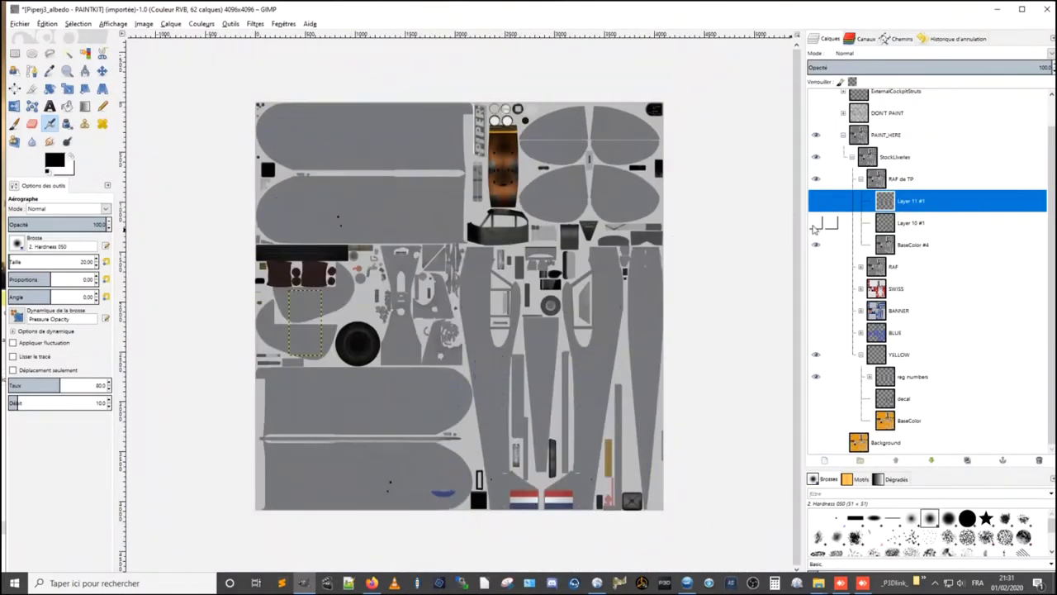
click(816, 223)
click(816, 223)
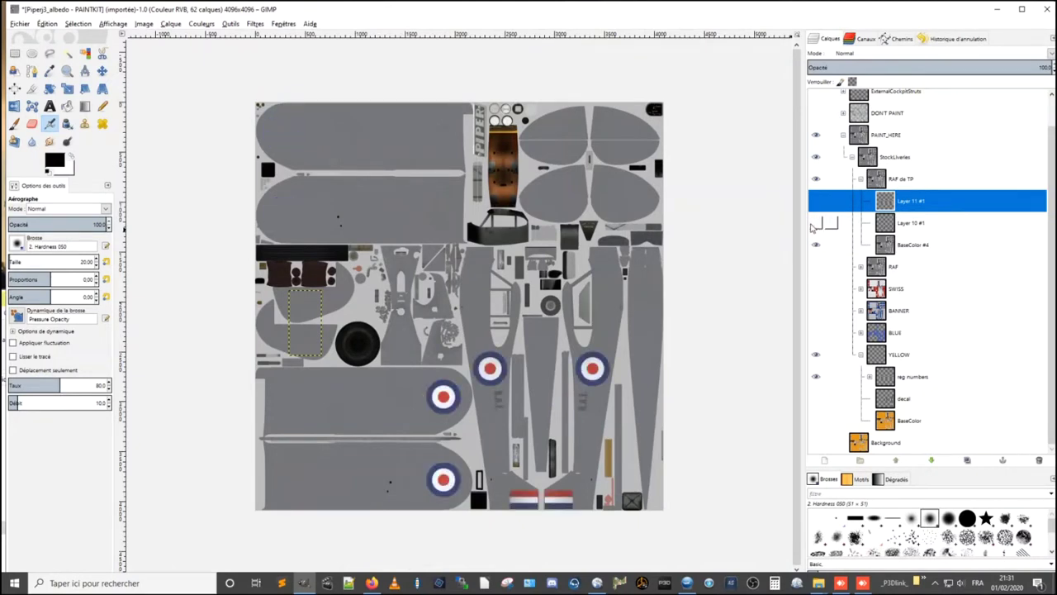
click(816, 244)
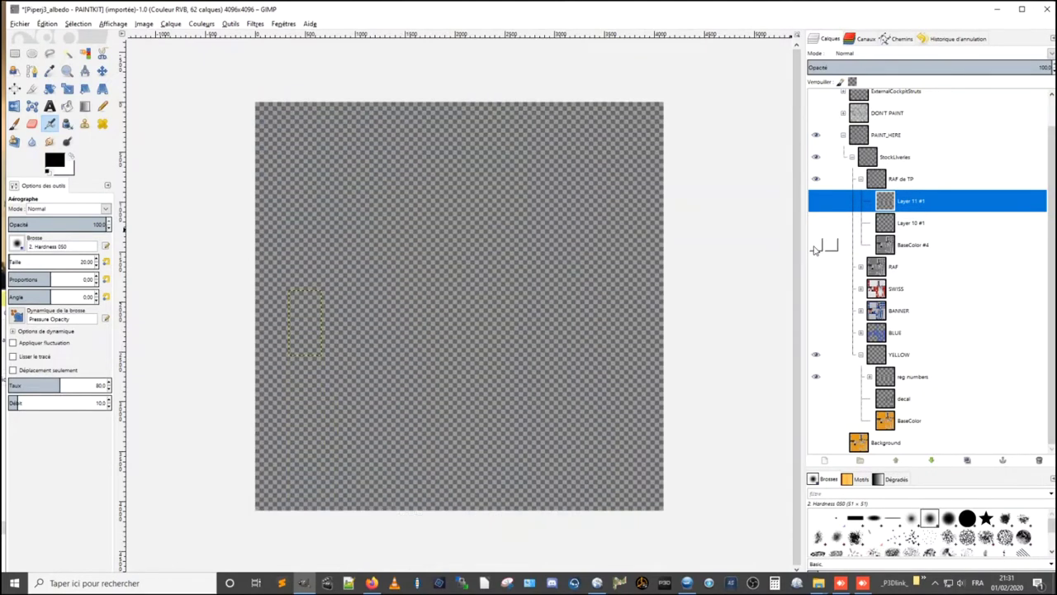
click(816, 244)
click(922, 252)
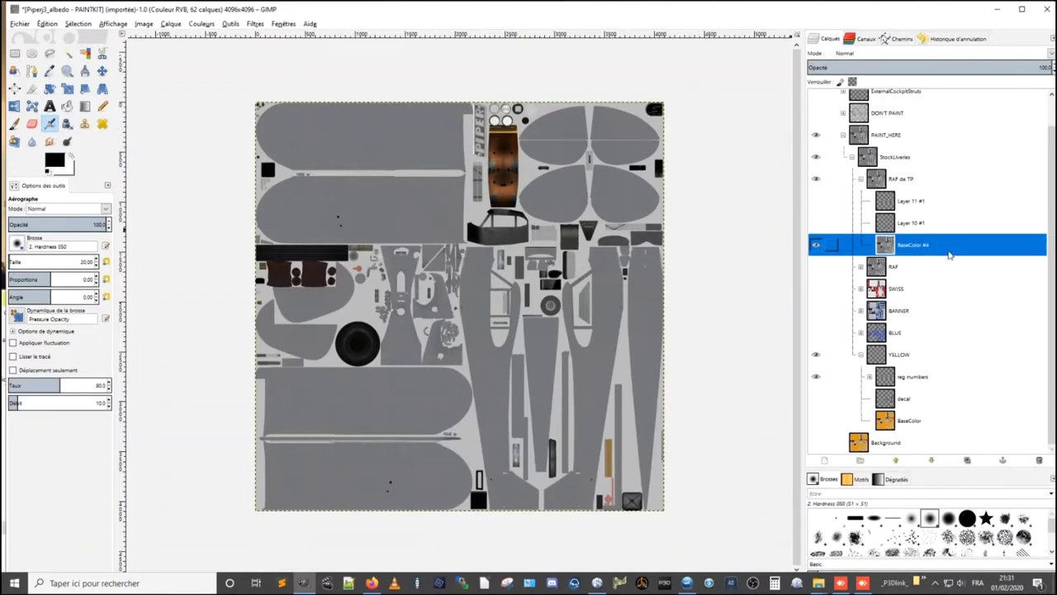
- Recheck the roundels and registration lettering, leaving both layers hidden
click(816, 223)
click(816, 223)
click(817, 215)
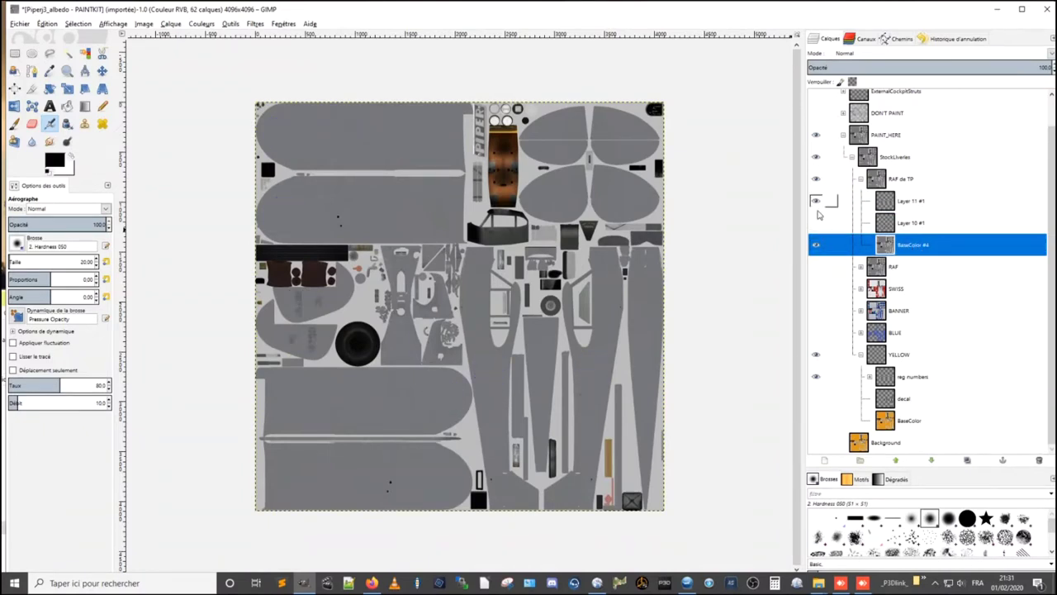
click(817, 213)
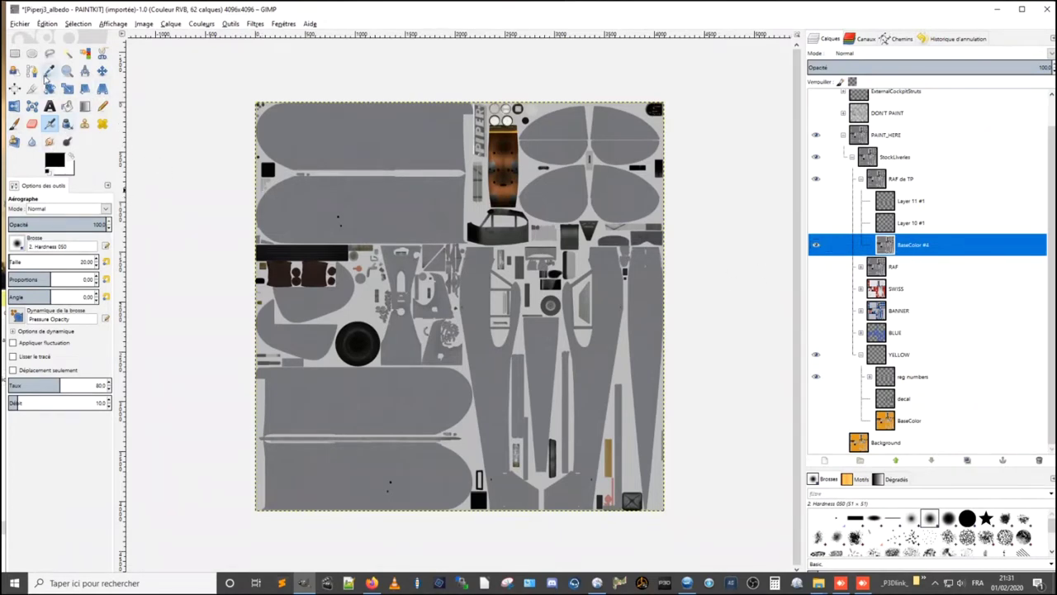
ctrl+scroll(313, 199, up, 2)
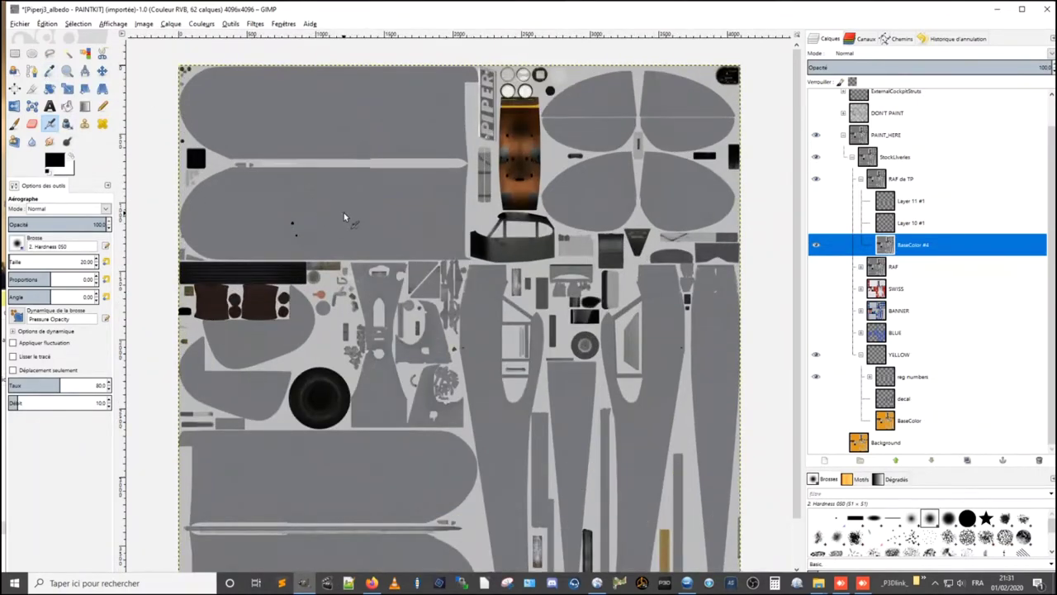
ctrl+scroll(343, 212, up, 3)
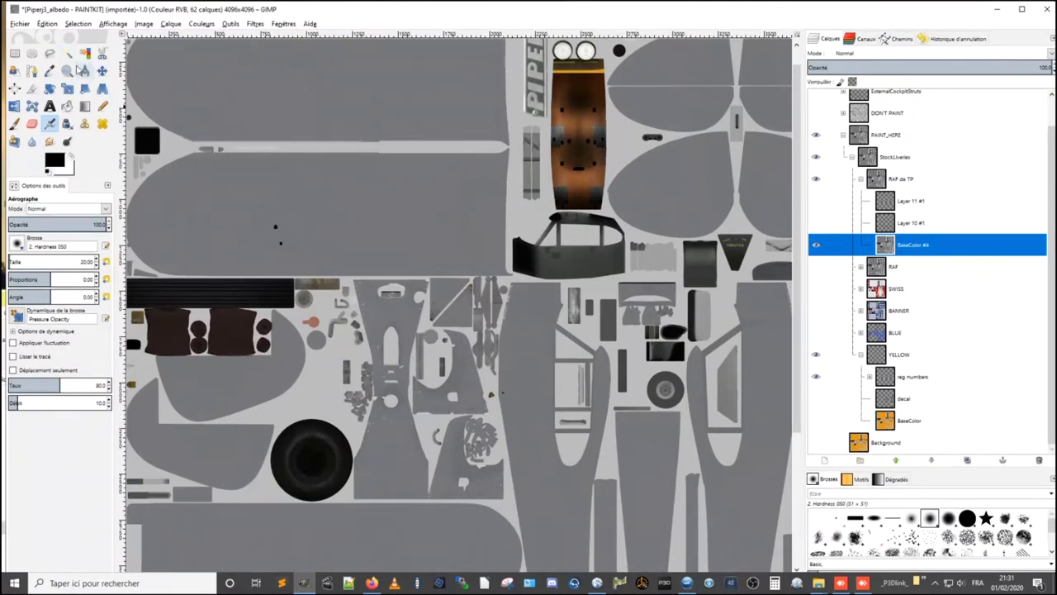
- Fuzzy-select the upper grey wing panel, adding the lower, triangular, central and right grey parts
click(68, 54)
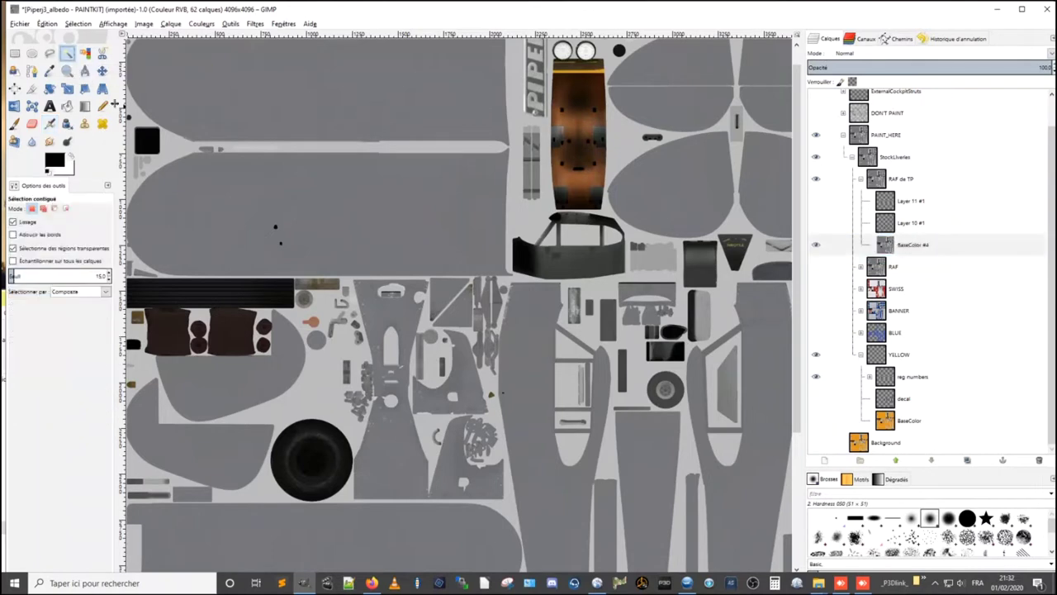
click(268, 115)
scroll(340, 164, up, 2)
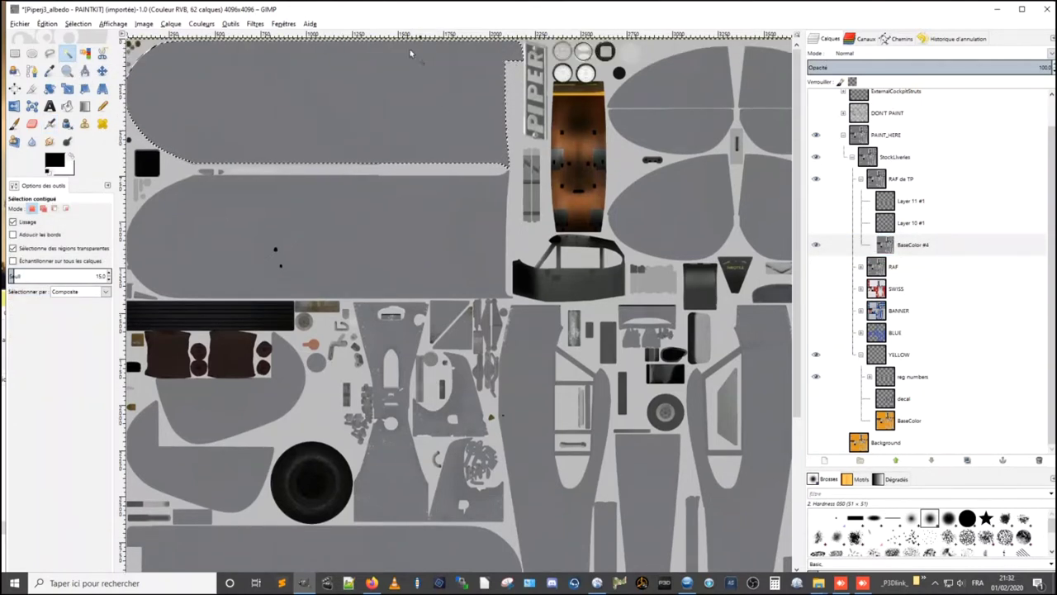
click(44, 209)
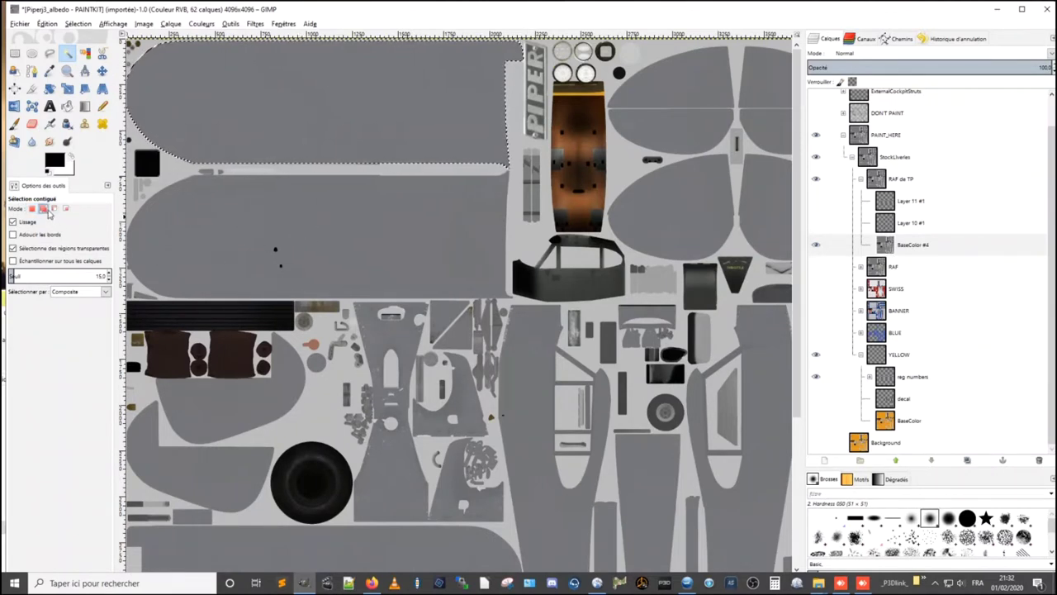
click(244, 204)
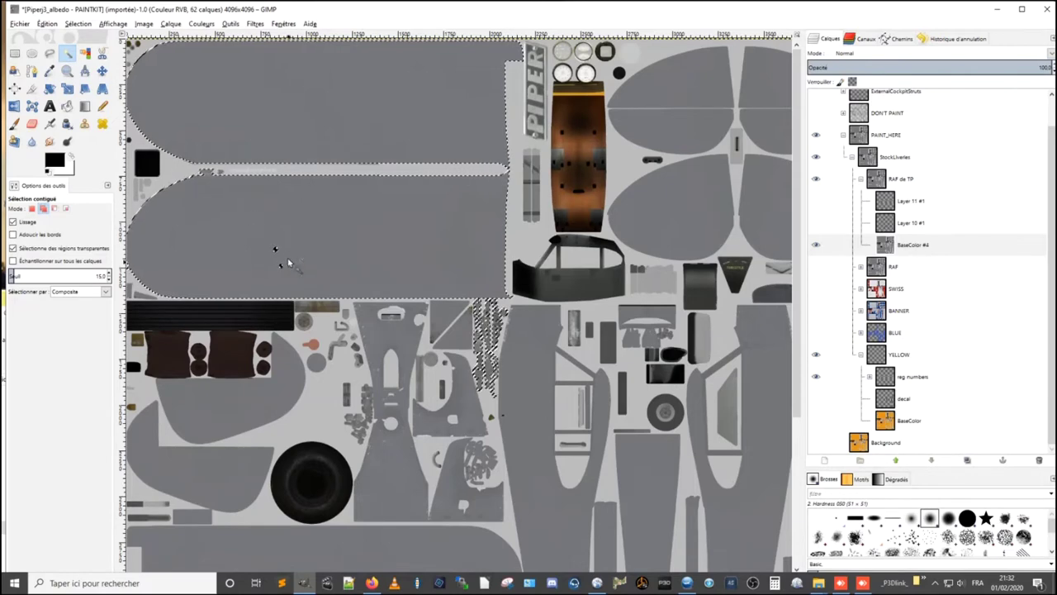
click(396, 350)
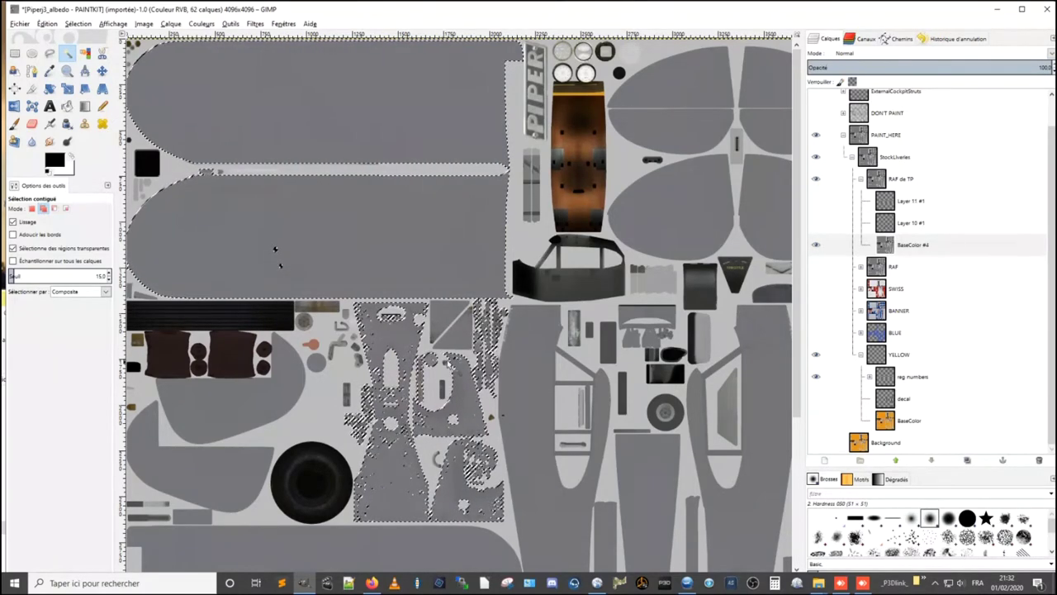
click(442, 327)
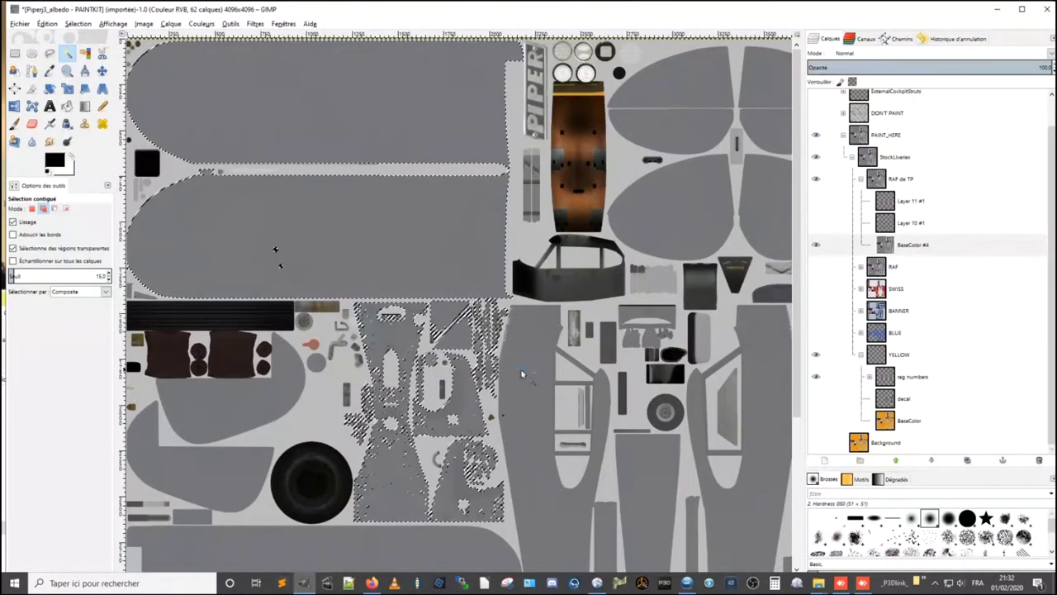
click(599, 398)
click(693, 409)
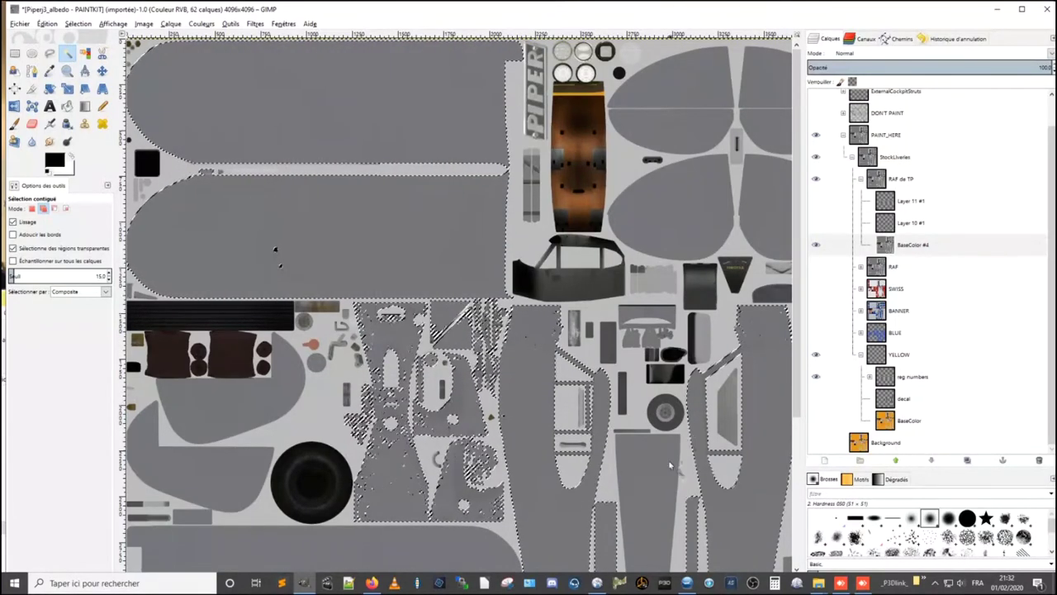
- Add the upper-right ovals, lower-left part, large oval and upper-left grey part to the selection
click(667, 217)
click(688, 124)
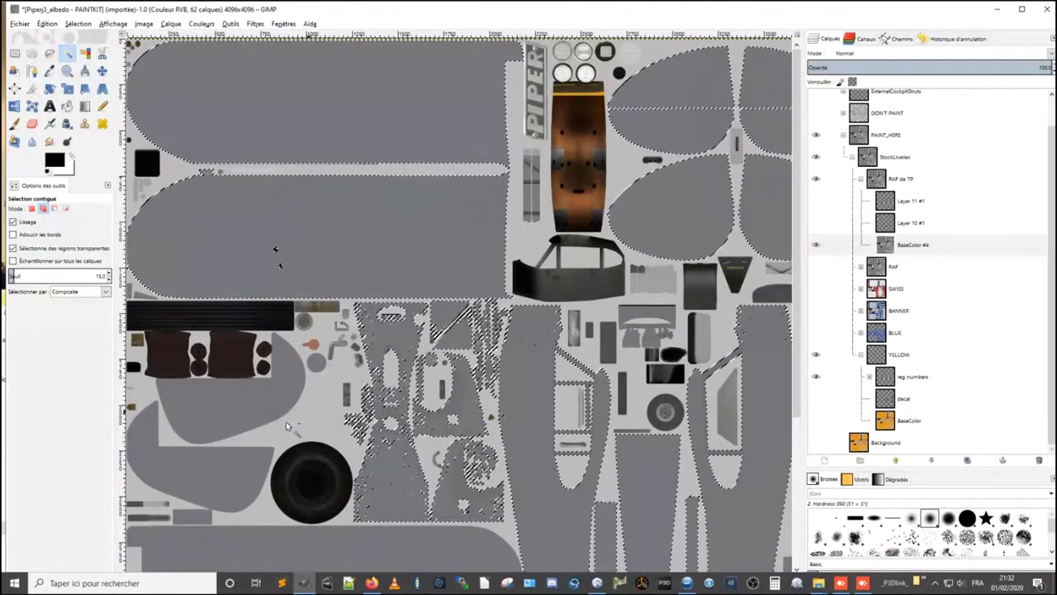
click(218, 460)
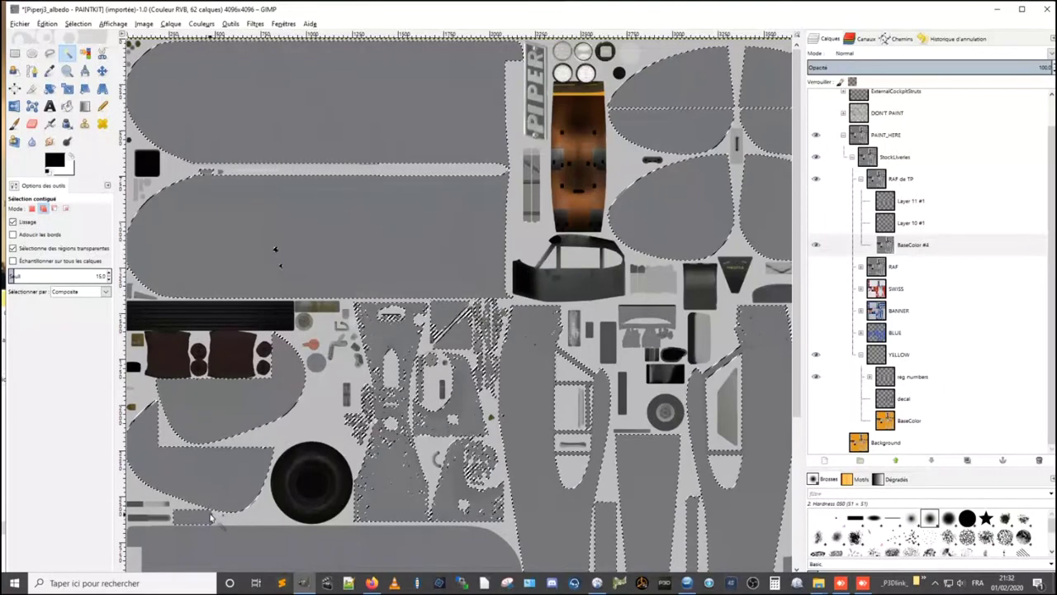
scroll(217, 484, down, 5)
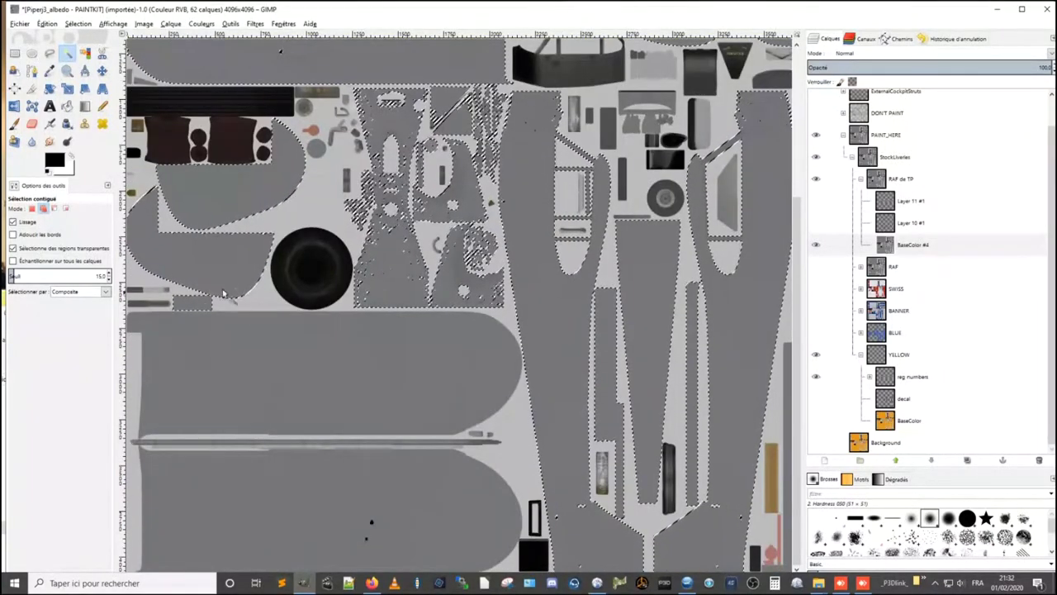
click(186, 330)
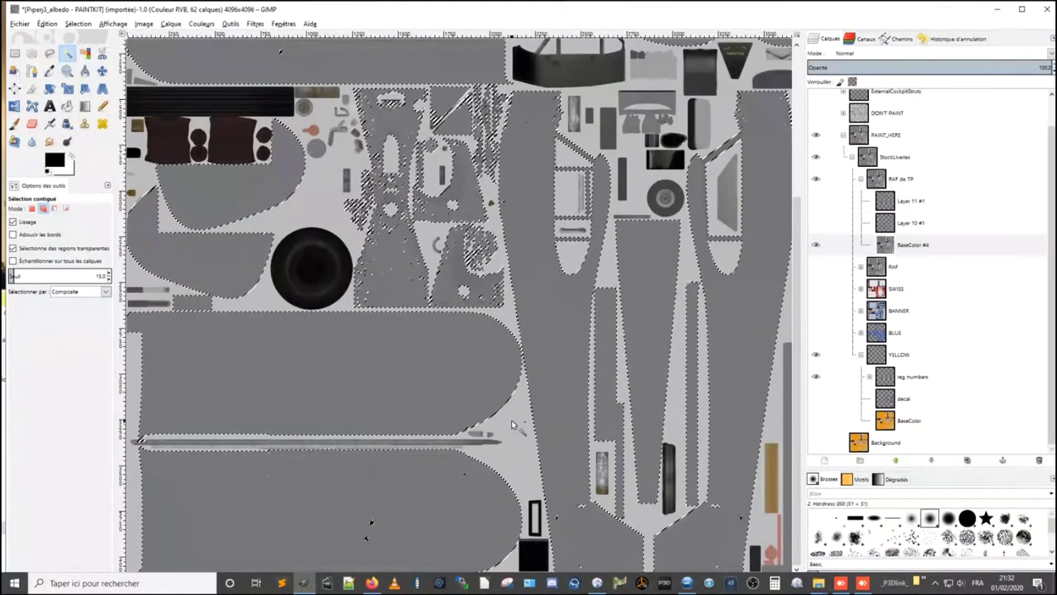
click(222, 213)
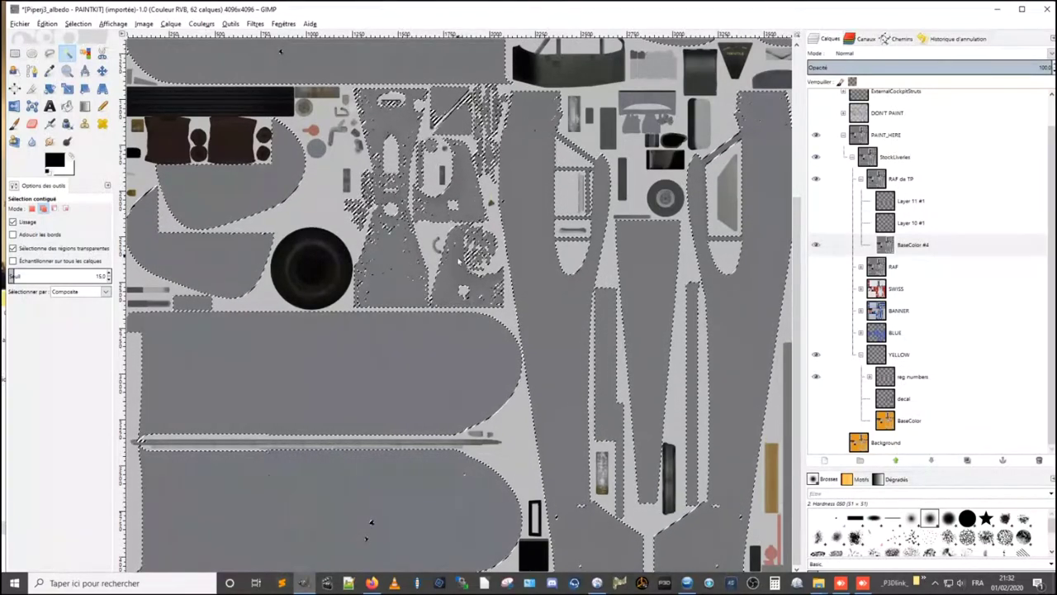
scroll(275, 250, up, 5)
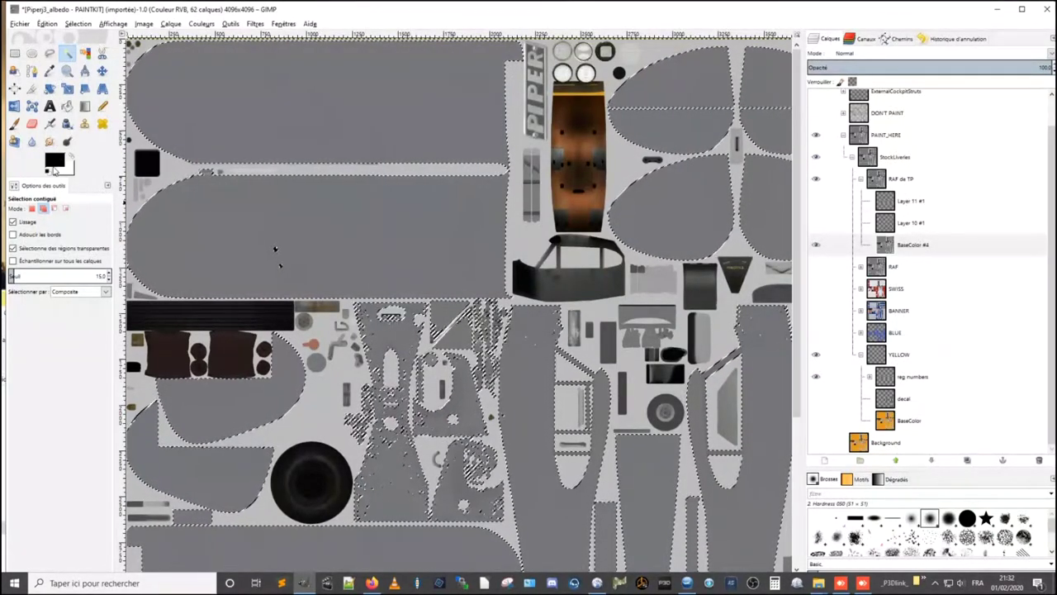
- Set the foreground colour to a darkened version of green 5aff00
click(54, 162)
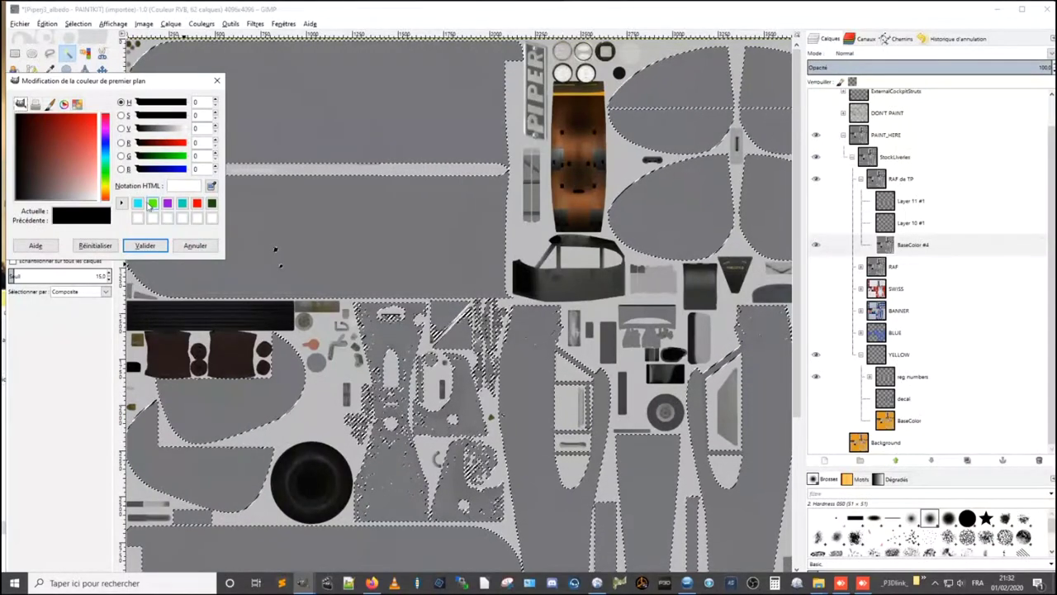
text(5aff00)
mouse_move(61, 183)
mouse_down()
mouse_move(69, 142)
mouse_move(71, 187)
mouse_up()
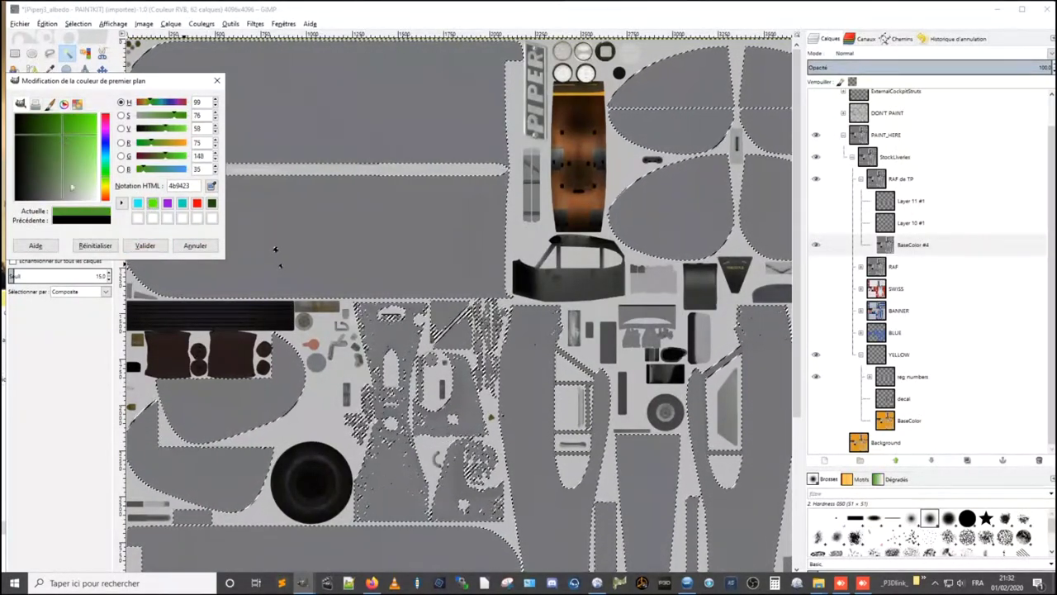
click(144, 244)
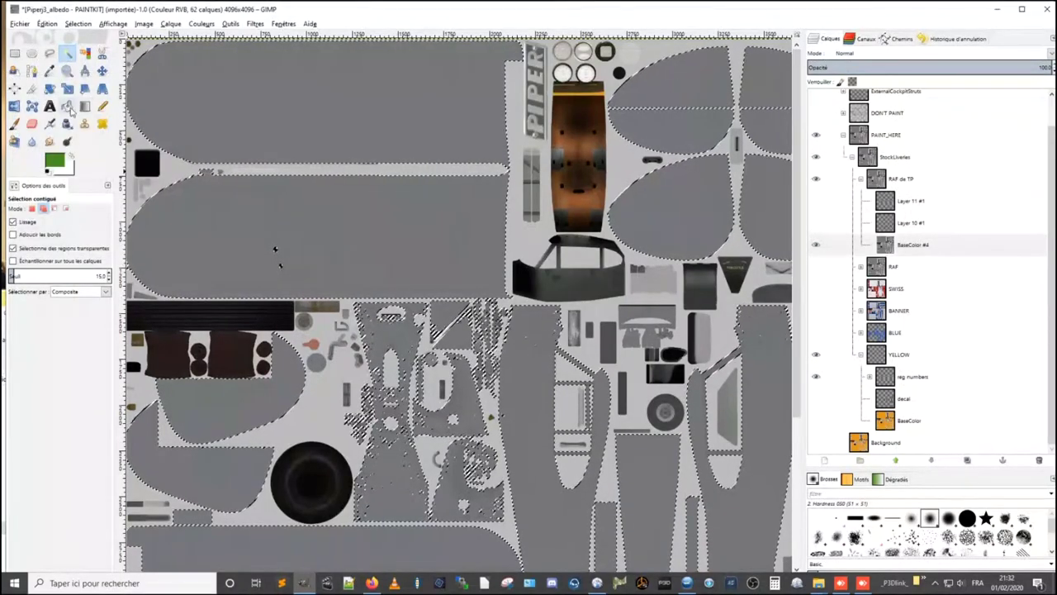
- Bucket-fill the two large upper grey panels and the small triangular patch green
click(67, 105)
click(231, 132)
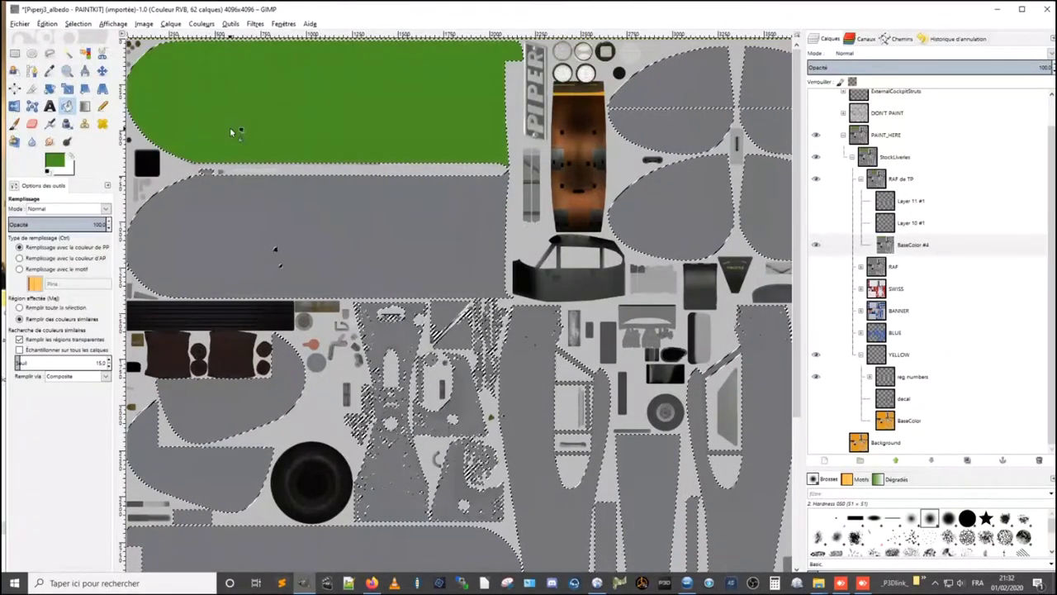
click(244, 201)
click(450, 340)
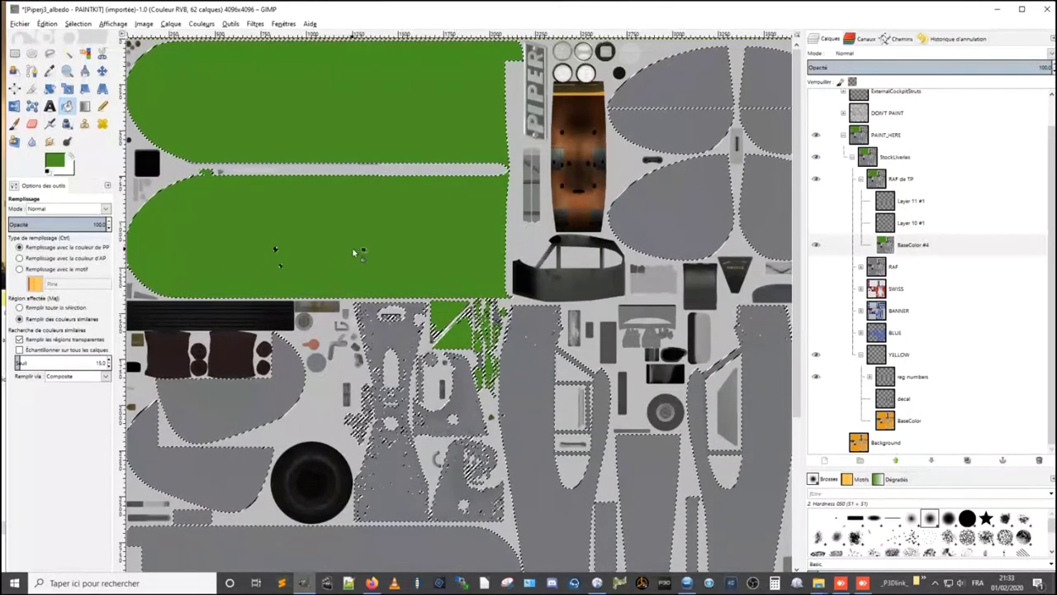
ctrl+scroll(424, 243, down, 1)
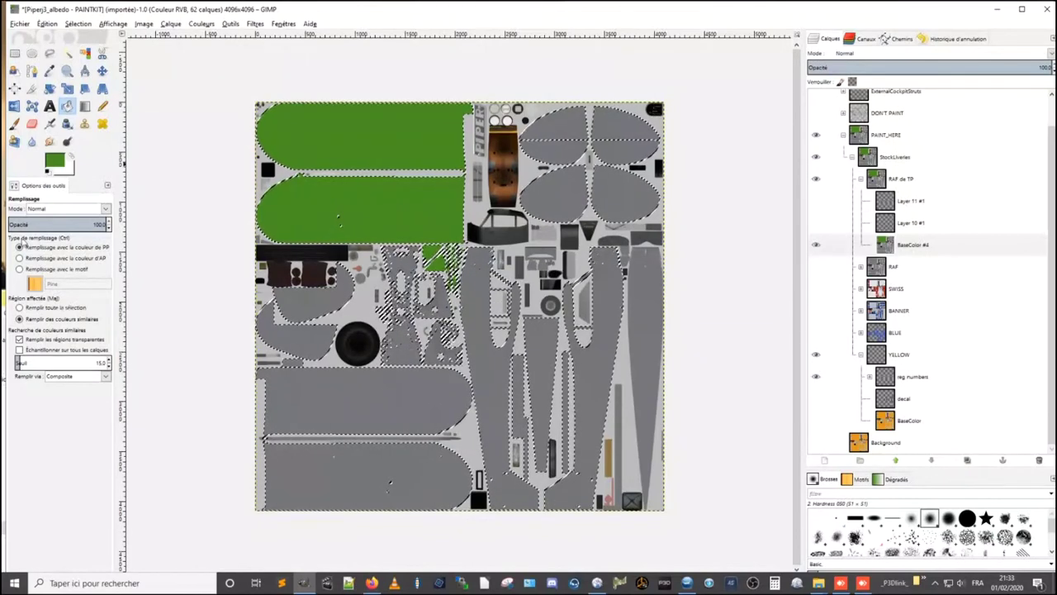
click(14, 123)
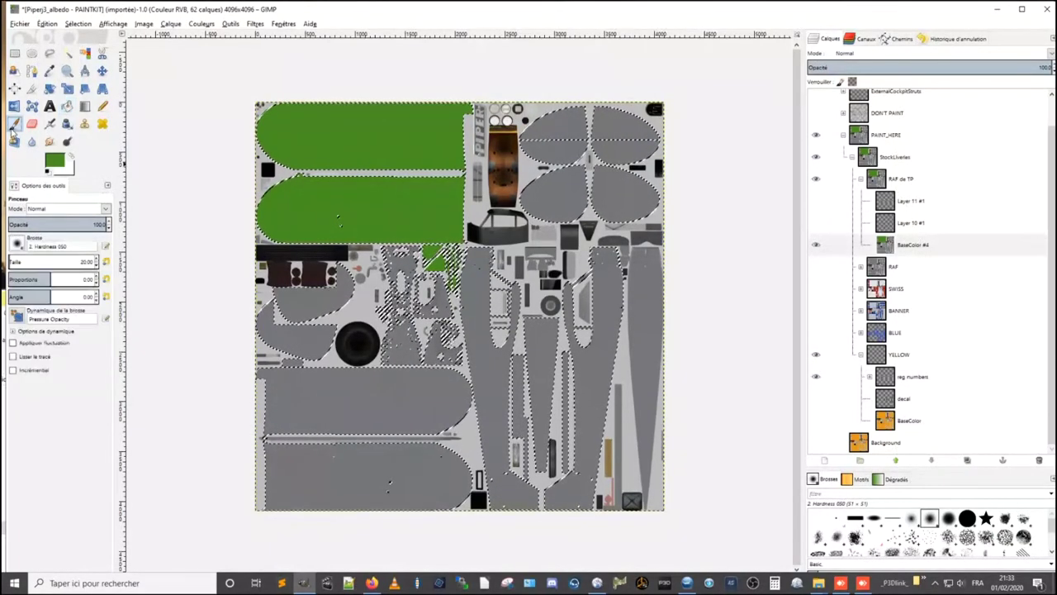
- Enlarge the brush and paint green over the left-side and lower grey panels
click(21, 247)
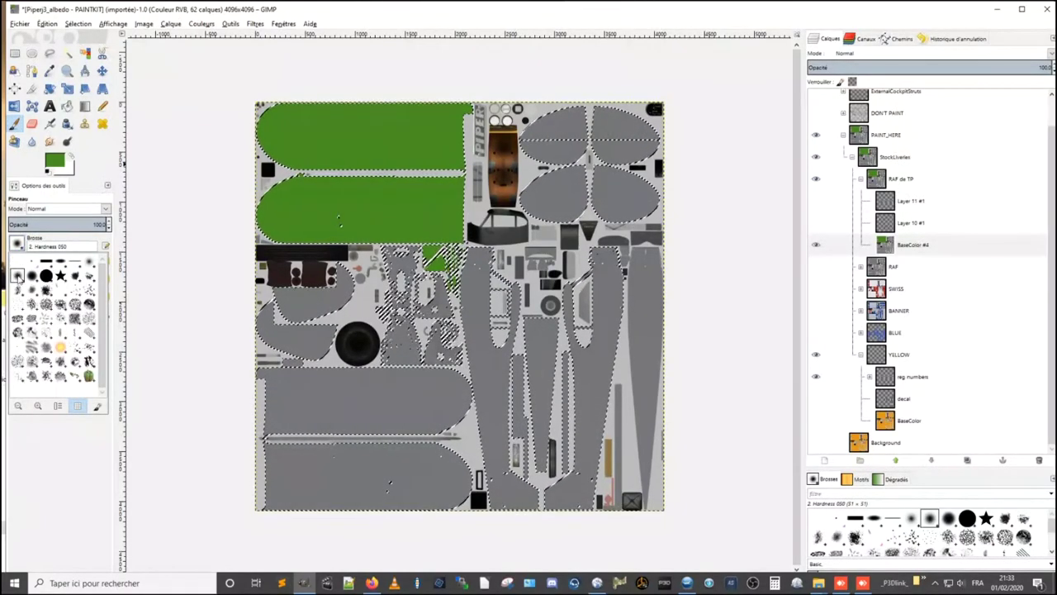
click(121, 237)
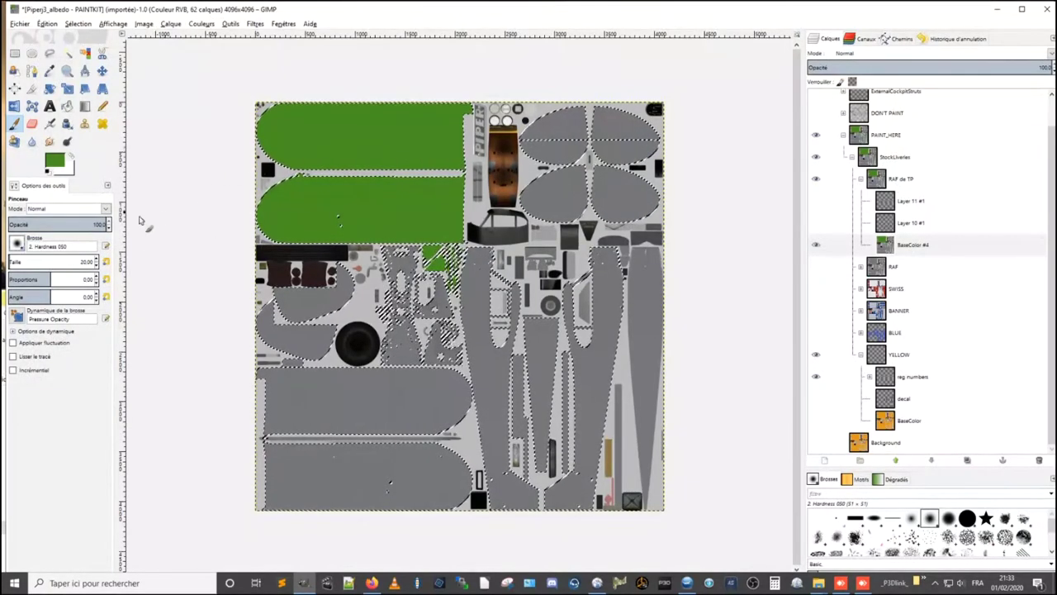
click(57, 261)
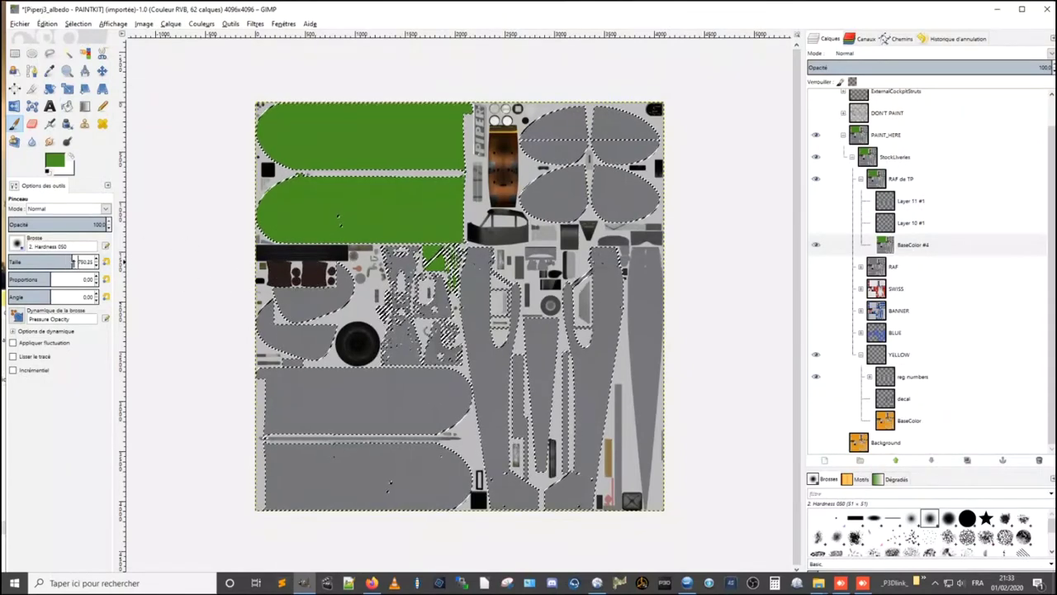
click(298, 268)
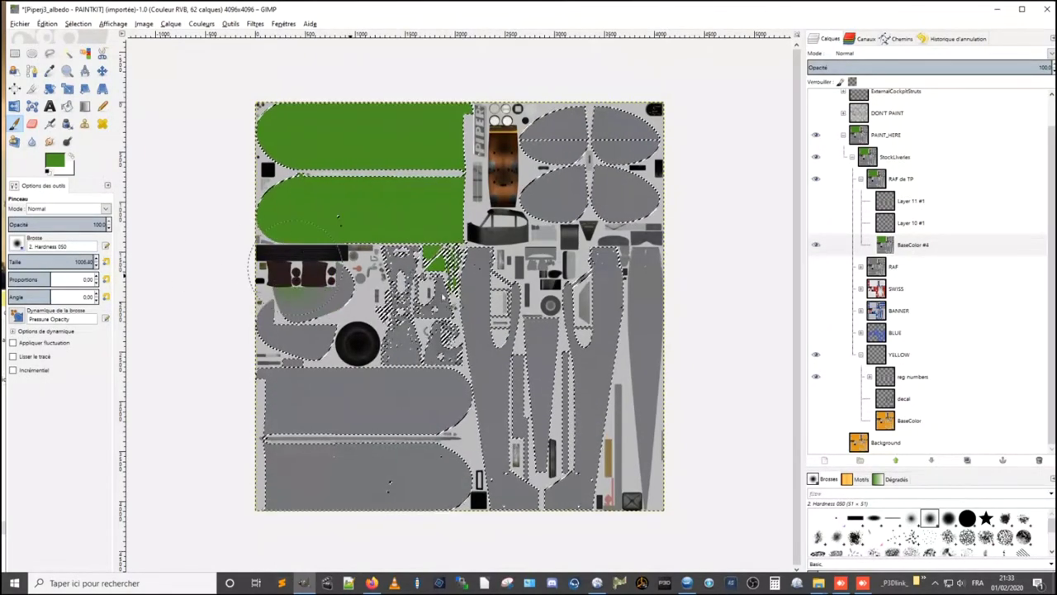
mouse_move(291, 361)
mouse_down()
mouse_move(277, 356)
mouse_move(273, 413)
mouse_move(430, 396)
mouse_move(396, 471)
mouse_move(313, 443)
mouse_up()
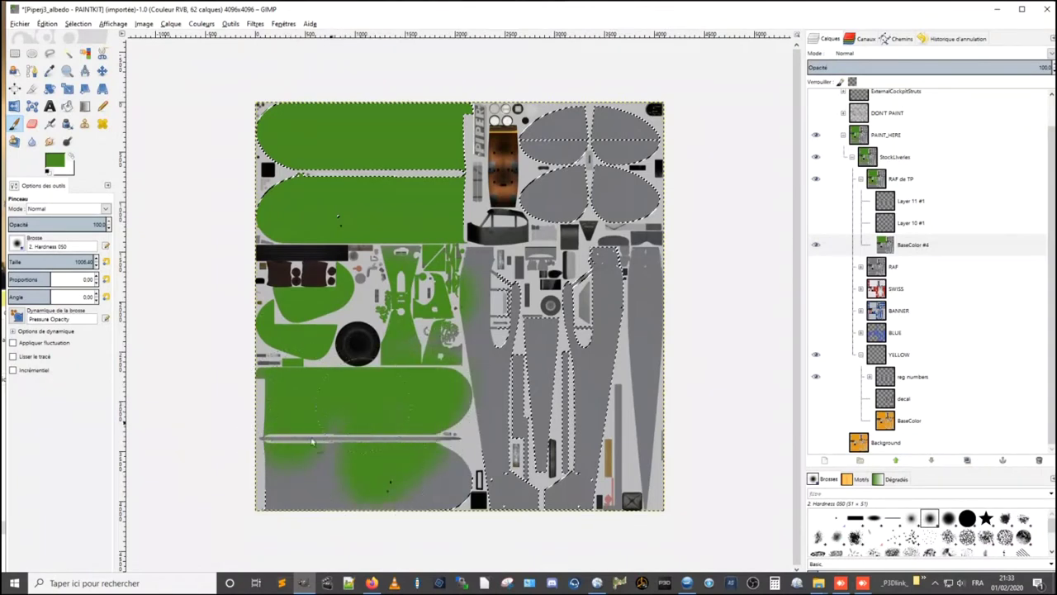
mouse_move(255, 366)
mouse_down()
mouse_move(267, 495)
mouse_move(462, 514)
mouse_up()
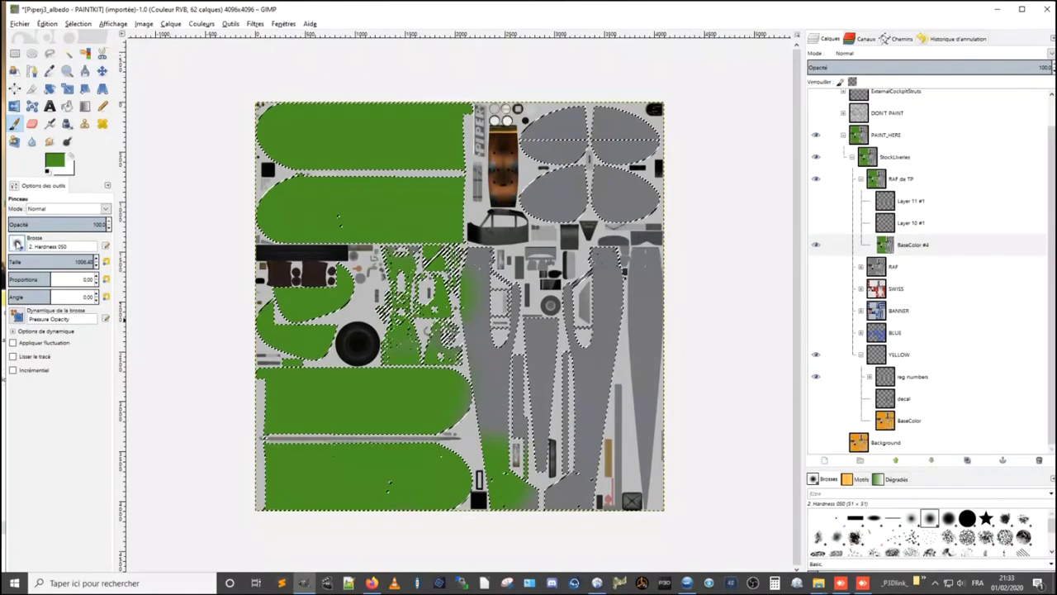
- With a hard round brush, paint the tyre panel, fuselage strips, wing shapes and lower fuselage green
click(17, 245)
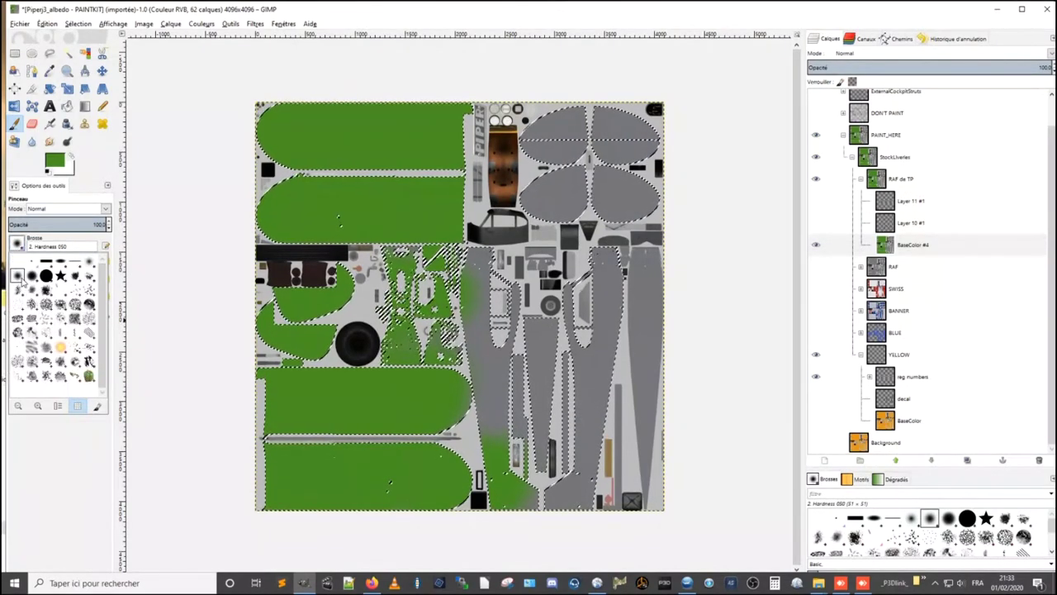
click(46, 276)
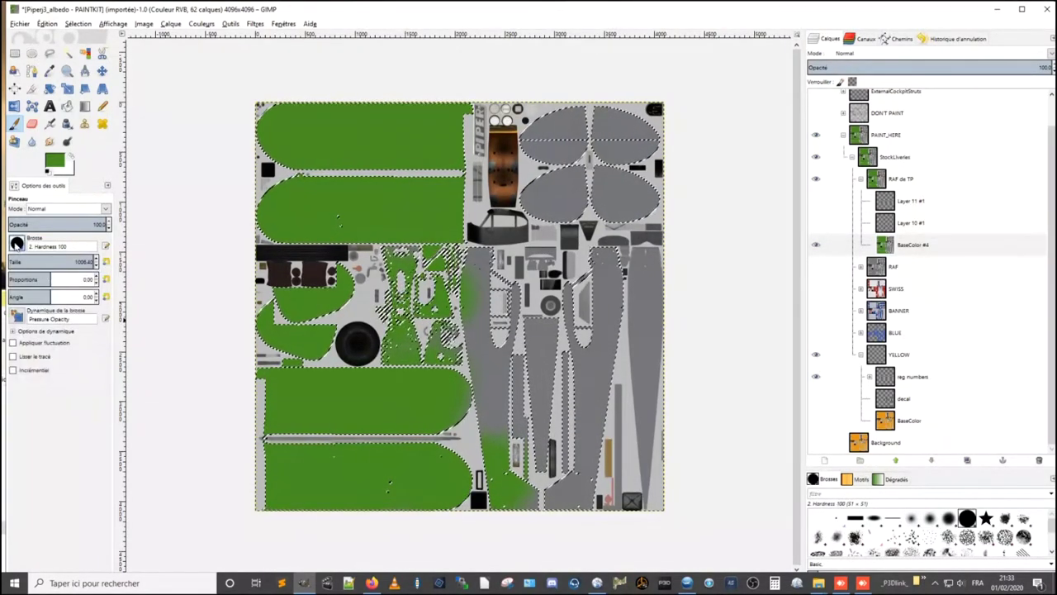
click(17, 243)
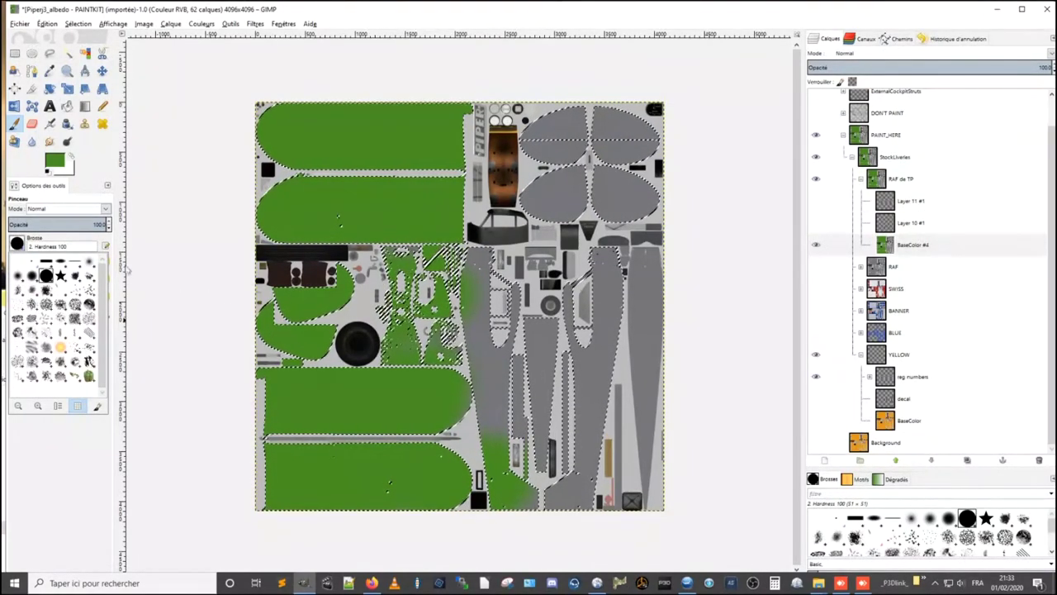
click(198, 274)
click(316, 319)
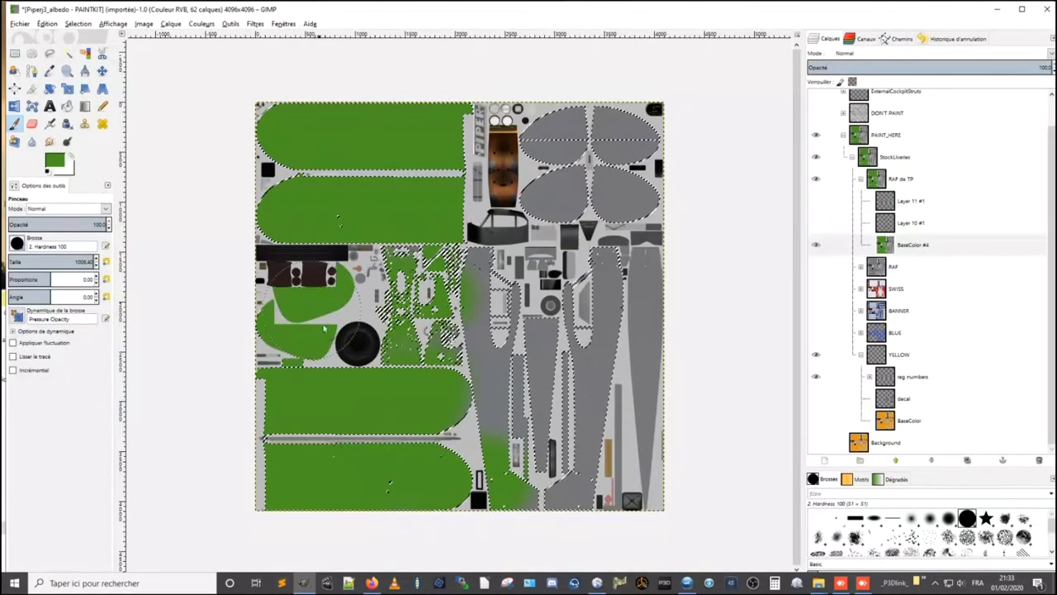
drag(500, 390, 414, 345)
mouse_move(578, 198)
mouse_down()
mouse_move(545, 91)
mouse_move(684, 95)
mouse_move(689, 174)
mouse_move(631, 475)
mouse_up()
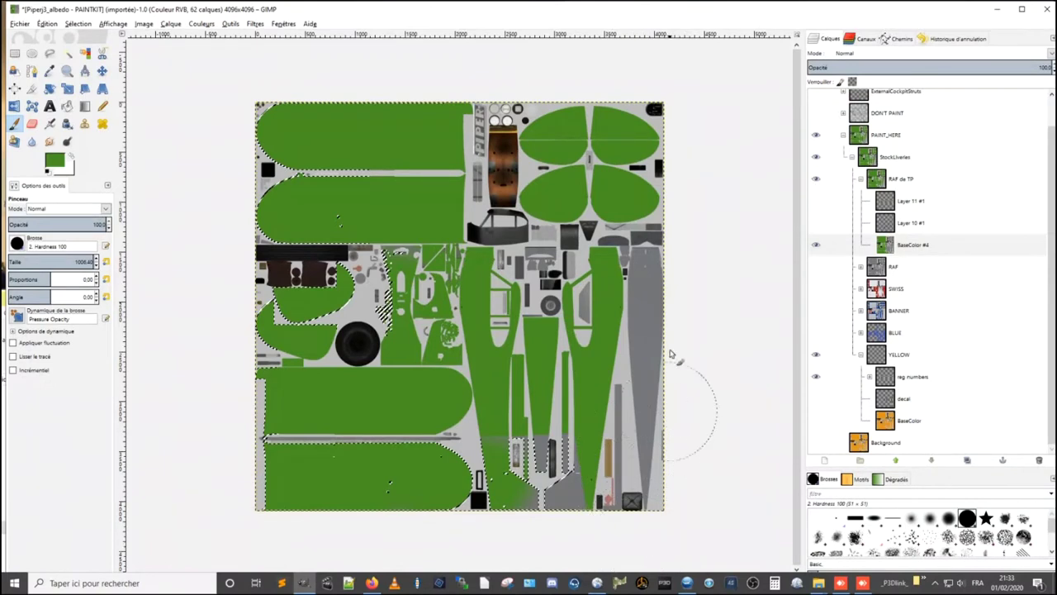
mouse_move(578, 438)
mouse_down()
mouse_move(570, 495)
mouse_move(513, 537)
mouse_up()
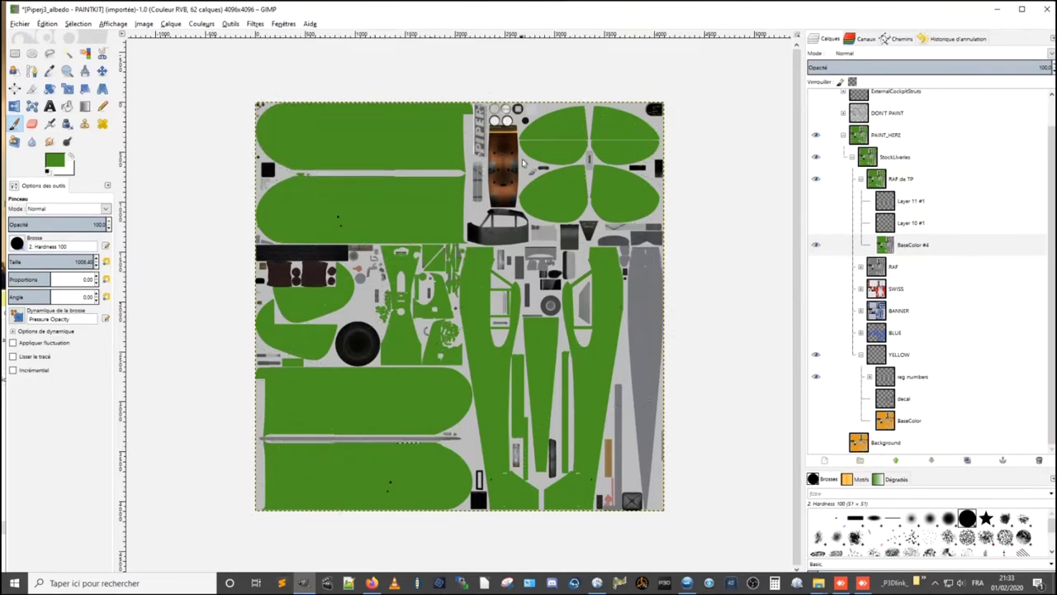
- Toggle BaseColor #4 off and on, then show Layer 10 #1 and the DON'T PAINT overlay
click(816, 245)
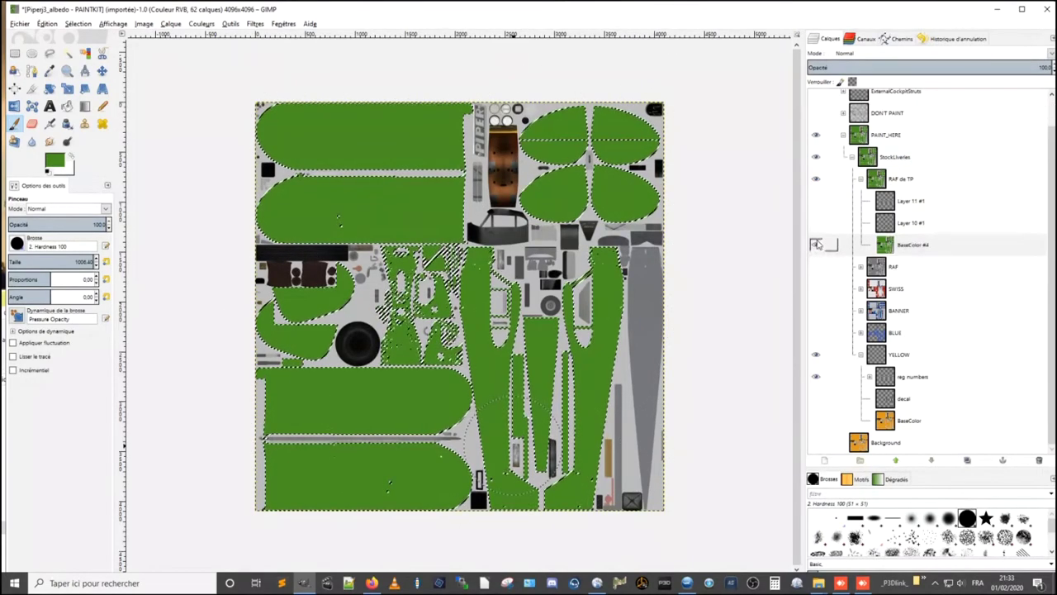
click(817, 245)
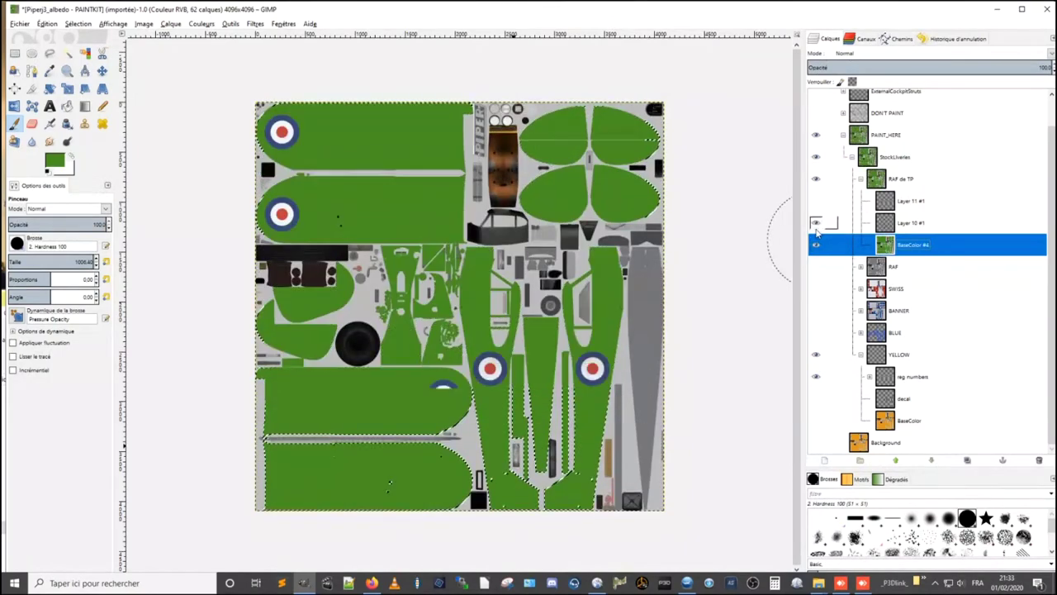
click(816, 228)
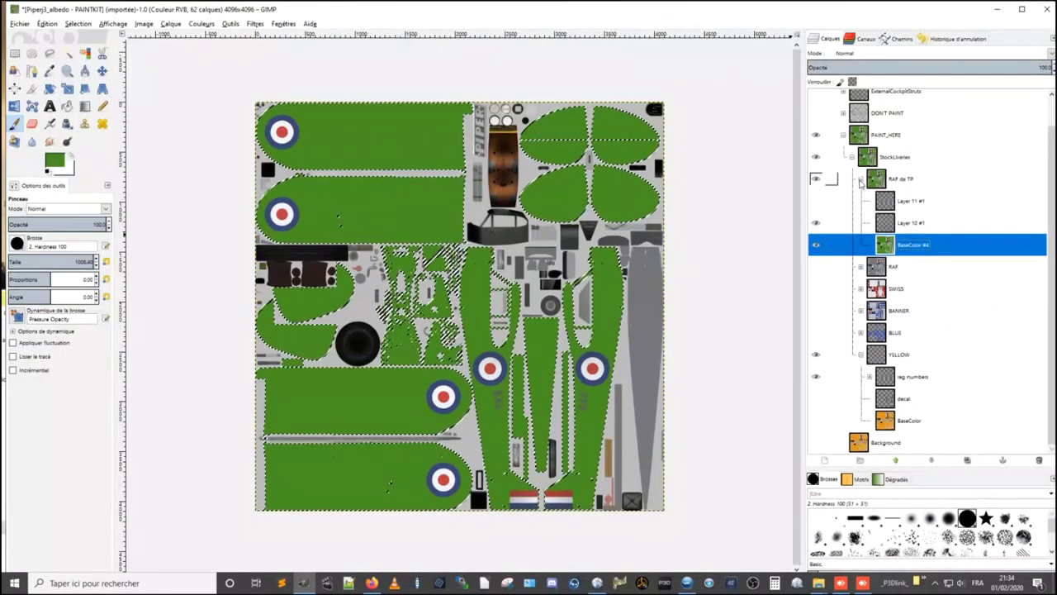
scroll(879, 133, up, 1)
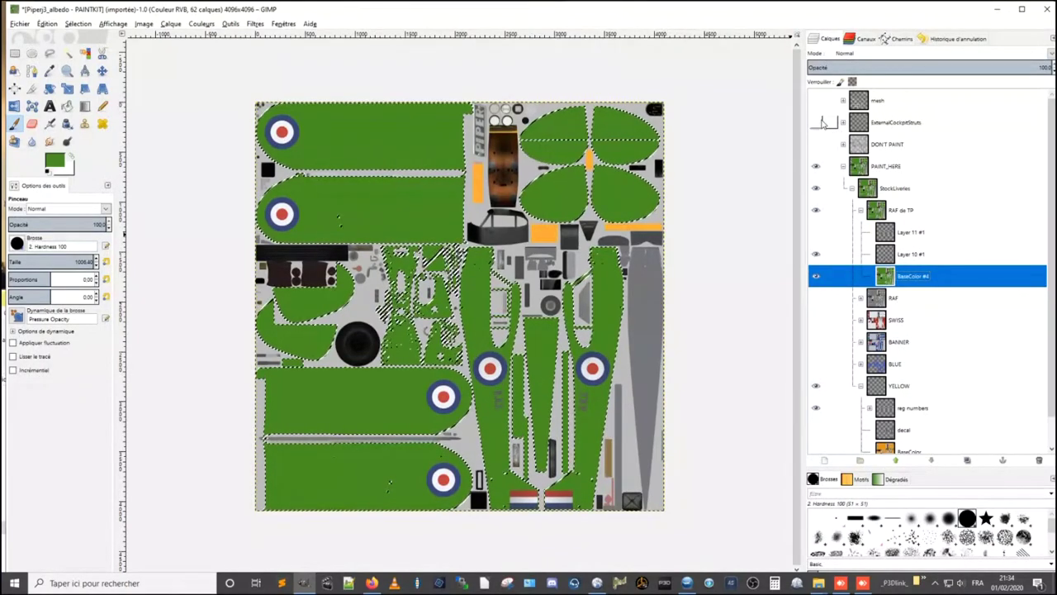
click(815, 145)
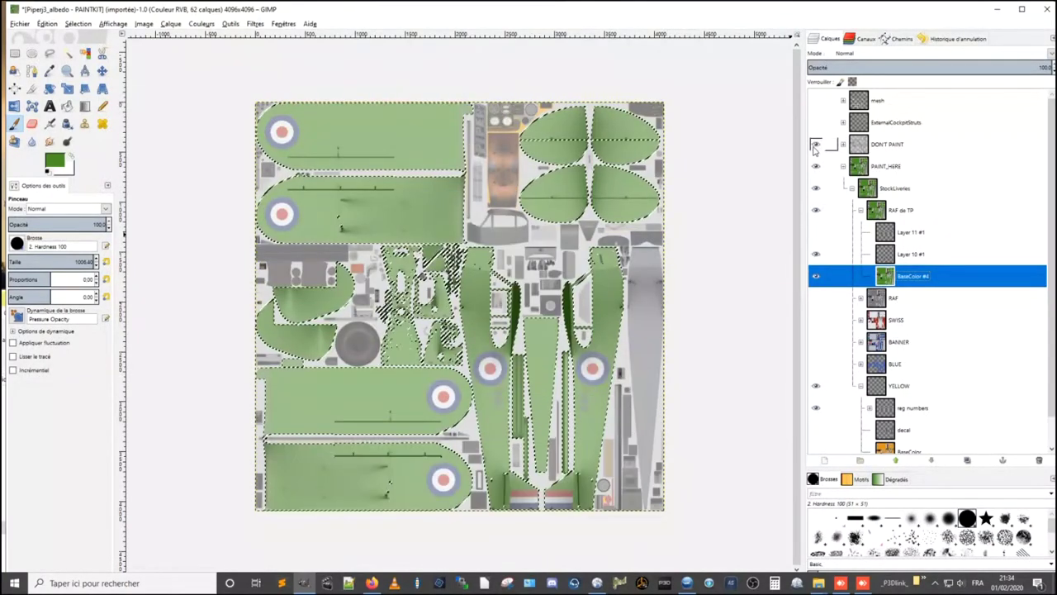
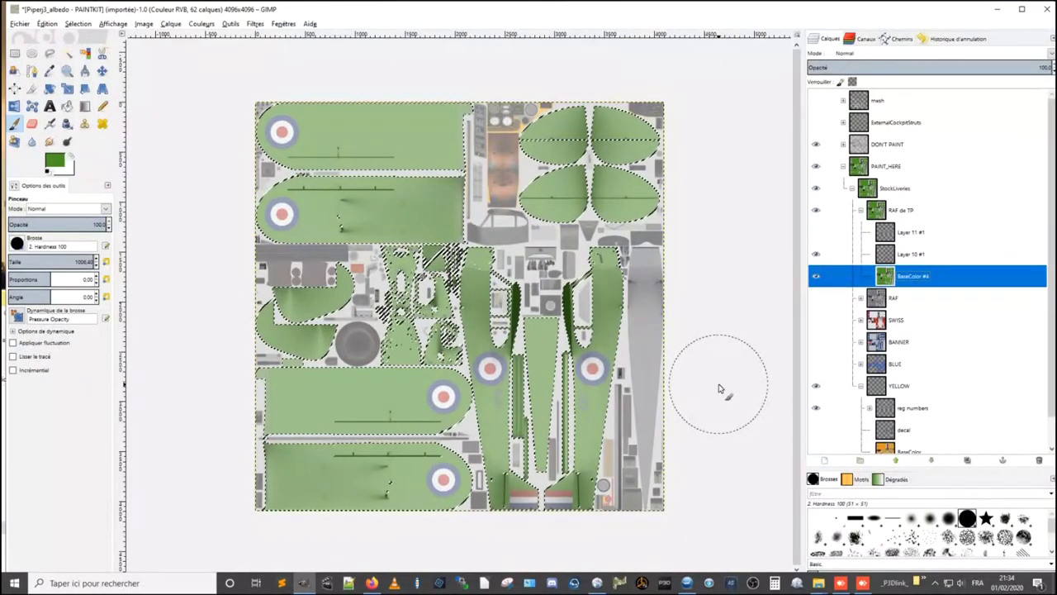
- Hide the DONT PAINT layer so the shells show green, and select the Gradient tool
click(818, 145)
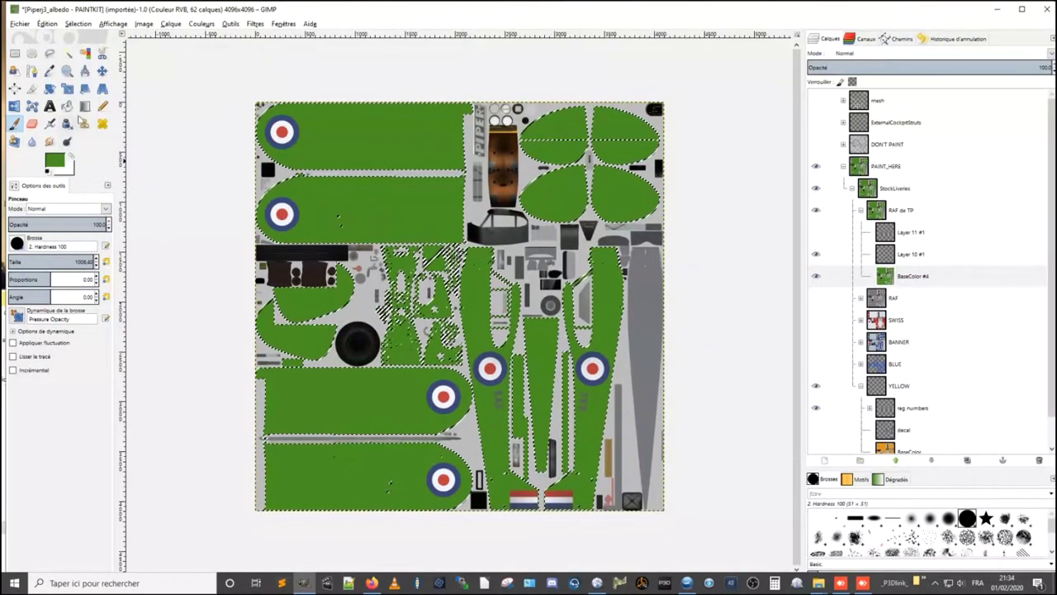
click(85, 108)
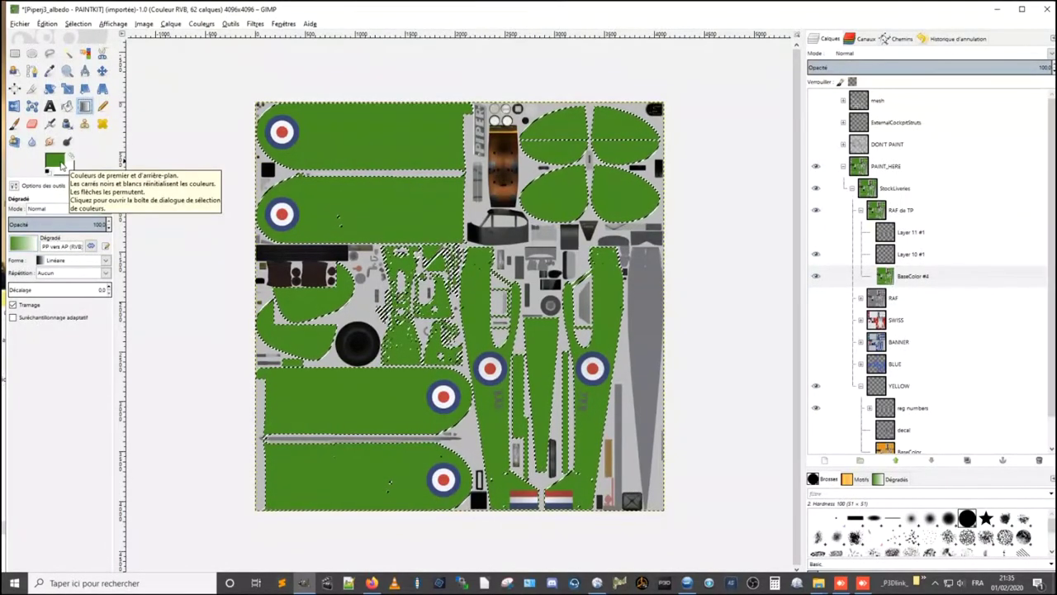
click(57, 162)
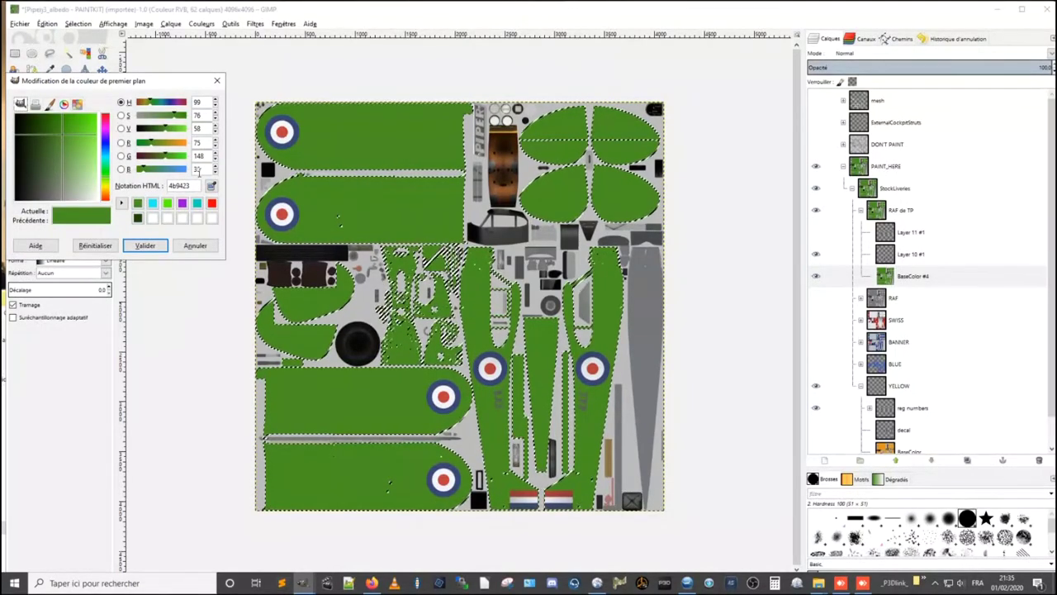
- Keep the 4b9423 foreground and set the background colour to dark green 24500c
drag(198, 185, 126, 176)
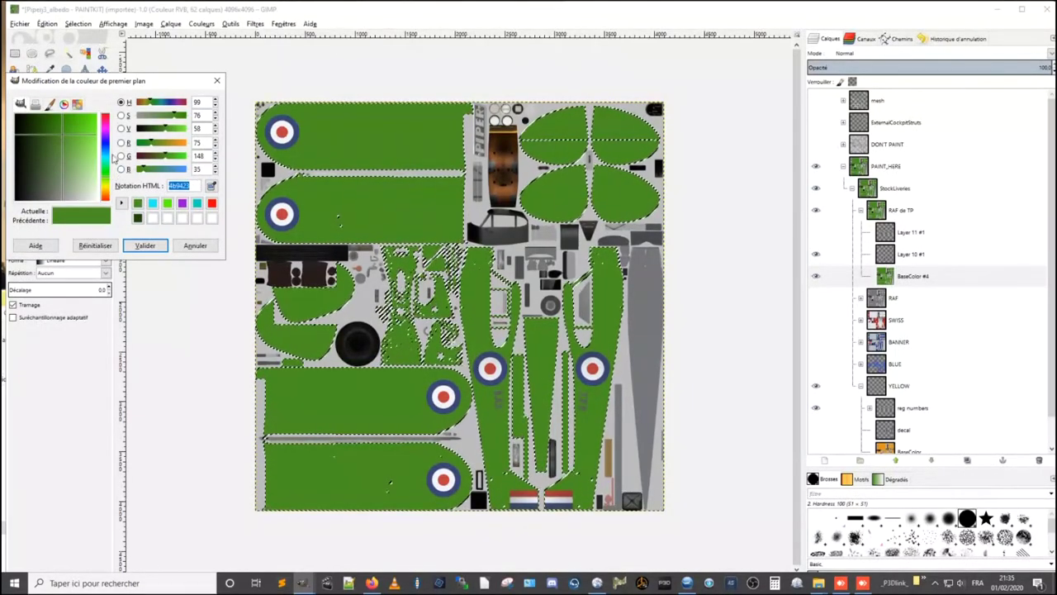
key(Return)
click(73, 172)
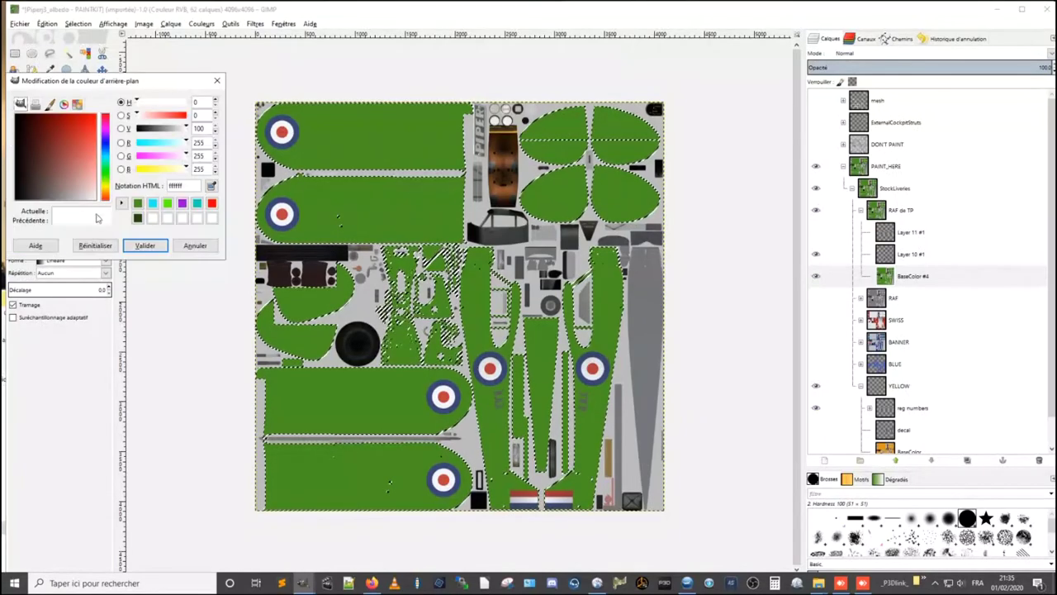
drag(190, 186, 98, 169)
text(4b9423)
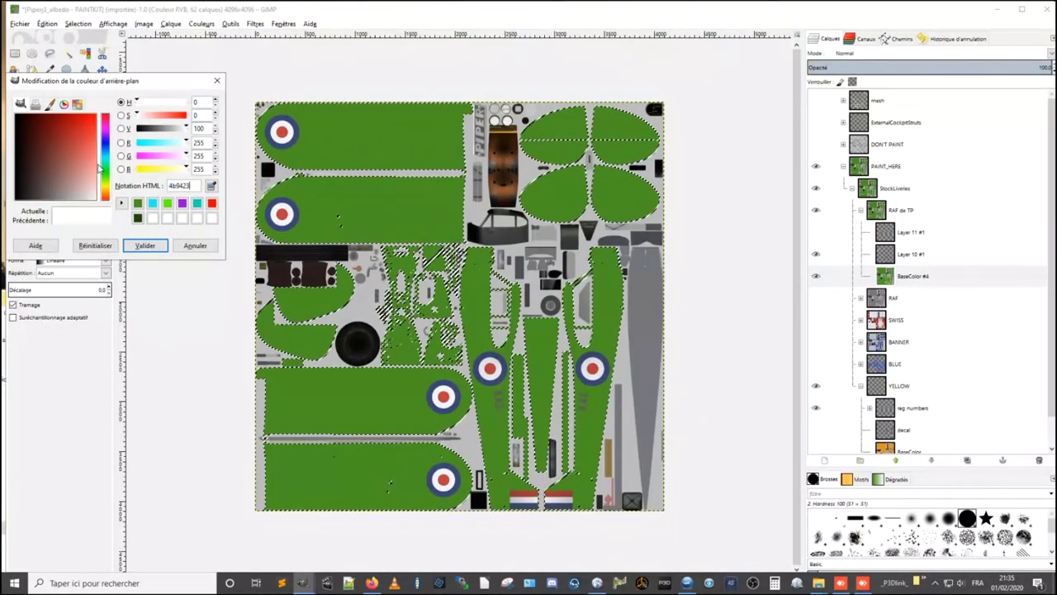
key(Return)
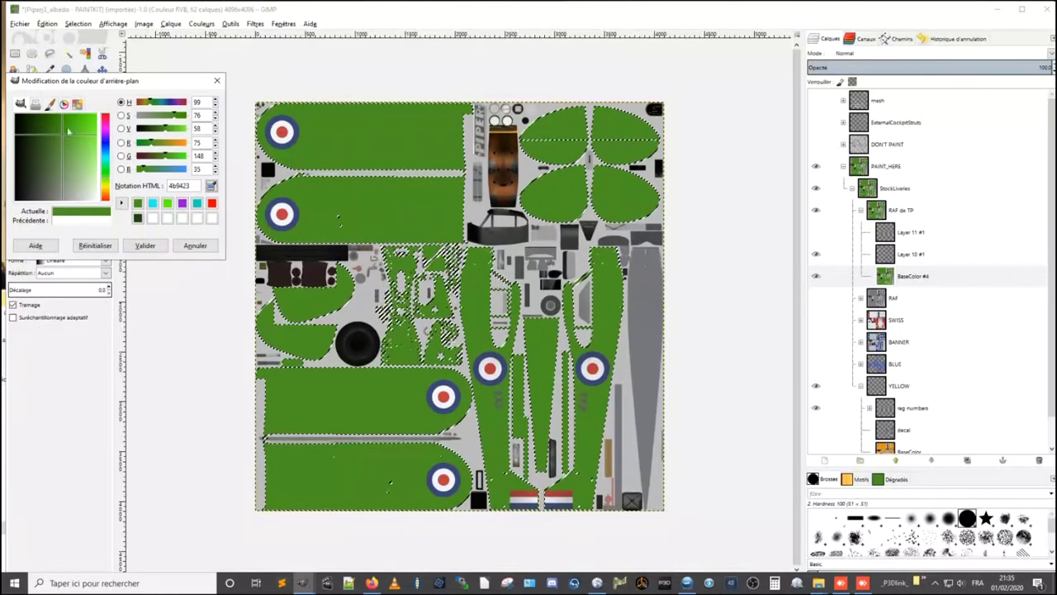
drag(42, 129, 40, 125)
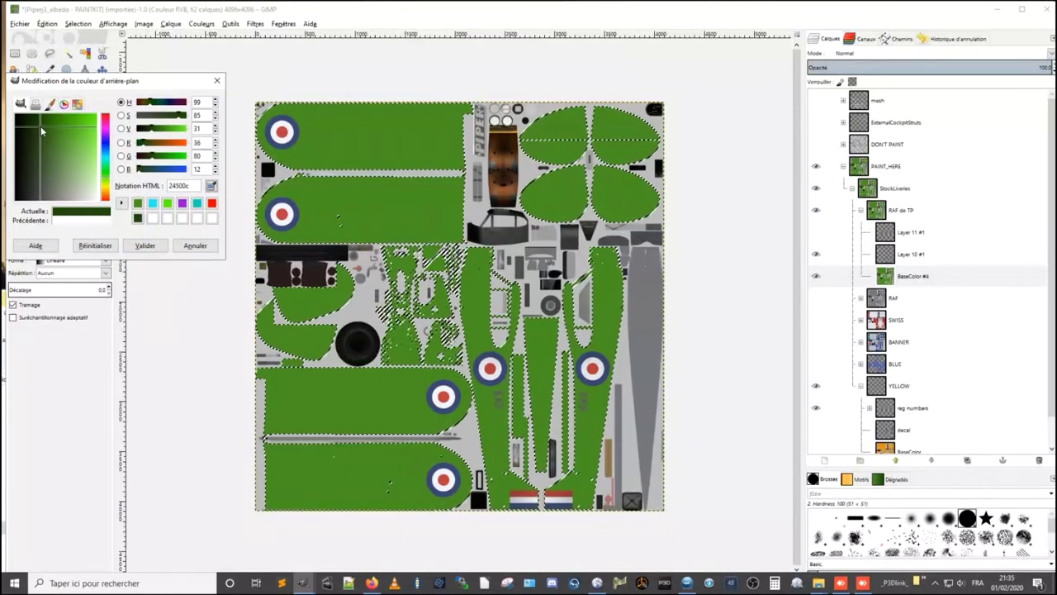
click(142, 246)
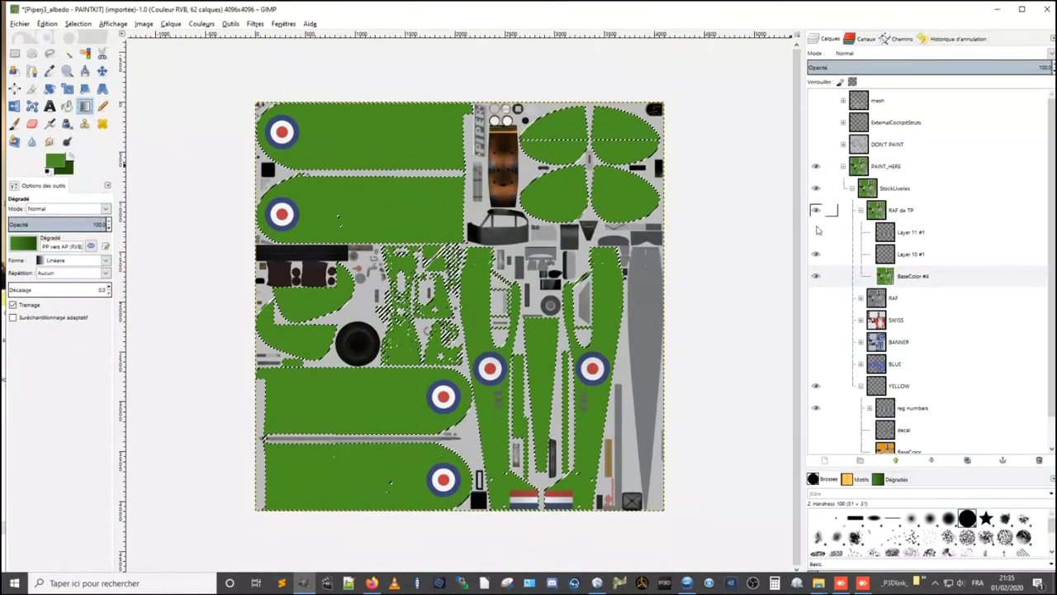
- On the BaseColor #4 layer, apply a diagonal mid-to-dark green gradient across the panels
click(818, 275)
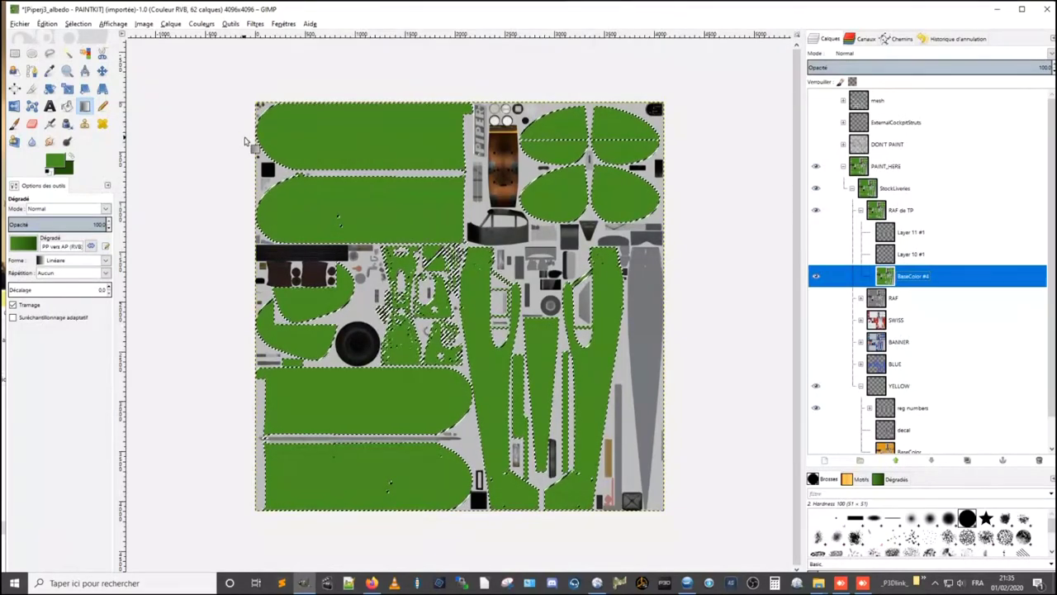
drag(239, 131, 322, 145)
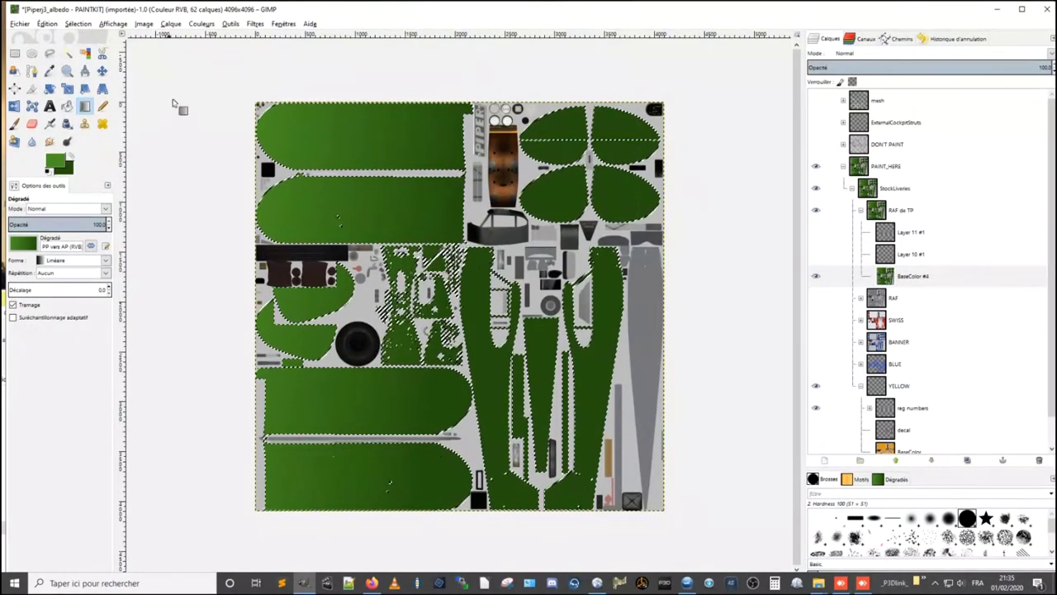
drag(212, 86, 725, 340)
key(Return)
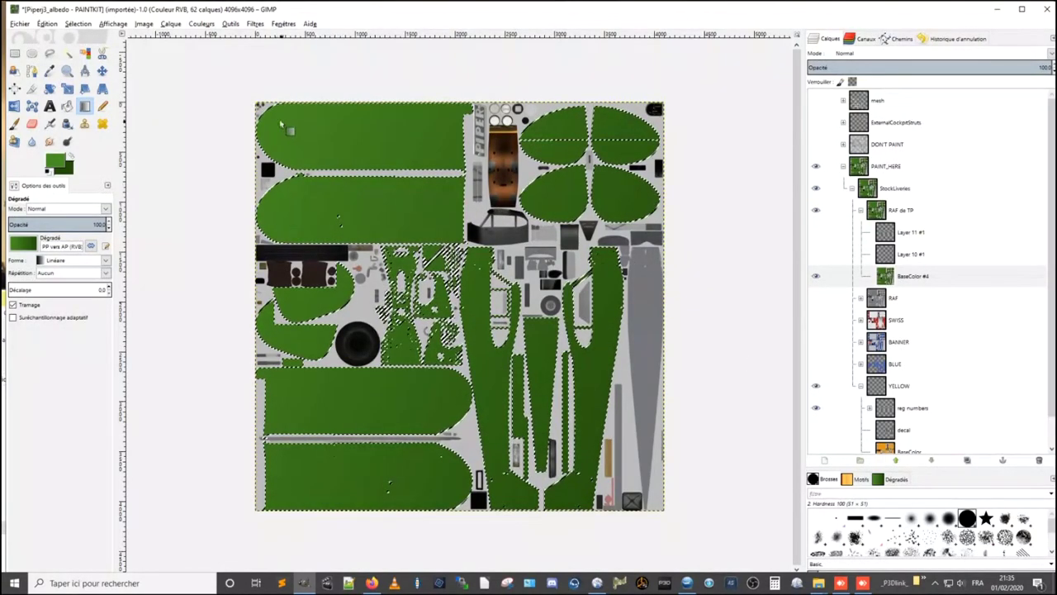
drag(194, 66, 282, 147)
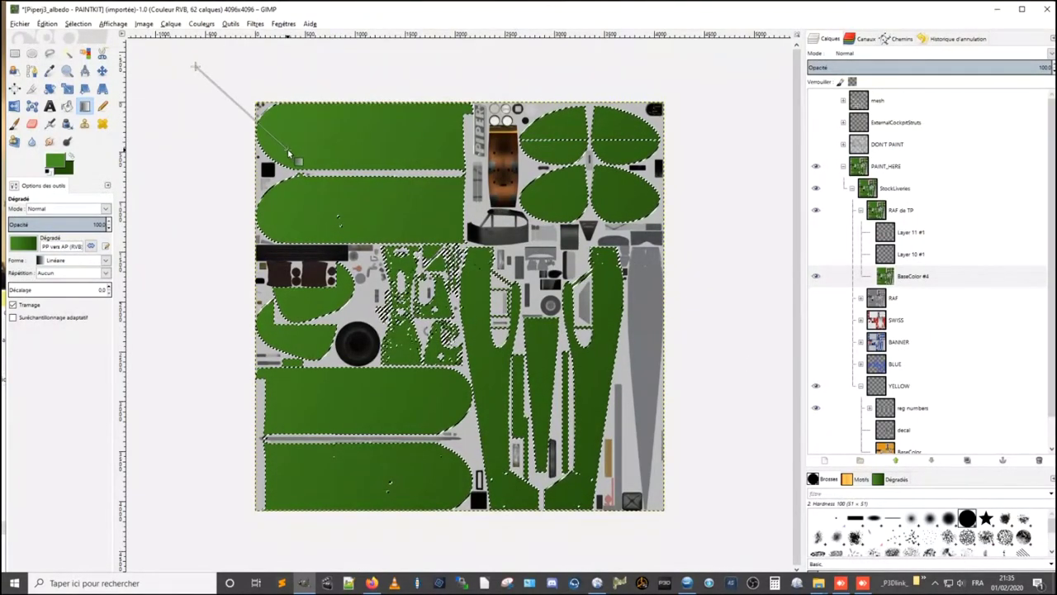
key(Return)
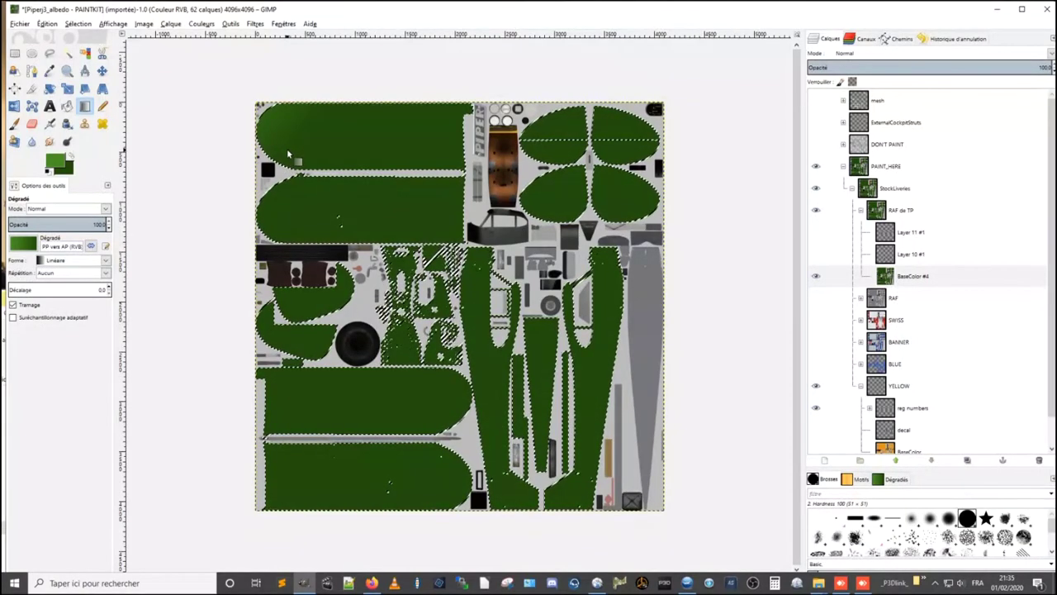
drag(217, 86, 717, 451)
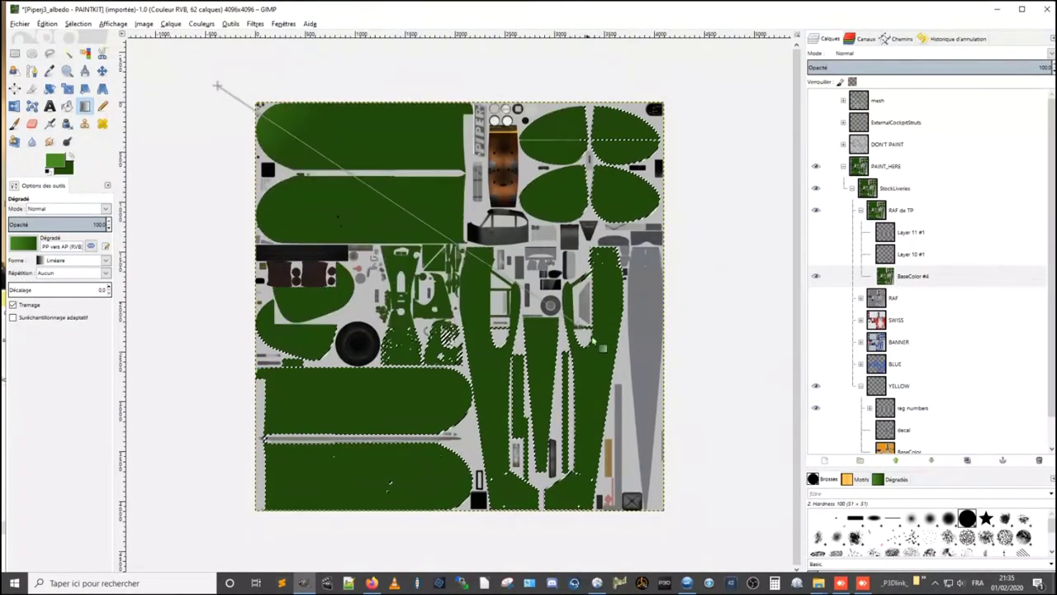
key(Return)
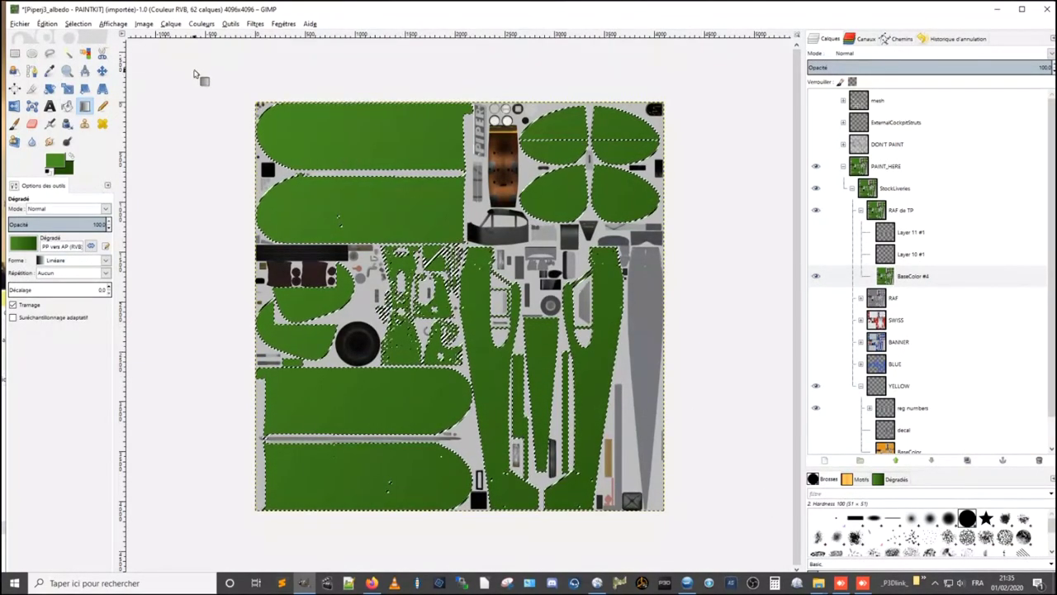
- Redraw the gradient longer, past the texture edges, for a softer diagonal blend
scroll(185, 66, up, 1)
scroll(193, 74, down, 2)
scroll(201, 85, down, 1)
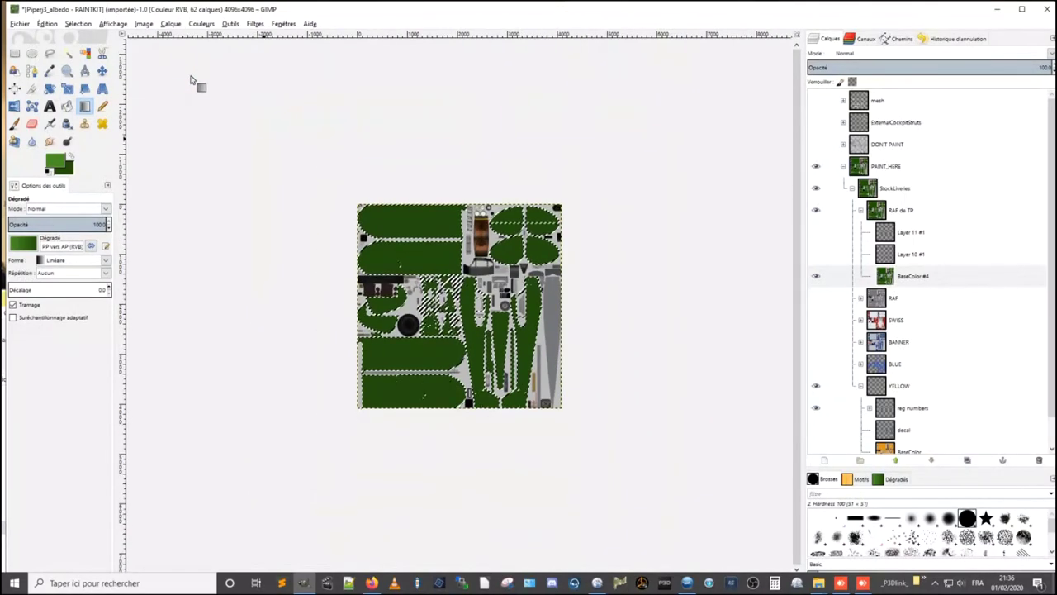
drag(189, 71, 707, 512)
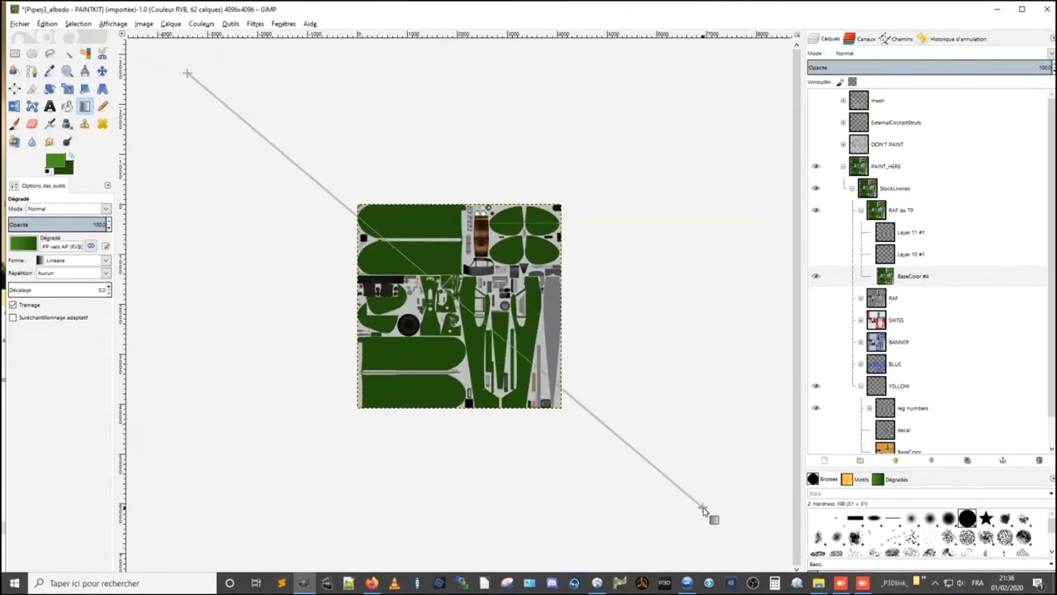
drag(564, 128, 358, 420)
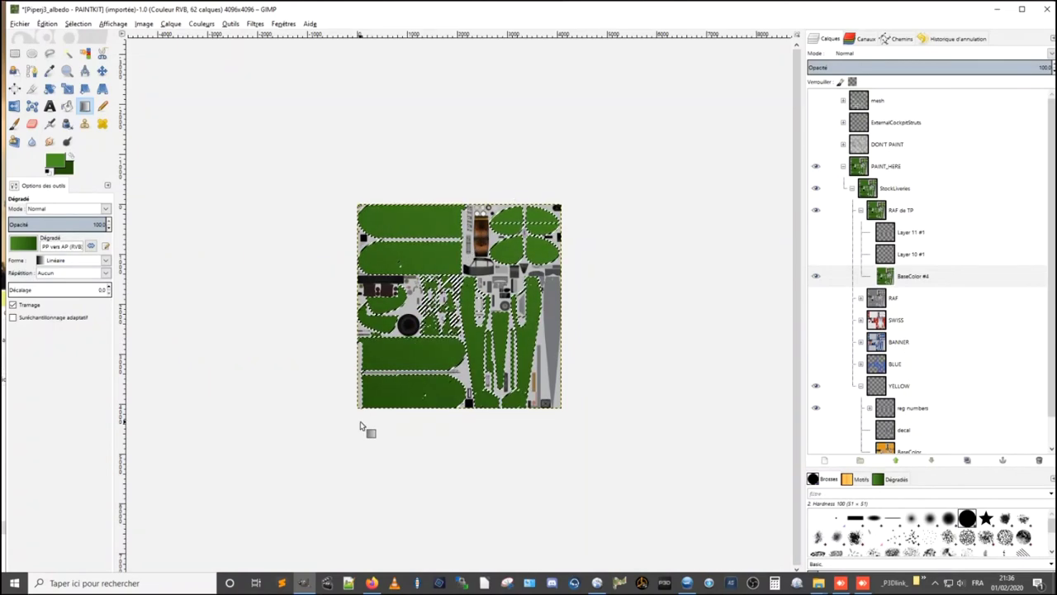
scroll(463, 290, up, 3)
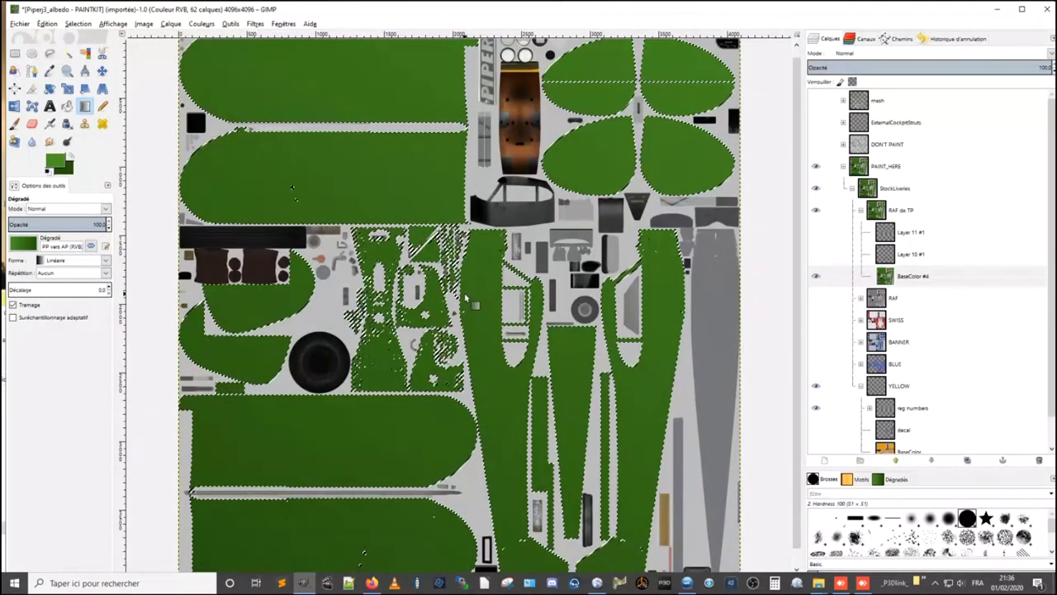
scroll(464, 297, down, 3)
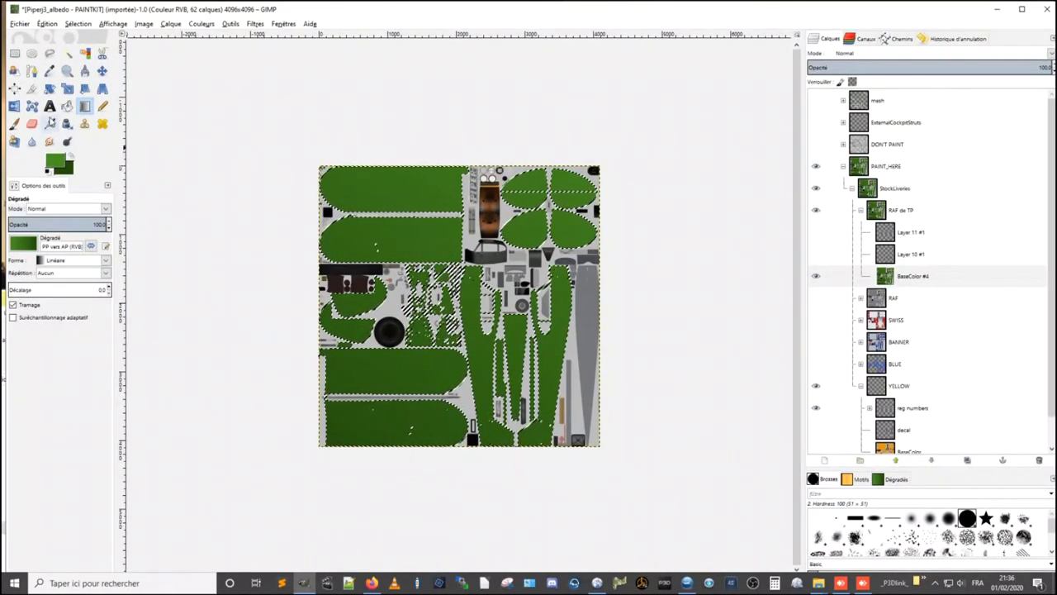
- Set up the Airbrush with bright green and the 2. Hardness 050 brush at about size 340
click(51, 125)
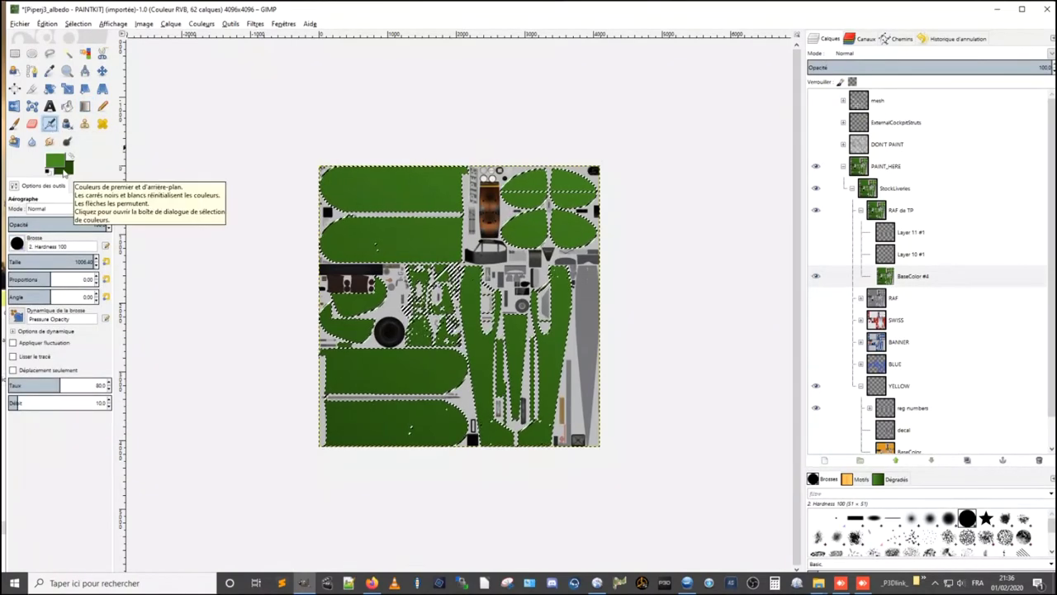
click(63, 166)
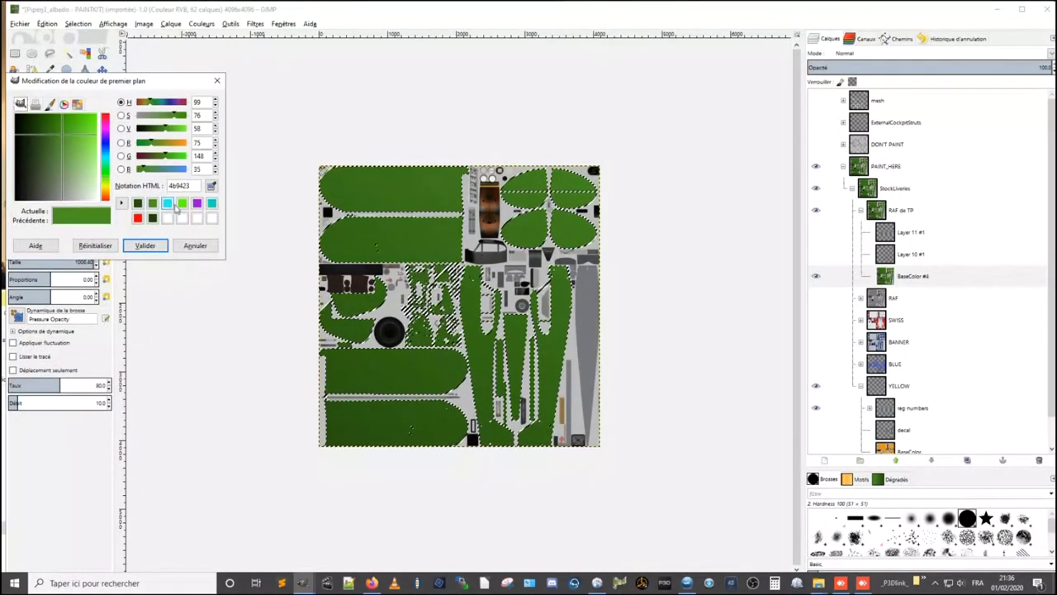
click(180, 206)
click(145, 245)
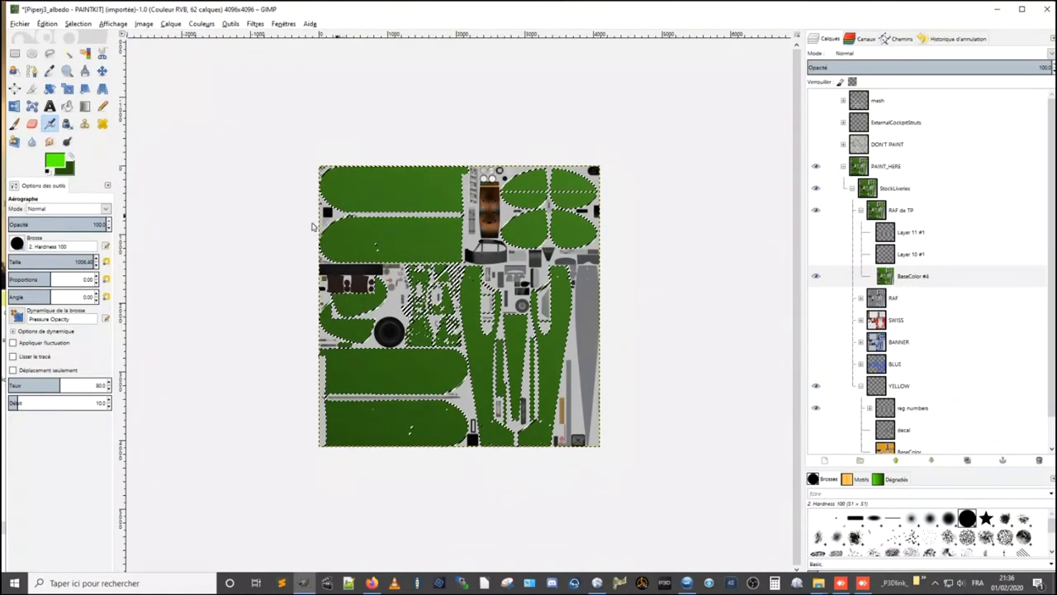
click(25, 245)
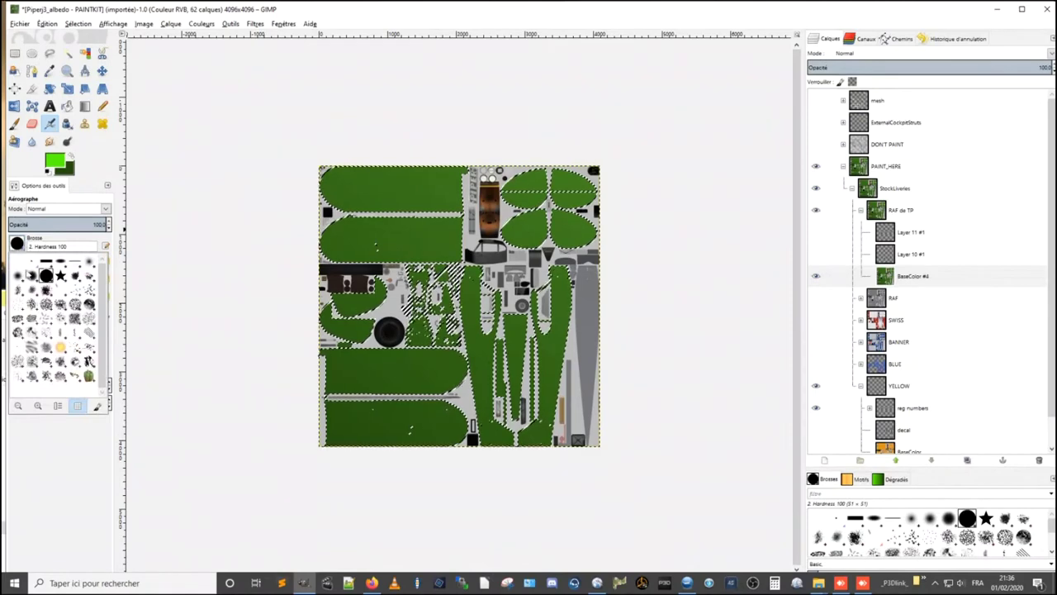
click(26, 277)
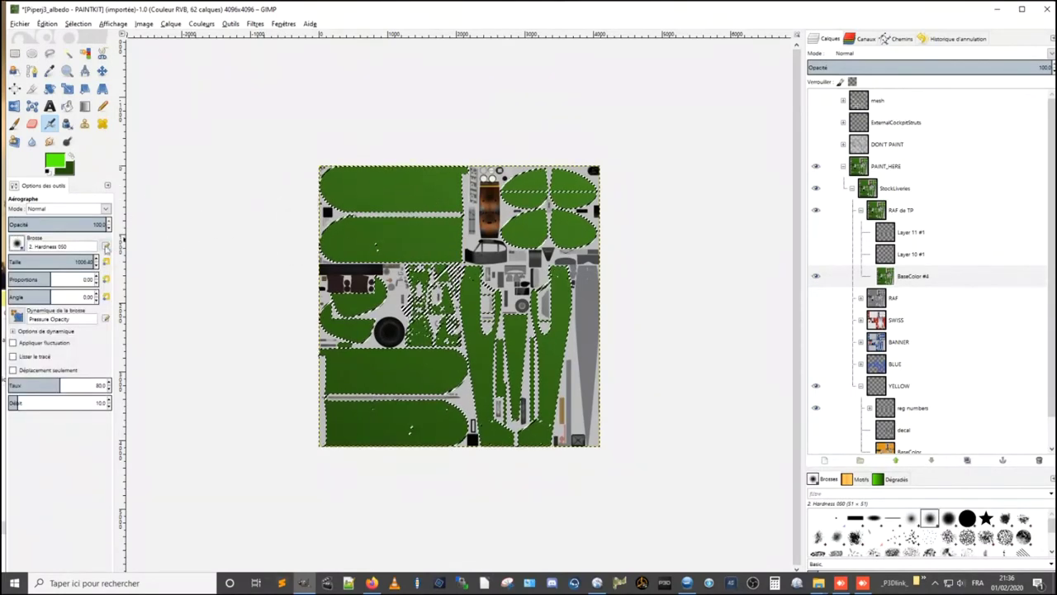
drag(79, 261, 24, 261)
- Paint bright green streaks and scribbles on the upper fuselage panels
drag(393, 191, 341, 194)
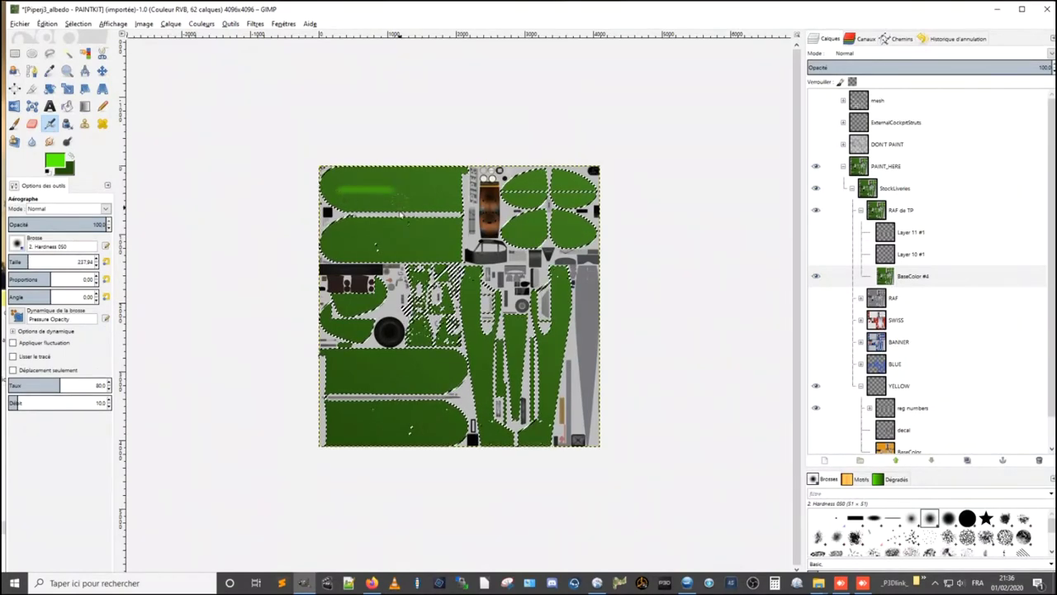
drag(399, 239, 435, 243)
key(plus)
scroll(428, 210, up, 3)
scroll(425, 198, up, 1)
scroll(438, 177, up, 1)
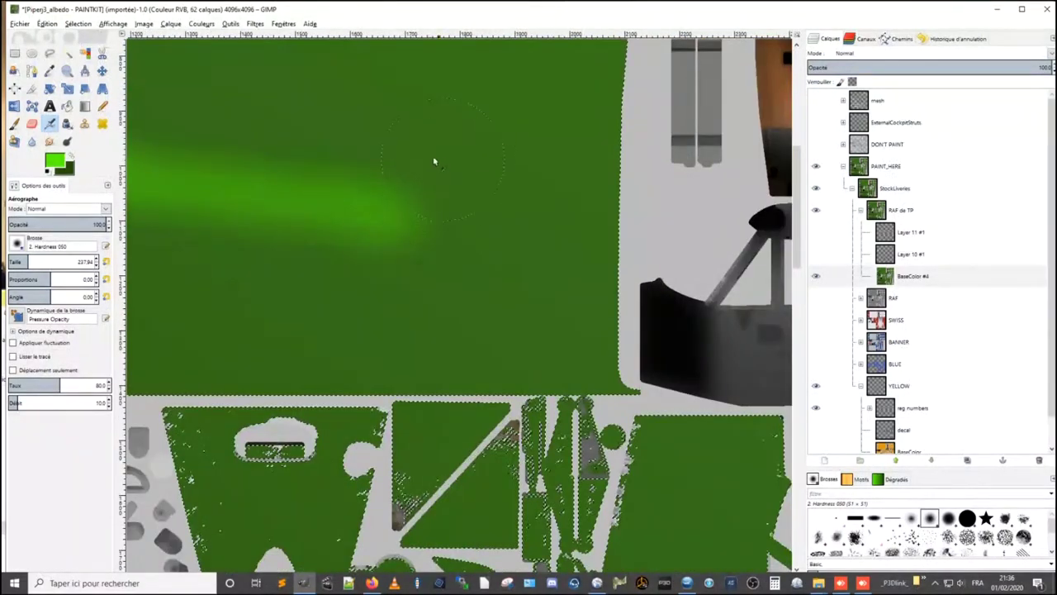
drag(272, 161, 276, 272)
drag(251, 156, 443, 113)
mouse_move(479, 178)
mouse_down()
mouse_move(493, 248)
mouse_move(453, 135)
mouse_move(484, 201)
mouse_move(125, 181)
mouse_up()
scroll(441, 229, down, 2)
scroll(396, 241, down, 1)
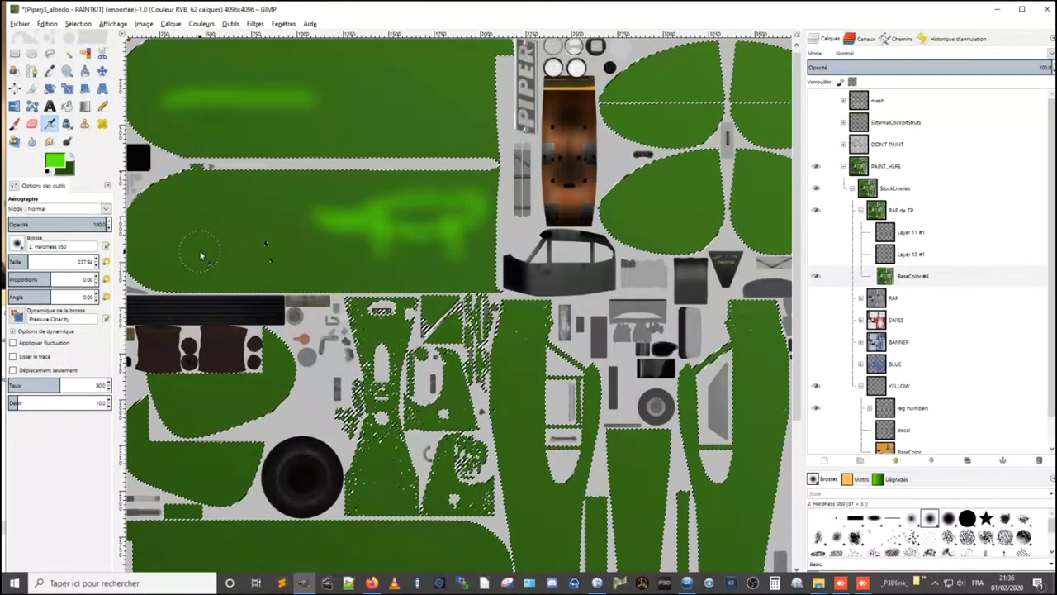
click(83, 126)
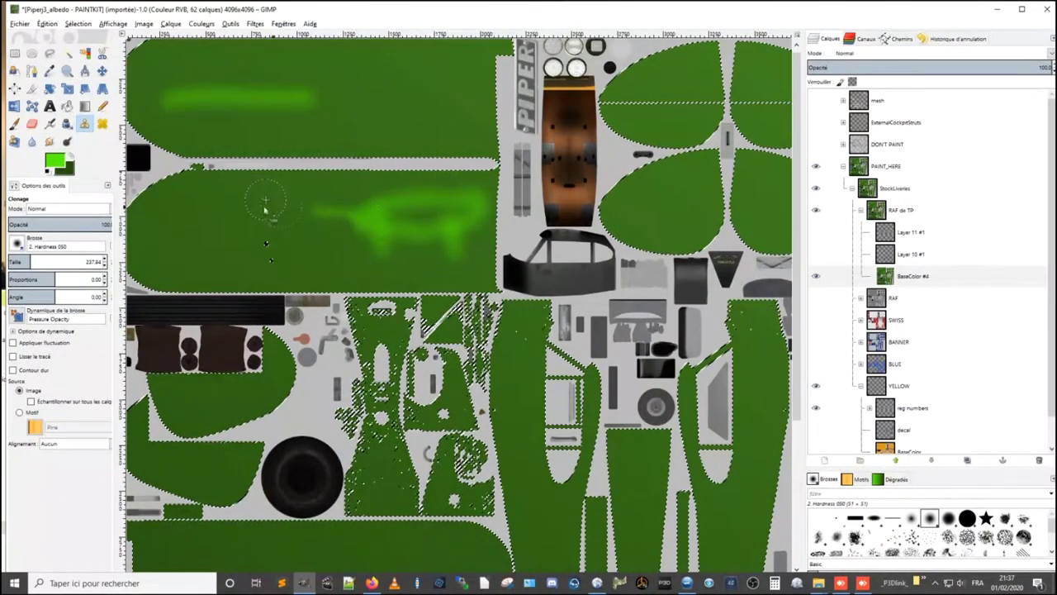
- Clone a few green dabs onto the fuselage panel, then undo all the clone strokes
ctrl+click(382, 217)
click(277, 200)
mouse_move(276, 200)
mouse_down()
mouse_move(216, 240)
mouse_move(165, 244)
mouse_move(236, 213)
mouse_move(306, 224)
mouse_move(273, 234)
mouse_up()
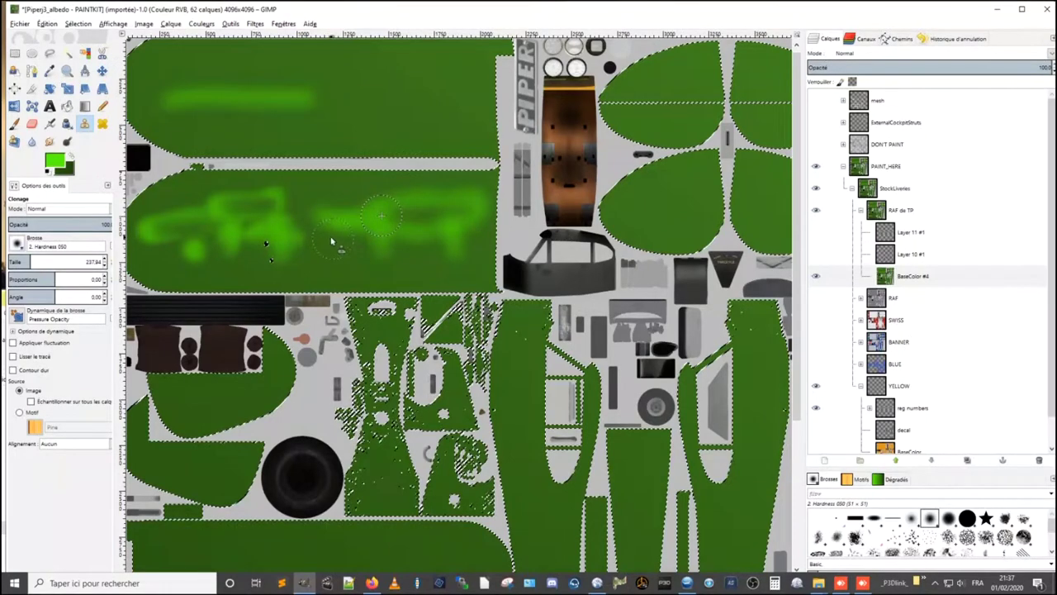
key(ctrl+z)
key(ctrl+z)
key(ctrl+z)
key(ctrl+z)
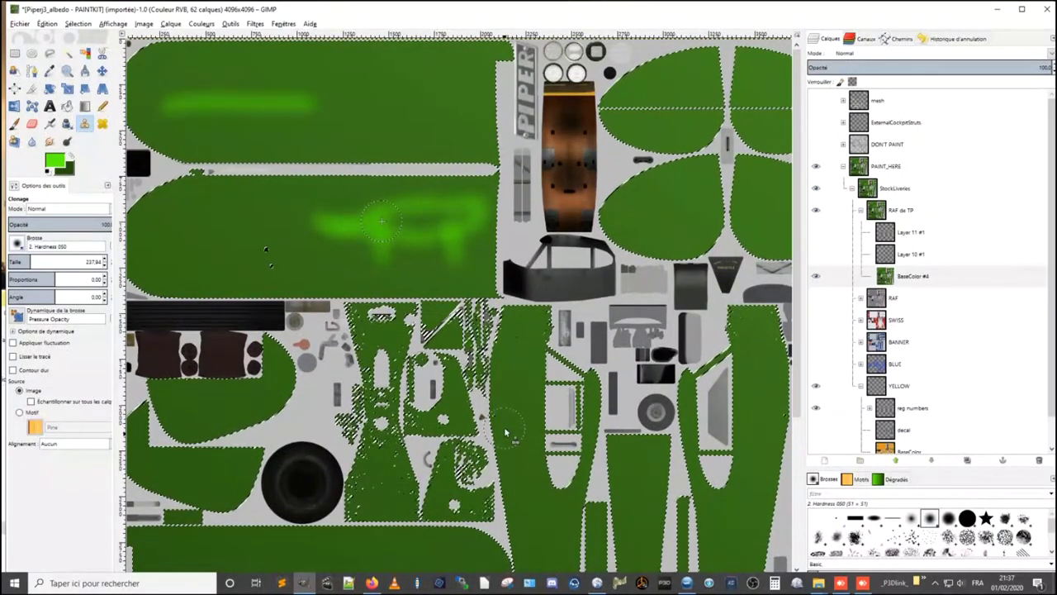
key(ctrl+z)
key(ctrl+z)
key(ctrl+z)
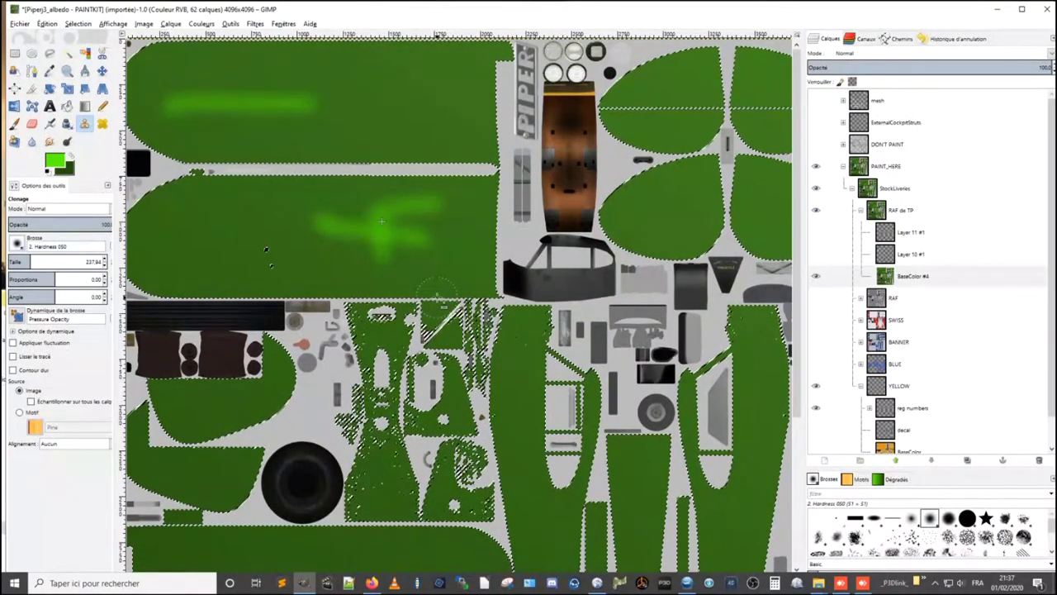
key(ctrl+z)
key(ctrl+z)
key(ctrl+z)
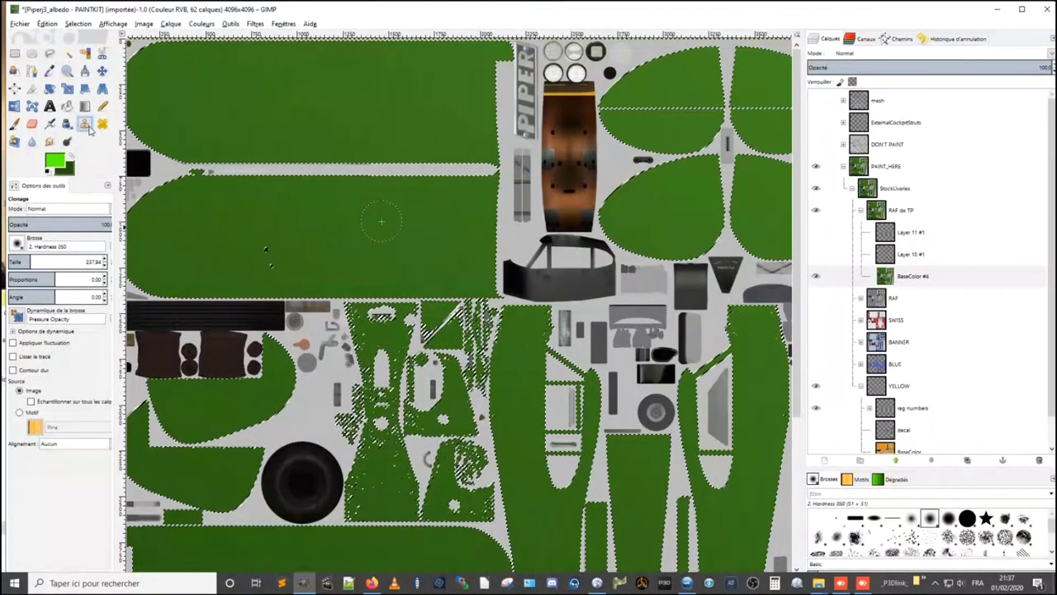
scroll(295, 211, up, 2)
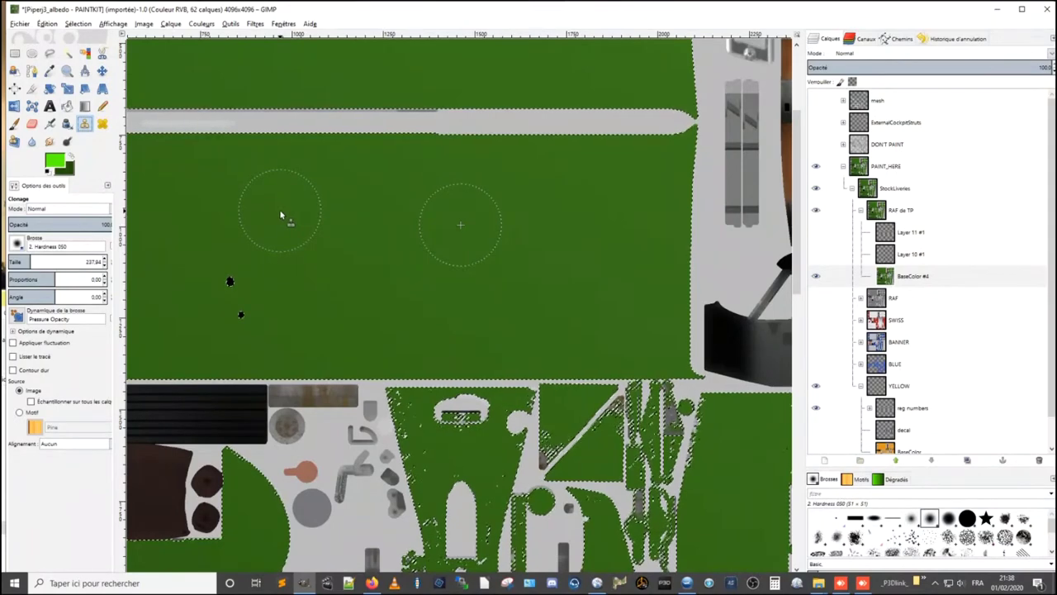
scroll(281, 218, down, 2)
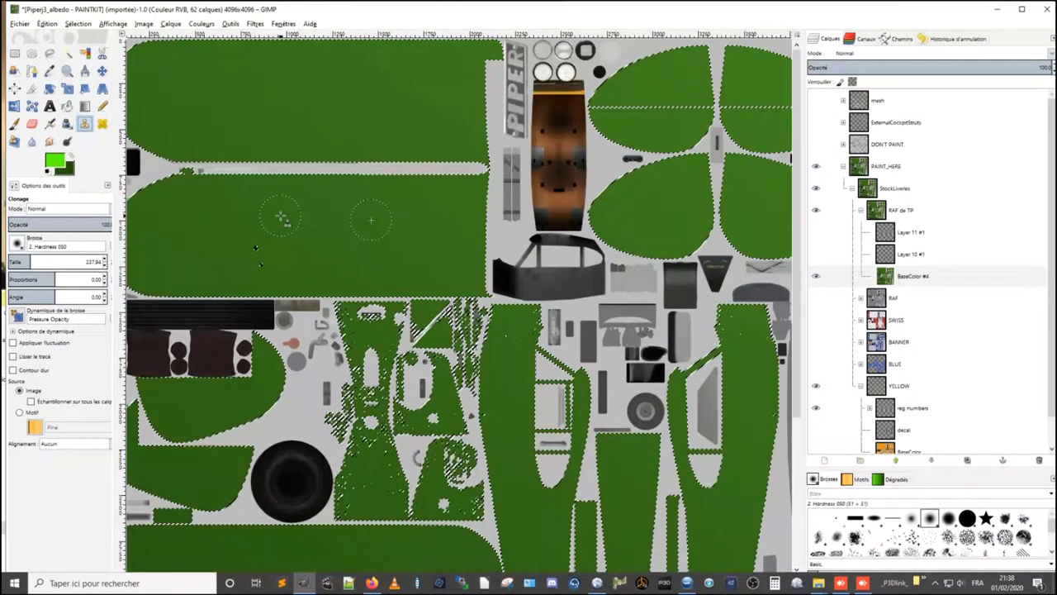
scroll(282, 217, down, 2)
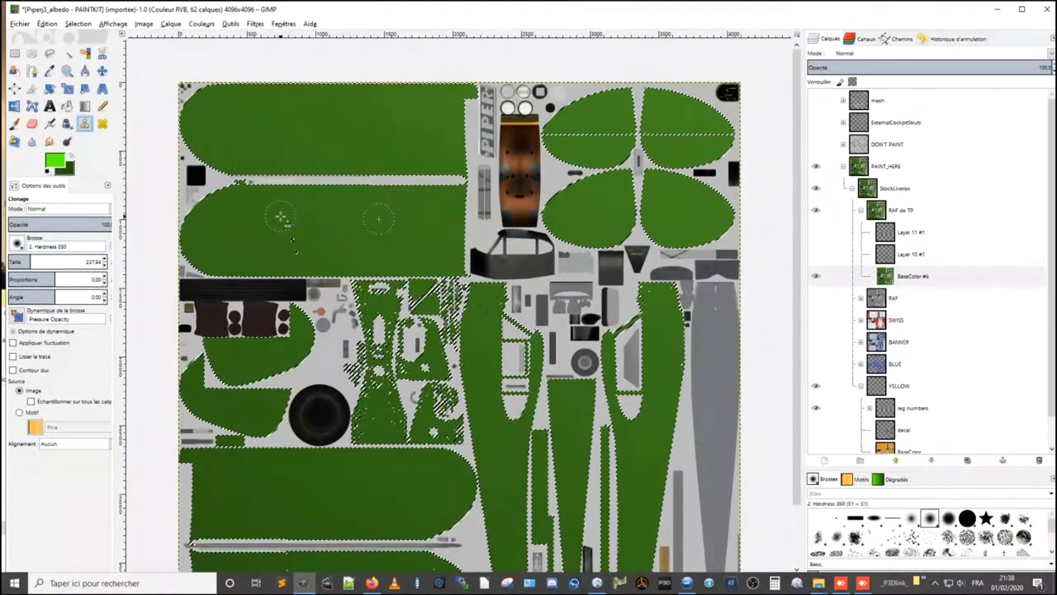
- Hide the BaseColor #4 layer and minimise GIMP to show the desktop
scroll(281, 219, down, 2)
scroll(291, 224, up, 1)
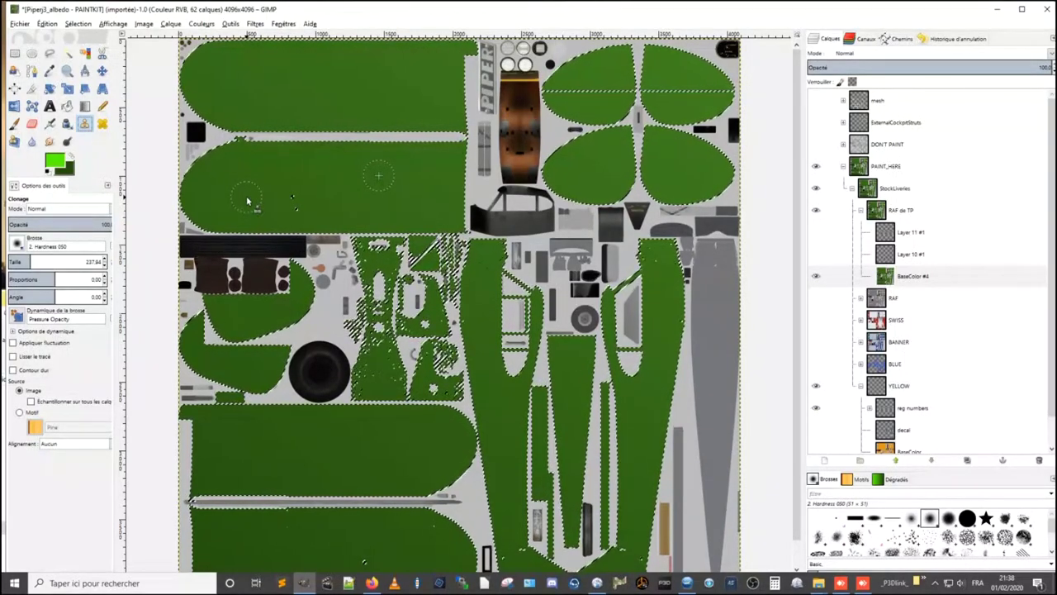
click(912, 276)
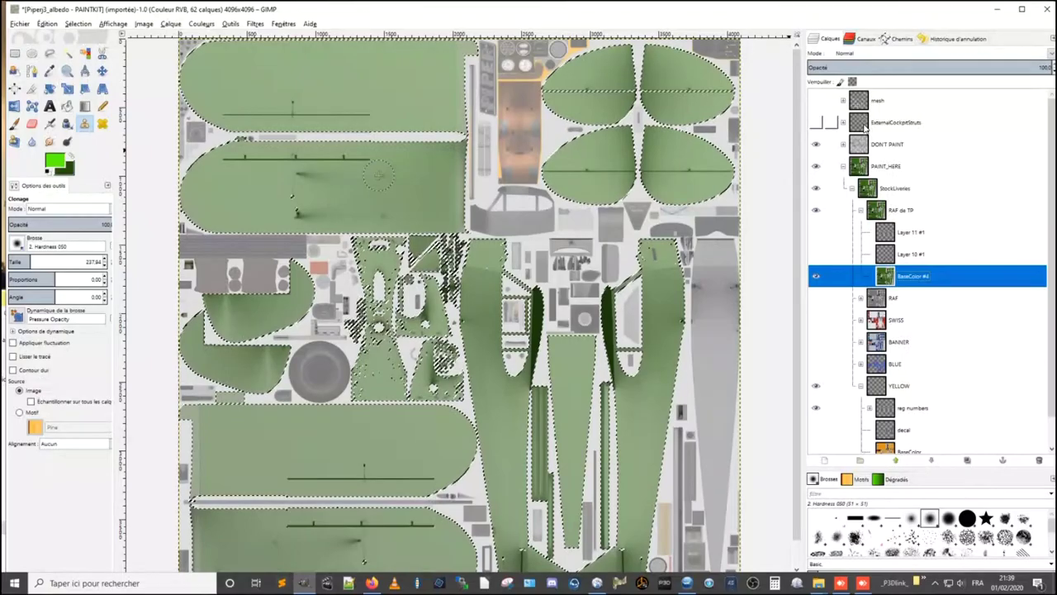
click(997, 9)
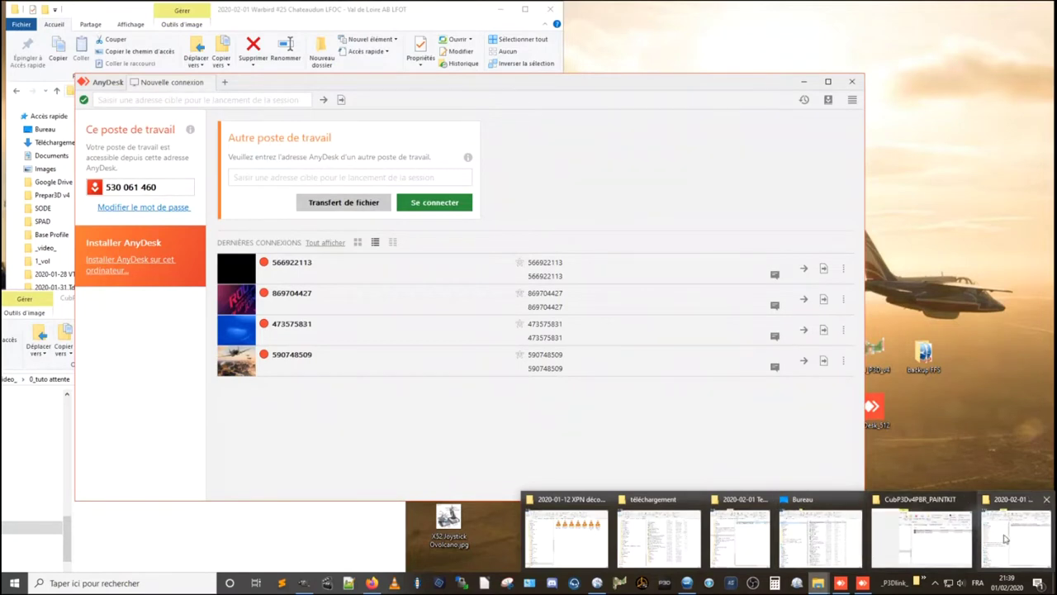
- Bring the Warbird flight and CubP3Dv4PBR_PAINTKIT folder windows forward, then return to GIMP
mouse_move(818, 583)
click(1006, 539)
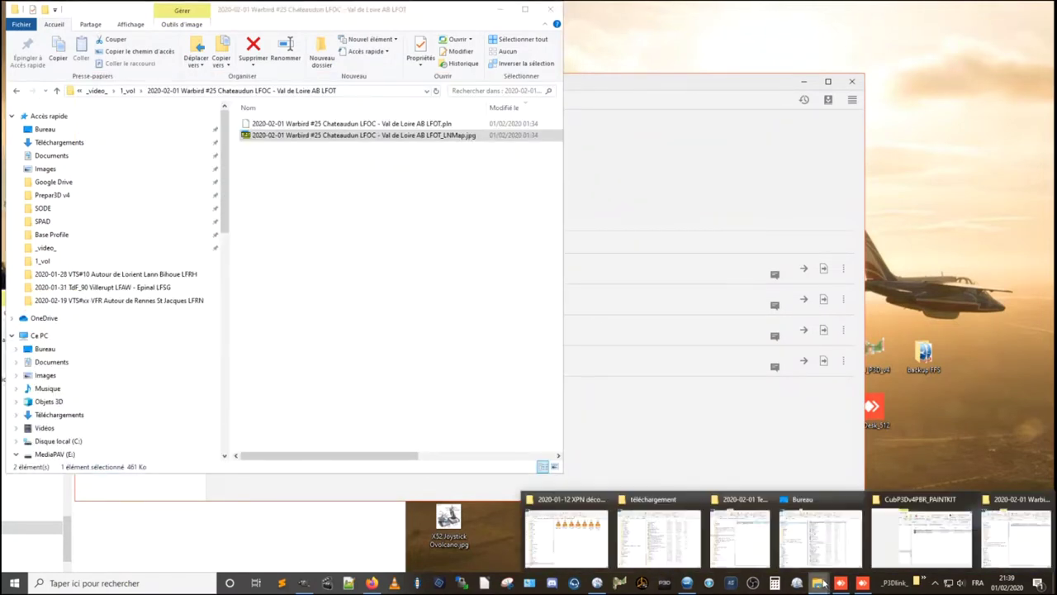
click(944, 551)
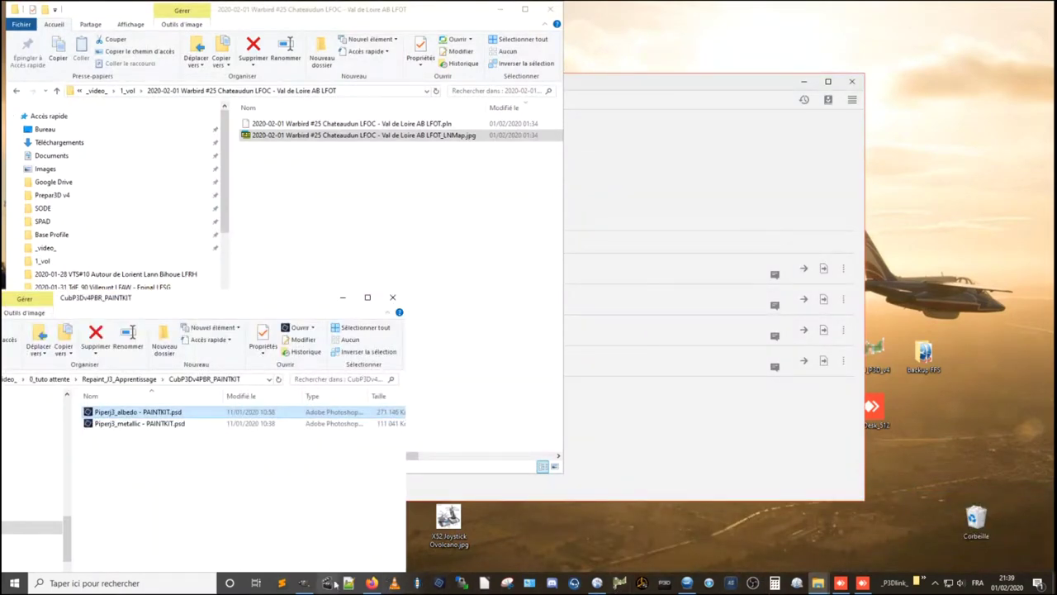
click(303, 583)
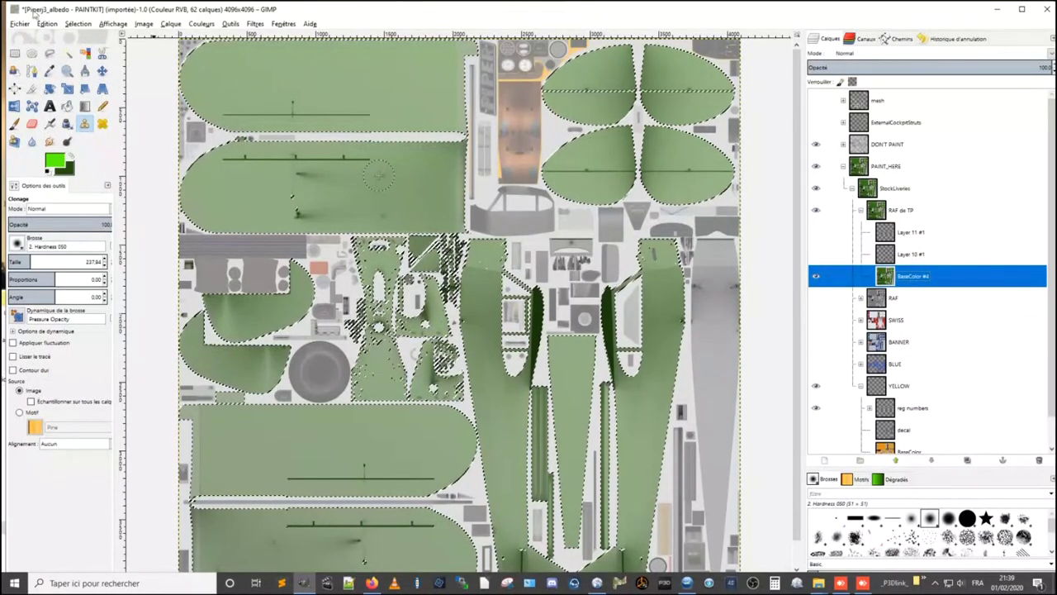
key(alt+Tab)
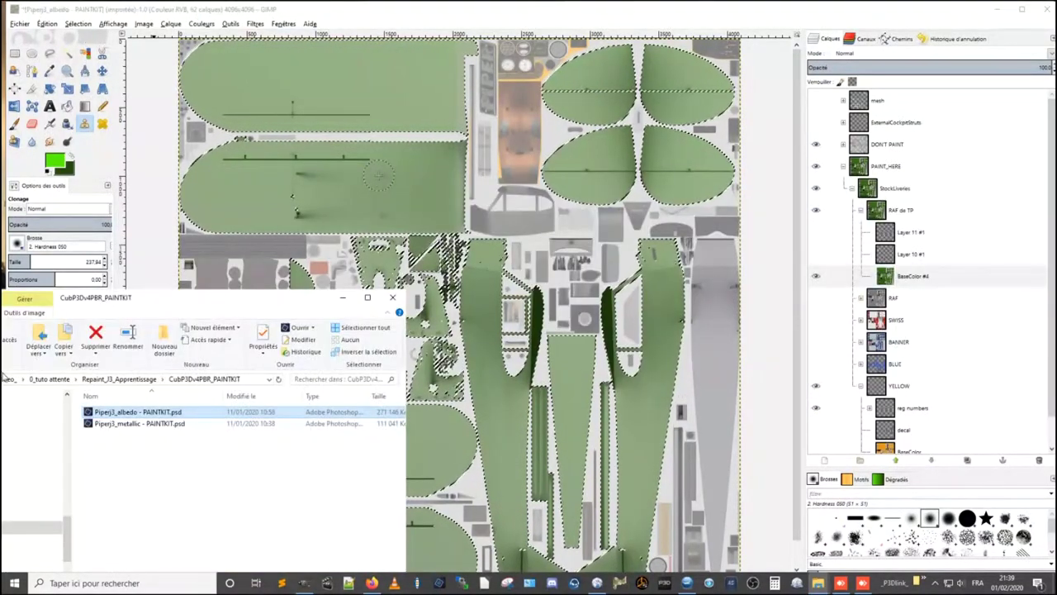
- Open Piperj3_metallic - PAINTKIT.psd with Adobe Photoshop Elements 5.0 (Editor) from Explorer
drag(139, 424, 762, 410)
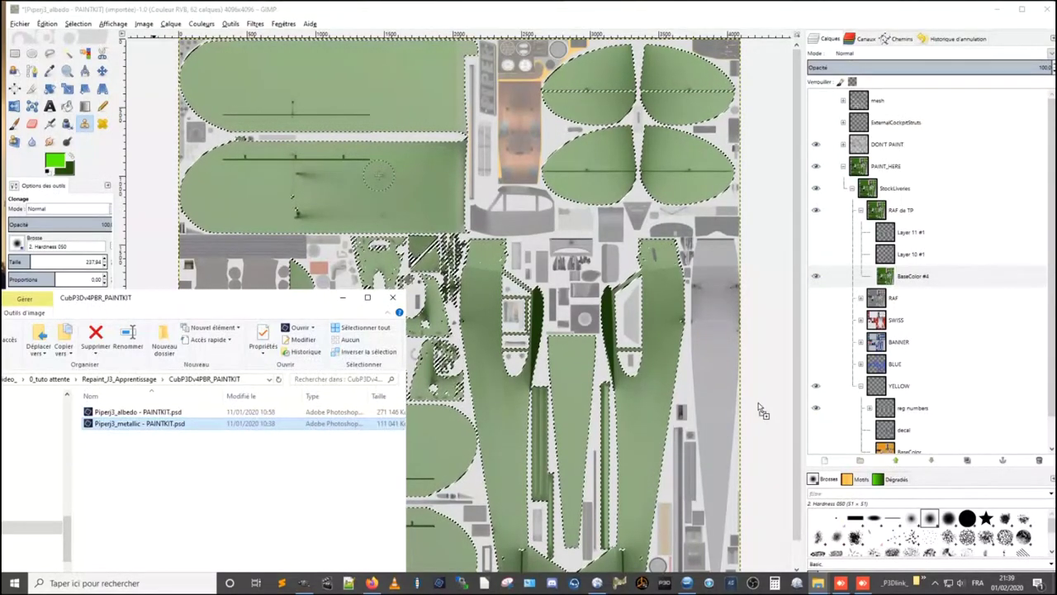
drag(761, 410, 195, 508)
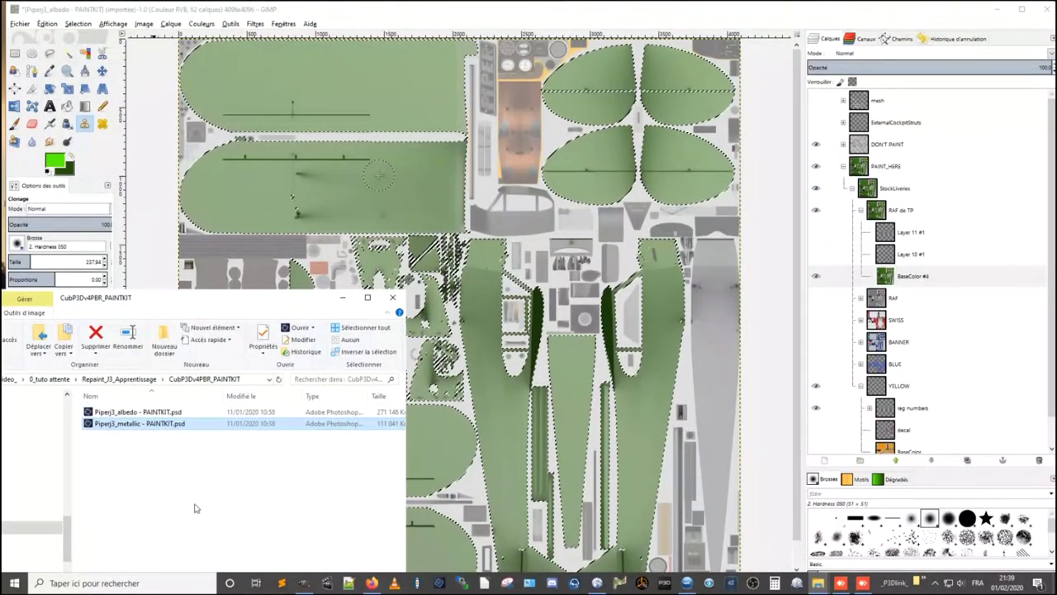
right_click(175, 425)
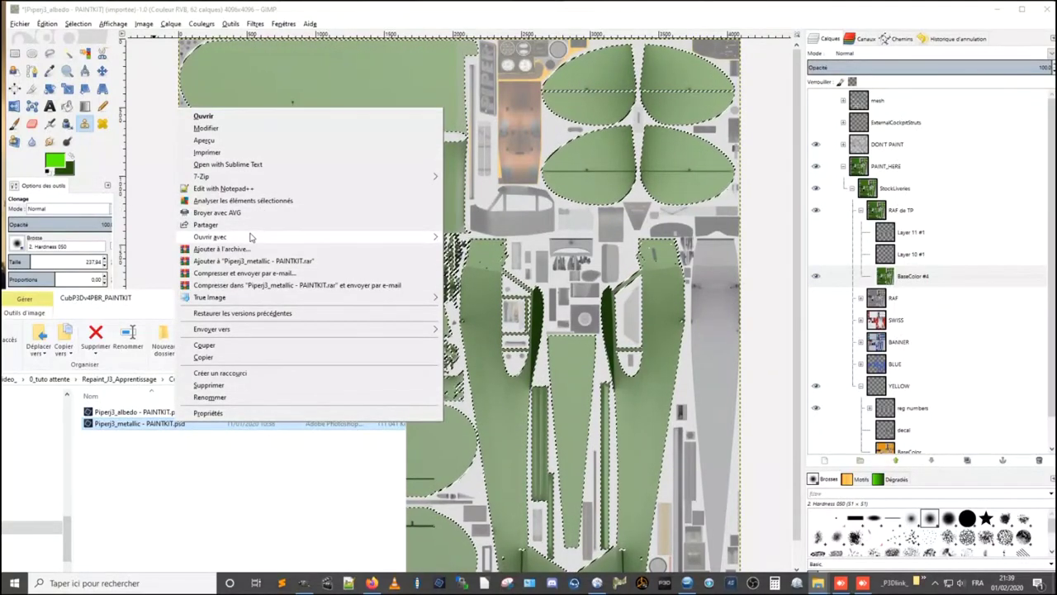
mouse_move(210, 236)
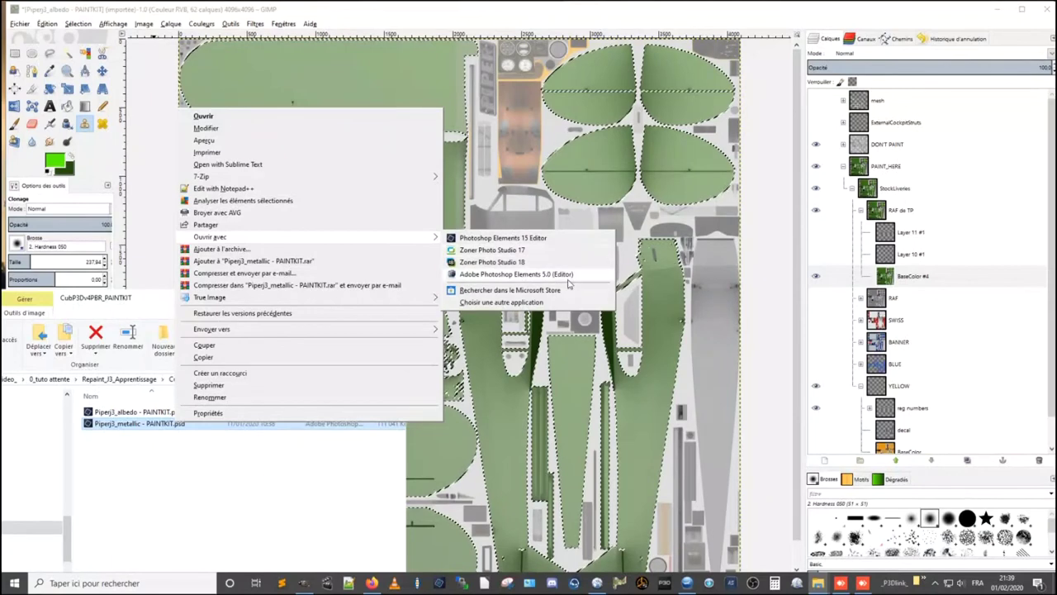
click(568, 277)
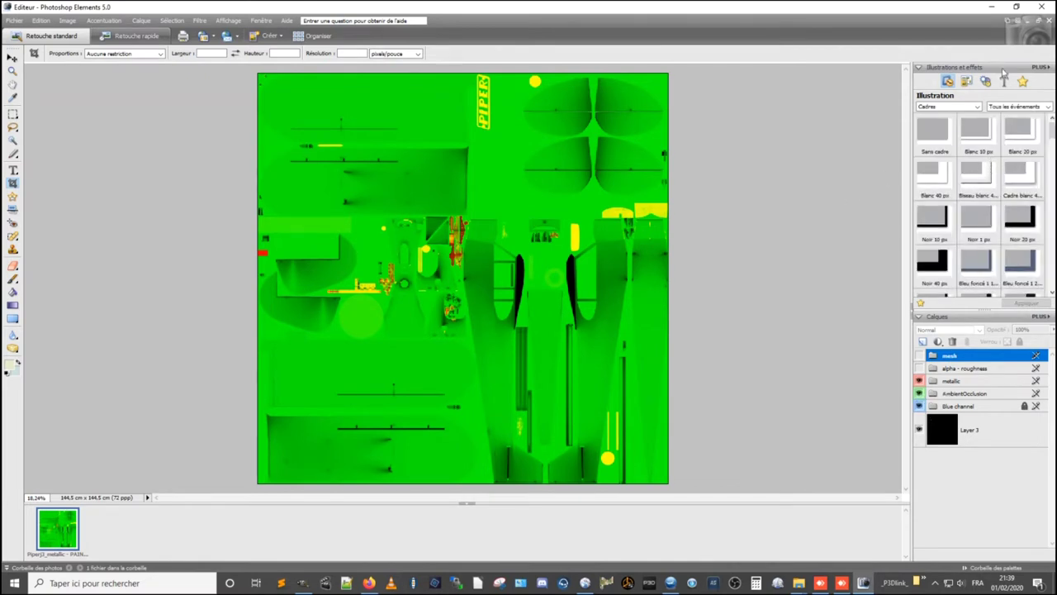
- Close Photoshop Elements 5.0 after viewing the metallic texture
click(1042, 7)
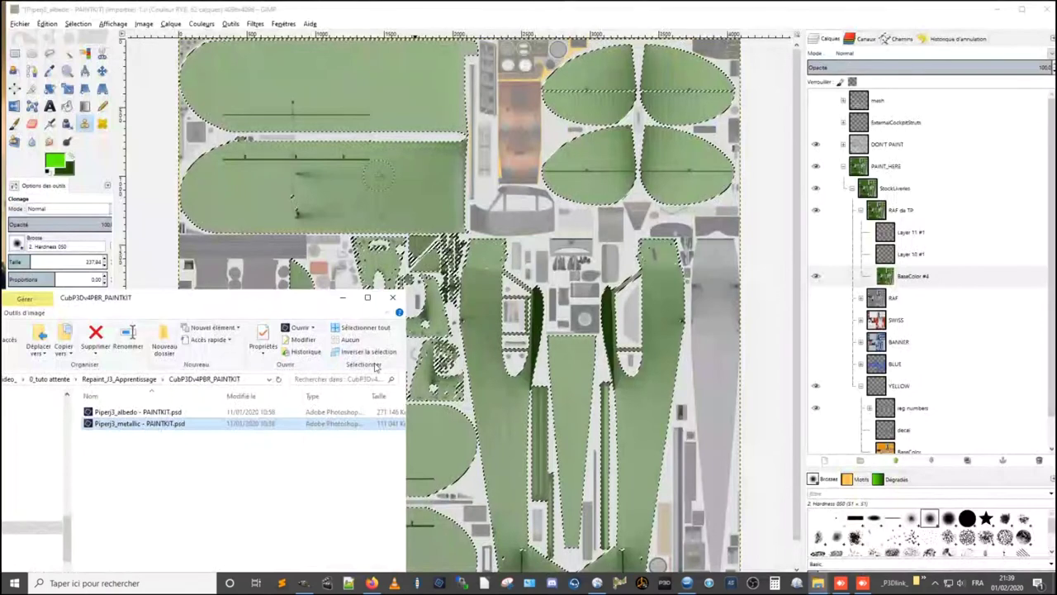
right_click(188, 423)
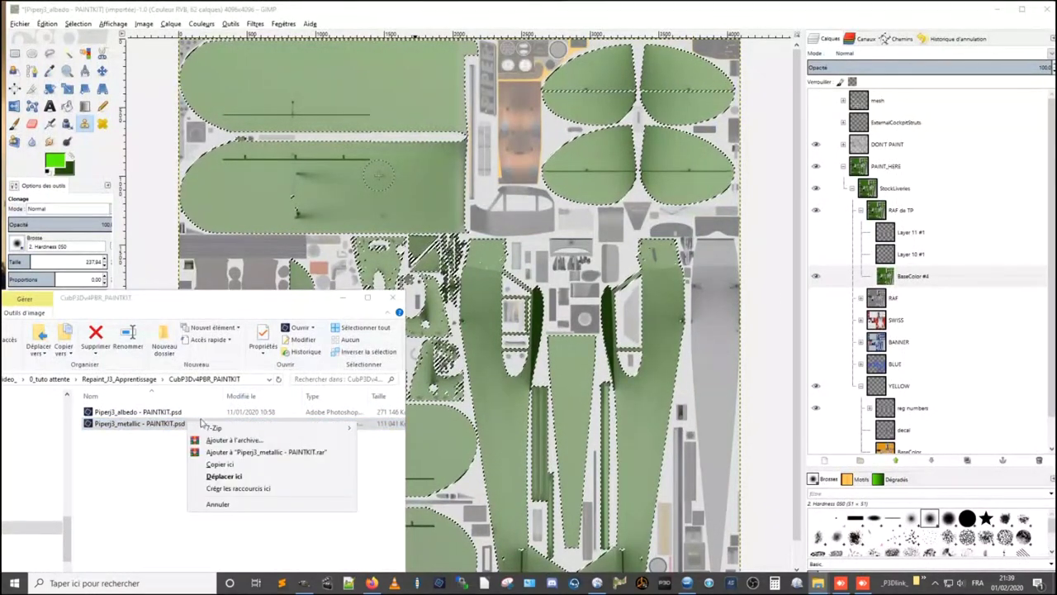
click(217, 472)
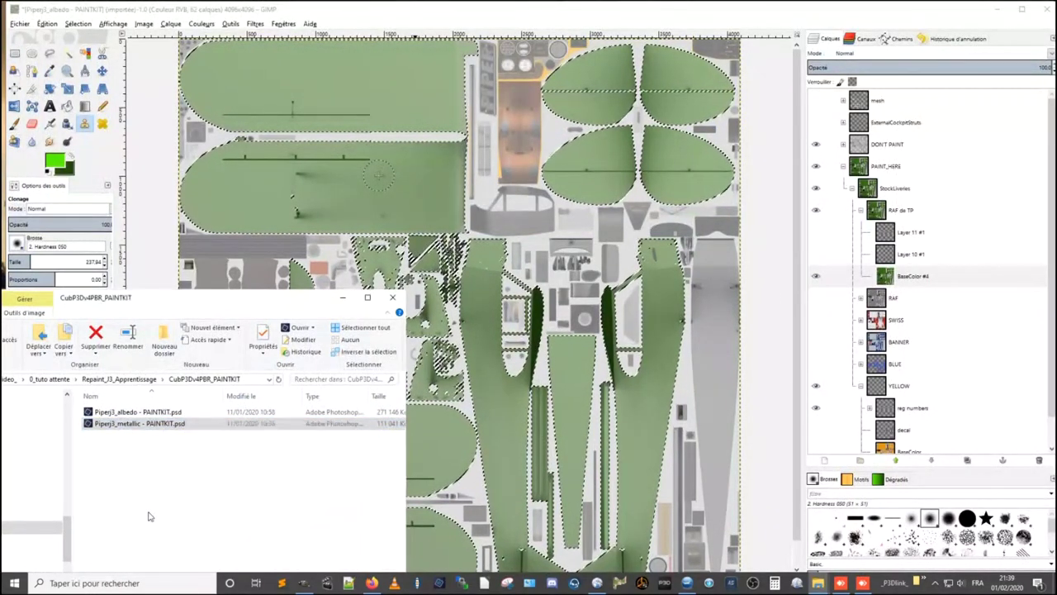
right_click(180, 424)
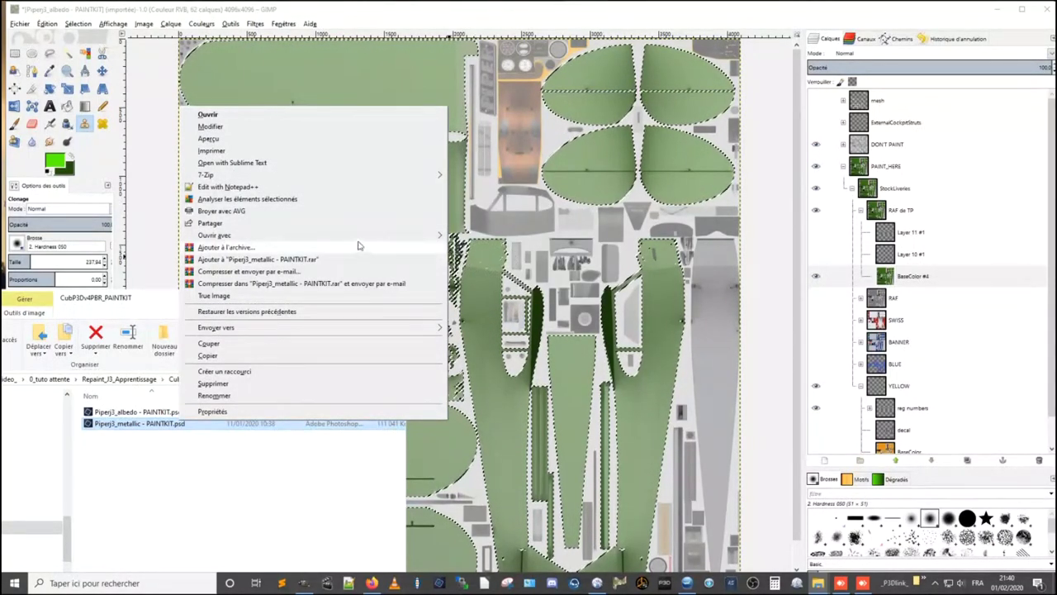
mouse_move(215, 236)
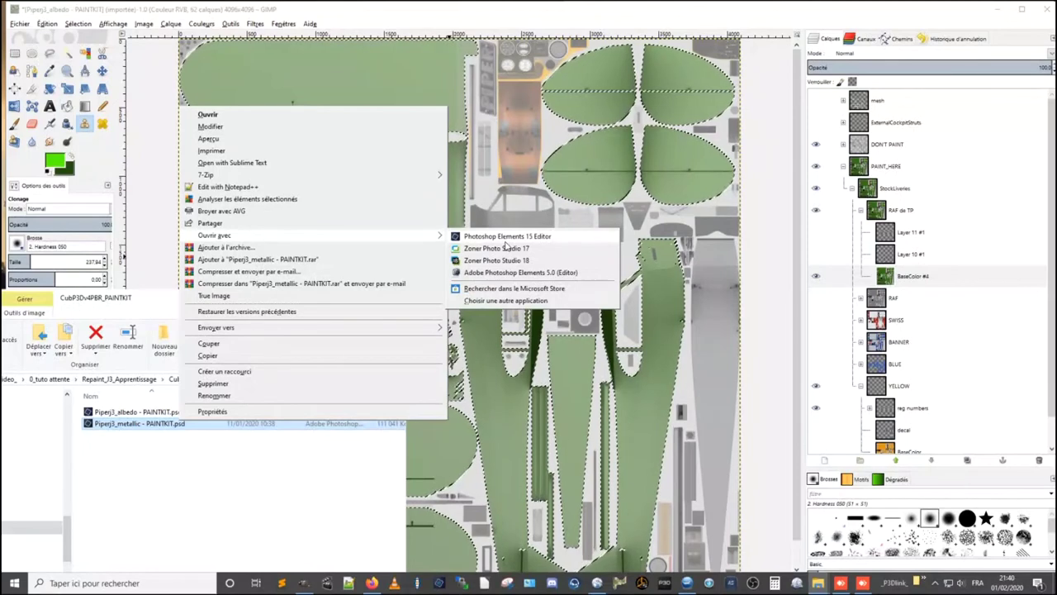
click(502, 301)
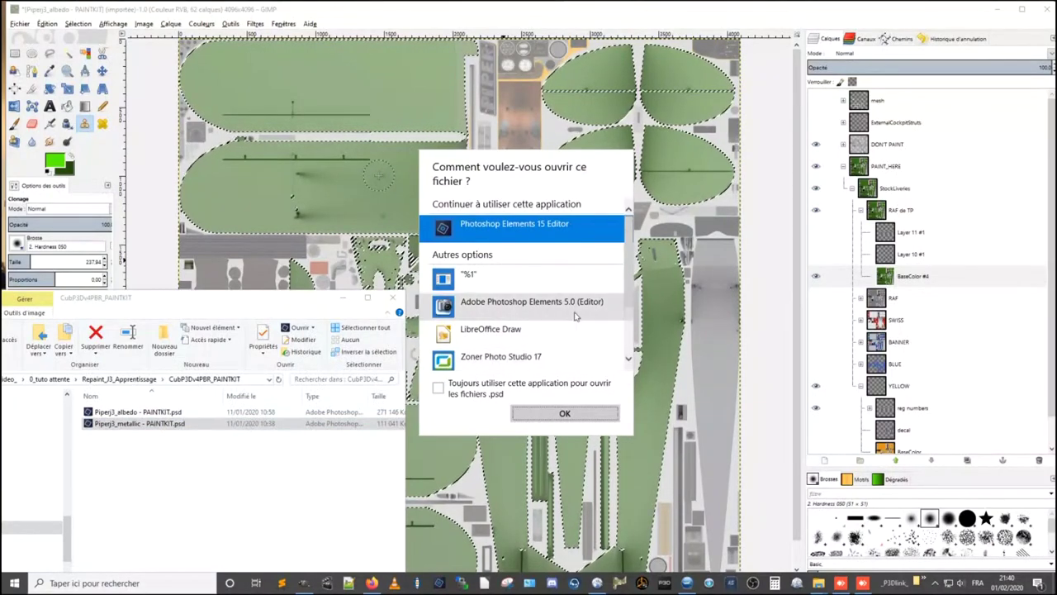
scroll(574, 319, down, 2)
scroll(576, 318, down, 1)
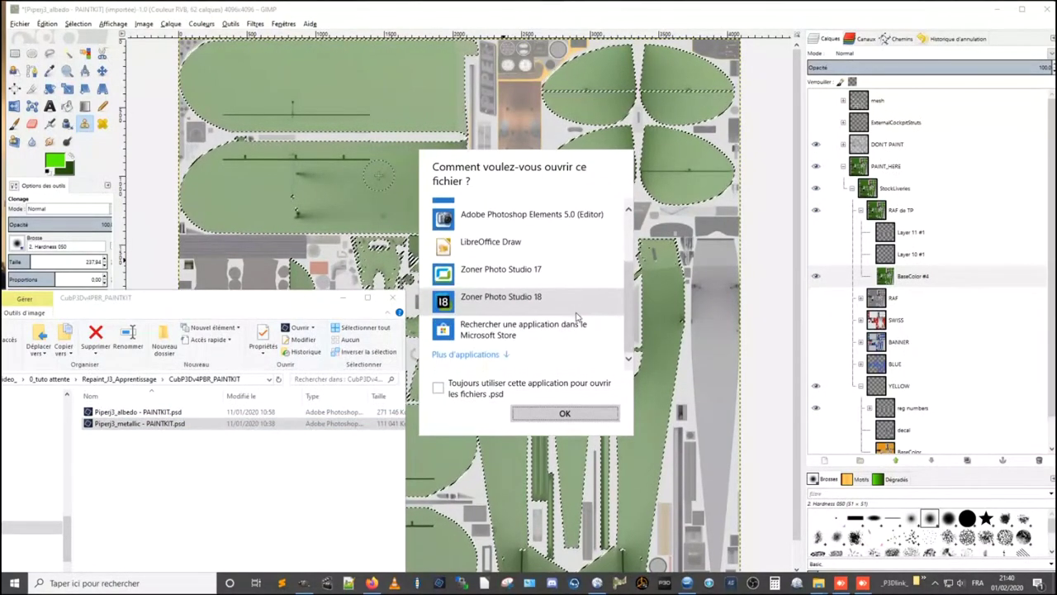
scroll(570, 322, up, 2)
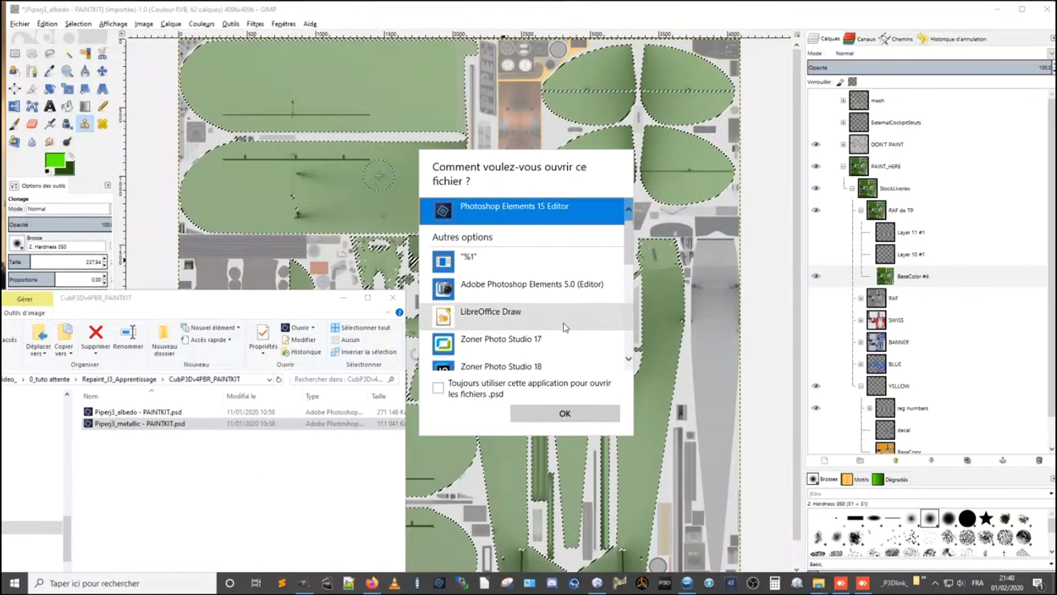
scroll(555, 310, down, 1)
scroll(555, 309, down, 1)
scroll(555, 309, down, 1)
scroll(555, 309, down, 1)
scroll(555, 310, down, 1)
key(Escape)
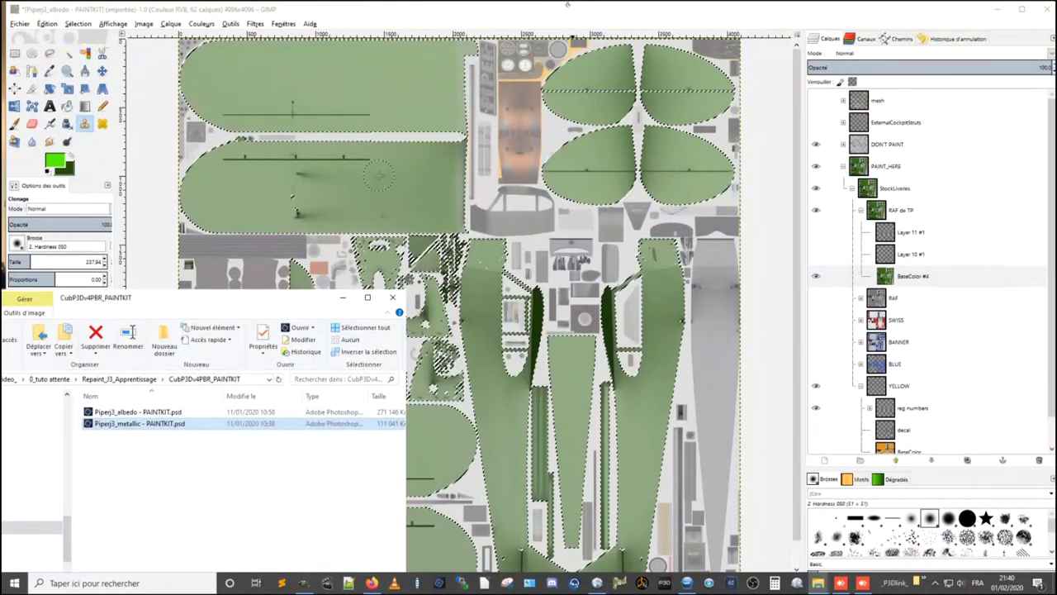
click(567, 14)
key(ctrl+w)
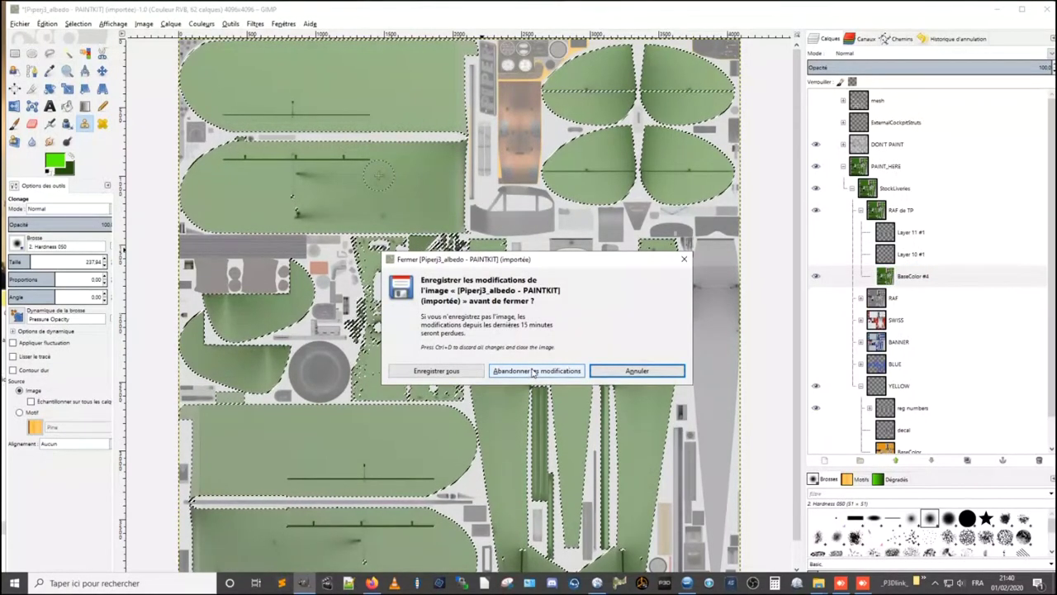
click(629, 372)
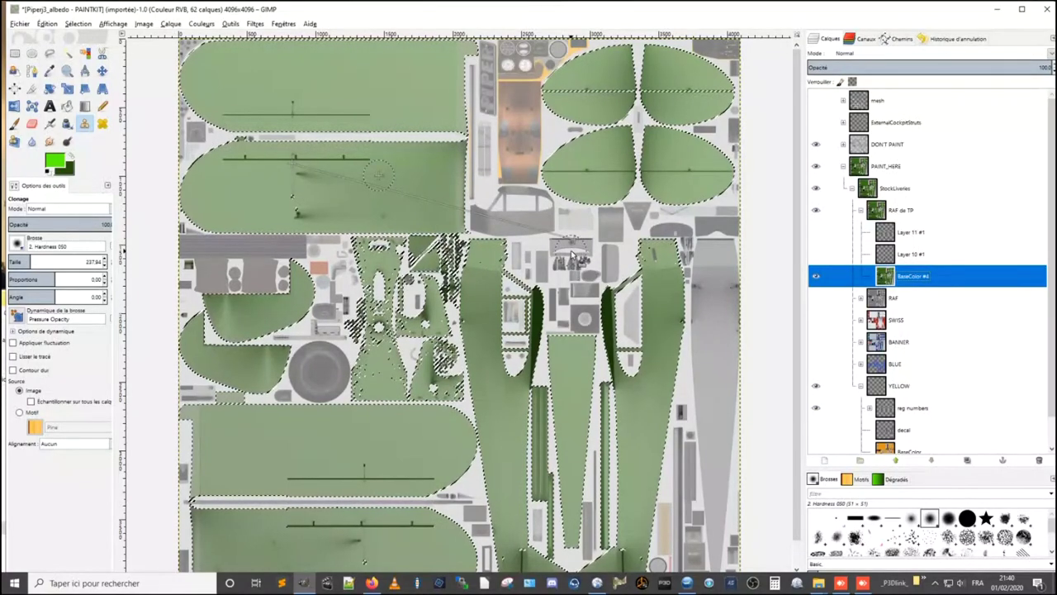
click(45, 24)
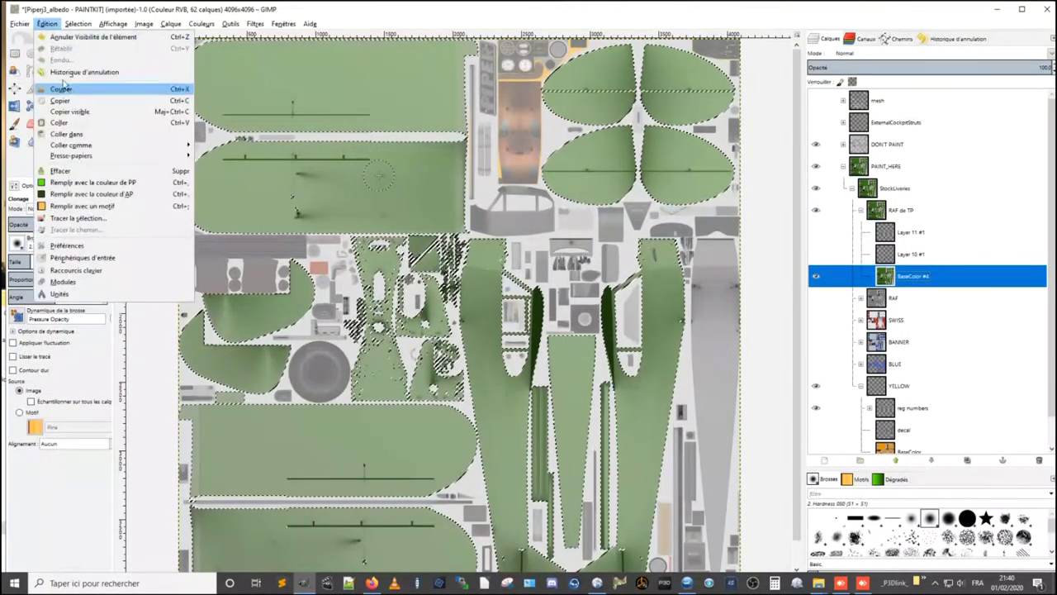
click(70, 130)
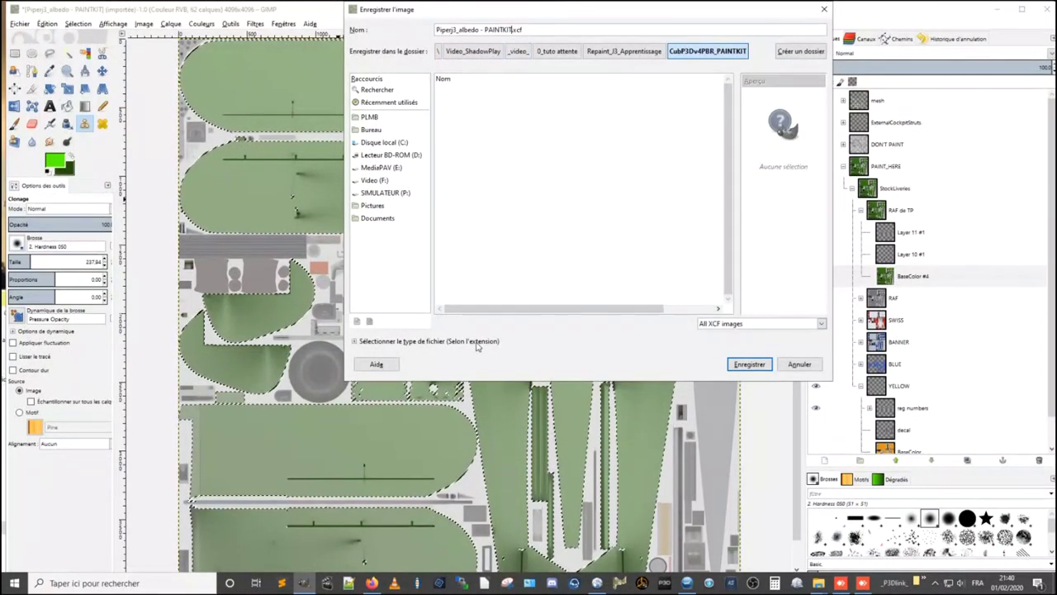
click(354, 341)
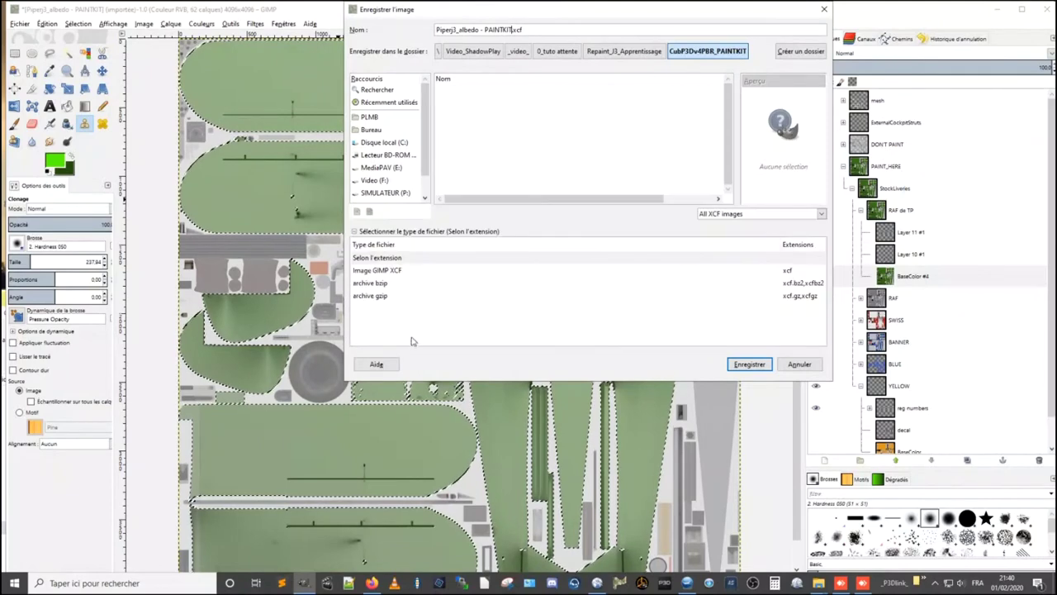
key(Escape)
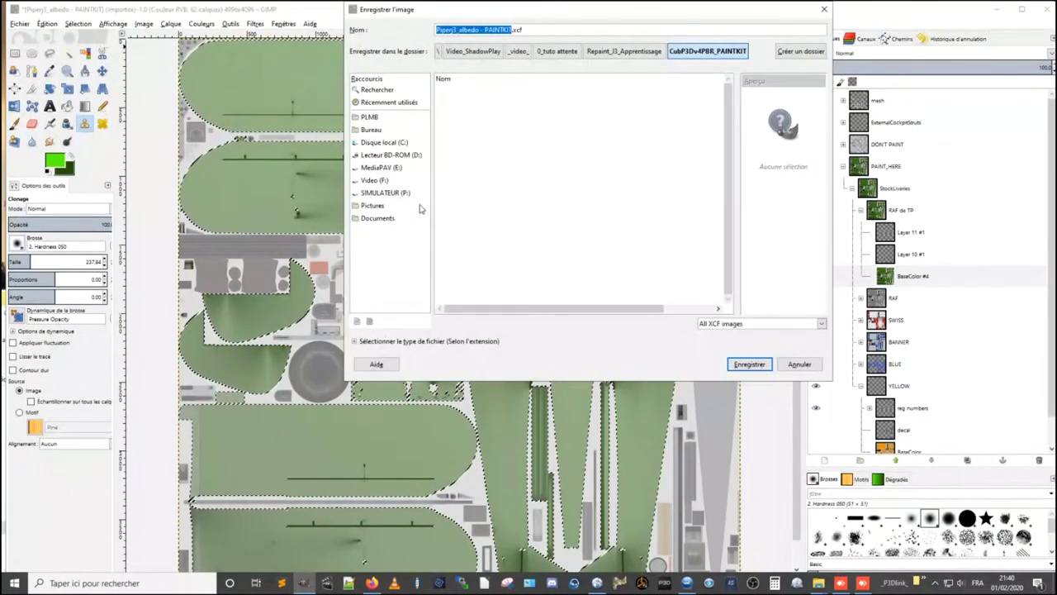
click(733, 327)
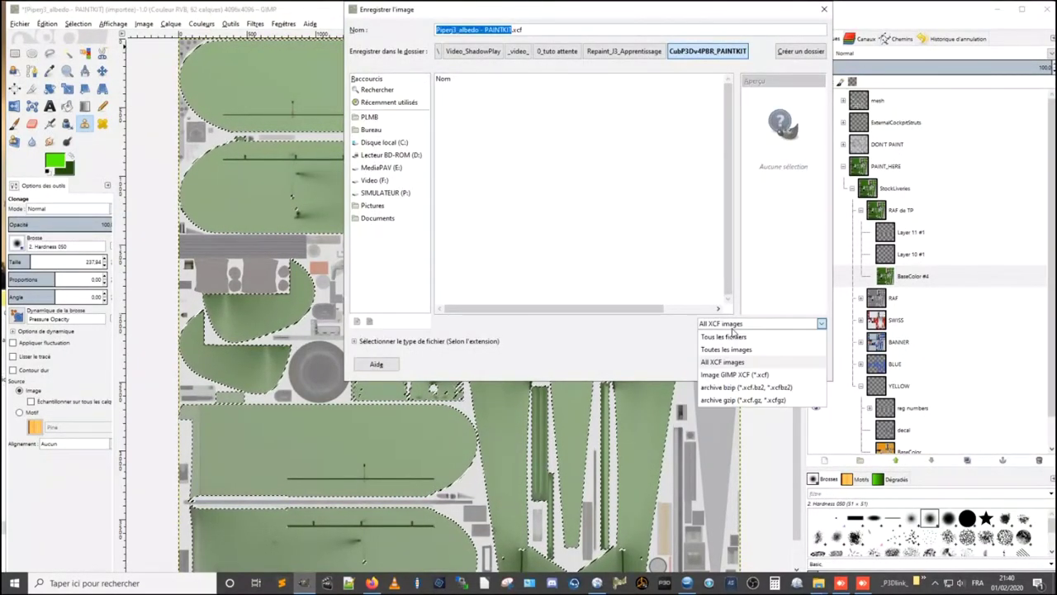
click(749, 346)
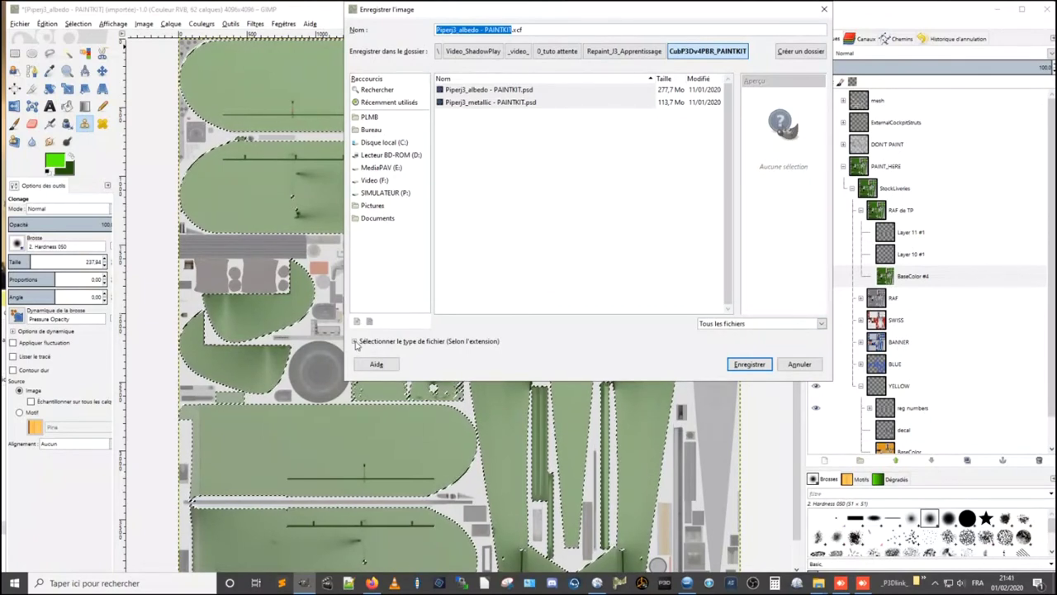
click(355, 341)
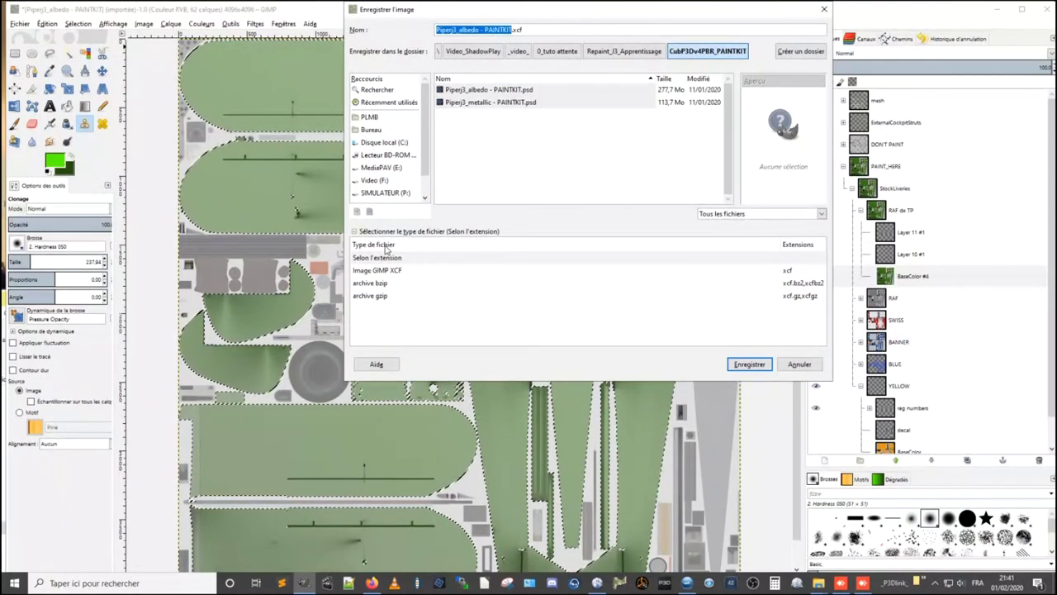
click(735, 214)
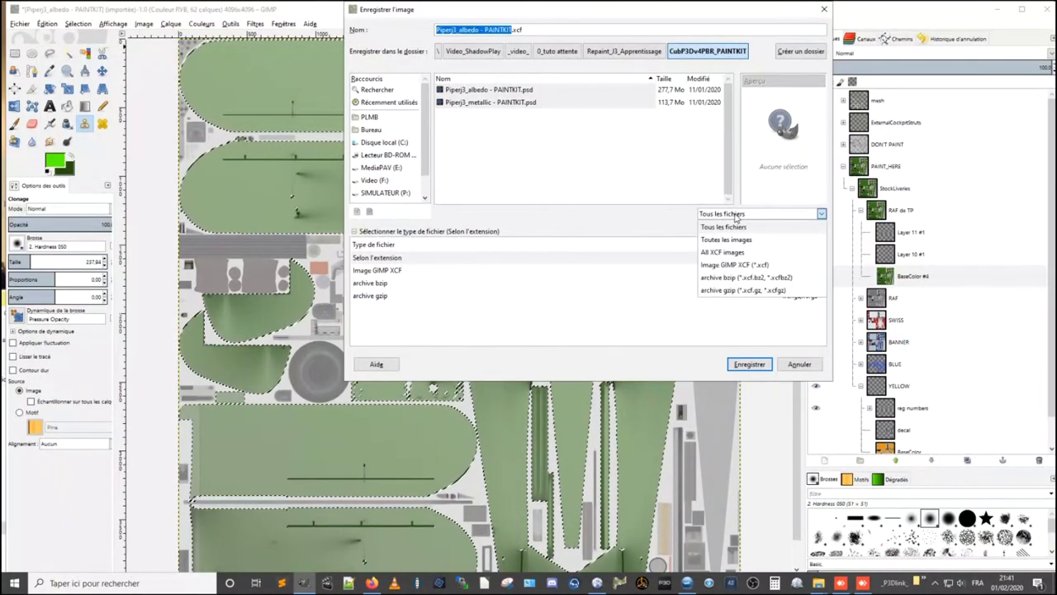
click(394, 278)
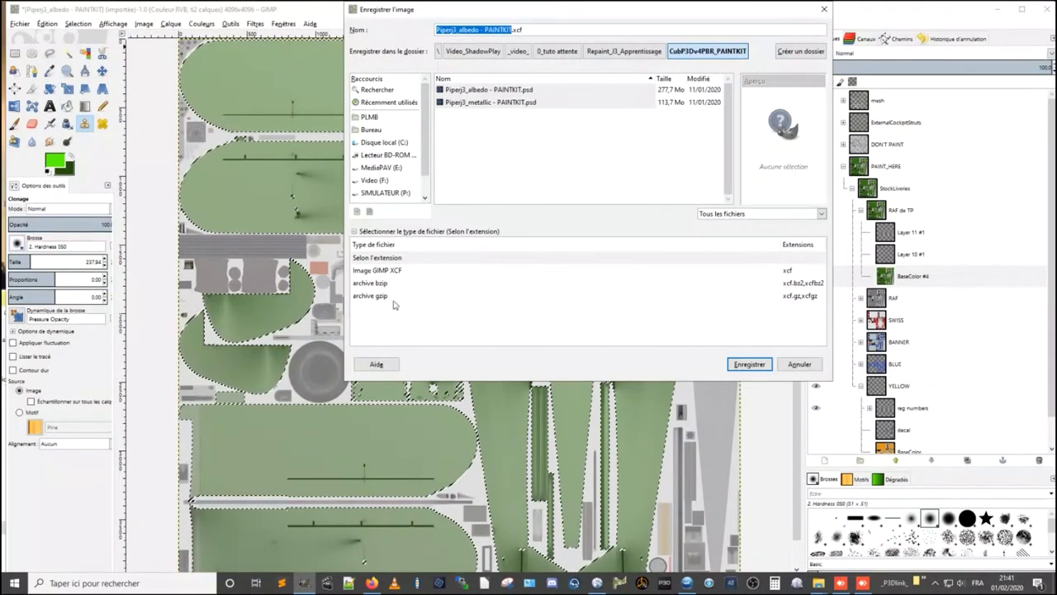
key(alt+t)
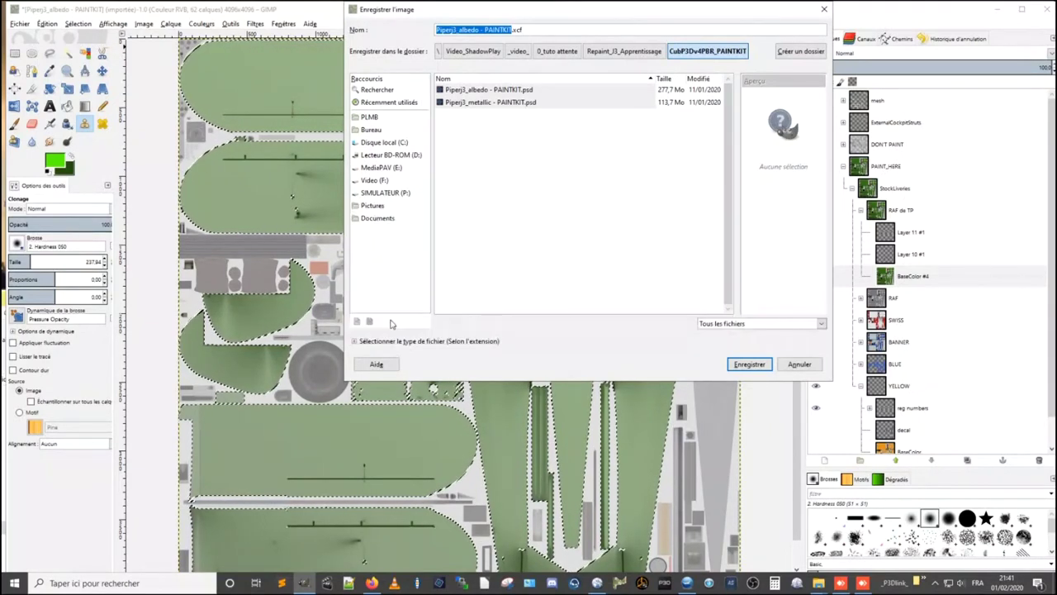
click(704, 324)
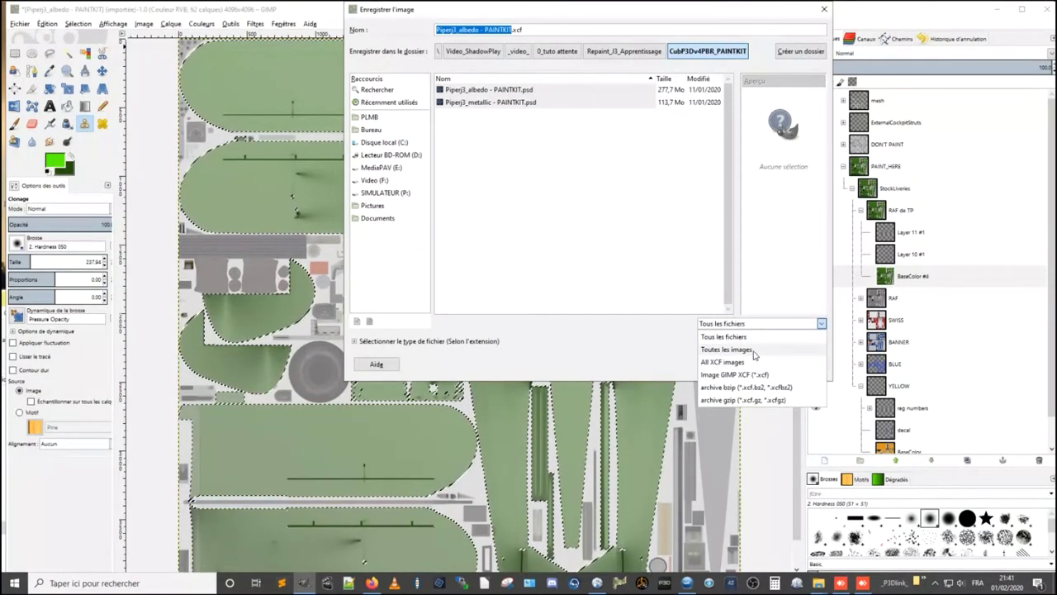
click(753, 353)
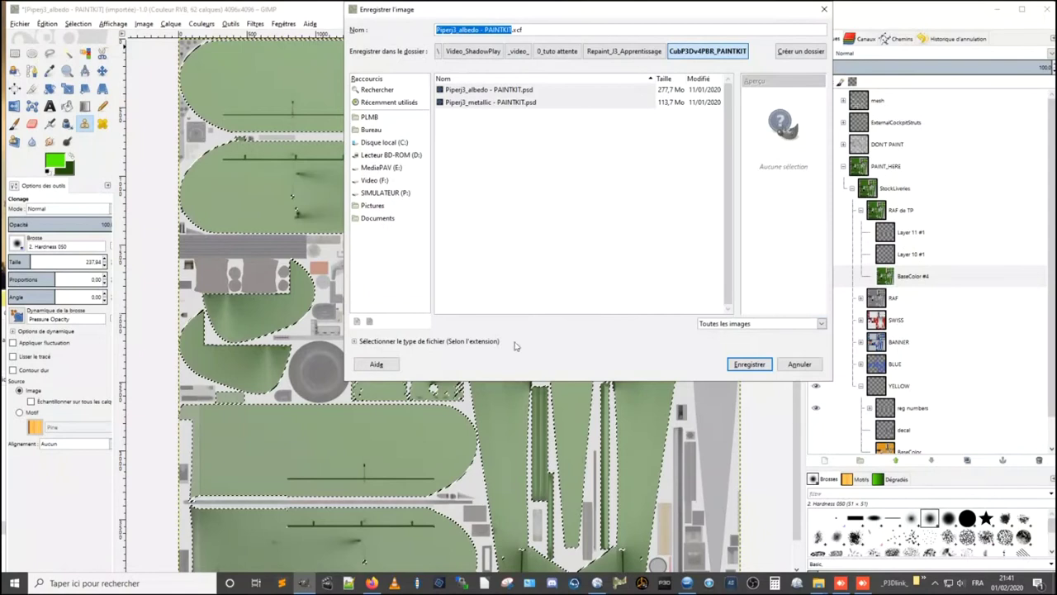
click(355, 341)
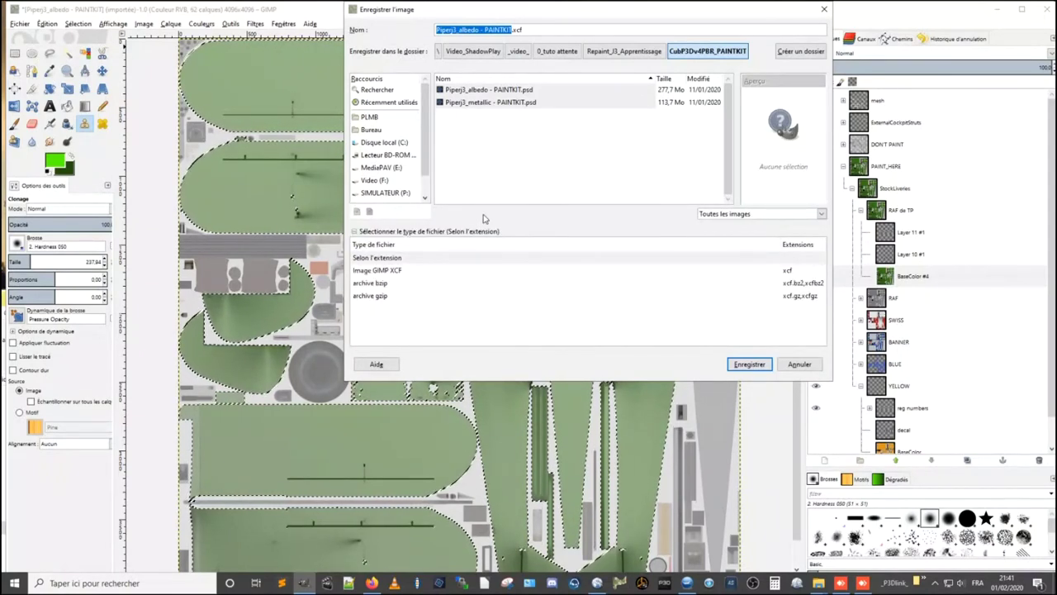
key(Escape)
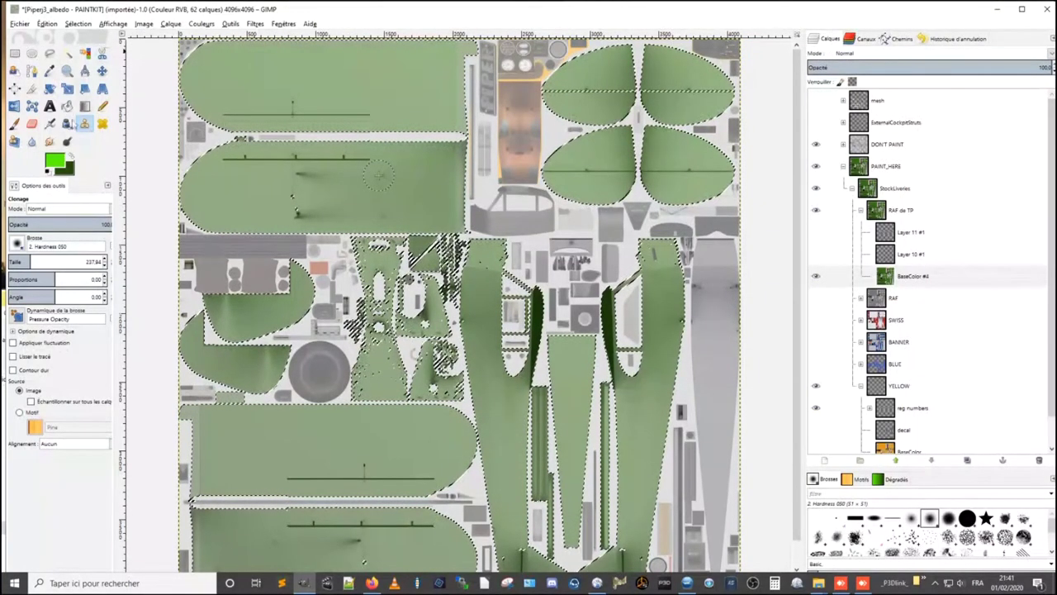
key(ctrl+shift+e)
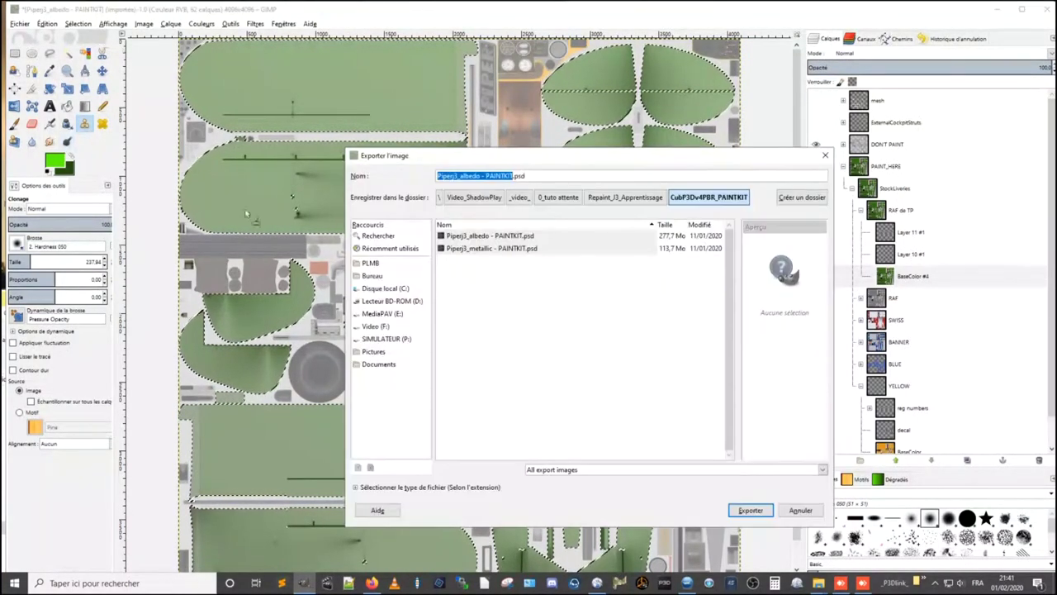
- Export the image in Photoshop format as Piperj3_albedo - PAINTKIT--TP.psd
click(569, 470)
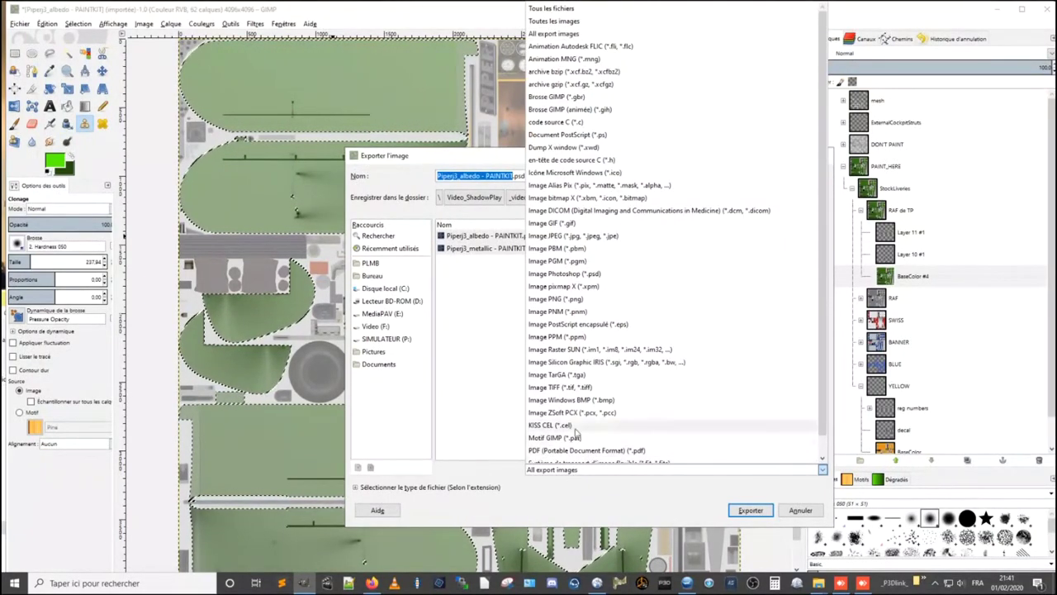
scroll(595, 413, down, 1)
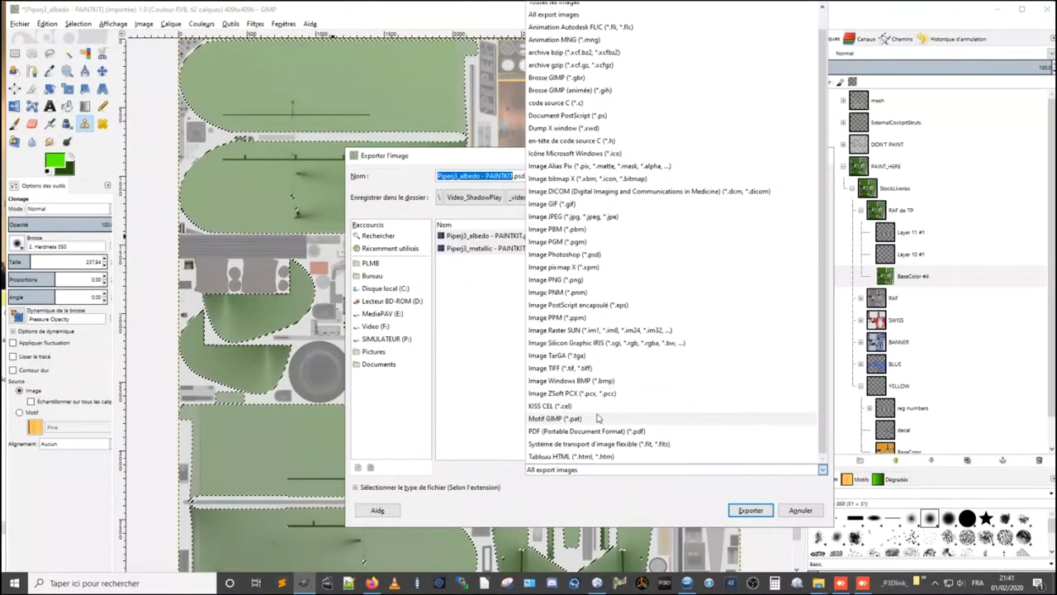
click(590, 259)
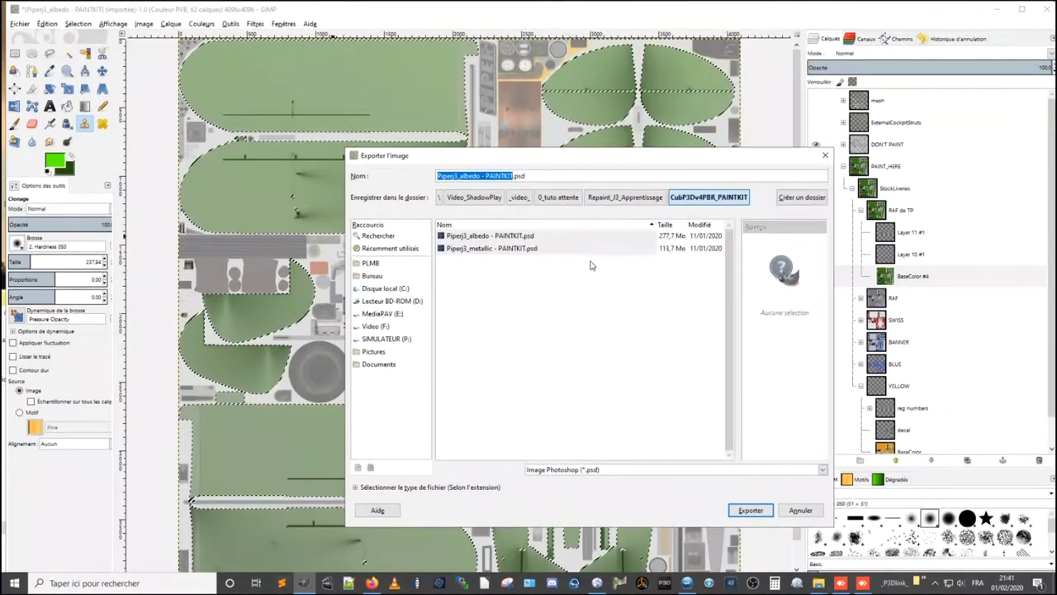
click(539, 177)
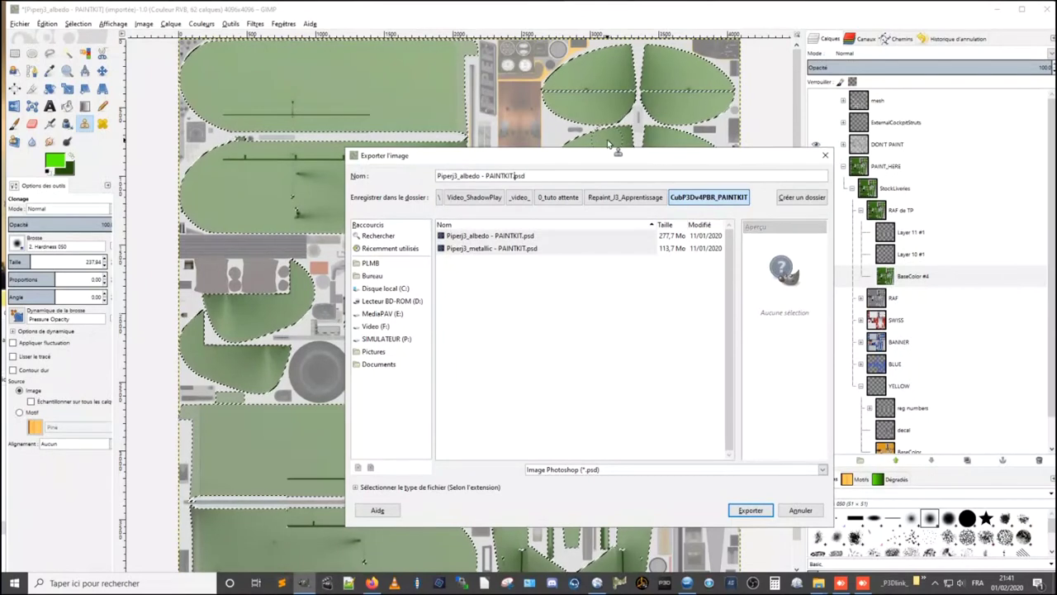
text(--TP)
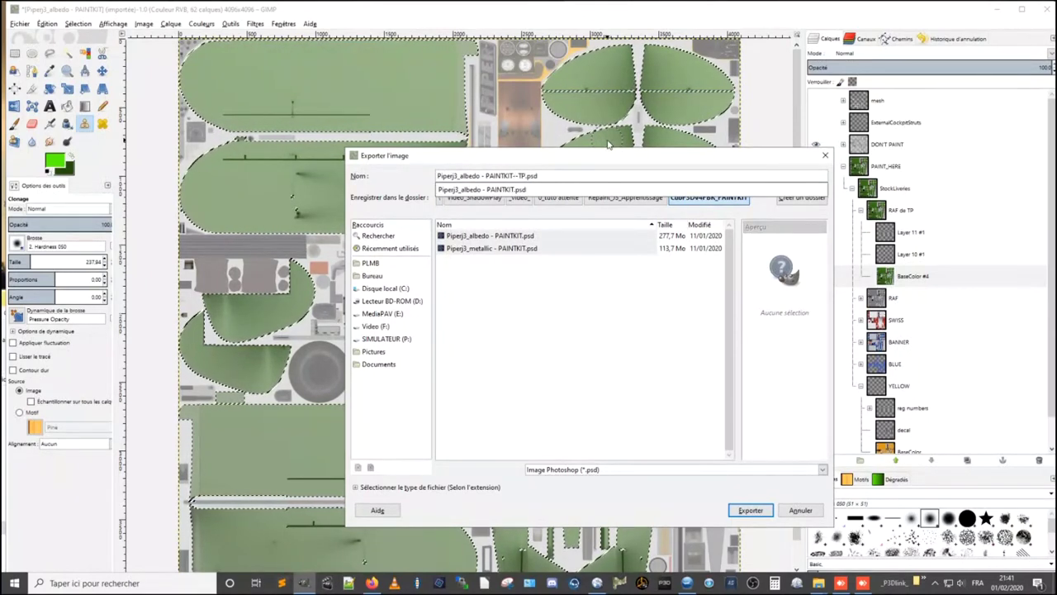
click(667, 501)
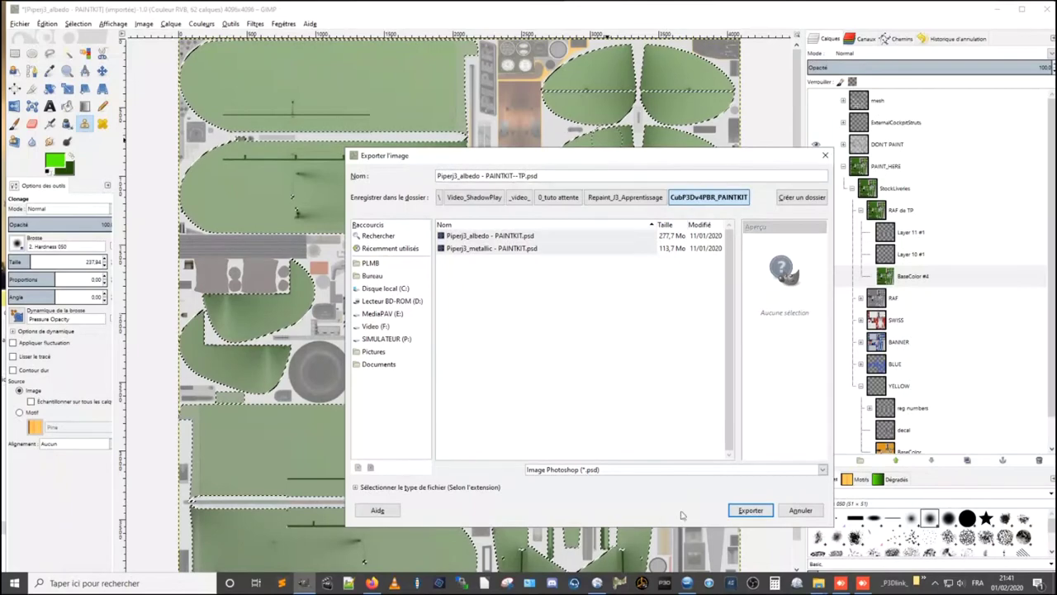
click(769, 510)
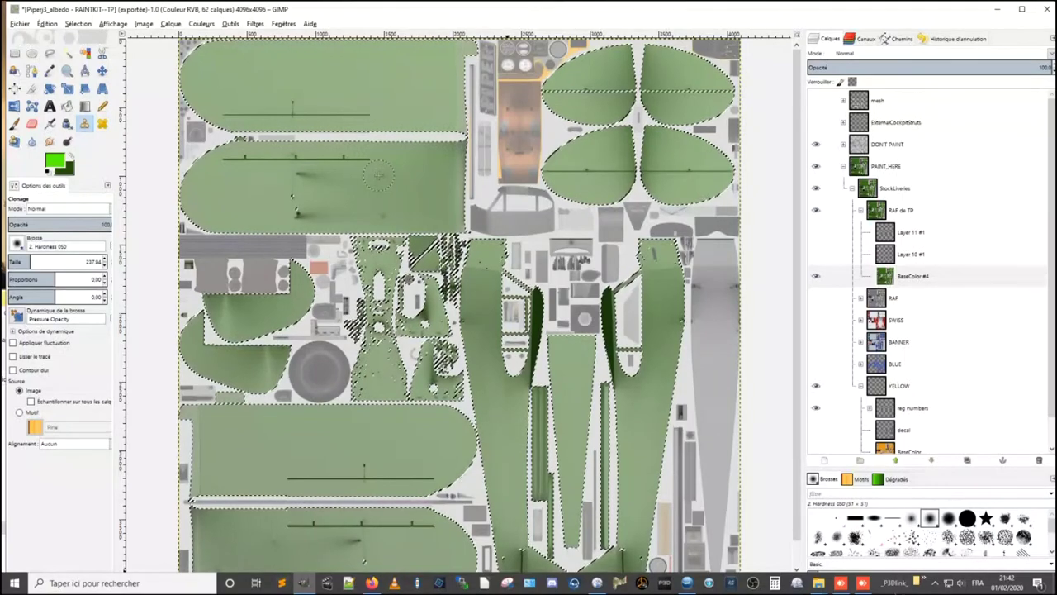
mouse_move(817, 583)
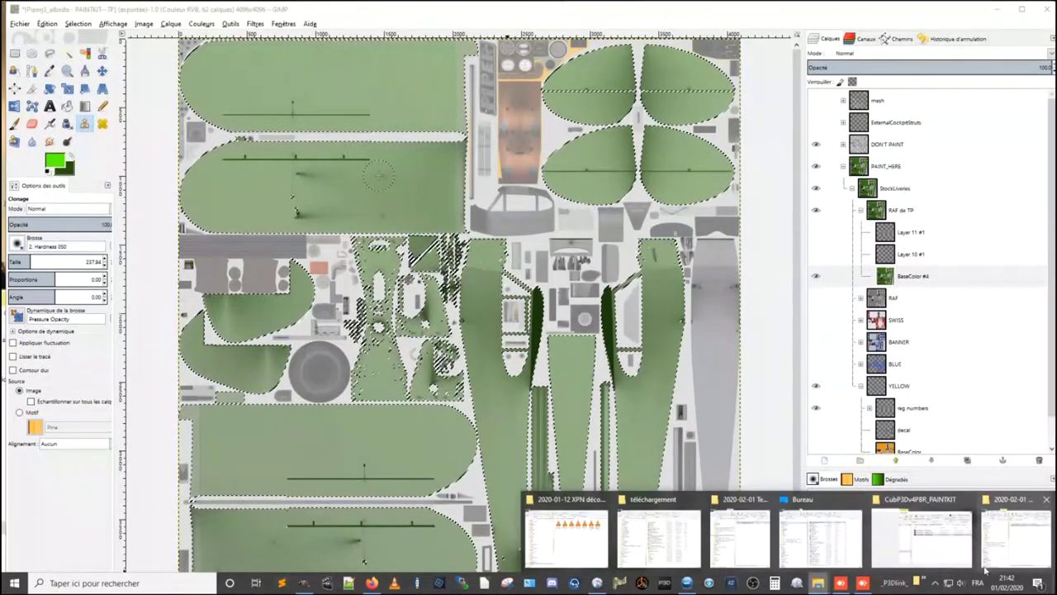
click(908, 555)
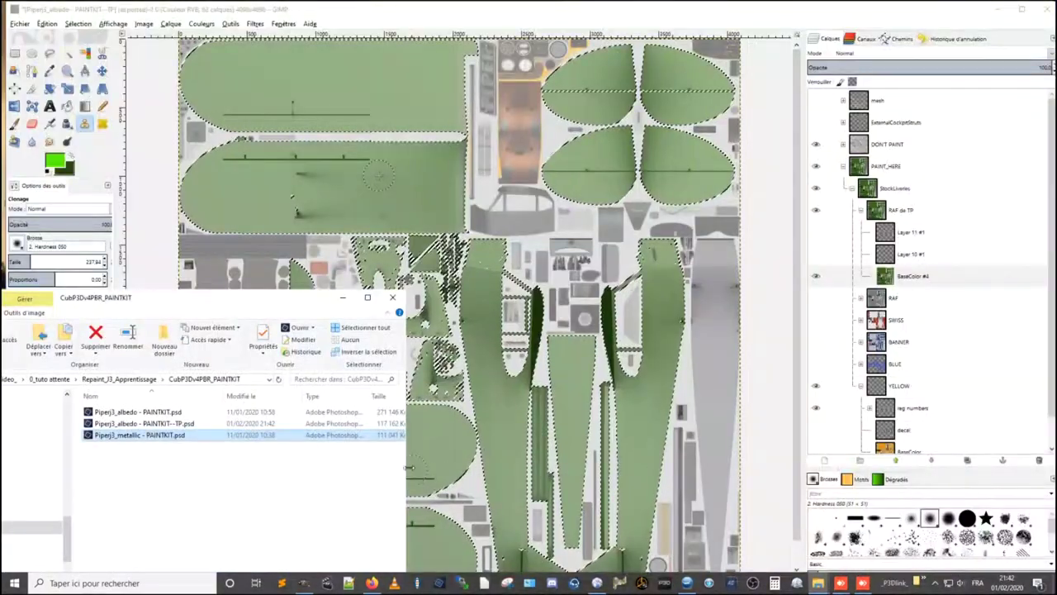
- Confirm PAINTKIT--TP.psd is in the folder, then close the GIMP image discarding changes
click(379, 422)
drag(406, 429, 533, 438)
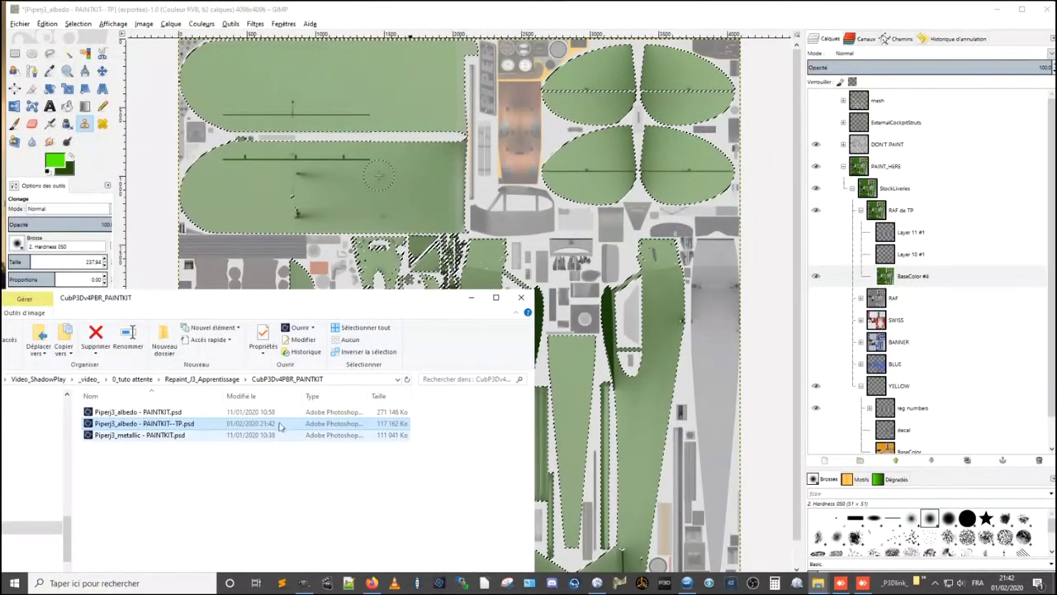
click(303, 583)
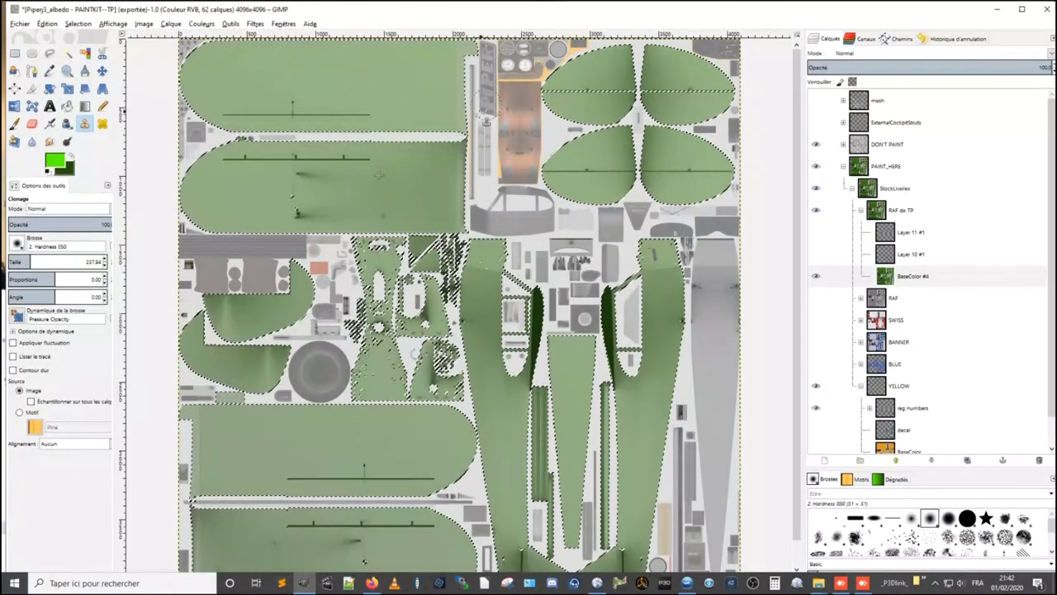
key(ctrl+w)
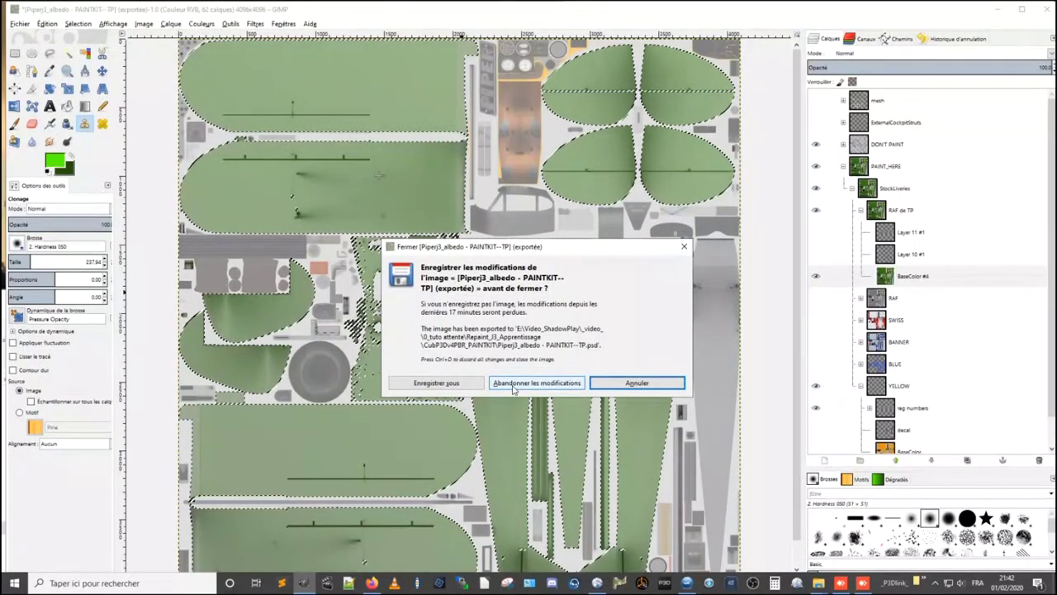
click(512, 384)
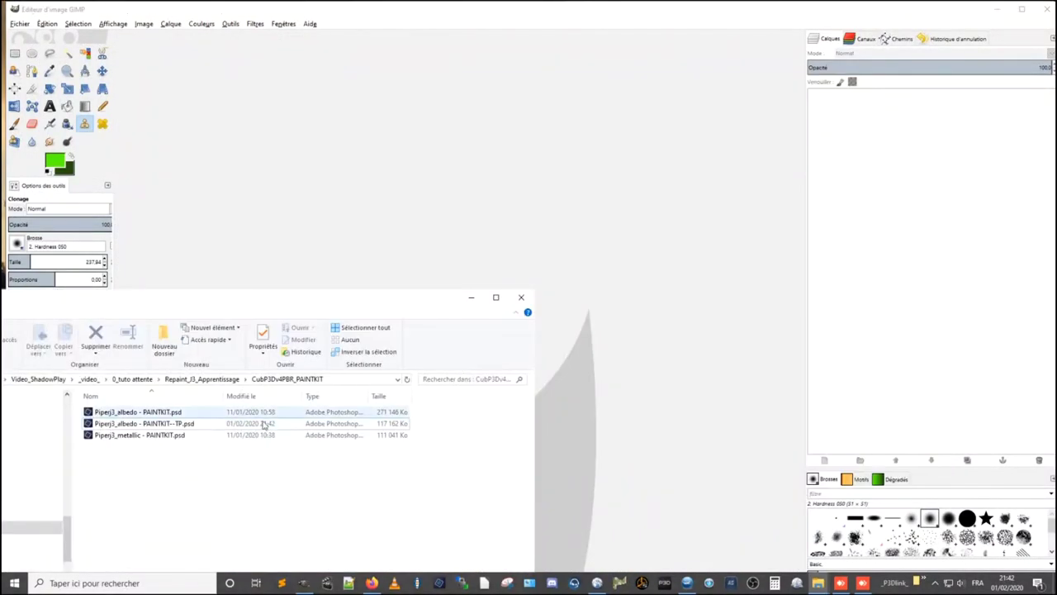
- Open Piperj3_metallic - PAINTKIT.psd in GIMP, closing the albedo file that opened by mistake
drag(148, 411, 372, 223)
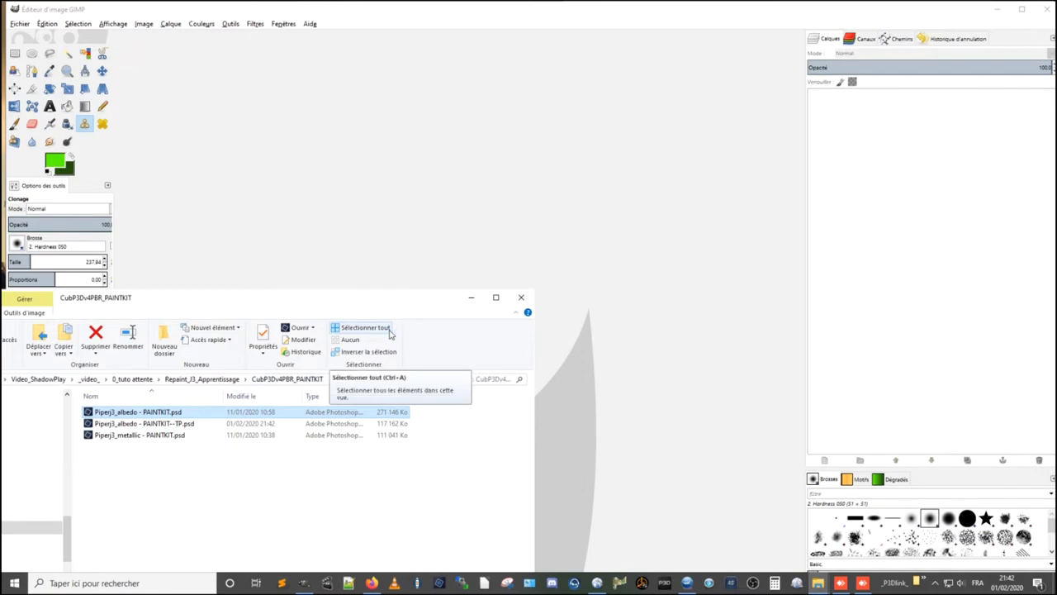
click(471, 297)
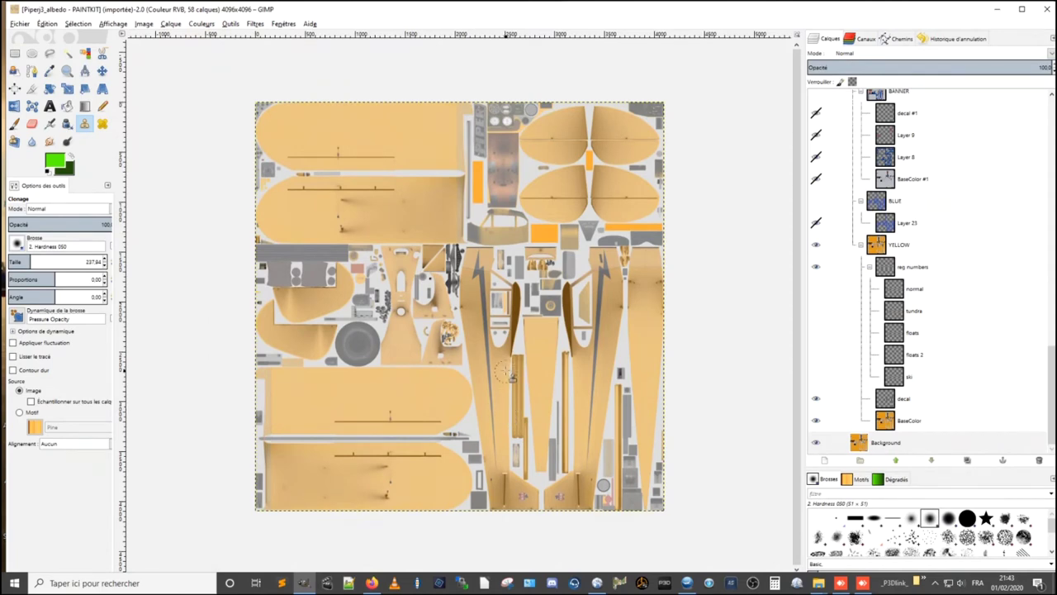
key(ctrl+w)
key(alt+Tab)
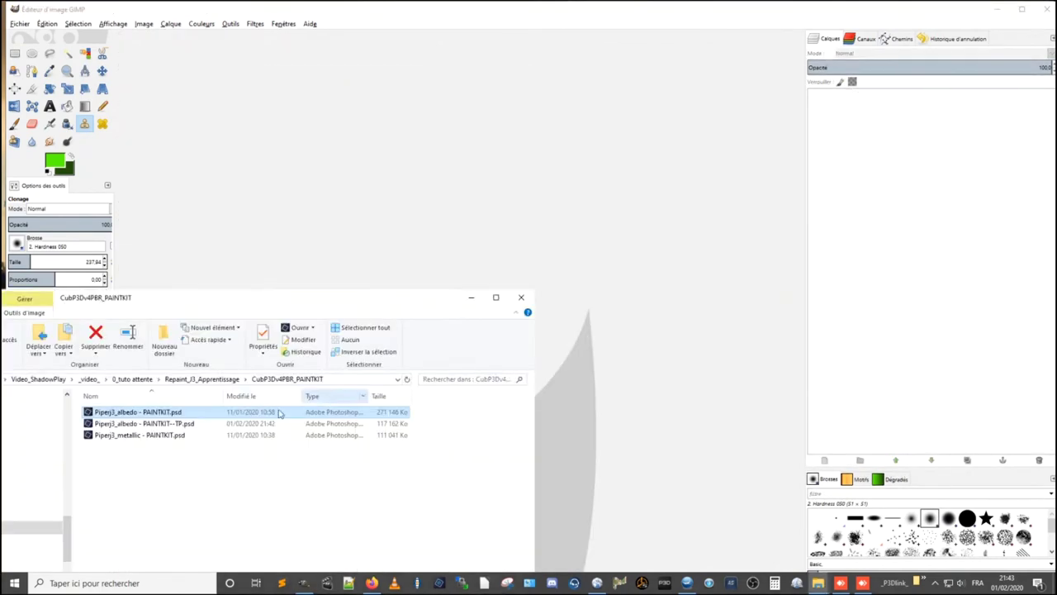
click(175, 453)
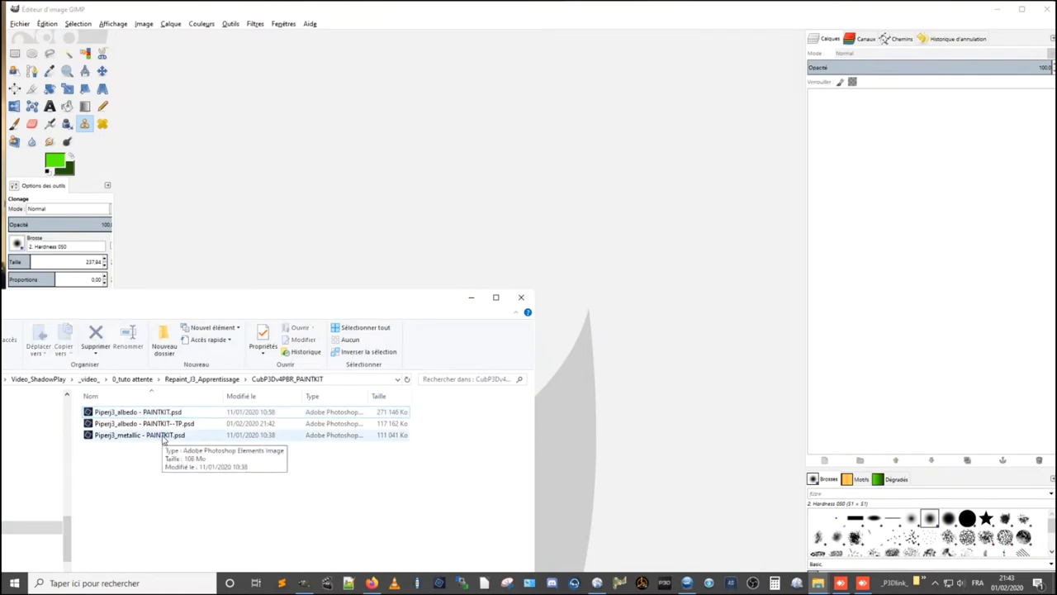
drag(163, 440, 644, 342)
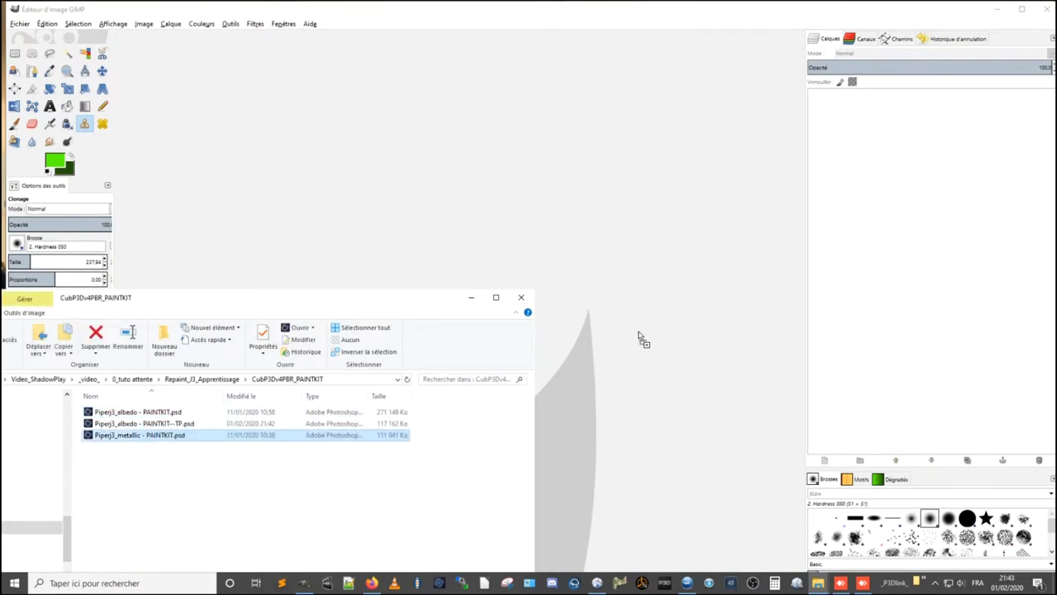
click(730, 11)
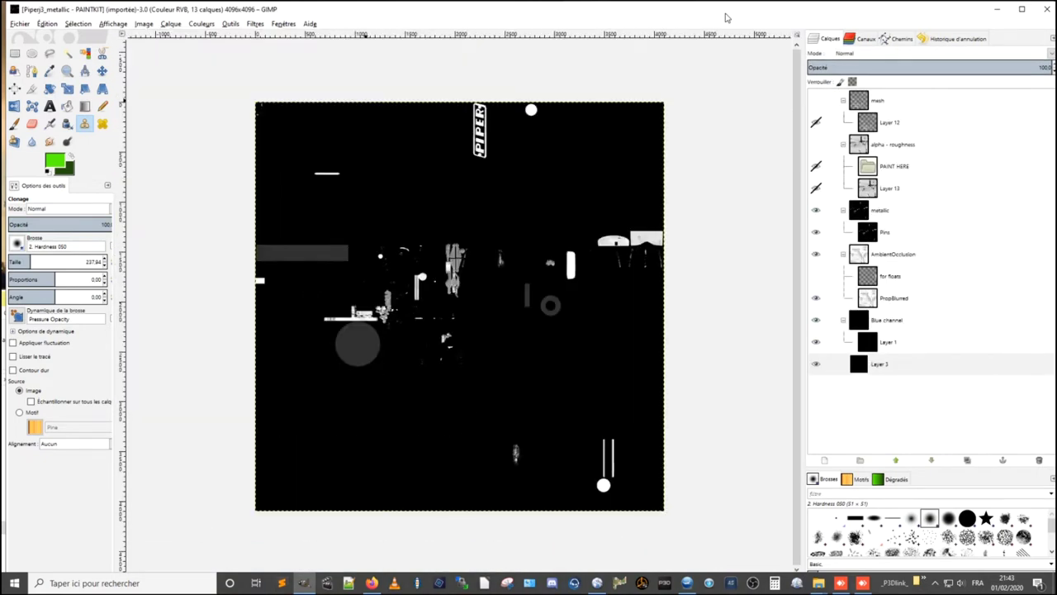
- Hide and collapse the mesh wireframe group, then show the alpha - roughness group
click(816, 99)
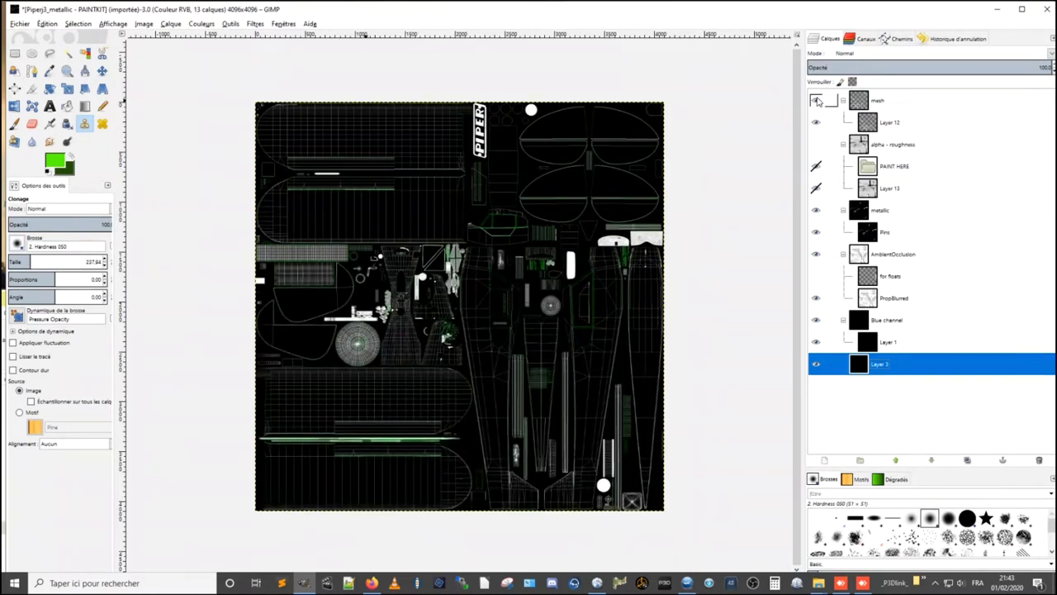
click(816, 99)
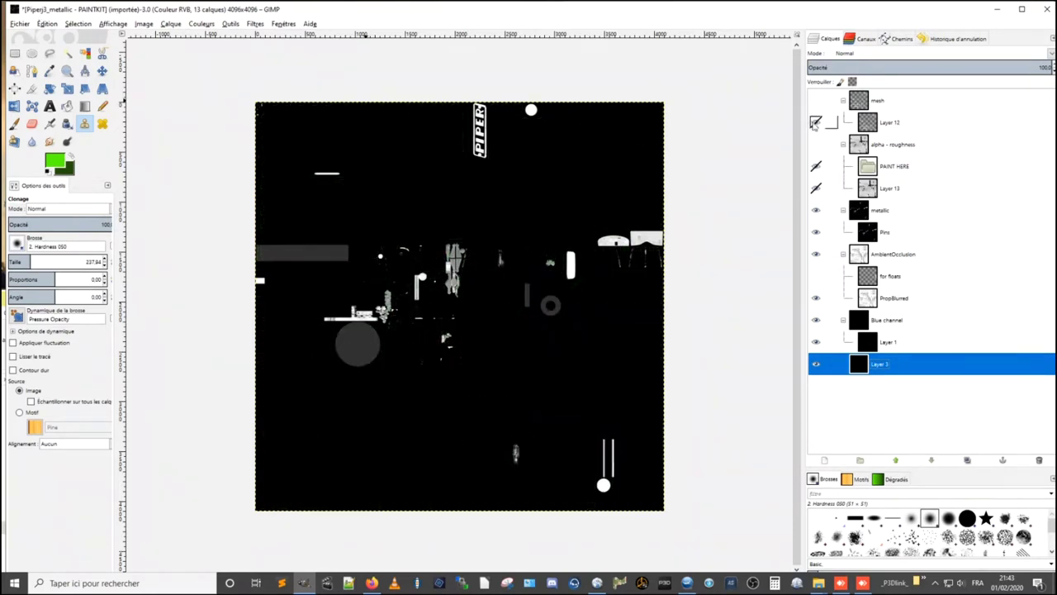
click(816, 100)
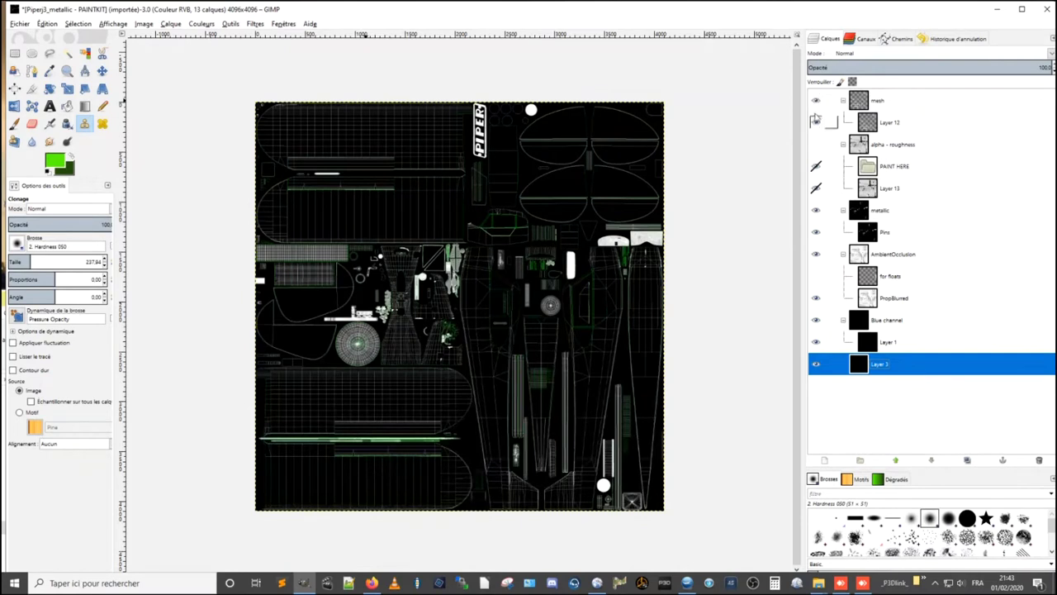
click(816, 123)
click(816, 99)
click(843, 102)
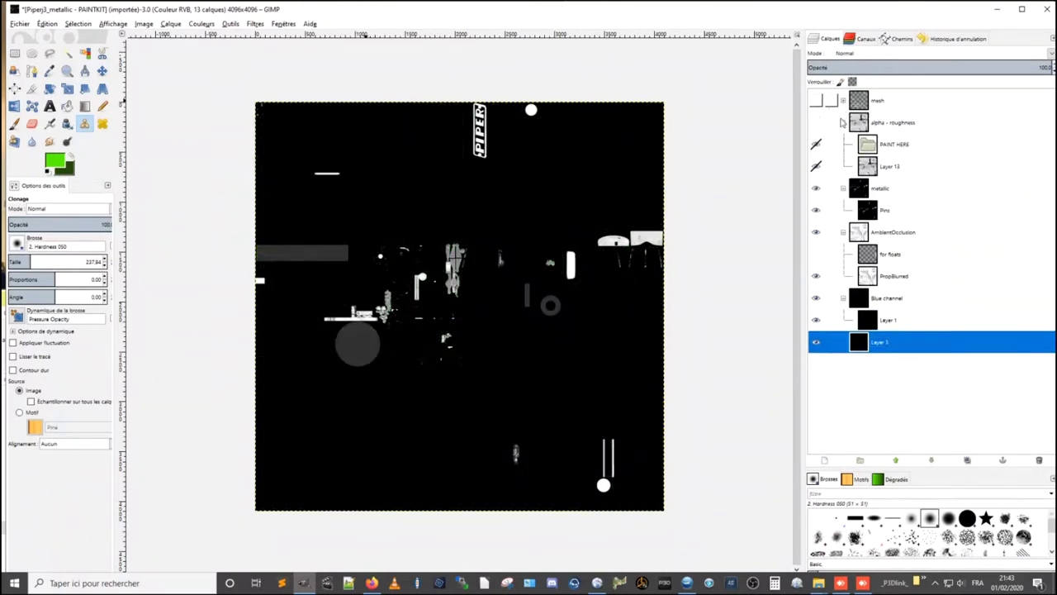
click(816, 123)
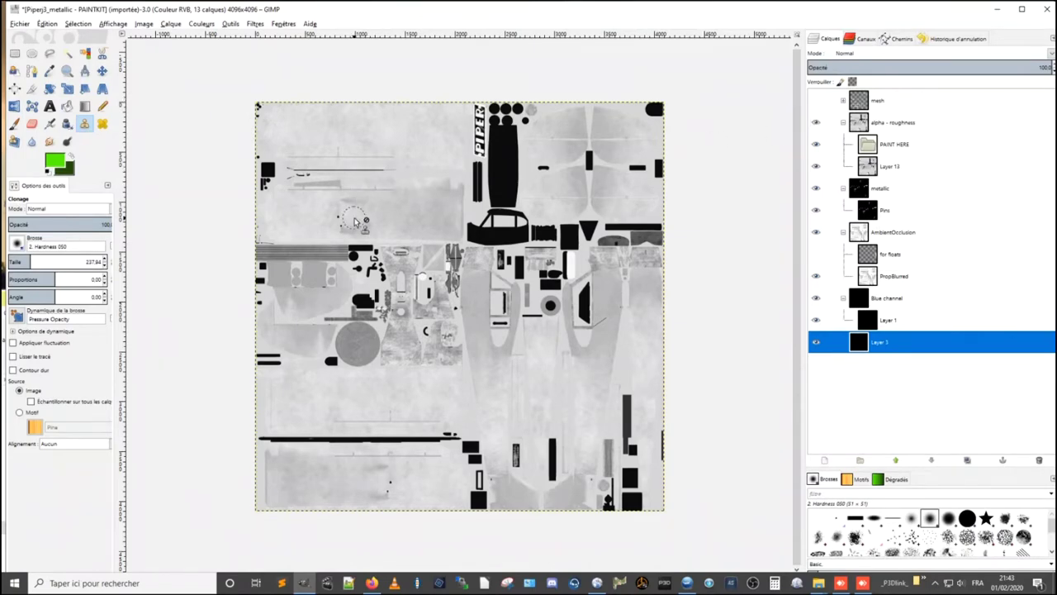
- Zoom and scroll to the central fuselage panels to inspect the roughness texture
key(plus)
key(plus)
key(plus)
key(plus)
key(plus)
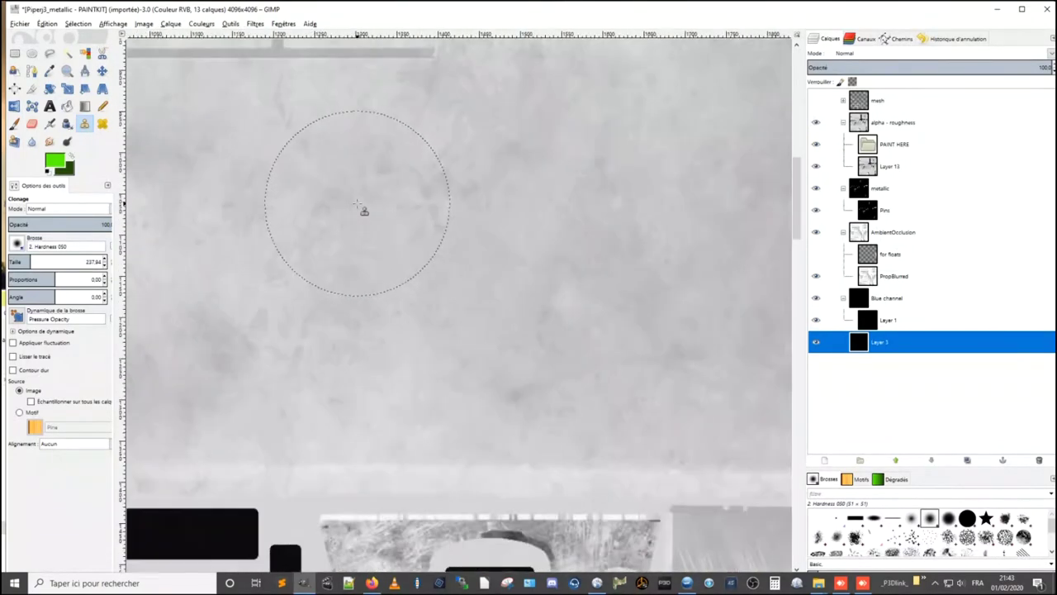
key(minus)
key(minus)
scroll(357, 206, down, 4)
scroll(357, 206, down, 2)
scroll(358, 211, down, 4)
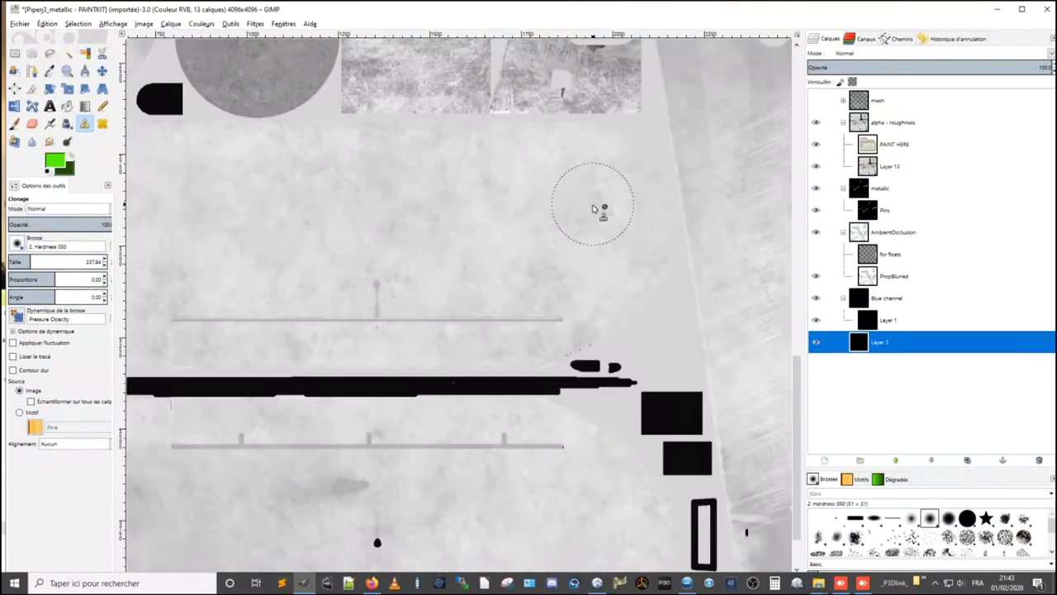
scroll(588, 219, down, 1)
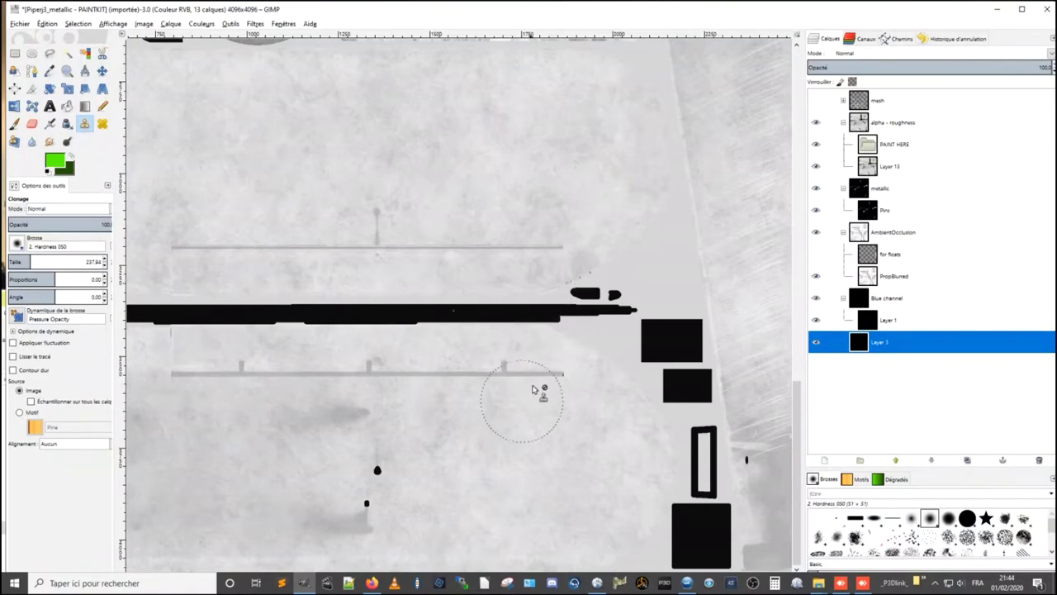
key(minus)
key(minus)
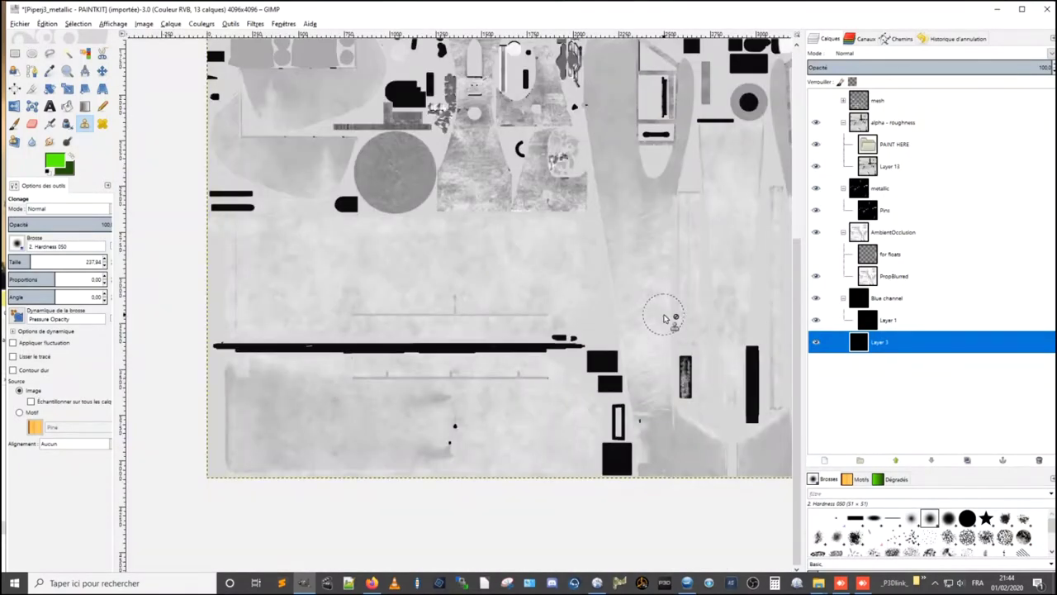
scroll(660, 310, up, 5)
scroll(653, 307, down, 3)
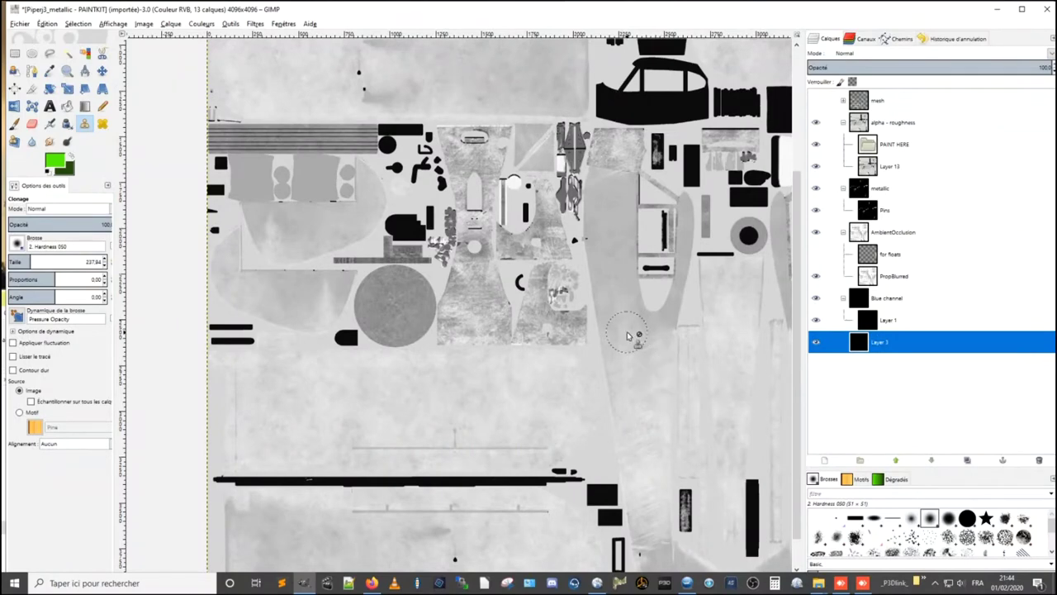
scroll(491, 268, up, 3)
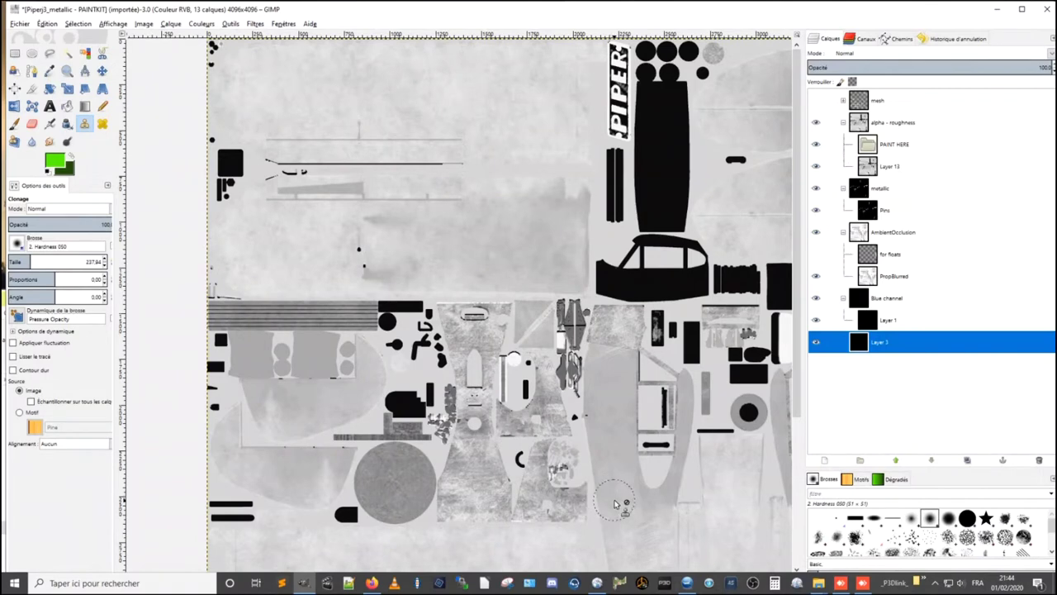
scroll(615, 440, up, 3)
scroll(617, 437, down, 2)
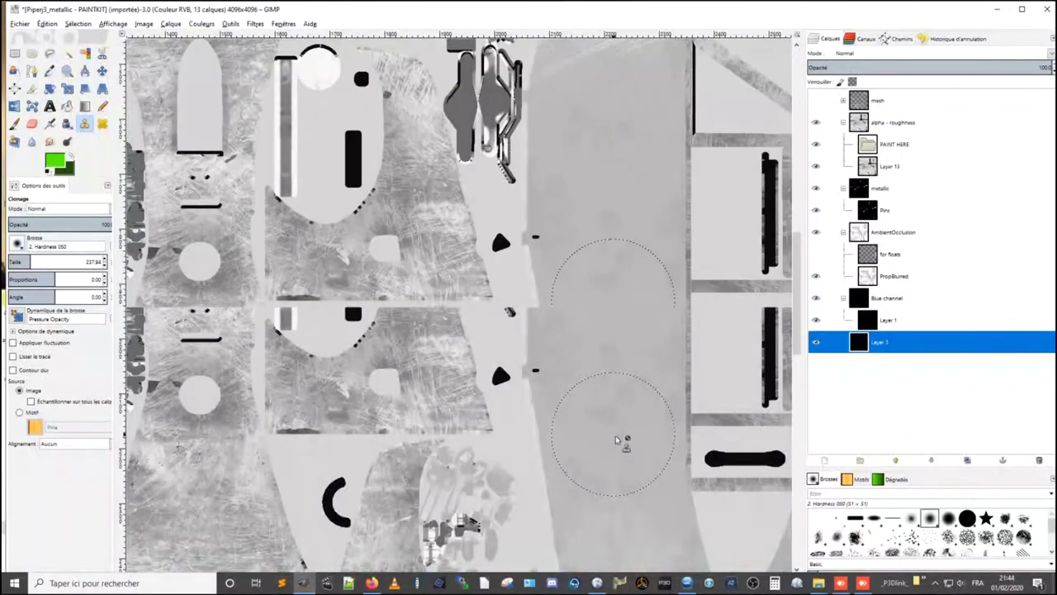
scroll(625, 439, down, 3)
scroll(636, 369, up, 1)
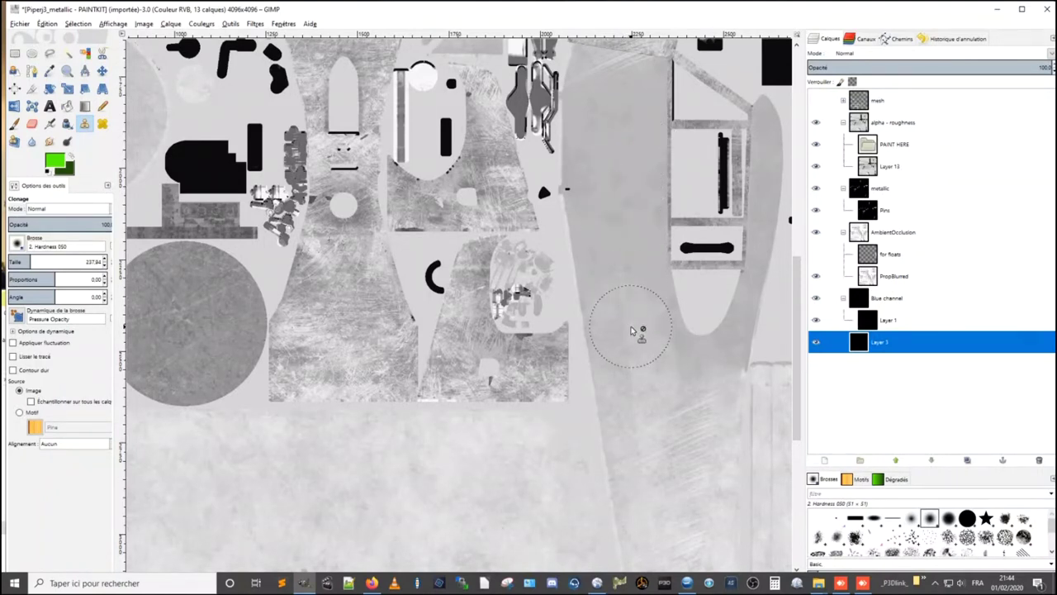
- Set a clone source, try a stroke, and toggle group visibilities to compare layers
ctrl+click(632, 330)
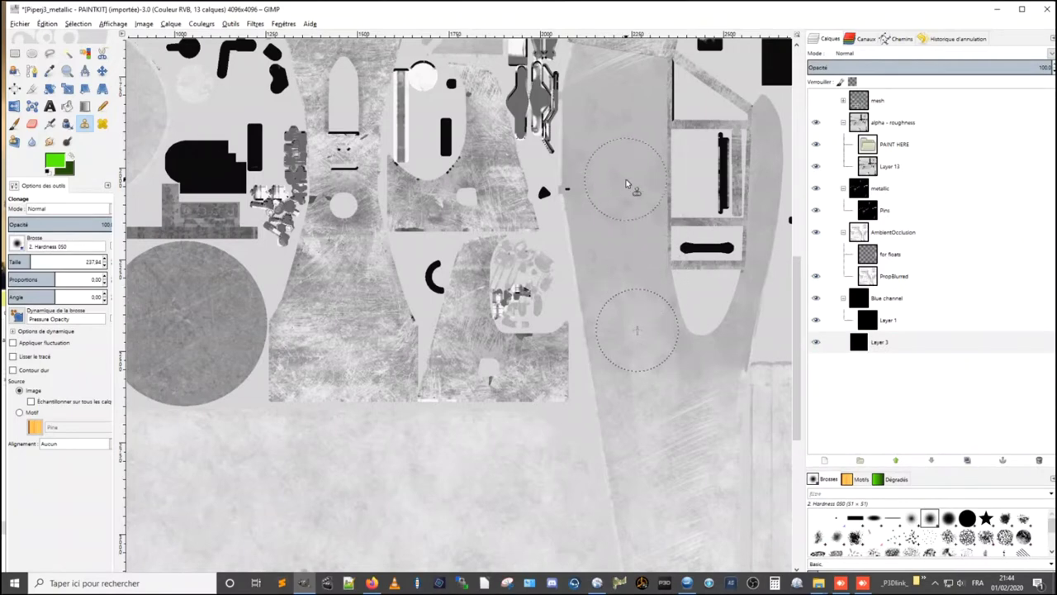
drag(628, 183, 634, 168)
click(825, 211)
click(815, 342)
click(818, 344)
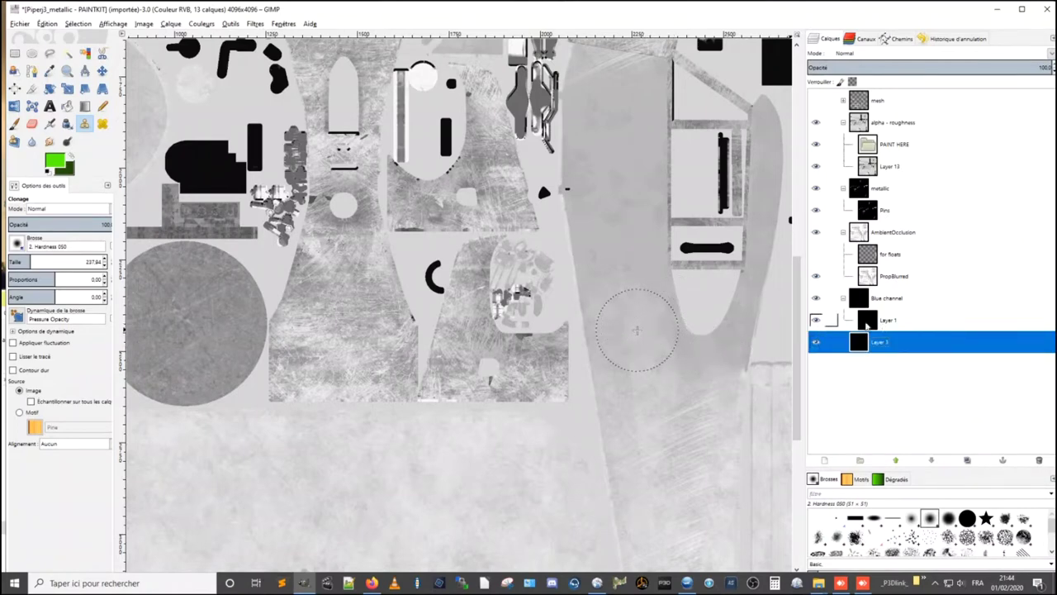
click(816, 299)
click(815, 234)
click(816, 189)
click(816, 166)
- On Layer 13, clone scratched texture along the grey strip's textured border
click(896, 168)
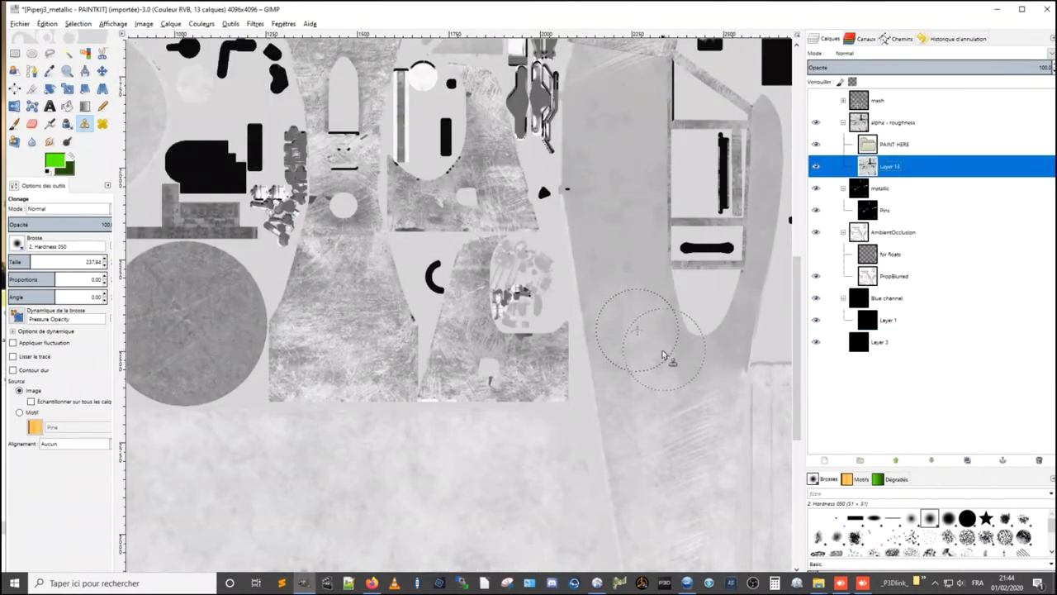
click(645, 342)
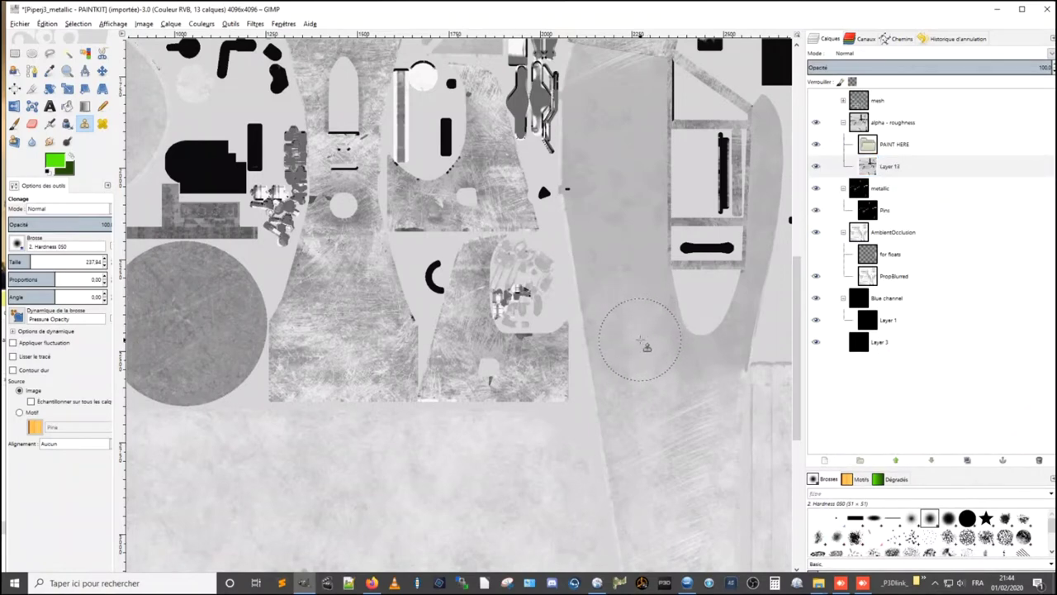
mouse_move(636, 289)
mouse_down()
mouse_move(620, 151)
mouse_move(602, 170)
mouse_move(623, 156)
mouse_up()
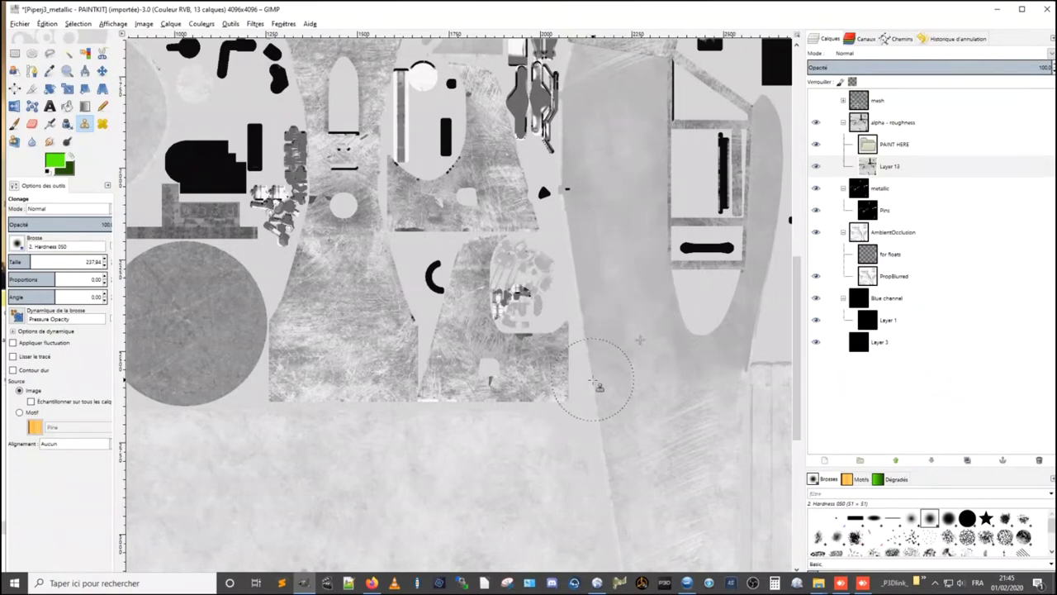
ctrl+click(593, 381)
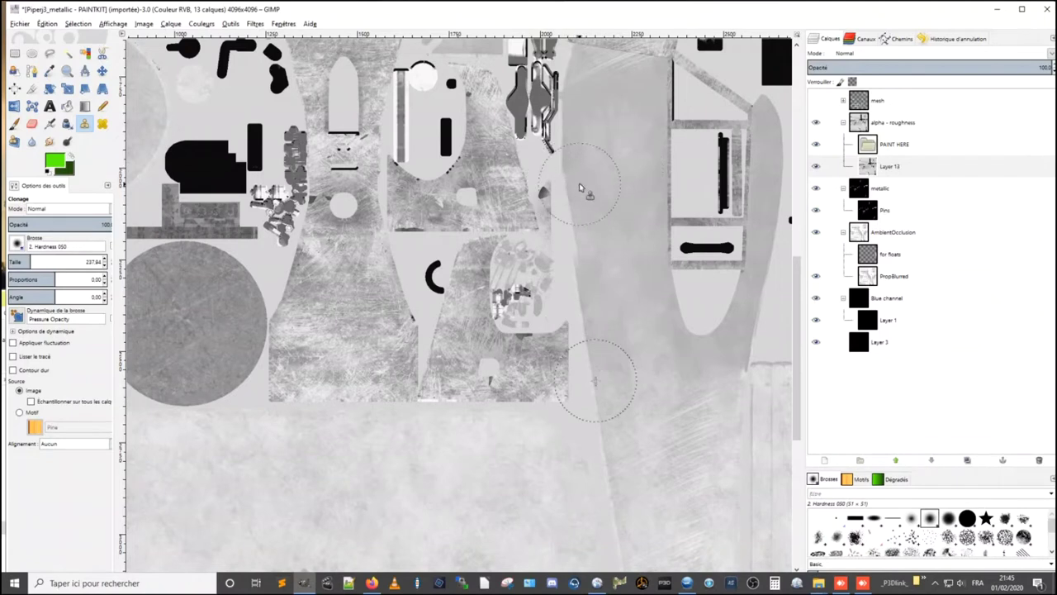
drag(579, 189, 588, 248)
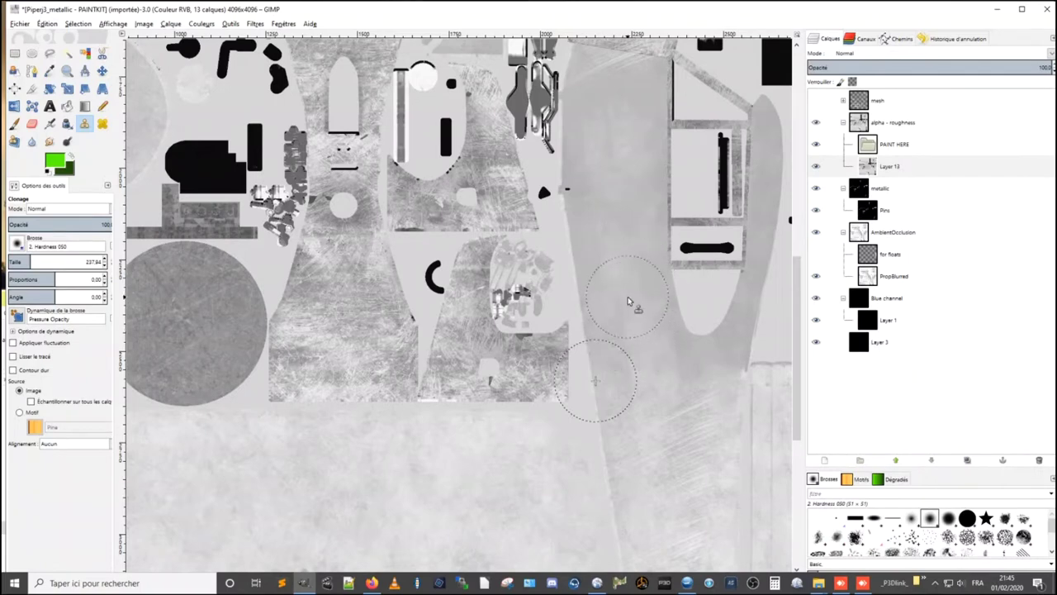
- Set the clone brush to the 2. Hardness 100 tip at size 128.53
scroll(629, 301, up, 1)
scroll(630, 301, up, 1)
scroll(629, 302, up, 1)
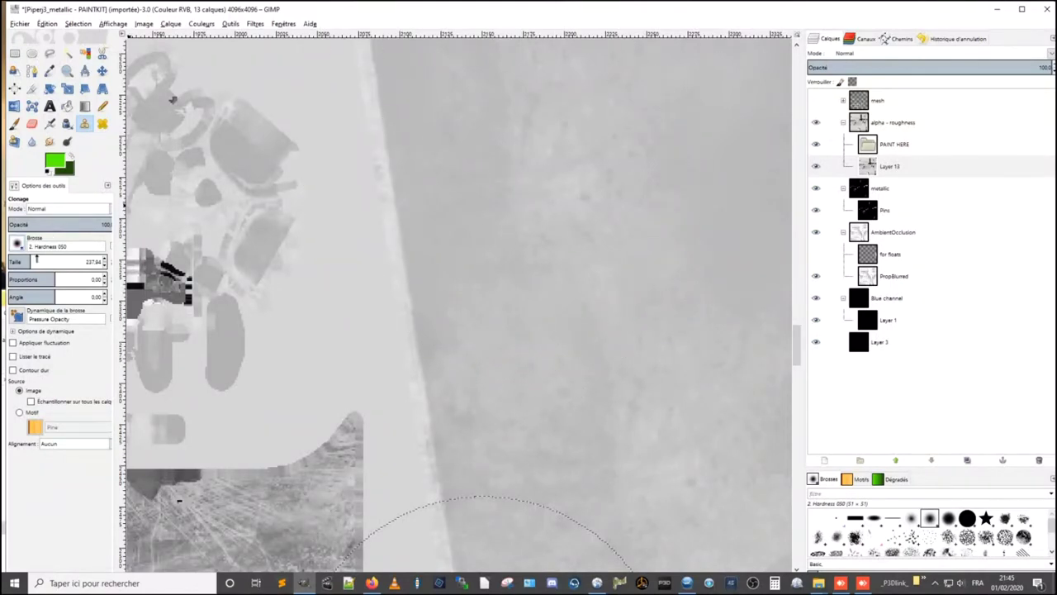
drag(36, 258, 24, 259)
click(18, 244)
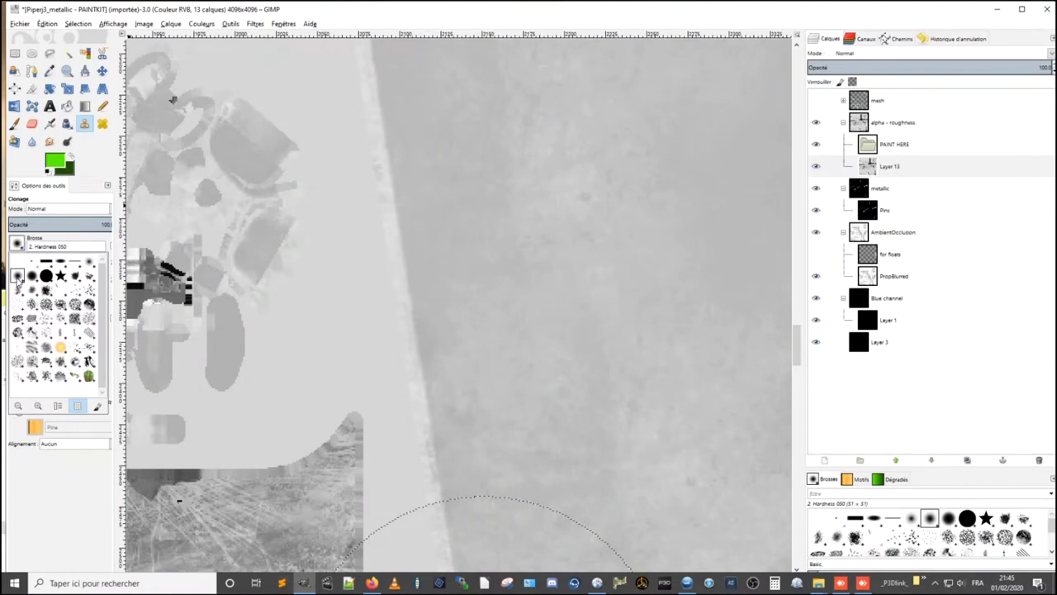
click(46, 276)
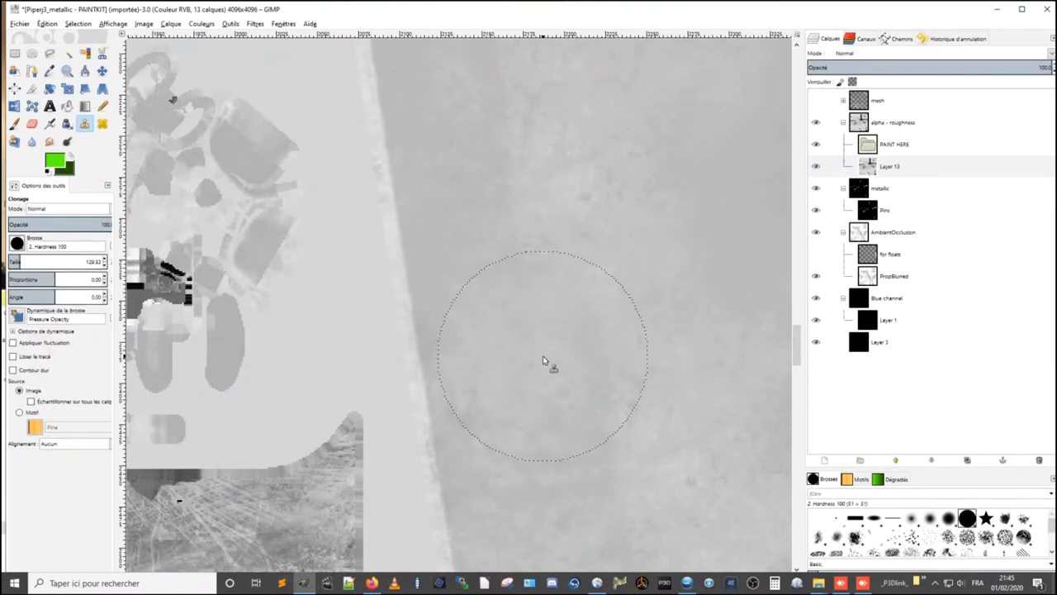
- Undo a trial clone stroke and set a new clone source near the right strip
ctrl+click(545, 357)
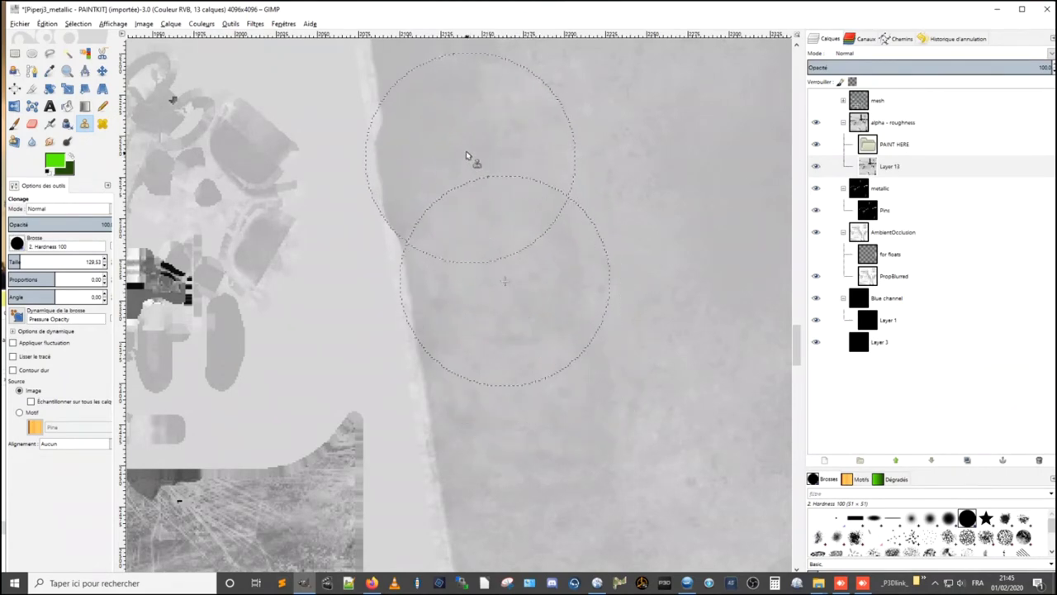
drag(413, 253, 385, 155)
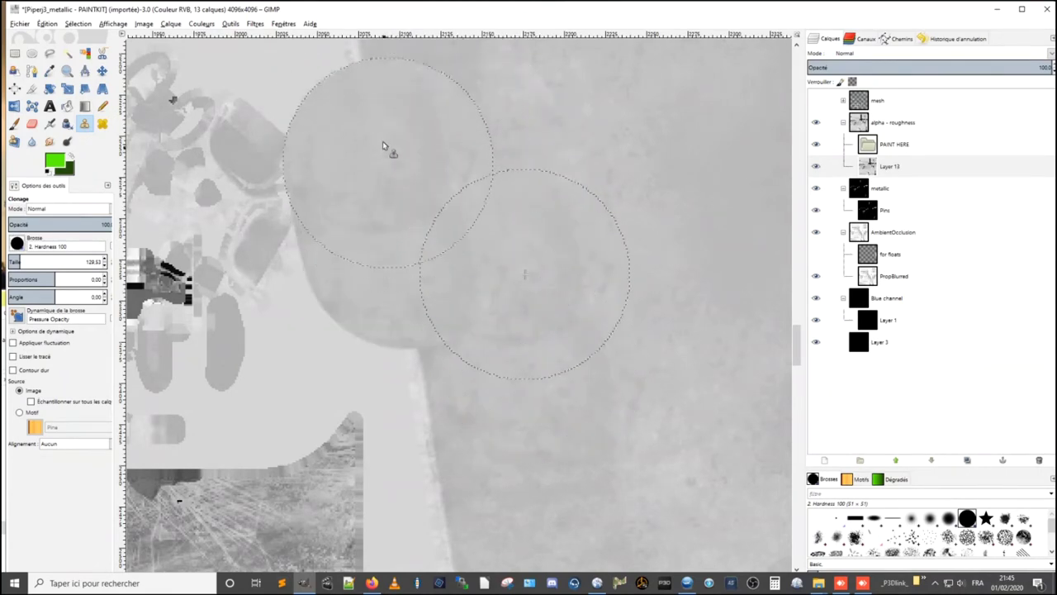
key(ctrl+z)
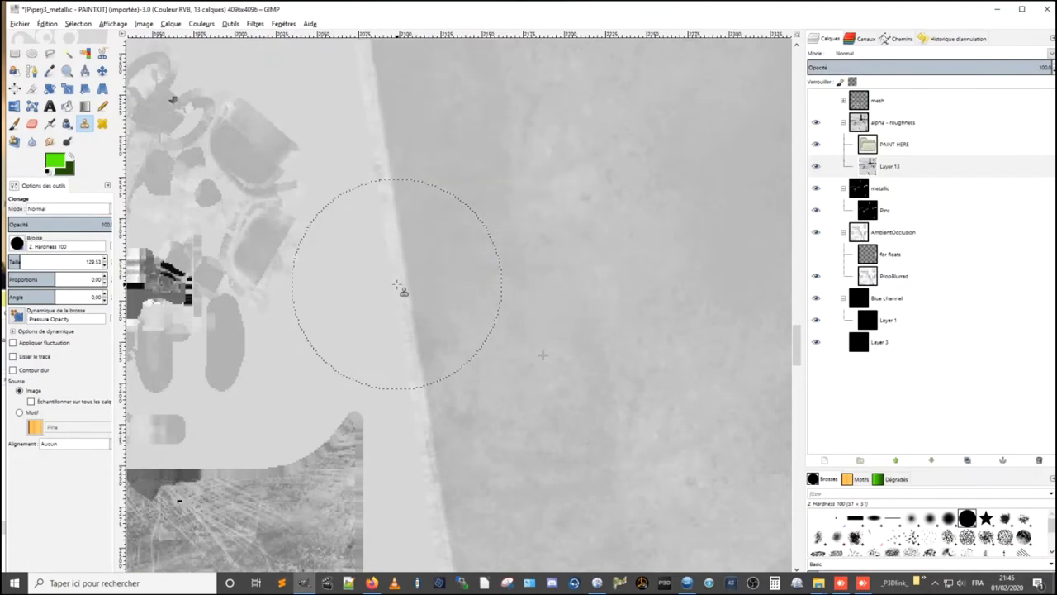
scroll(620, 275, down, 1)
scroll(625, 275, down, 1)
ctrl+click(610, 283)
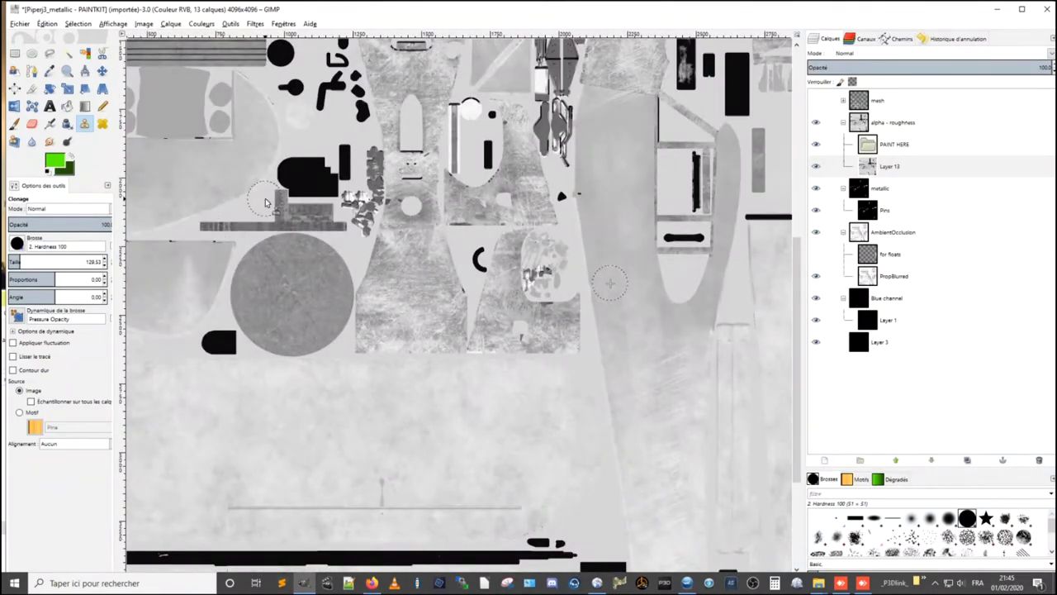
scroll(265, 200, down, 1)
scroll(198, 178, down, 1)
scroll(194, 173, down, 1)
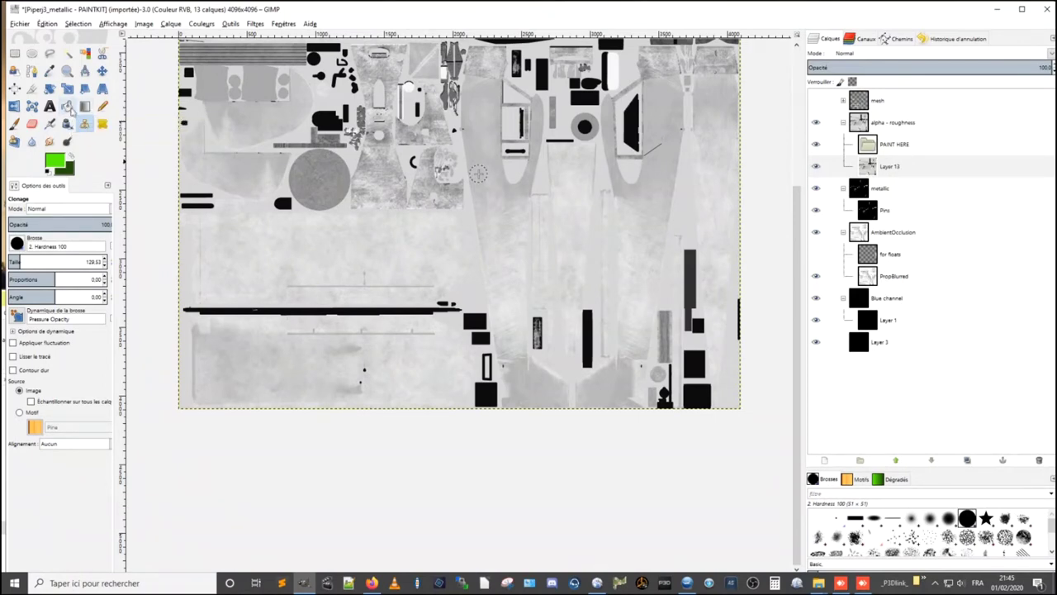
click(51, 105)
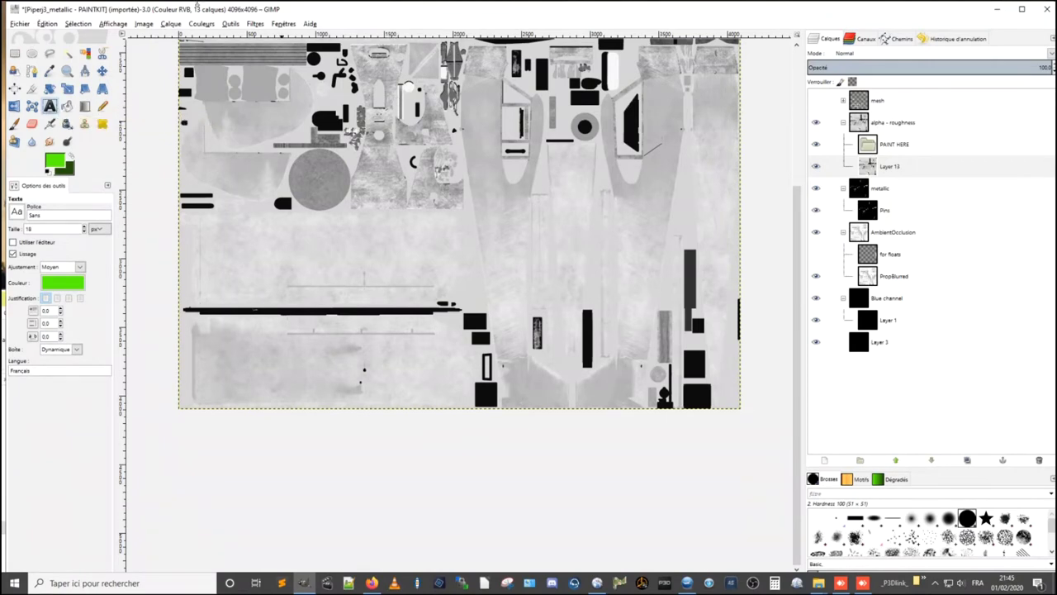
- Create a new image with width 1024 and height 1024 from File > New
click(22, 24)
click(34, 36)
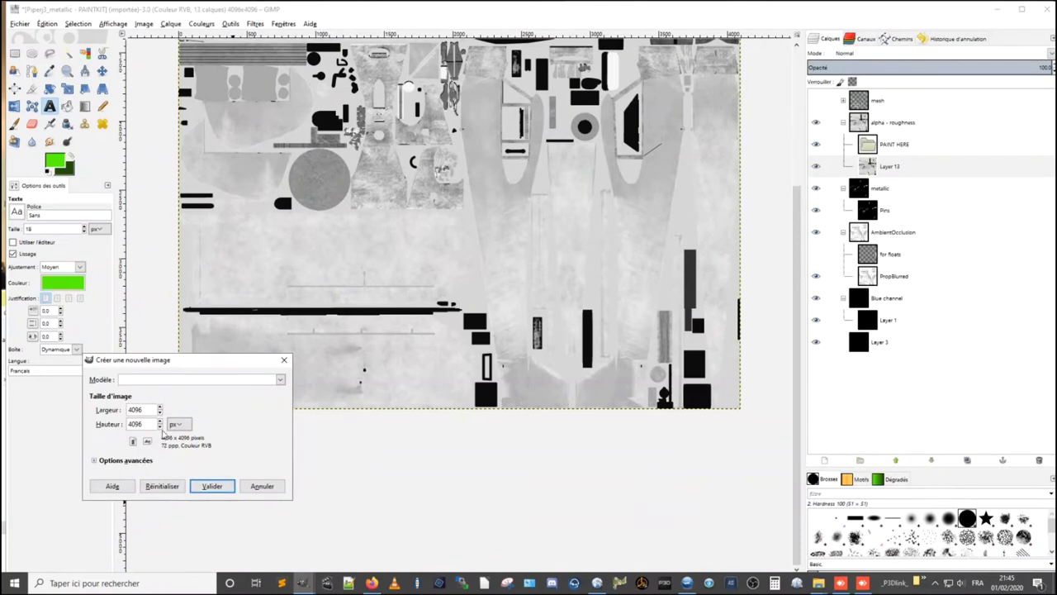
double_click(129, 409)
text(1024)
key(Tab)
text(1024)
key(Tab)
click(212, 485)
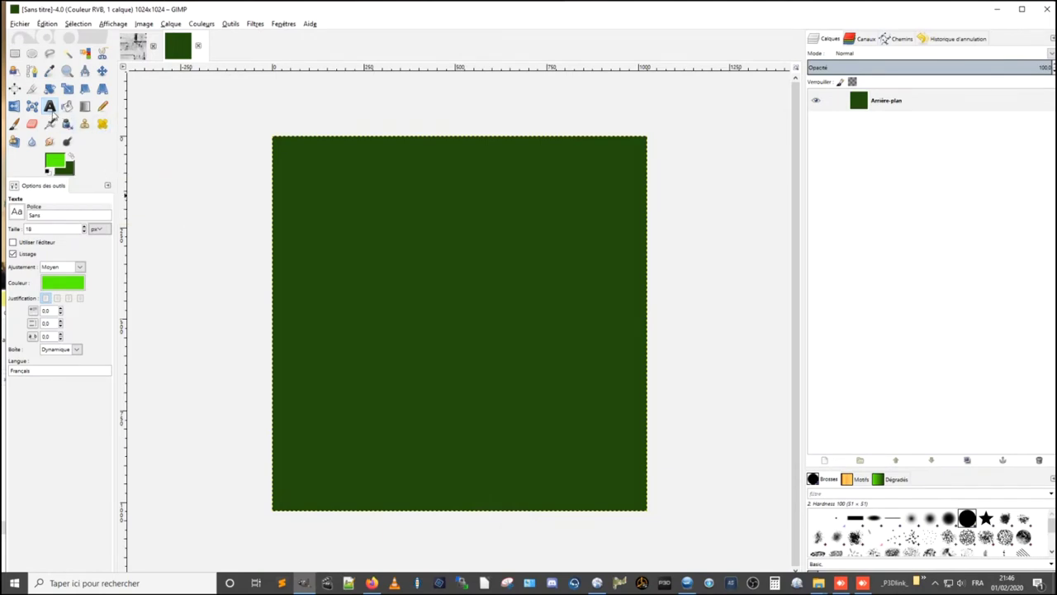
click(330, 237)
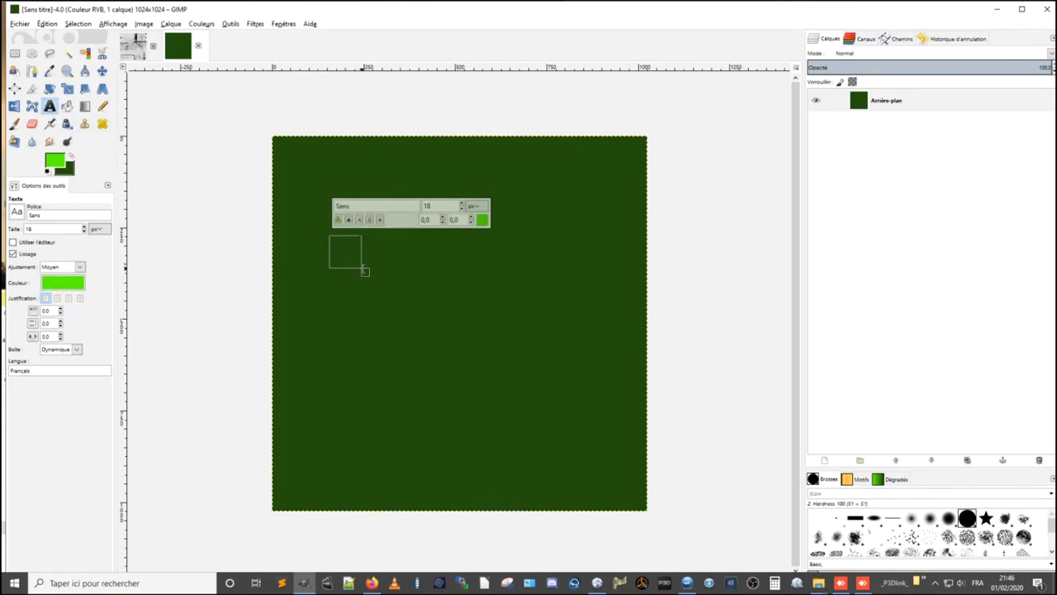
- Type the text sdfsfdsf and set it to size 41
text(sdfsdsf)
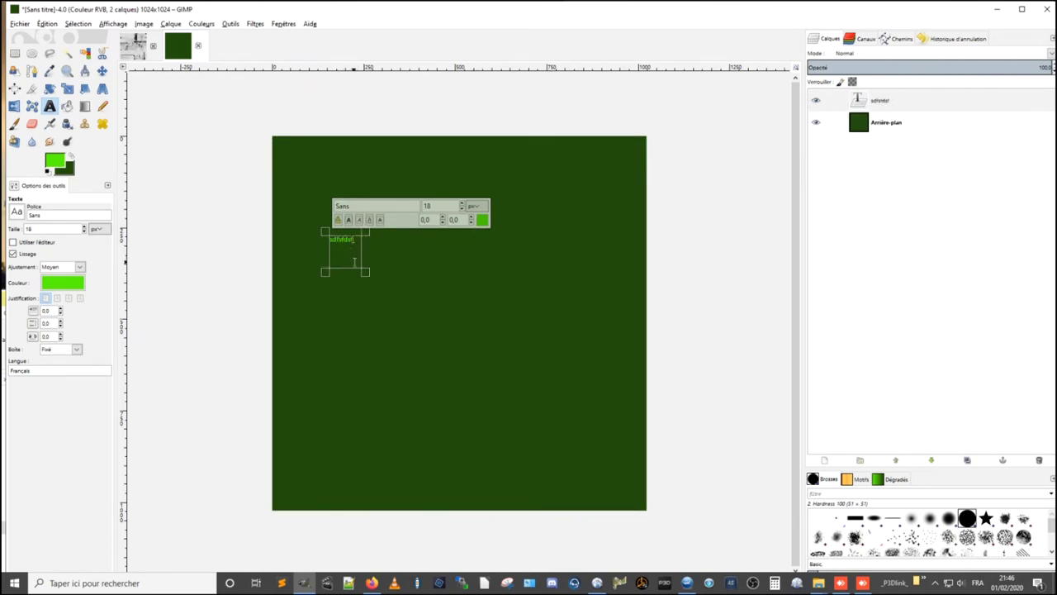
scroll(355, 263, up, 1)
scroll(309, 242, up, 1)
scroll(309, 248, up, 1)
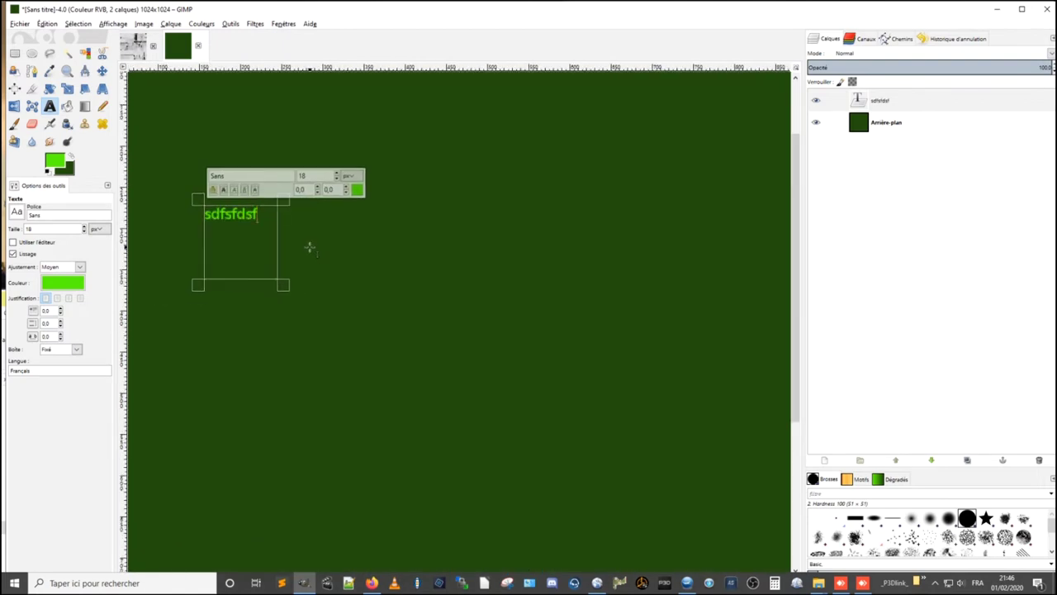
drag(259, 213, 177, 207)
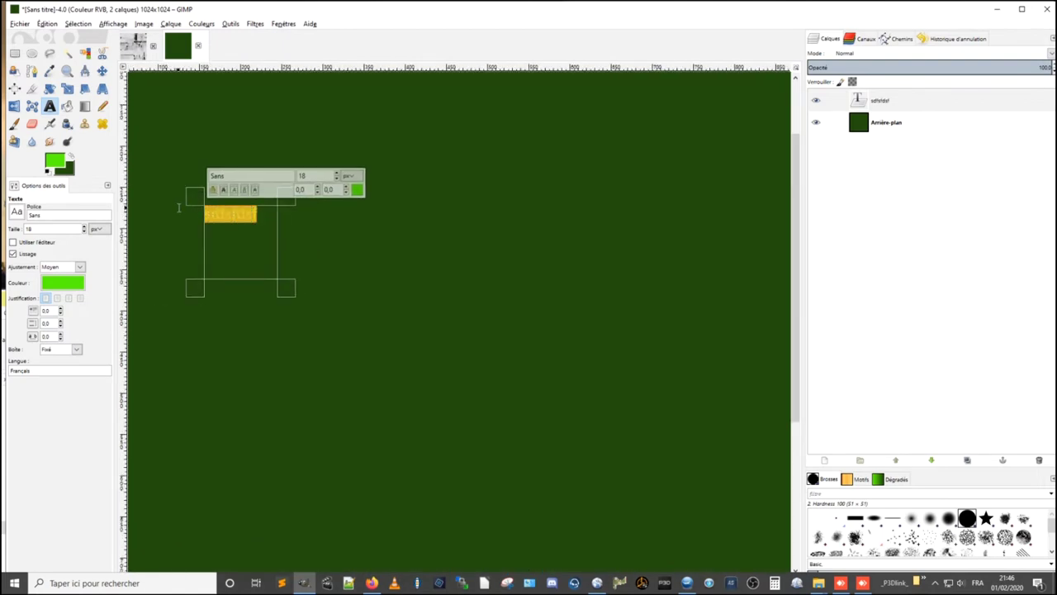
click(230, 212)
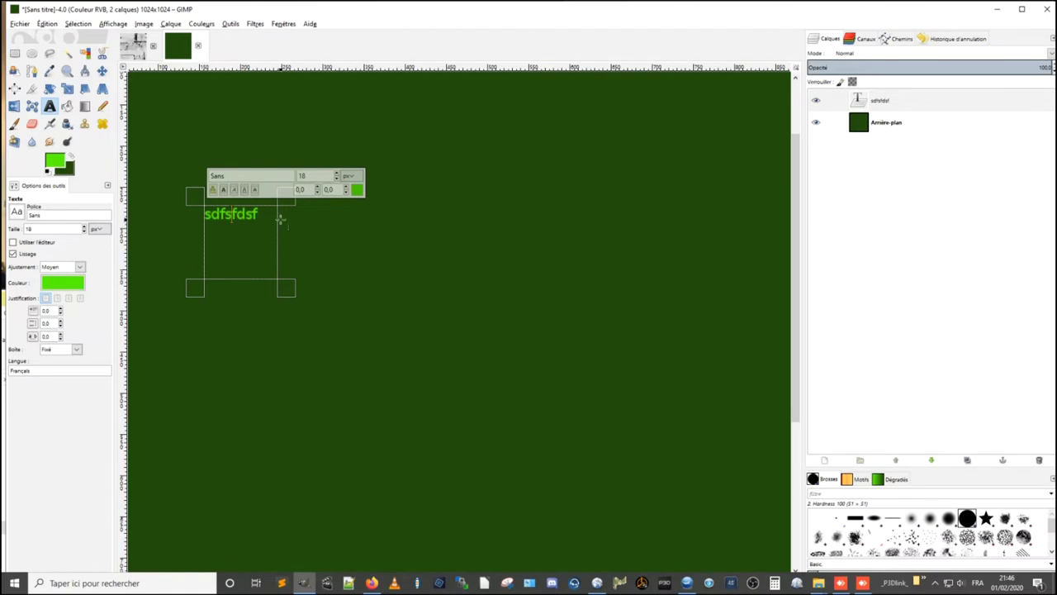
drag(267, 213, 179, 210)
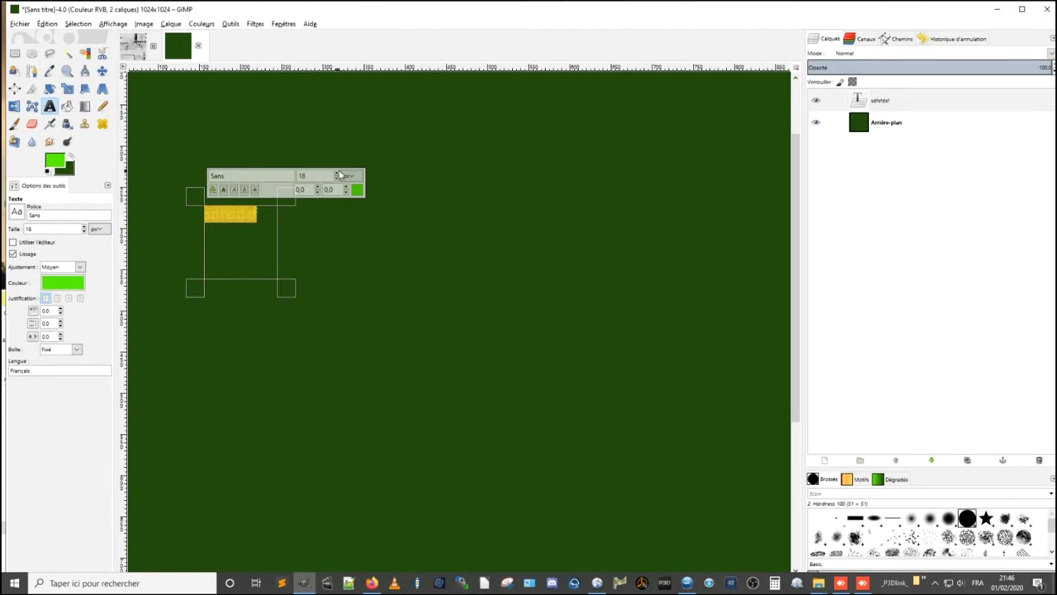
click(336, 174)
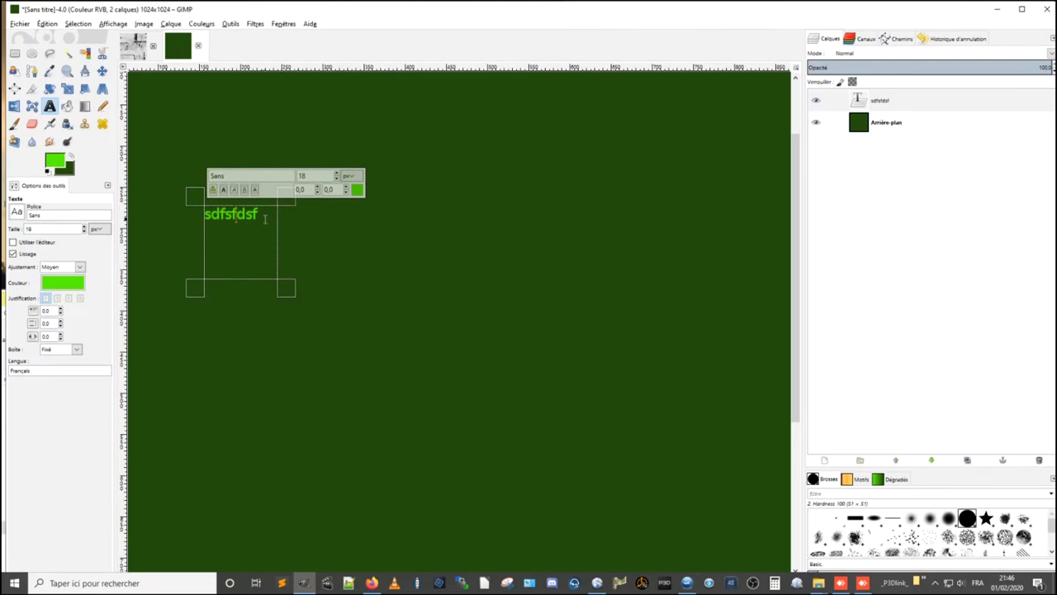
double_click(263, 216)
click(336, 174)
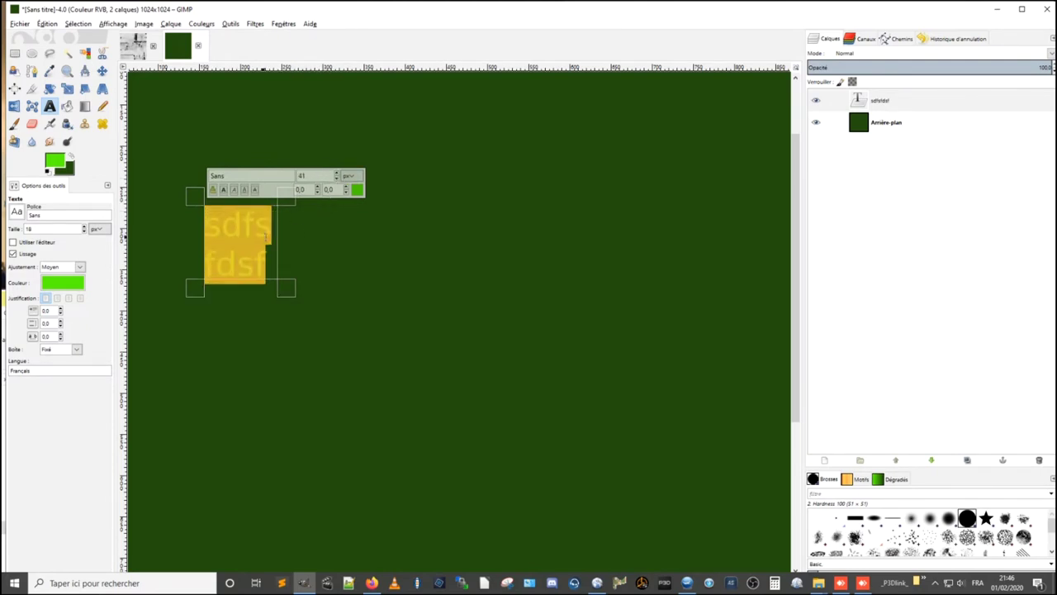
- Widen the text box to keep it on one line and start replacing the Sans font
drag(272, 240, 488, 240)
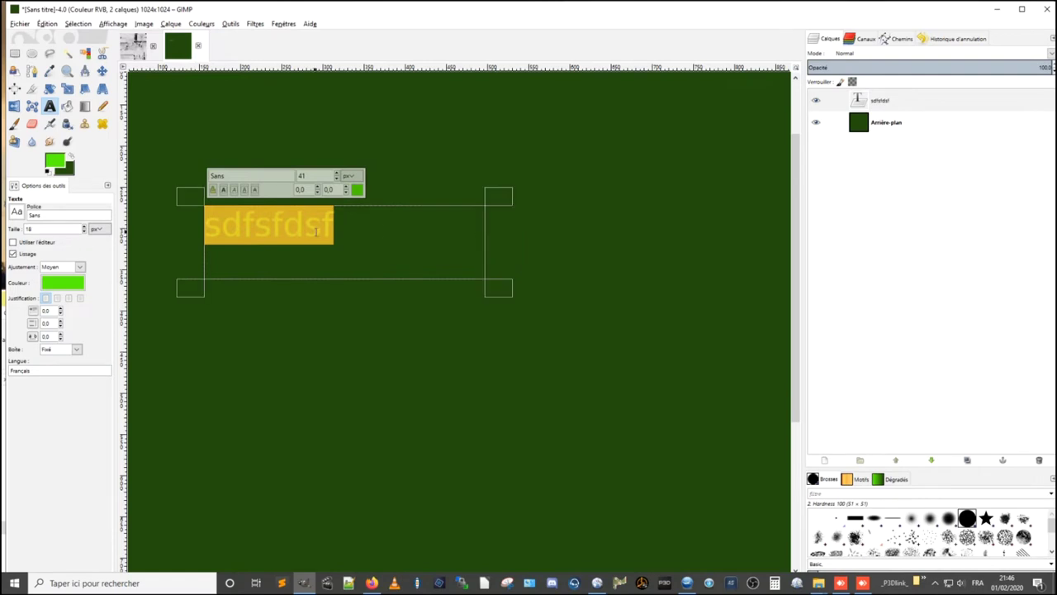
drag(236, 177, 185, 178)
text(m)
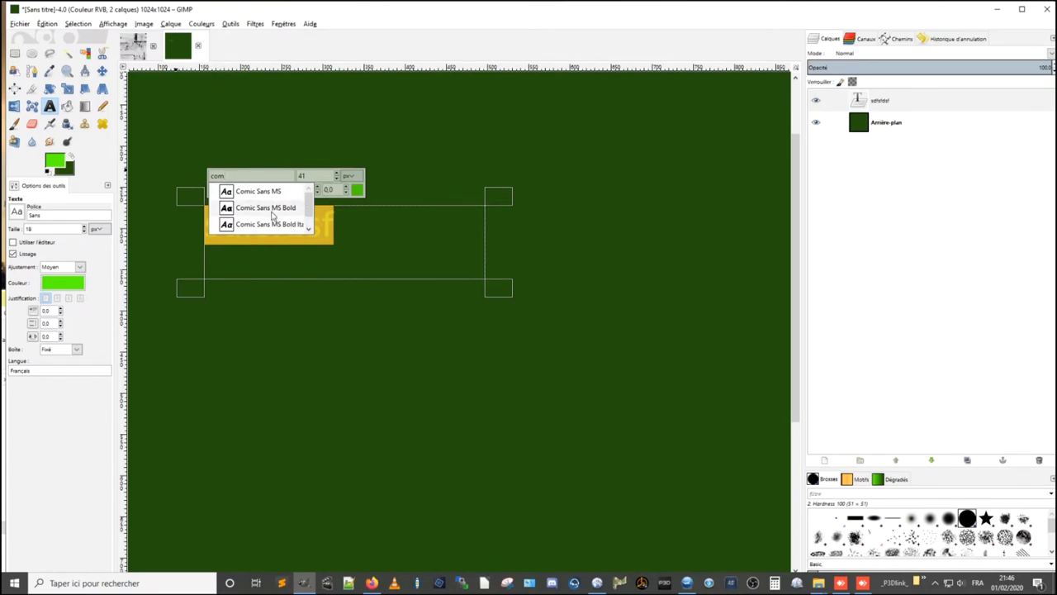
- Make the text Comic Sans MS Bold with kerning 5.0 in a dark green colour
click(270, 209)
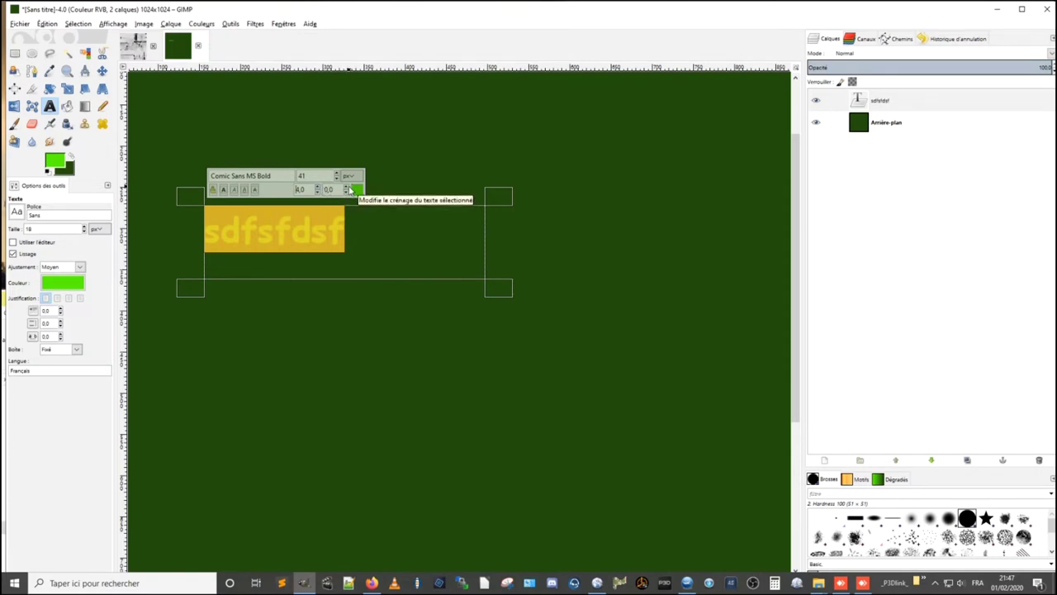
click(348, 188)
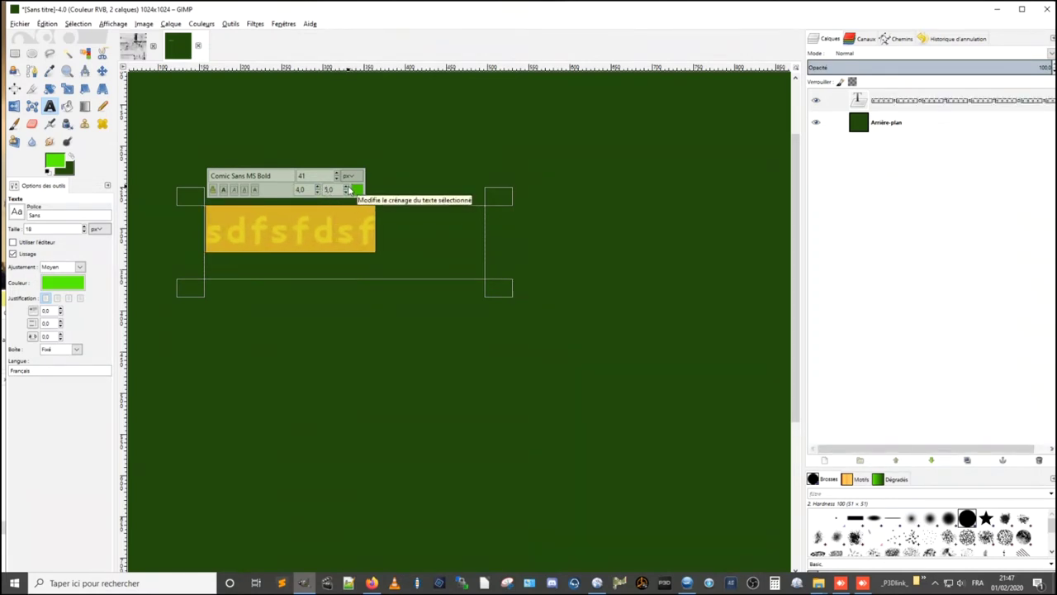
click(356, 190)
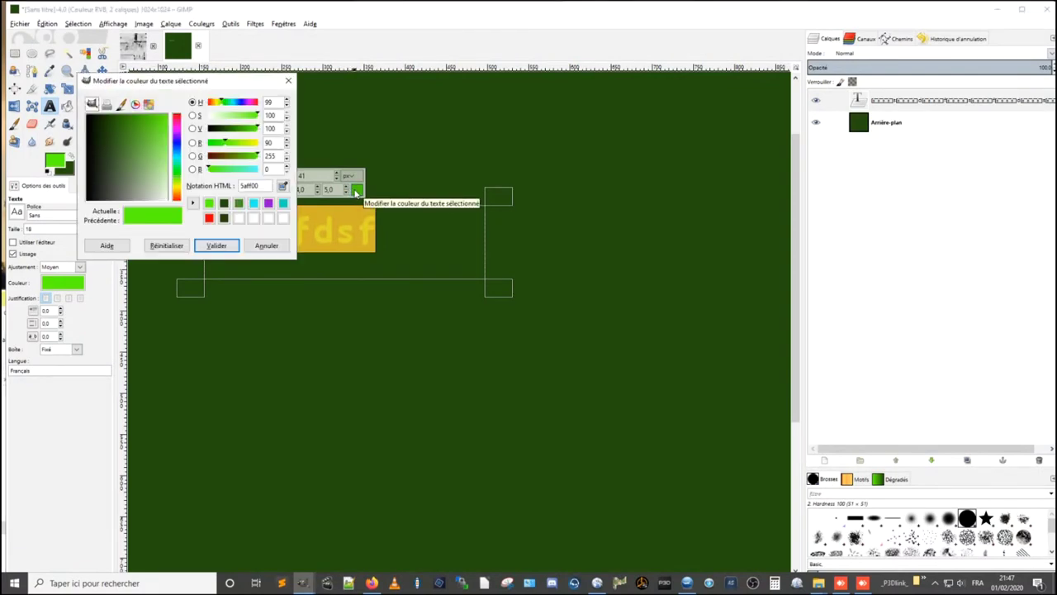
click(239, 203)
click(223, 246)
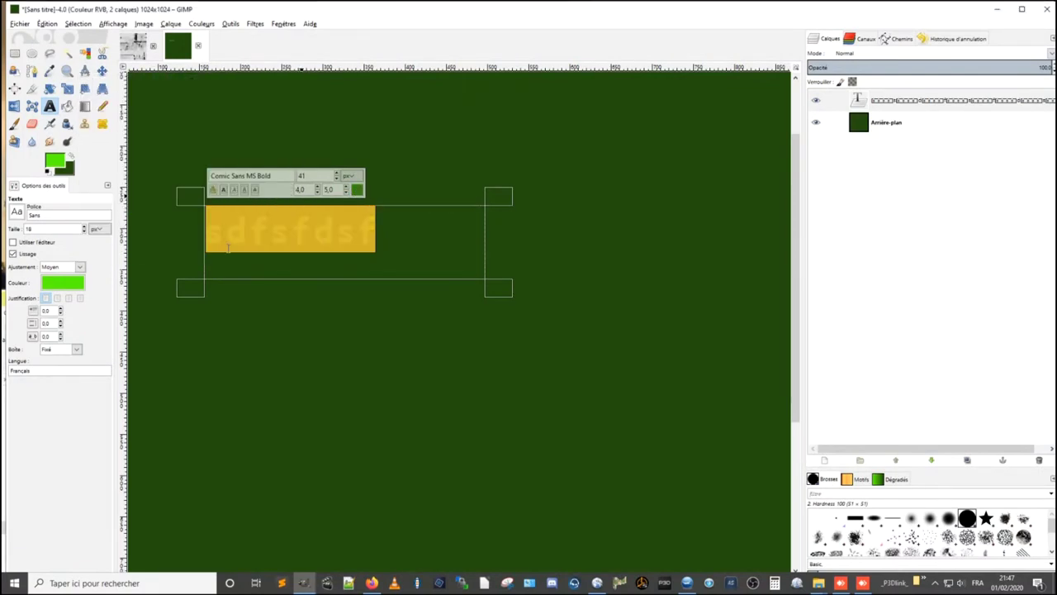
click(308, 238)
drag(379, 234, 206, 232)
click(101, 71)
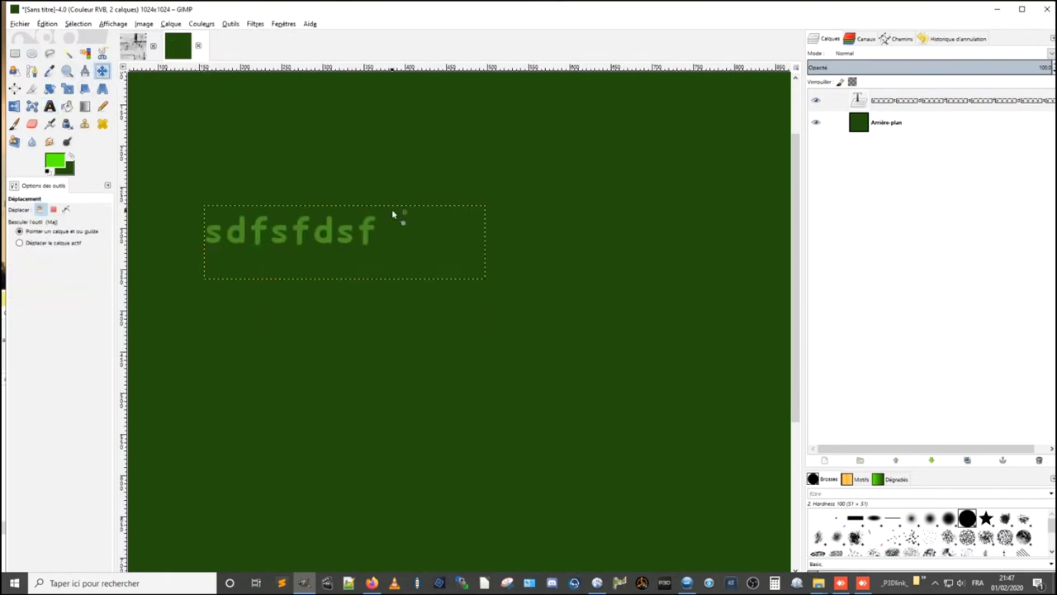
- Rename the text layer to test
click(905, 103)
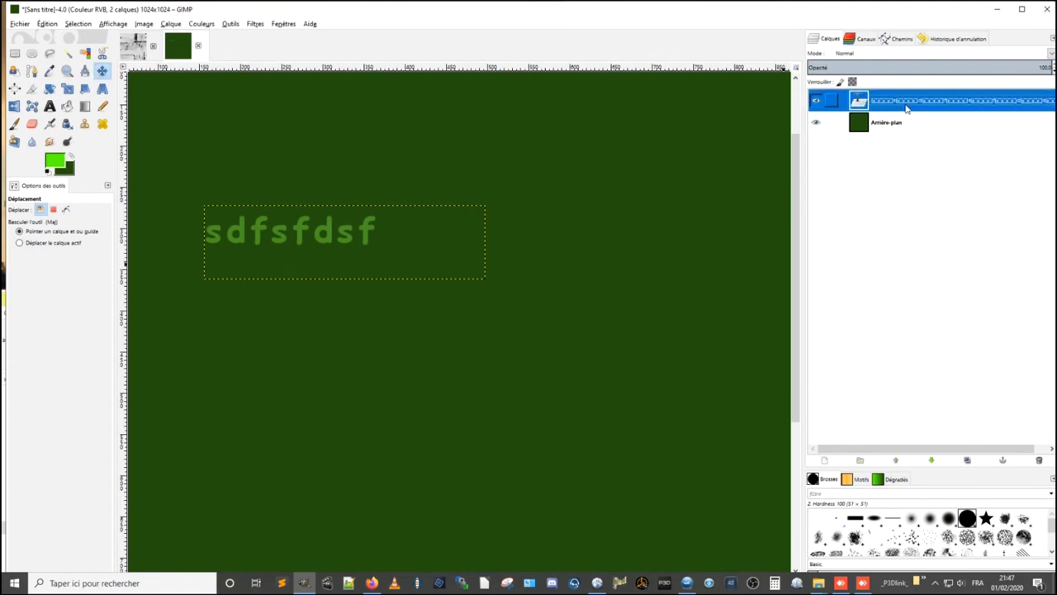
double_click(908, 100)
text(tes)
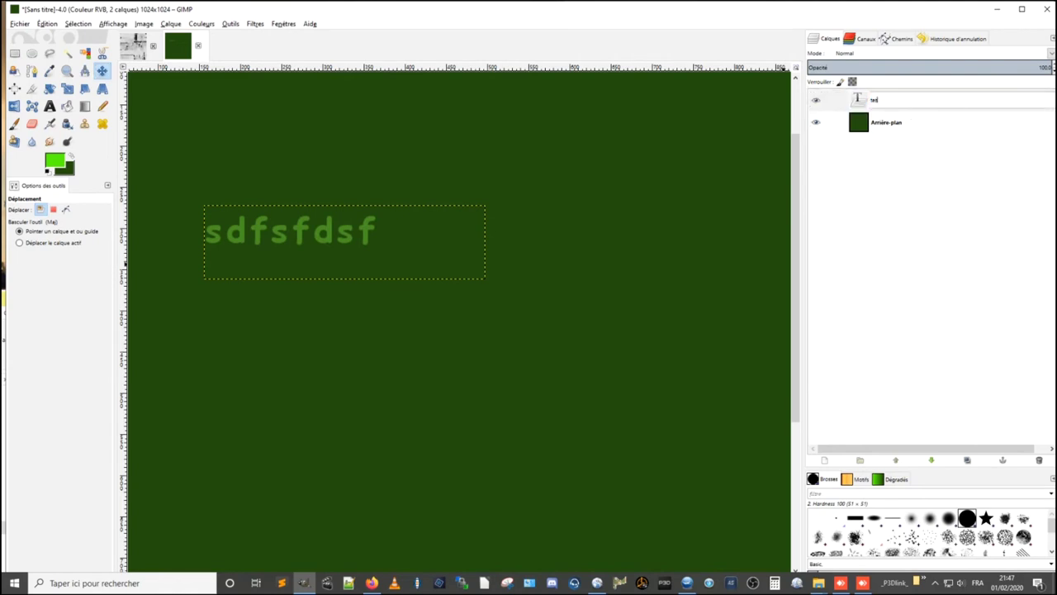
text(t)
key(Return)
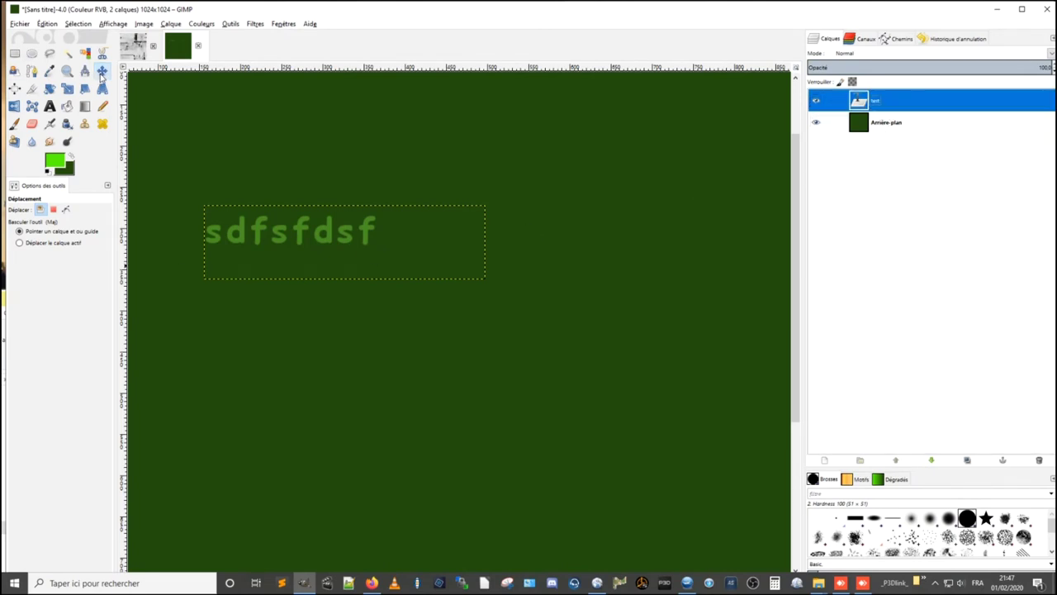
- Move the text right and down toward the image centre, undoing an accidental background shift
scroll(459, 236, down, 2)
scroll(455, 236, up, 1)
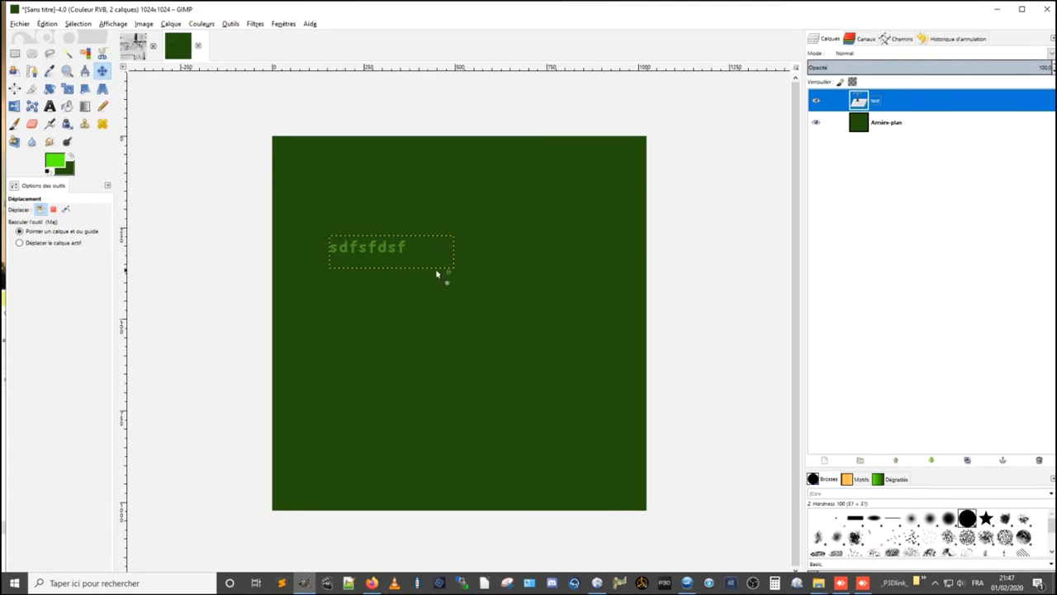
mouse_move(428, 251)
mouse_down()
mouse_move(432, 232)
mouse_move(405, 245)
mouse_up()
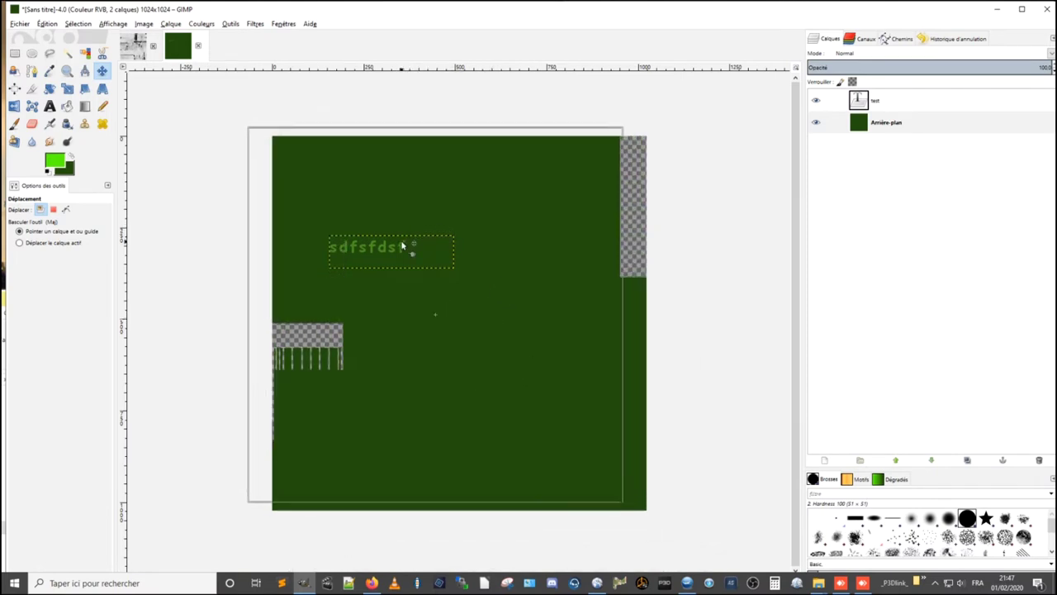
key(ctrl+z)
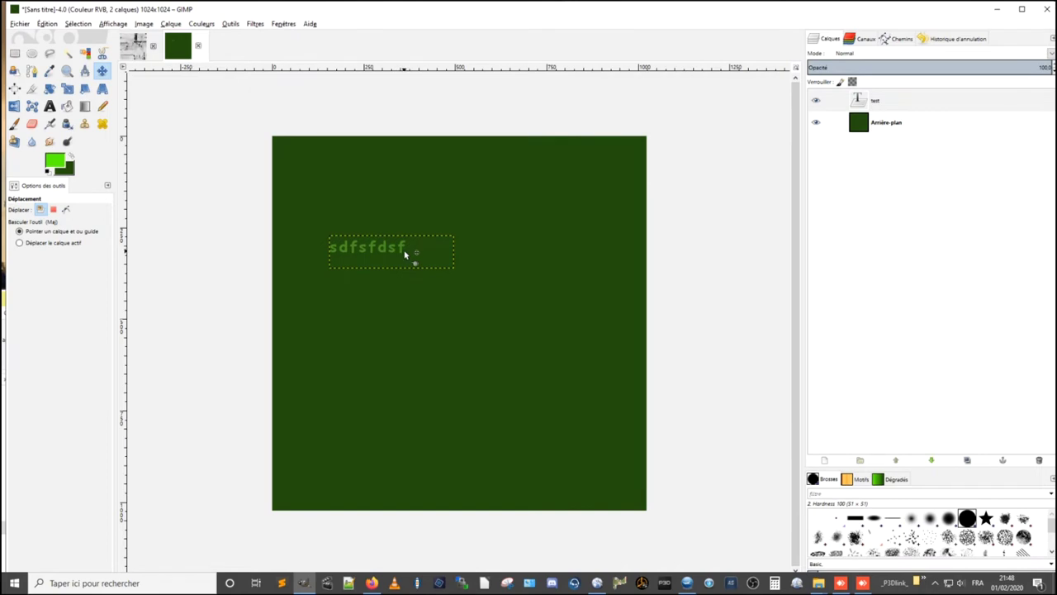
scroll(407, 259, up, 3)
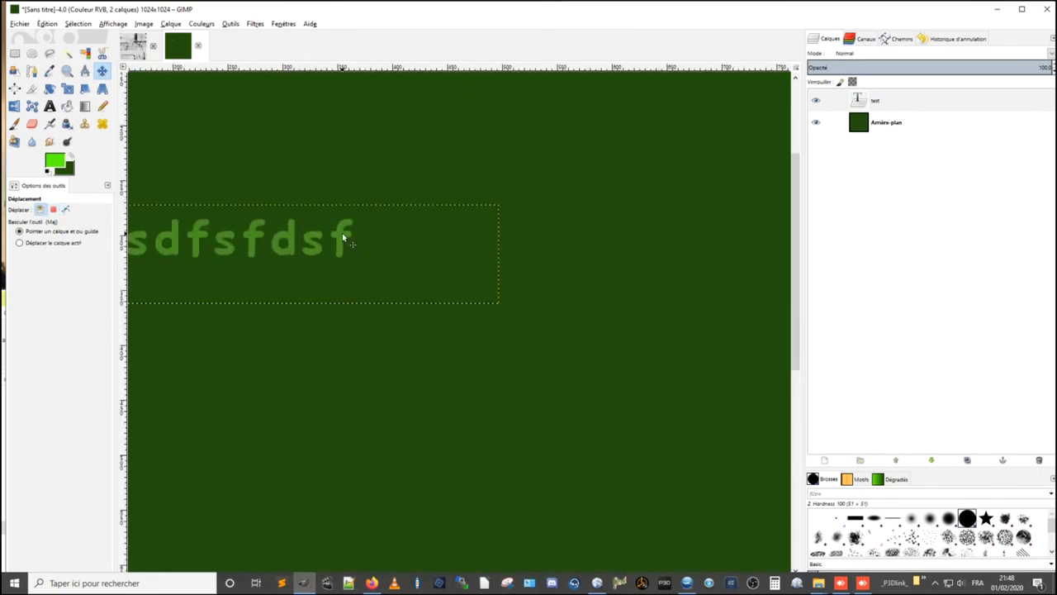
drag(343, 238, 594, 332)
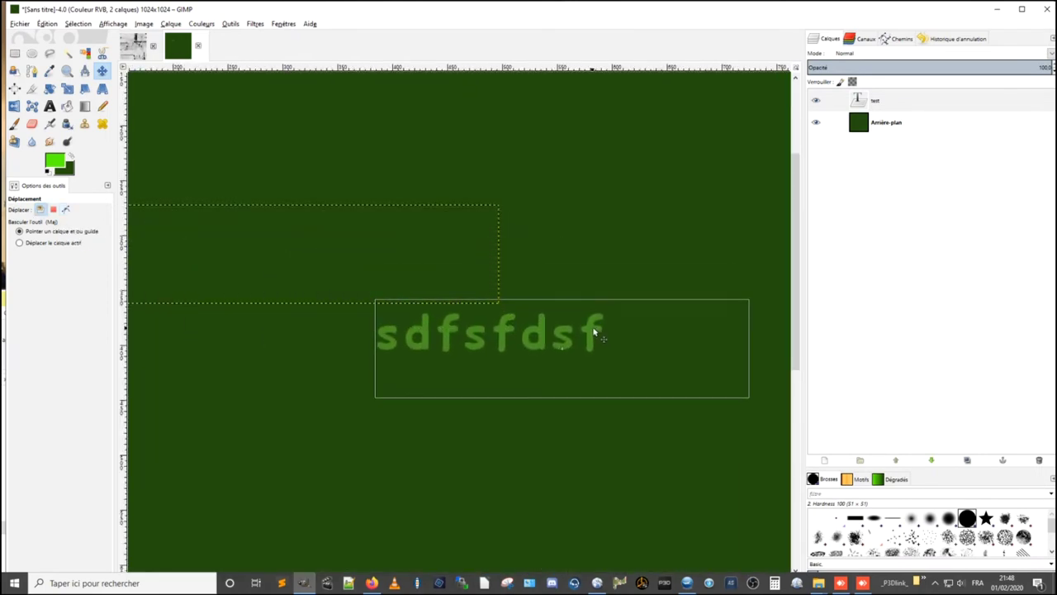
scroll(576, 299, down, 1)
scroll(522, 295, down, 1)
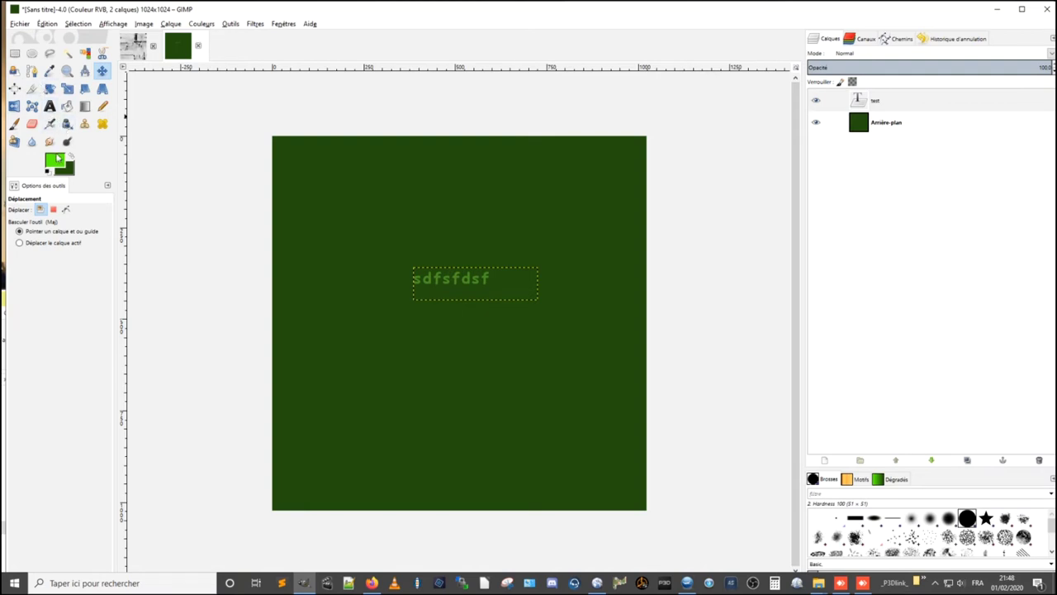
click(15, 123)
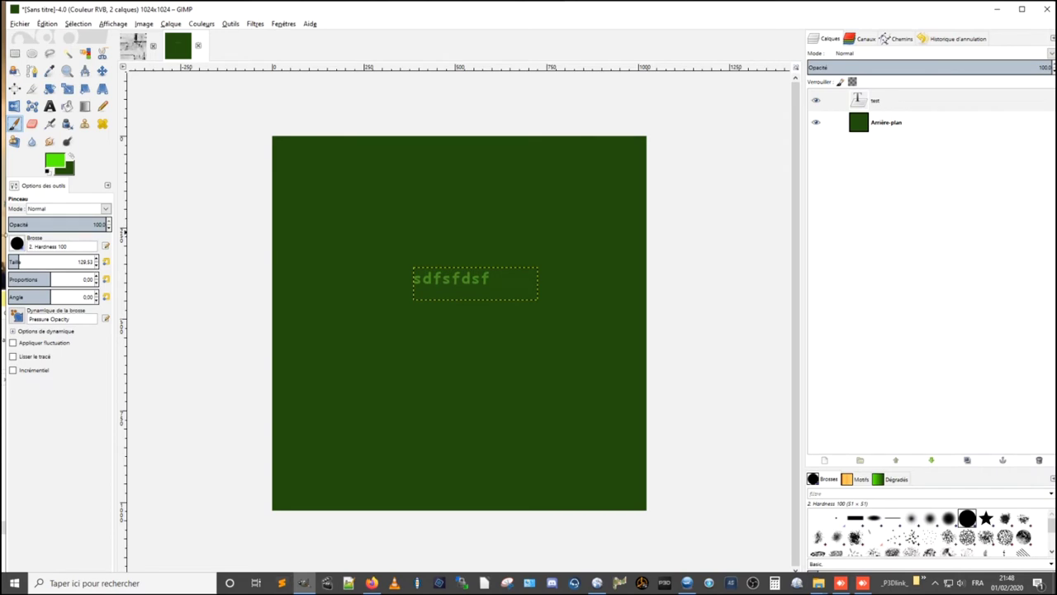
click(16, 243)
click(31, 277)
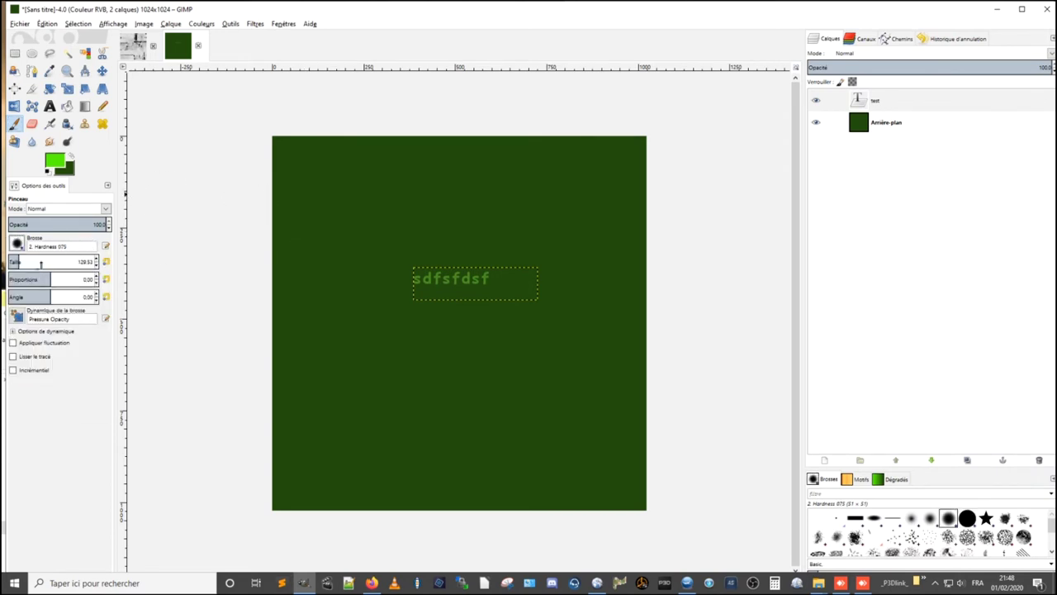
drag(15, 262, 5, 263)
click(96, 266)
drag(450, 271, 516, 295)
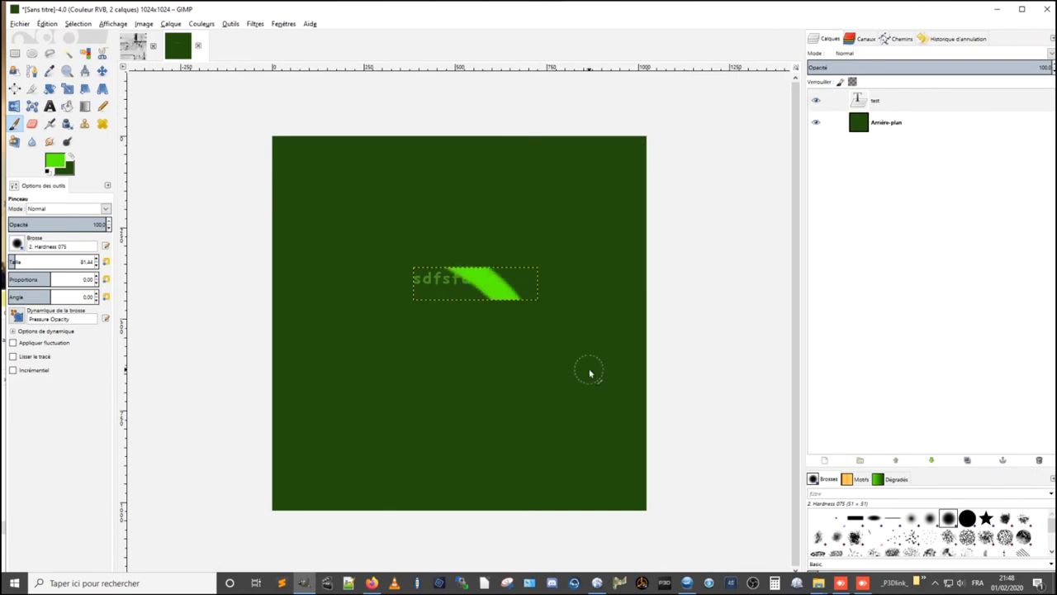
key(ctrl+z)
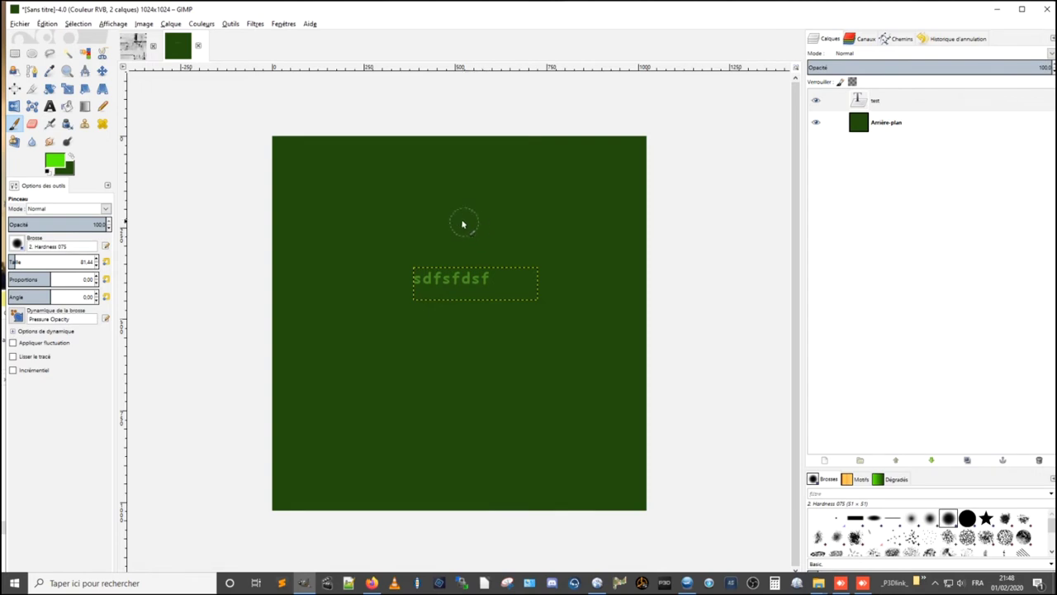
drag(428, 269, 459, 296)
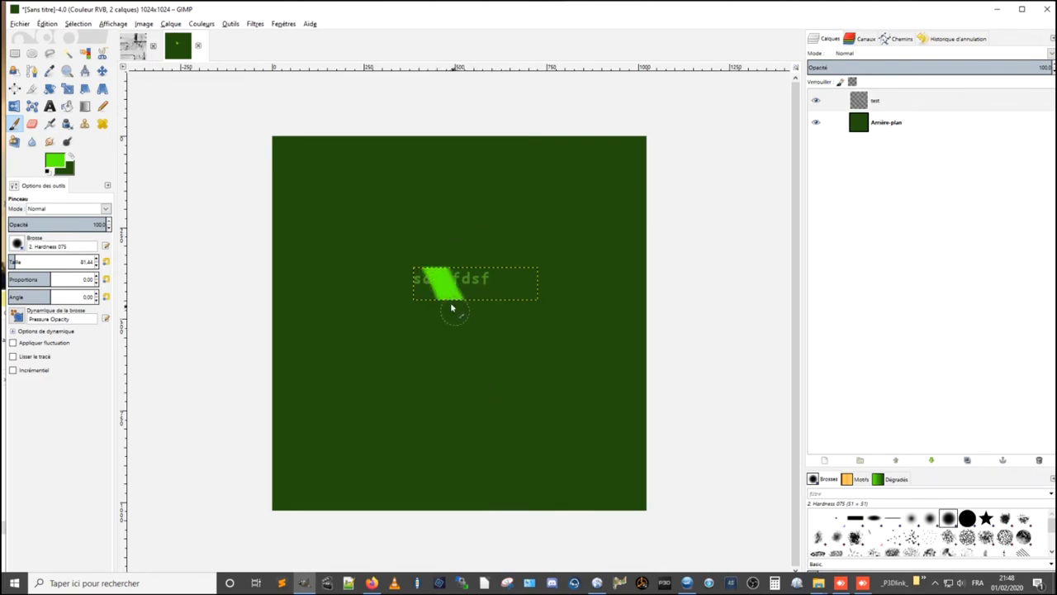
key(ctrl+z)
click(909, 101)
click(908, 124)
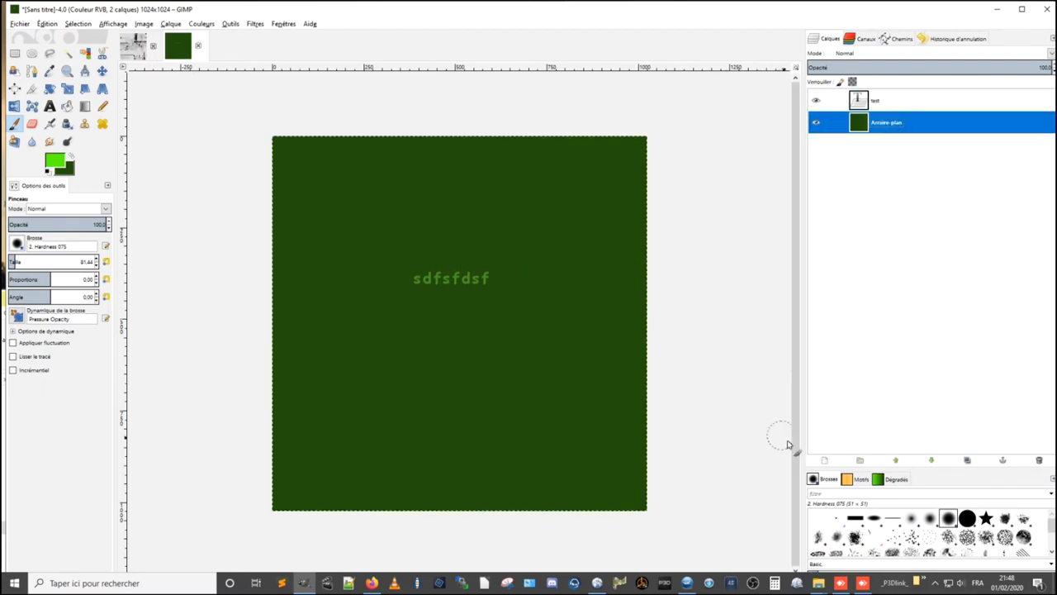
click(828, 461)
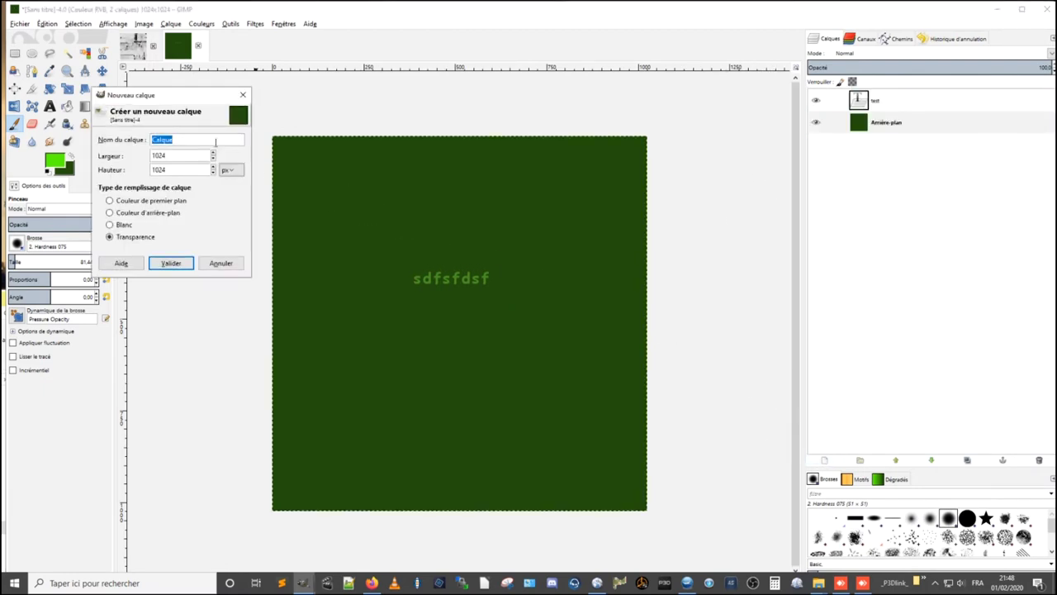
- Add a transparent layer, Calque, and paint a bright green blob above the sdfsfdsf text
click(170, 263)
mouse_move(398, 192)
mouse_down()
mouse_move(426, 229)
mouse_move(379, 223)
mouse_move(432, 203)
mouse_move(537, 207)
mouse_up()
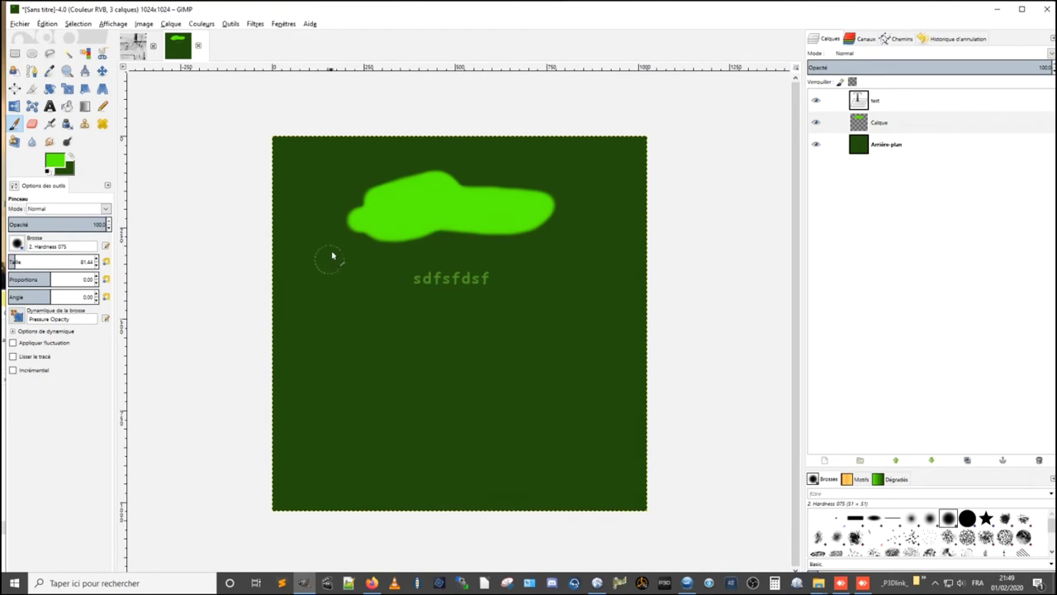
click(825, 120)
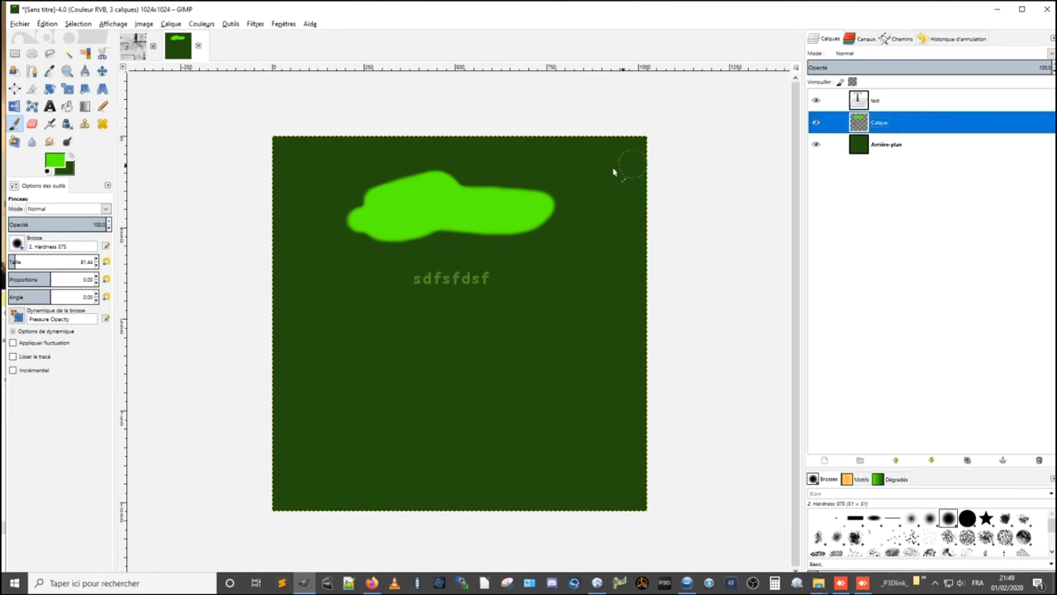
- Try moving the blob onto the text, undo it, and select a rectangle around the blob
click(102, 71)
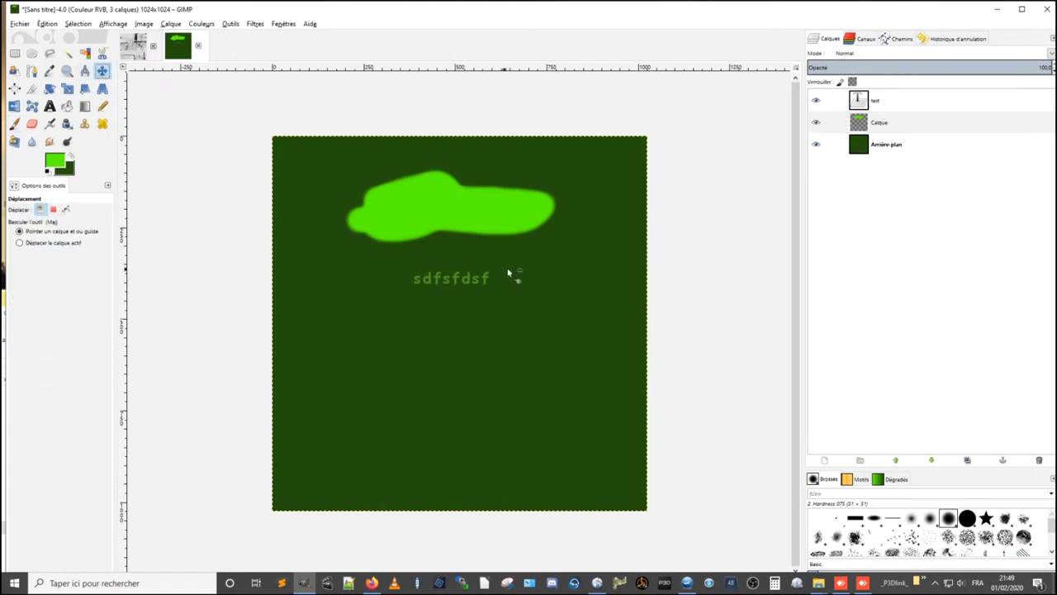
drag(453, 208, 468, 274)
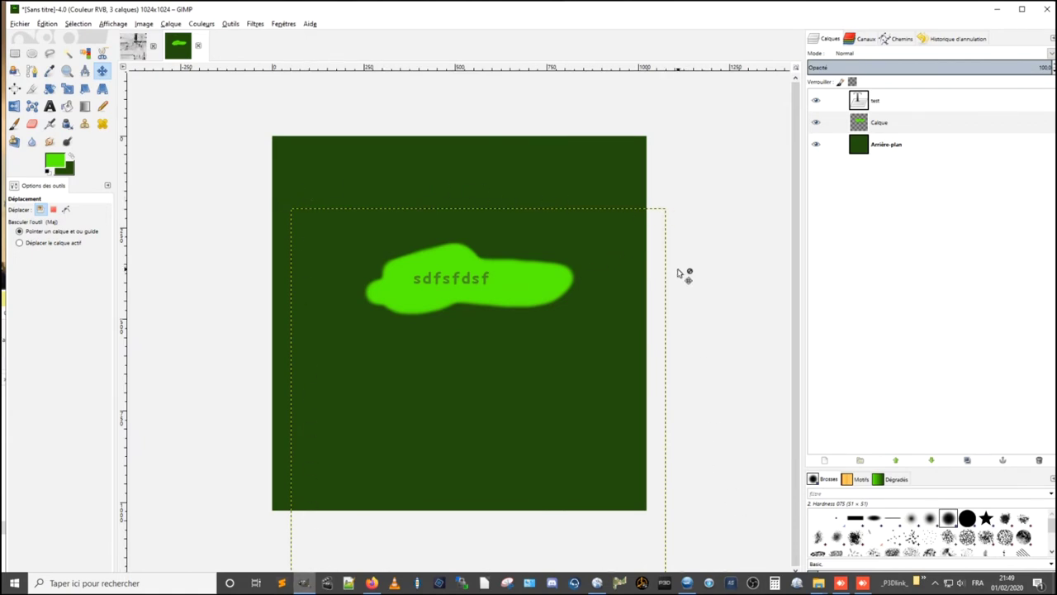
key(ctrl+z)
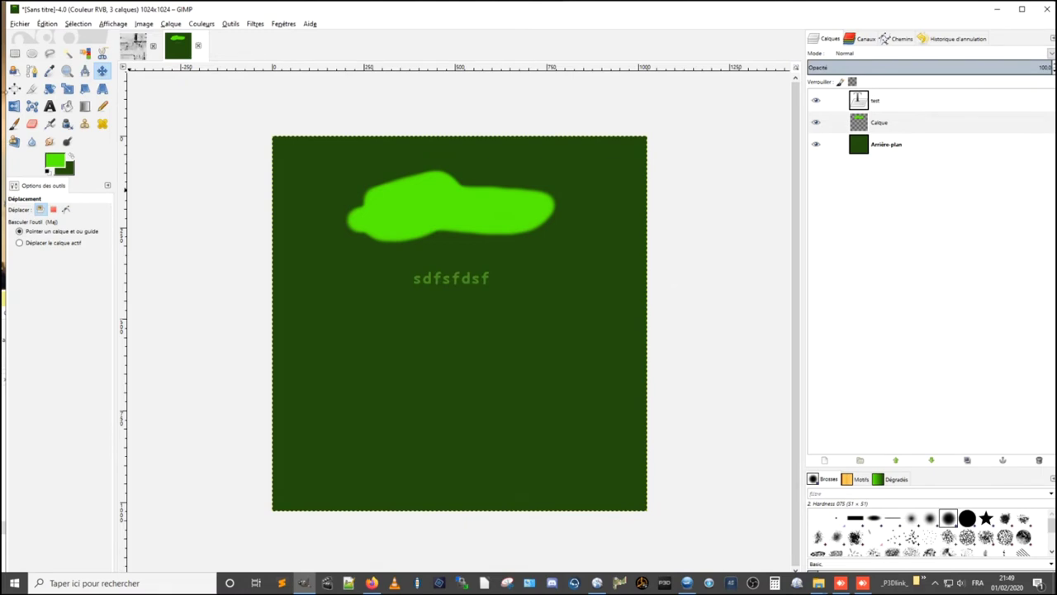
click(14, 53)
drag(333, 164, 575, 258)
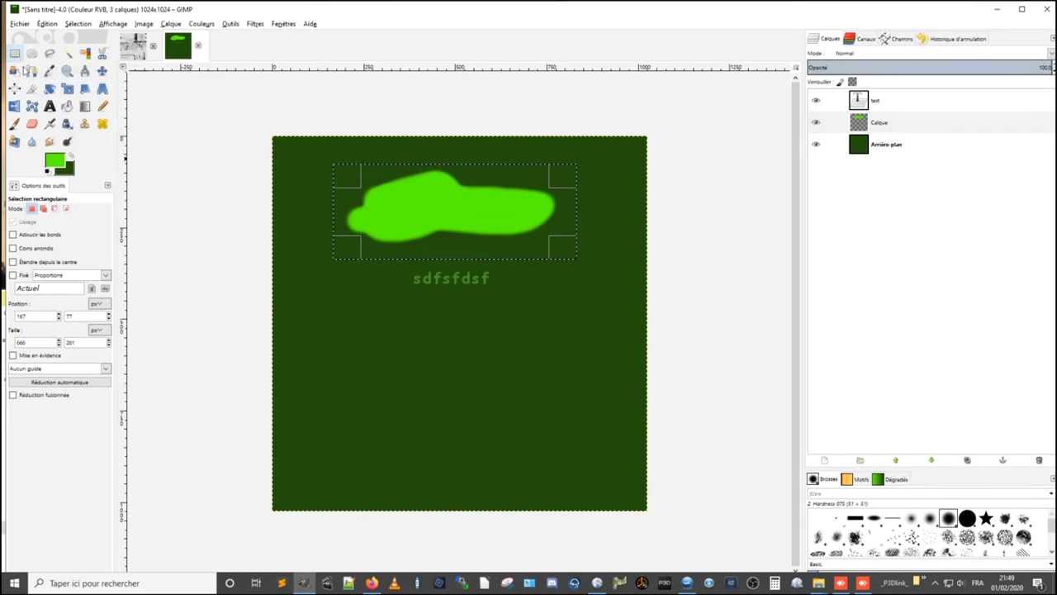
- Cut the blob, paste it over the text, and turn it into the new layer Calque Copié
key(Delete)
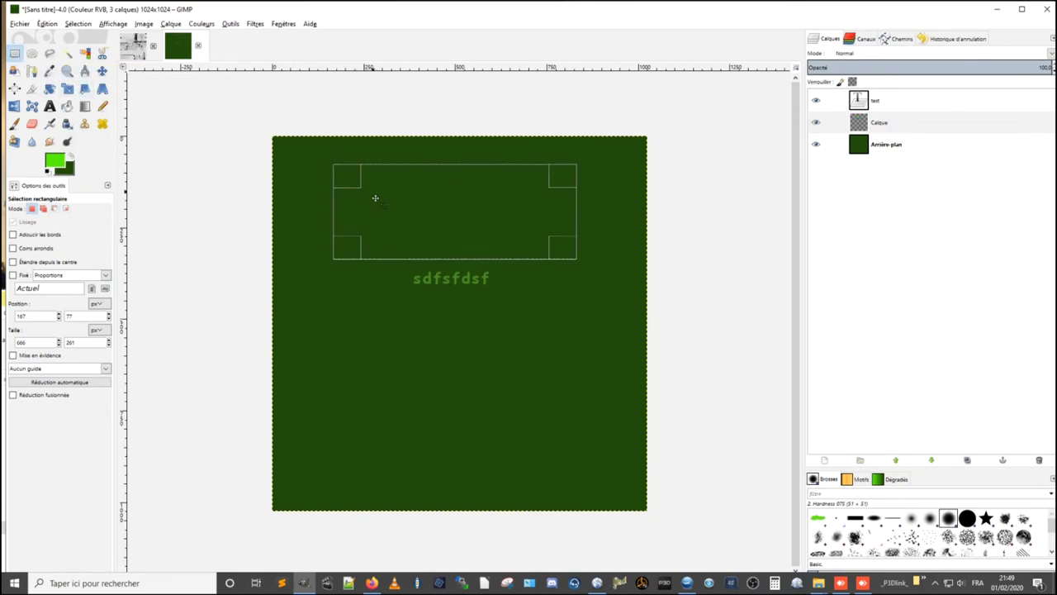
drag(399, 212, 389, 281)
key(ctrl+v)
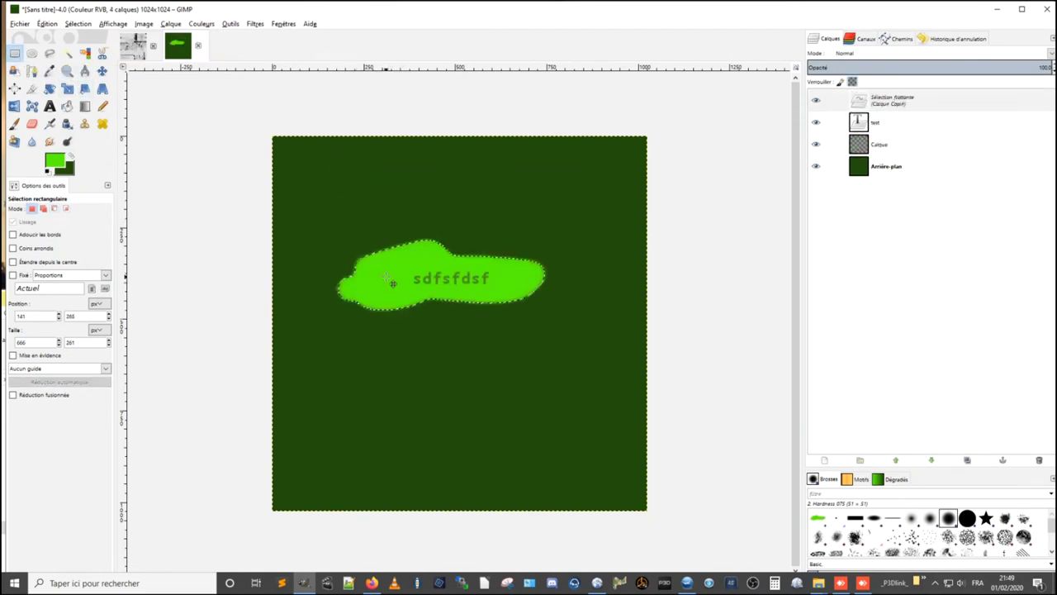
key(ctrl+shift)
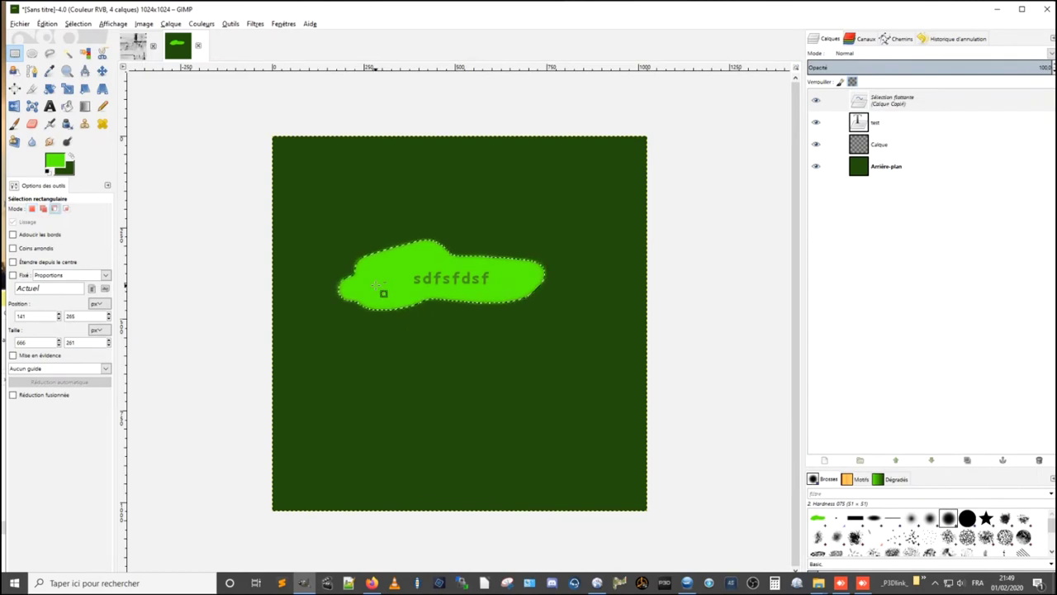
key(ctrl+shift)
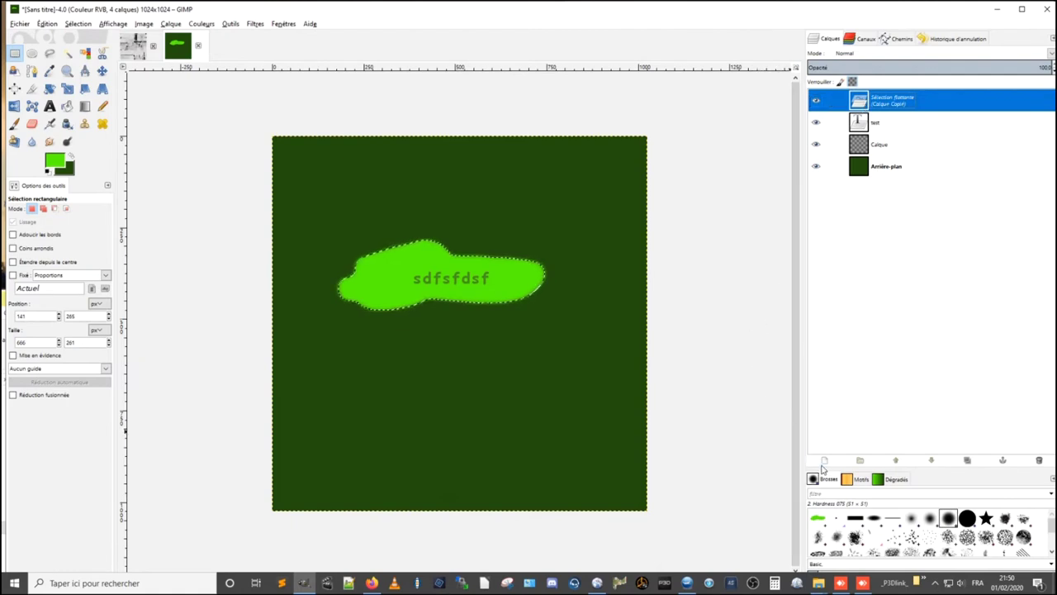
click(826, 462)
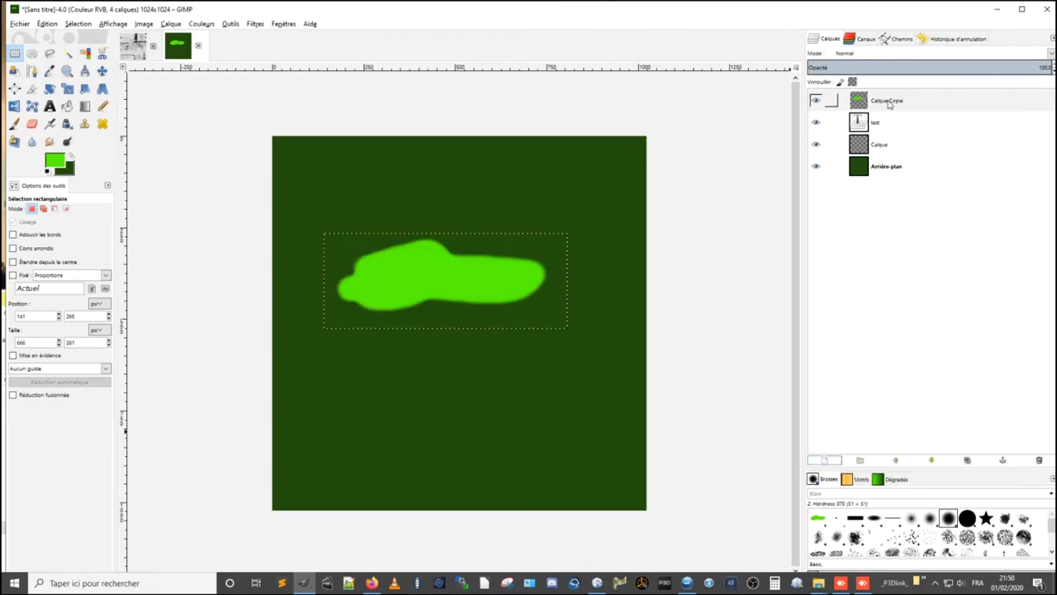
- Paste the blob again as a layer, then delete the extra Calque Copié #1 duplicate
click(890, 103)
mouse_move(918, 101)
mouse_down()
mouse_move(915, 142)
mouse_move(903, 99)
mouse_up()
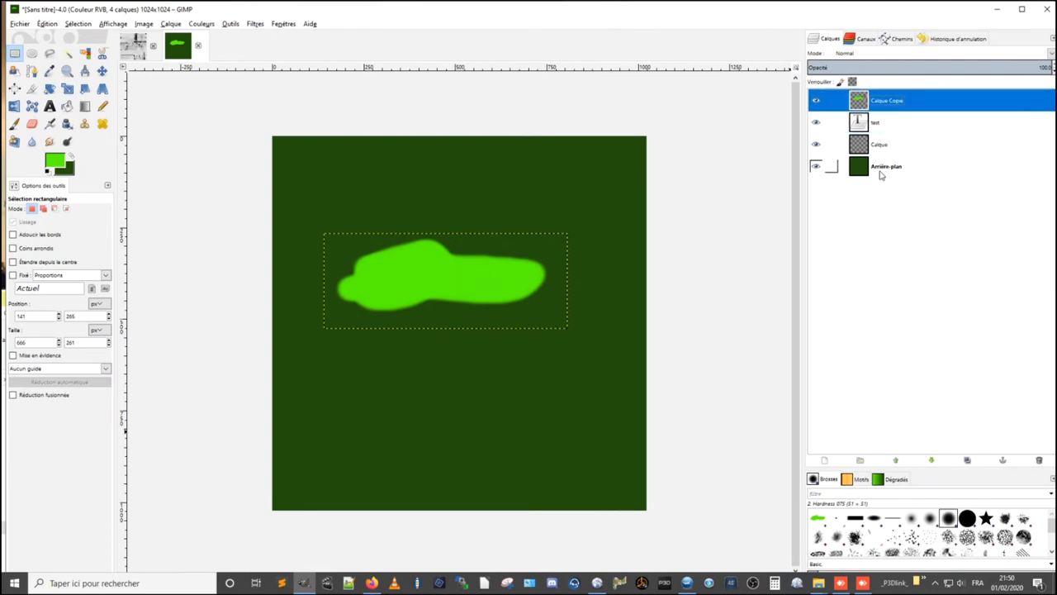
key(ctrl+v)
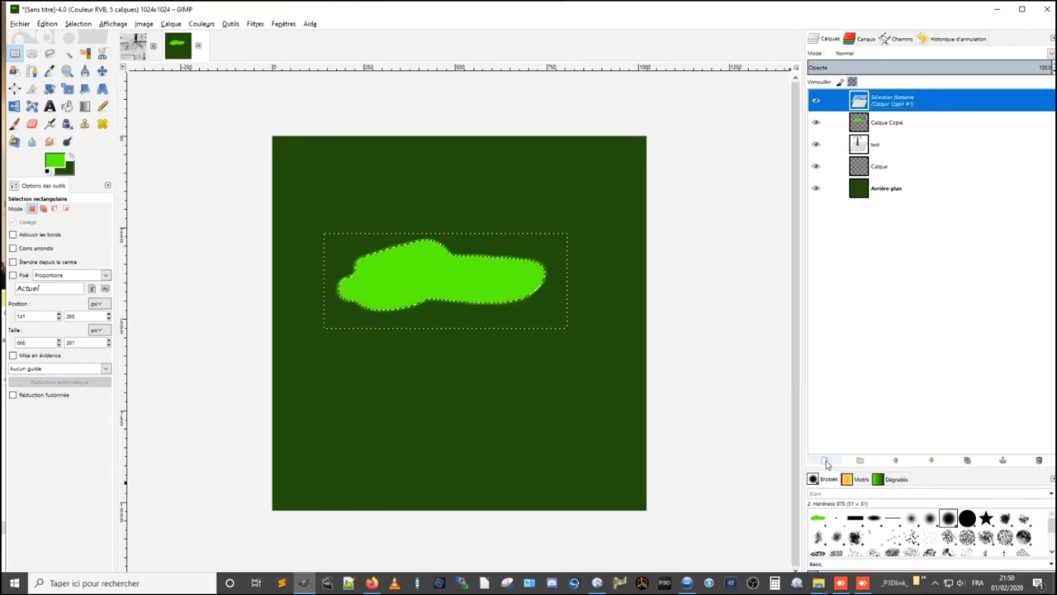
click(826, 461)
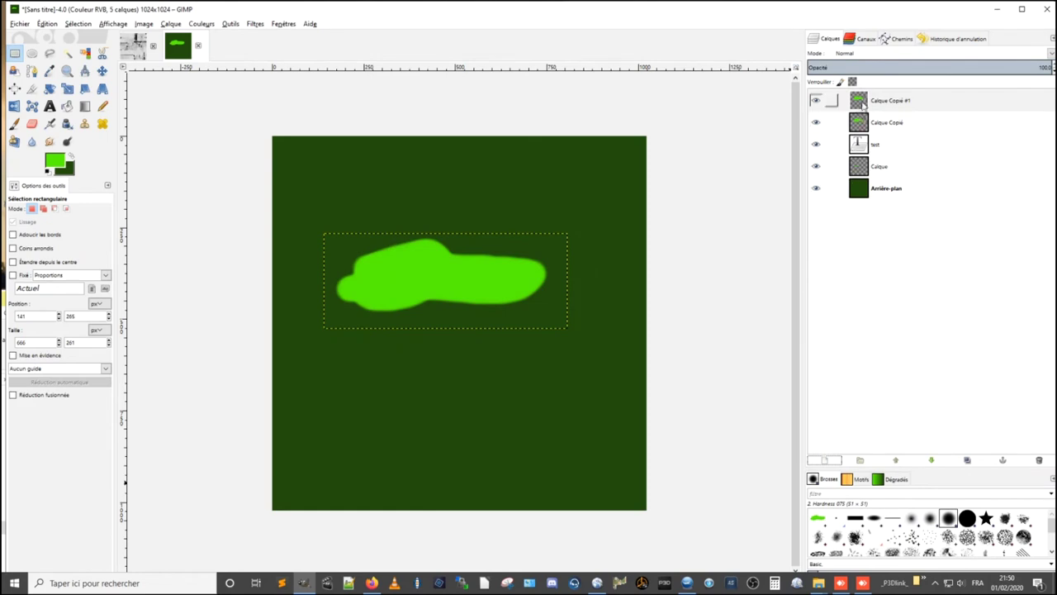
drag(898, 101, 1003, 353)
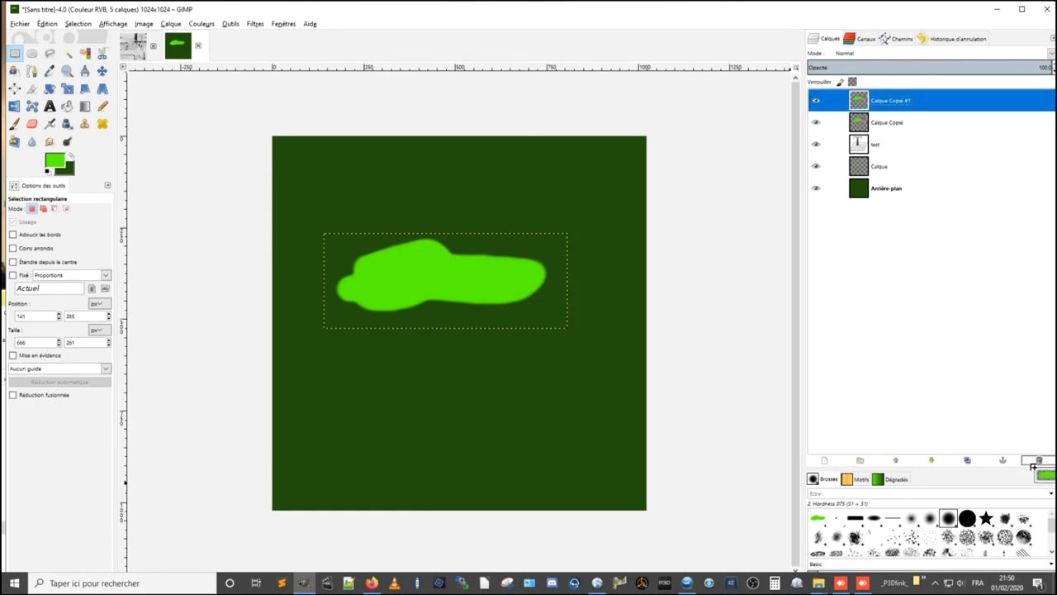
drag(1004, 352, 1039, 460)
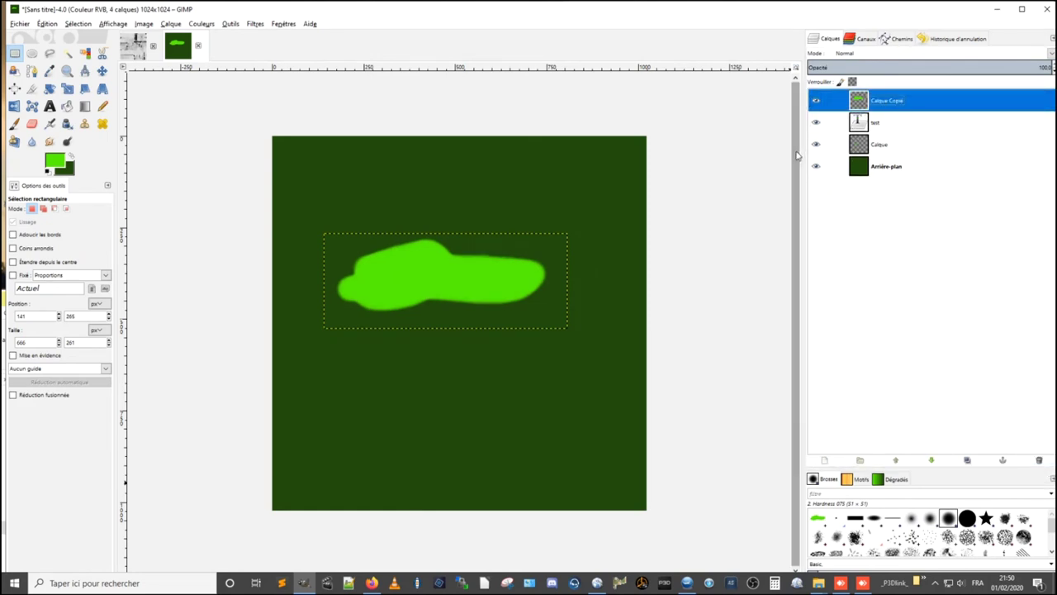
- Briefly hide and re-show the Calque and background layers to check the blob layer
click(817, 147)
click(816, 166)
click(817, 144)
click(816, 166)
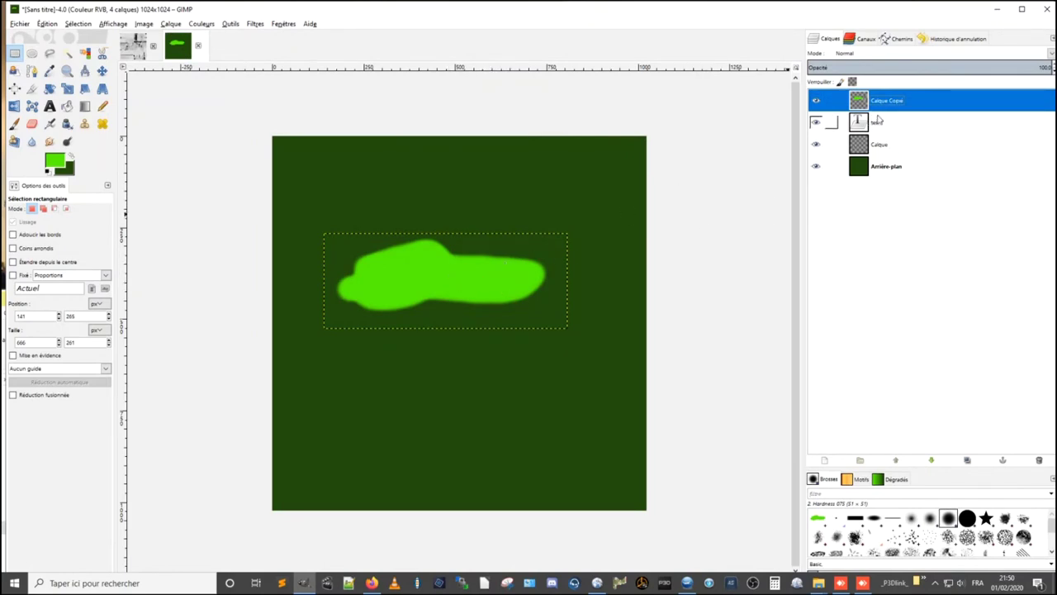
click(102, 71)
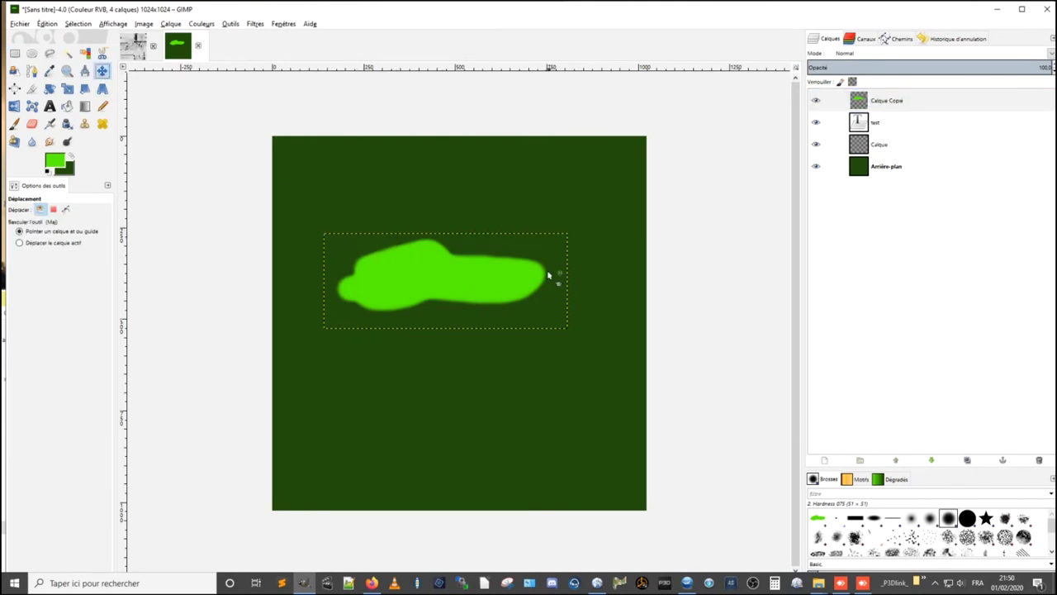
- Move the blob near the top, fit Calque Copié to the image size, and stack it below the text layer
drag(503, 297, 495, 419)
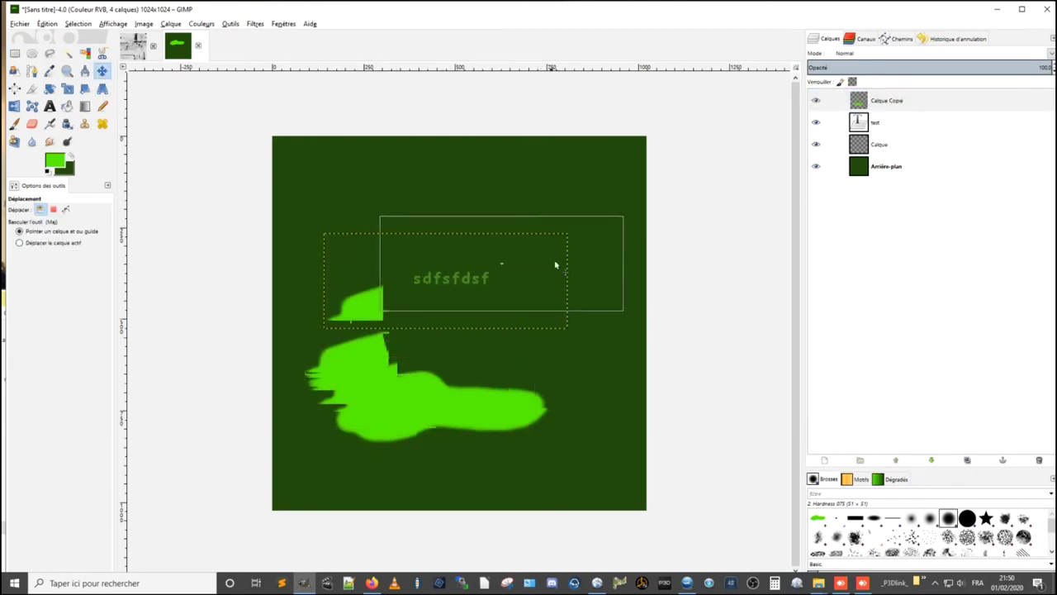
drag(554, 265, 508, 207)
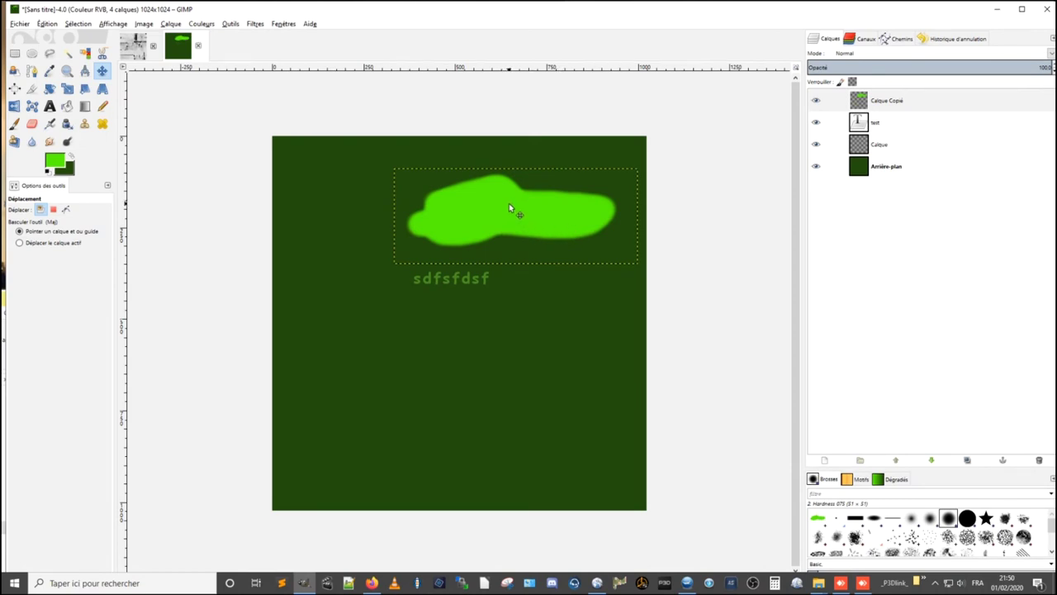
click(169, 25)
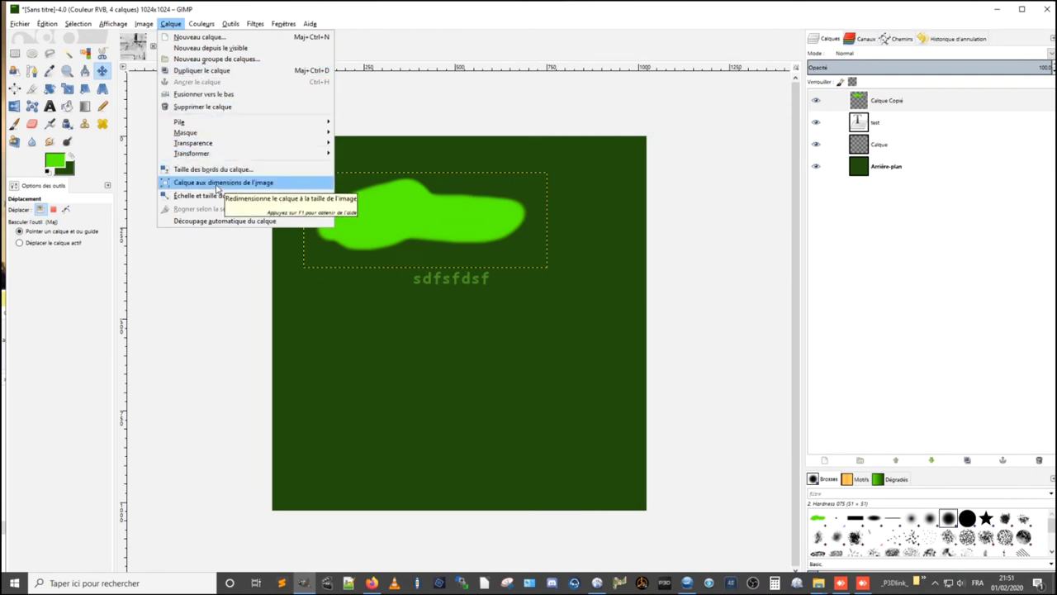
click(217, 183)
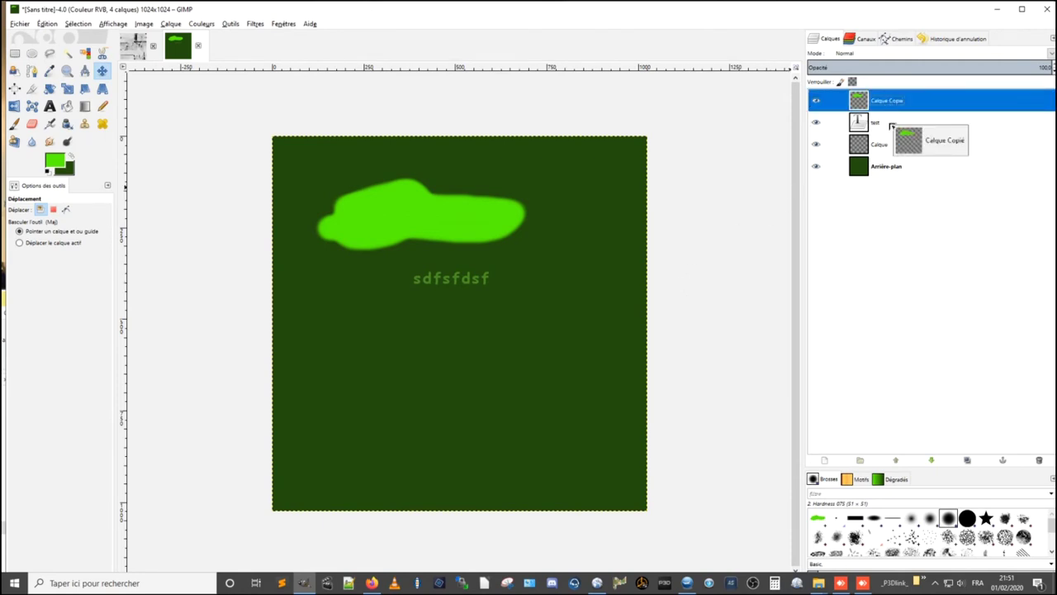
drag(890, 103, 892, 142)
click(882, 149)
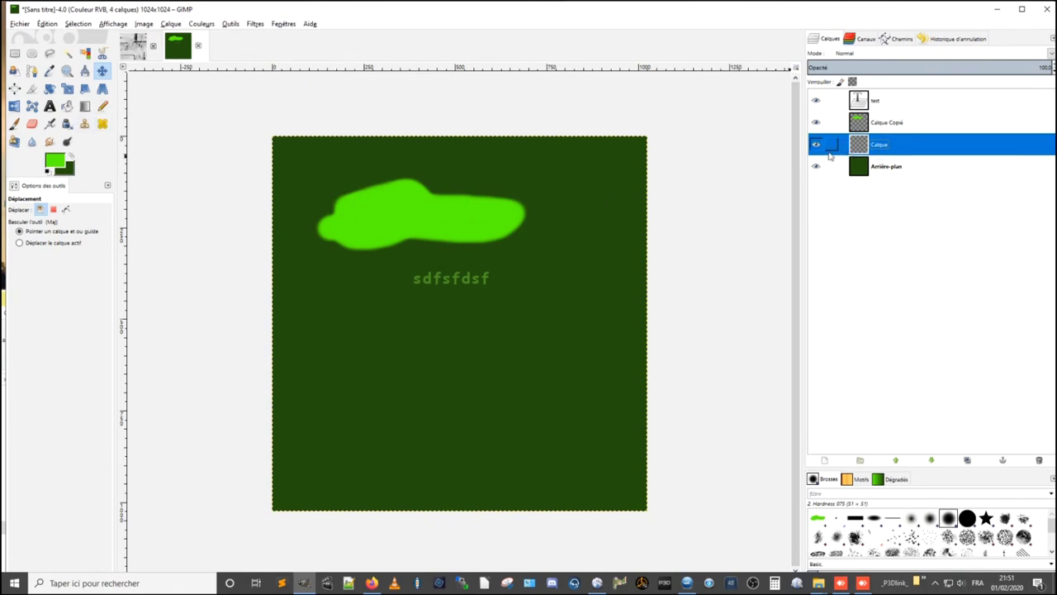
click(14, 124)
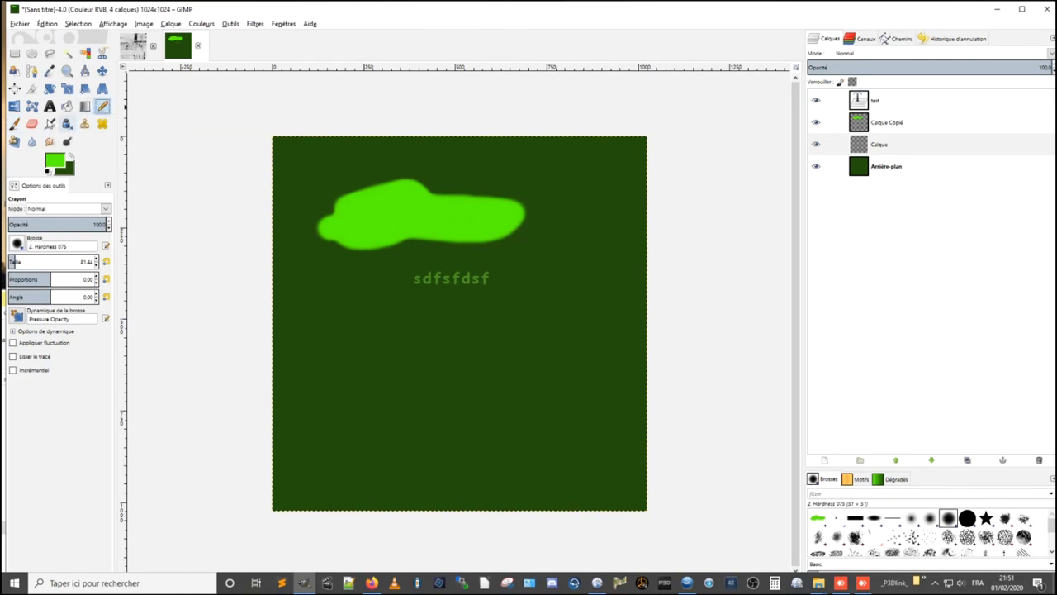
- Paint a thick green zigzag of straight lines across the image up to the blob
mouse_move(336, 309)
mouse_down()
mouse_move(397, 402)
mouse_move(460, 349)
mouse_move(355, 302)
mouse_move(375, 286)
mouse_up()
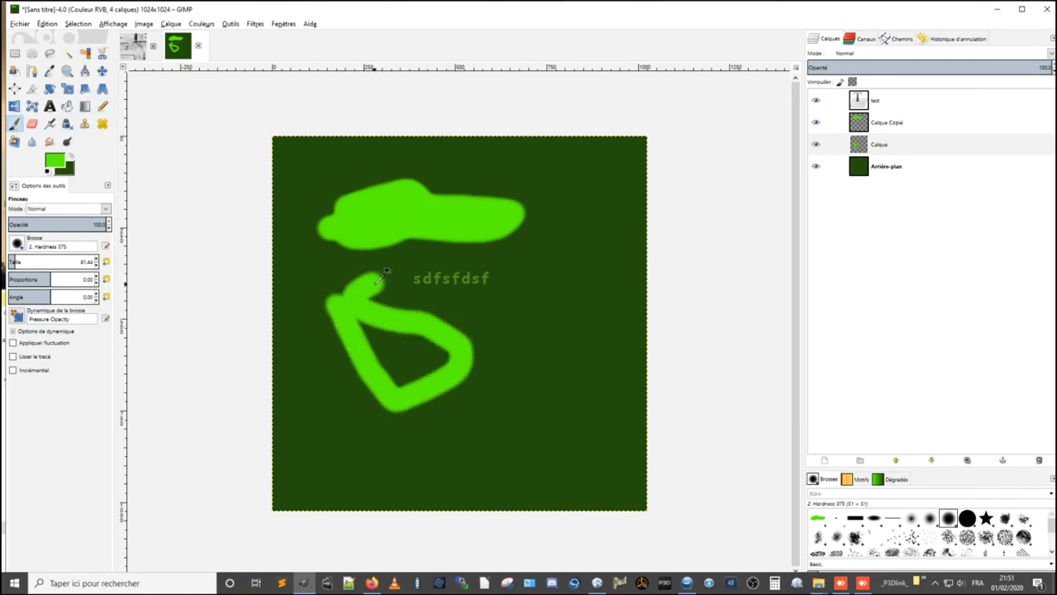
key(ctrl+z)
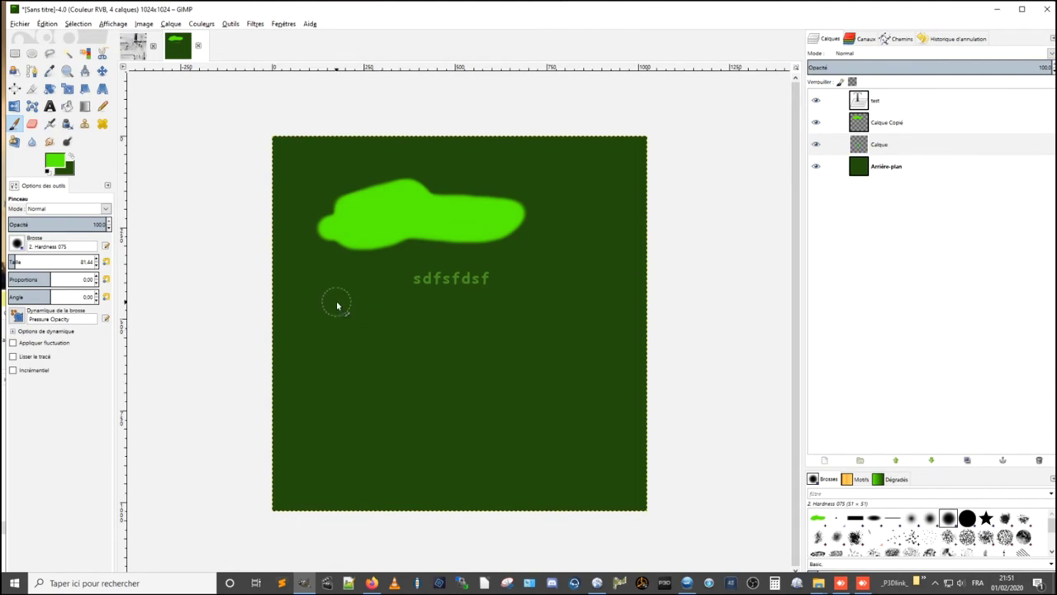
click(337, 306)
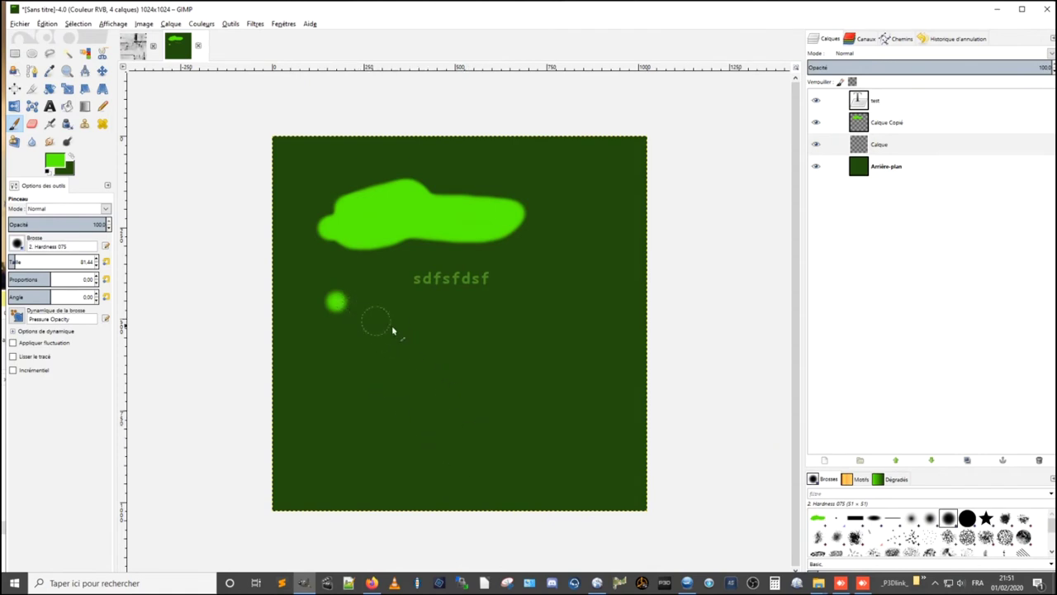
shift+click(543, 436)
shift+click(598, 289)
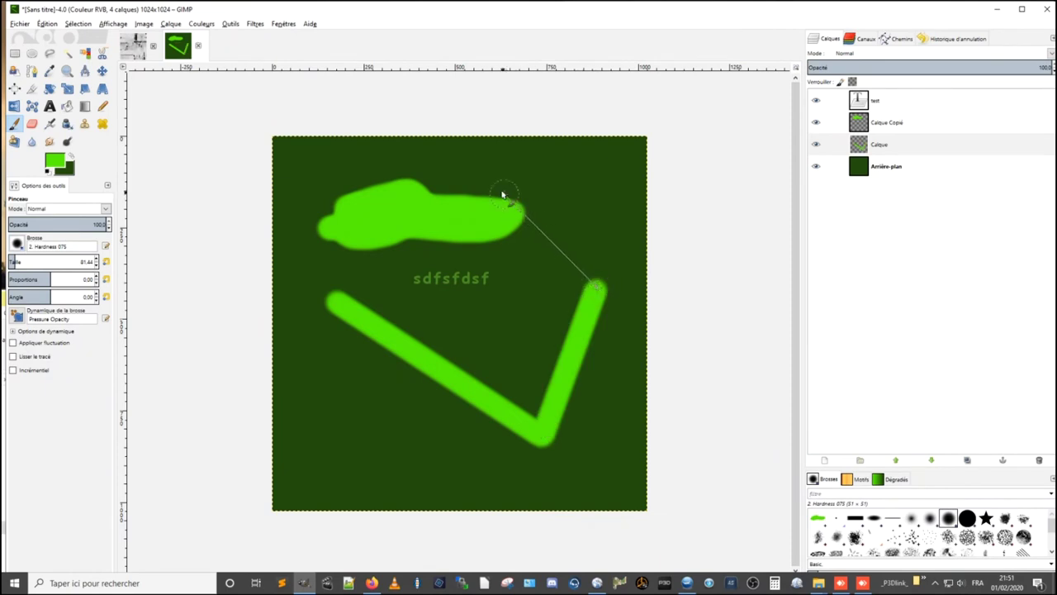
shift+click(493, 174)
shift+click(604, 174)
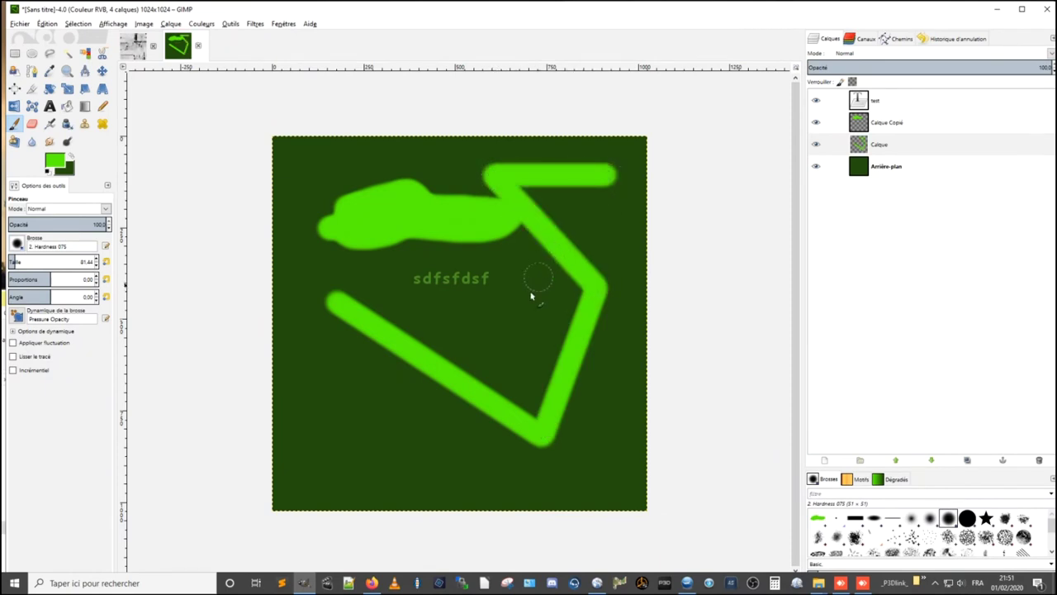
- Paint two short straight green strokes, one below the text and one at lower left
click(508, 325)
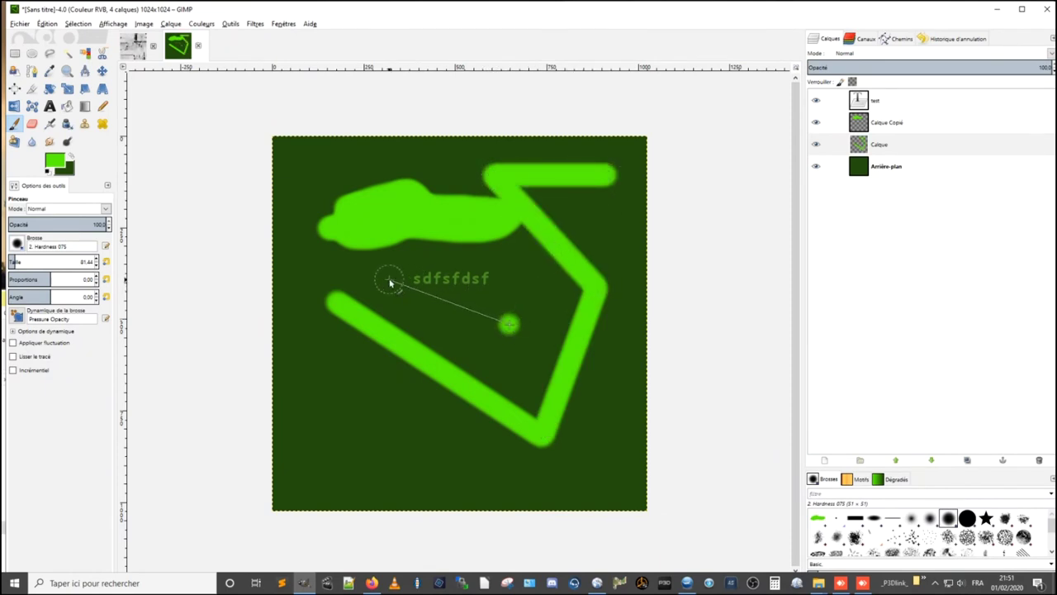
shift+click(389, 281)
click(361, 369)
shift+click(377, 456)
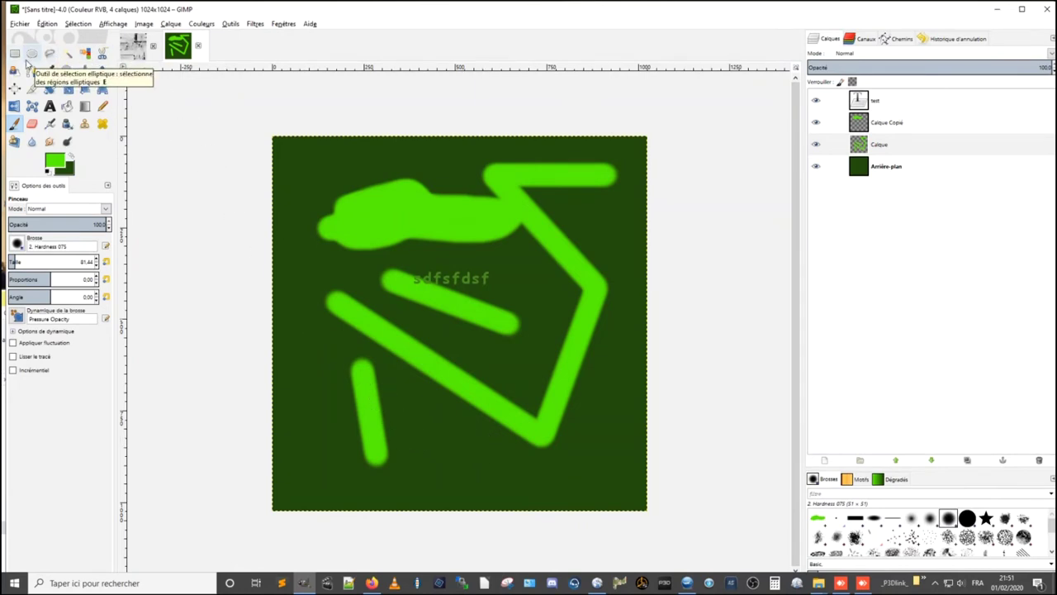
- Erase the short vertical stroke at lower left using an elliptical selection
click(31, 53)
drag(329, 351, 405, 482)
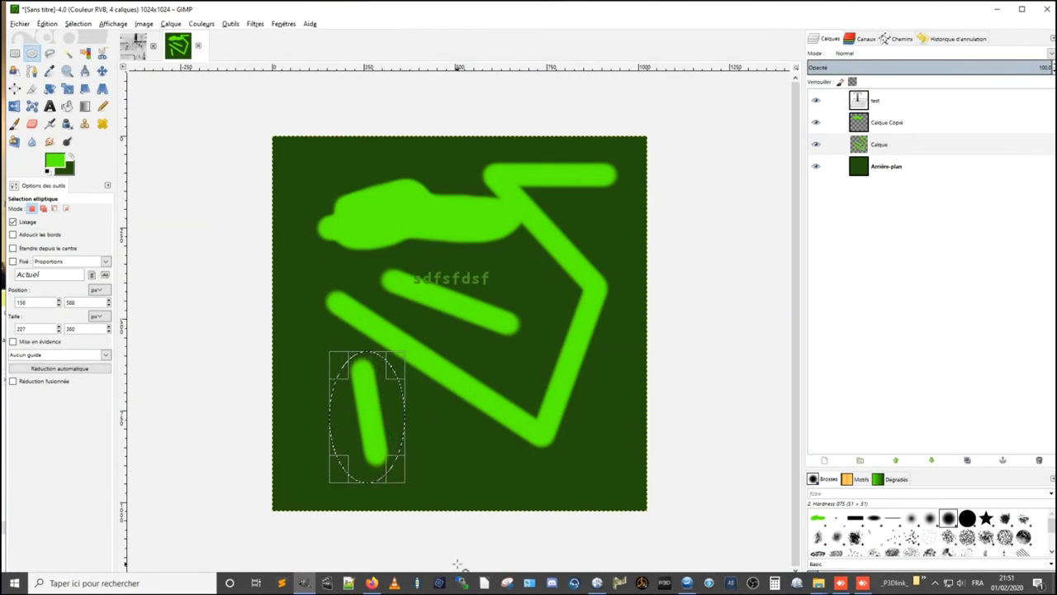
key(Delete)
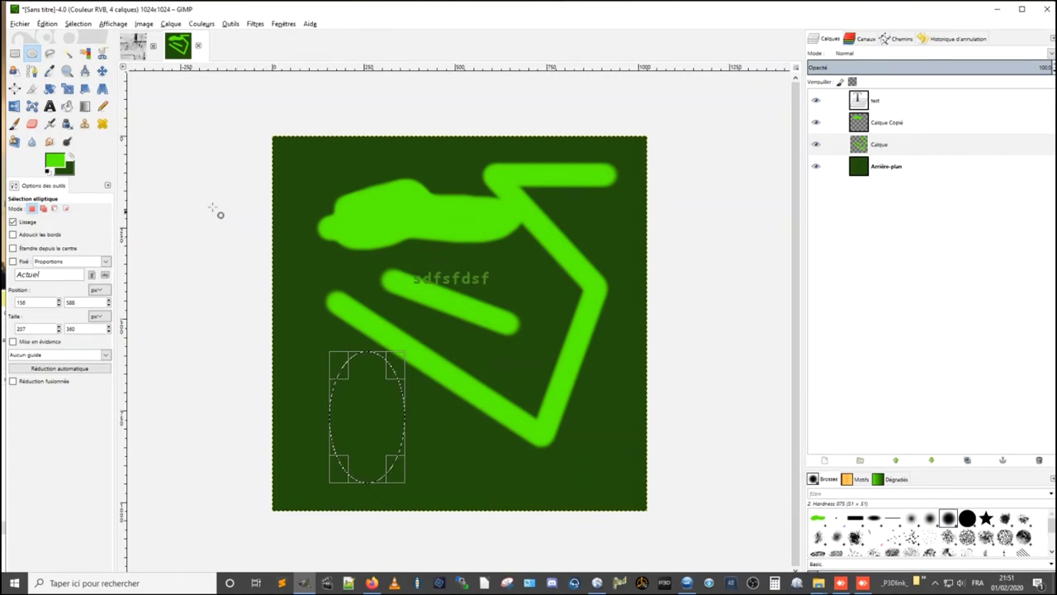
- Attempt a freehand selection around the stroke near the text, then discard it and deselect
click(50, 52)
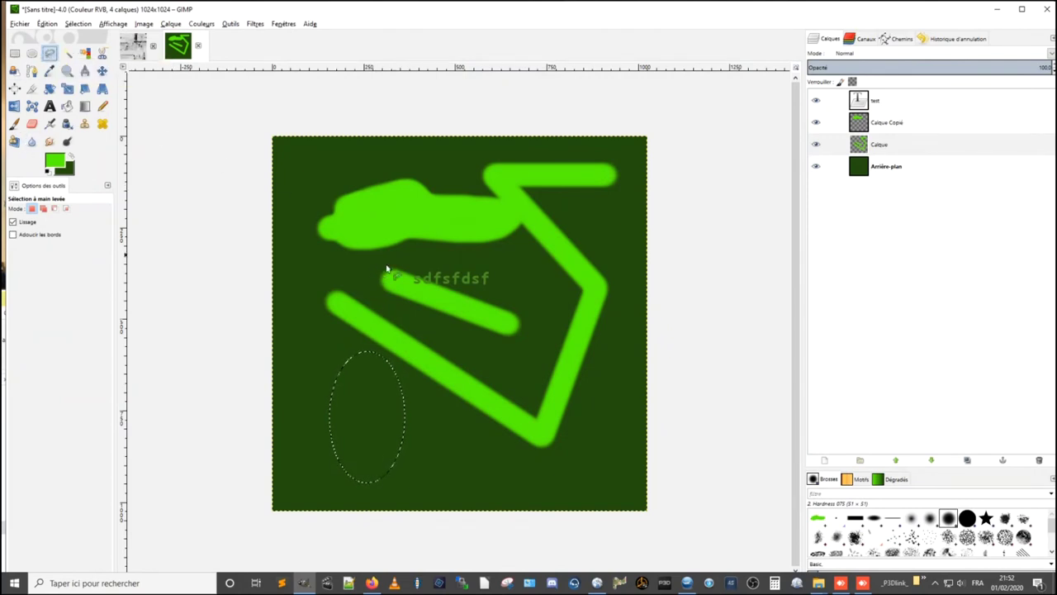
mouse_move(369, 261)
mouse_down()
mouse_move(409, 269)
mouse_move(533, 343)
mouse_move(367, 296)
mouse_up()
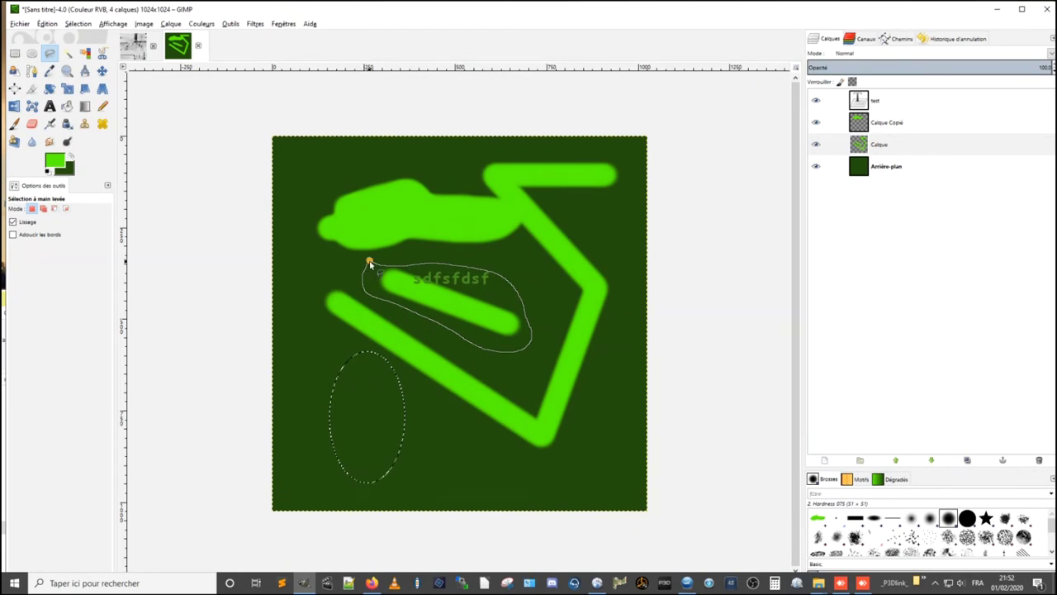
click(369, 261)
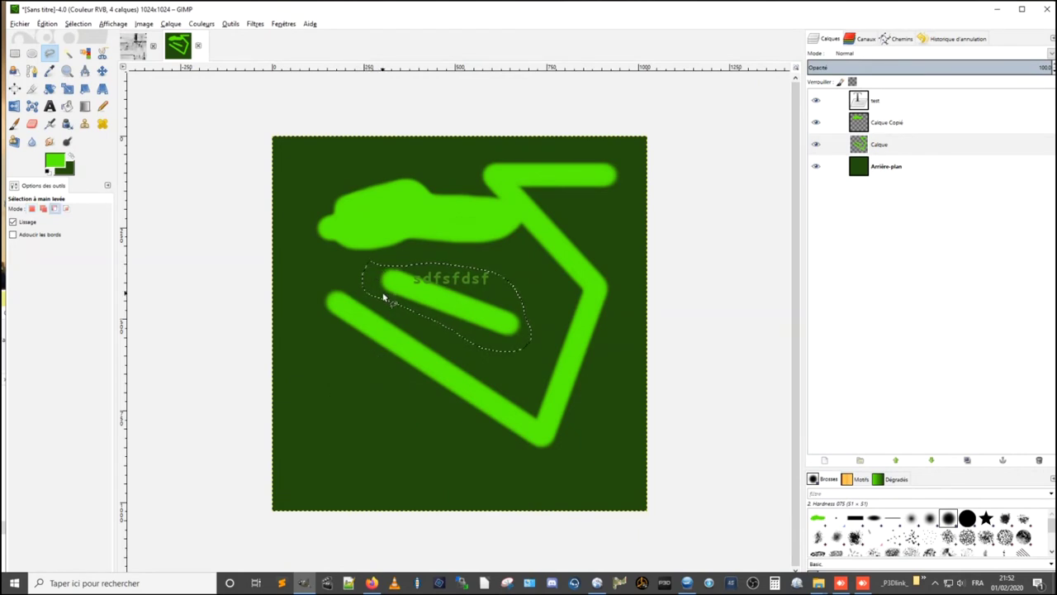
key(ctrl+z)
key(ctrl+shift+a)
- Outline the short stroke near the text with Free Select, delete it, and deselect
click(537, 308)
click(516, 353)
click(373, 294)
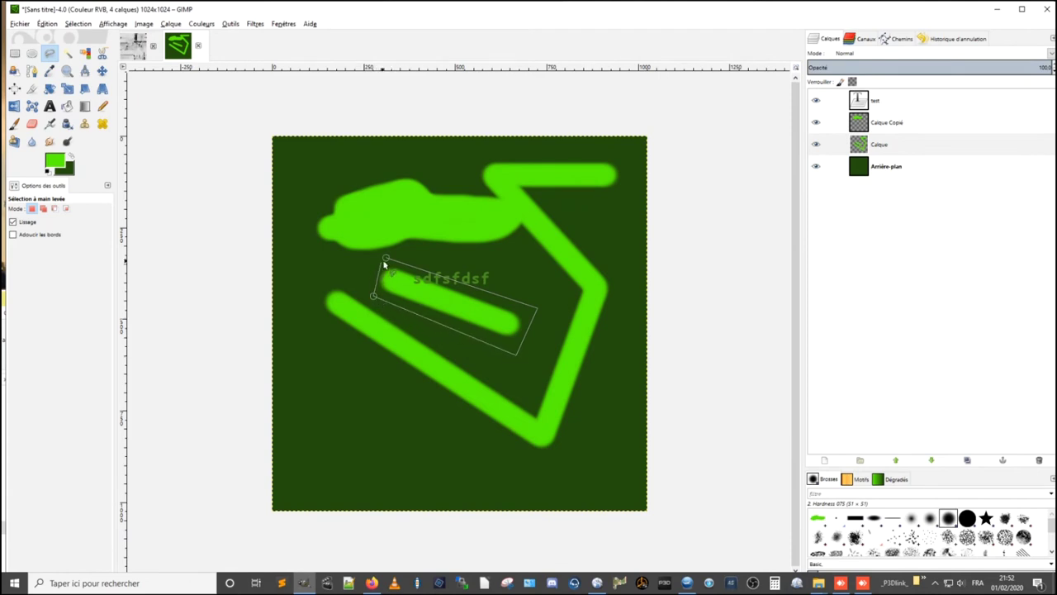
click(385, 260)
key(Delete)
key(ctrl+shift+a)
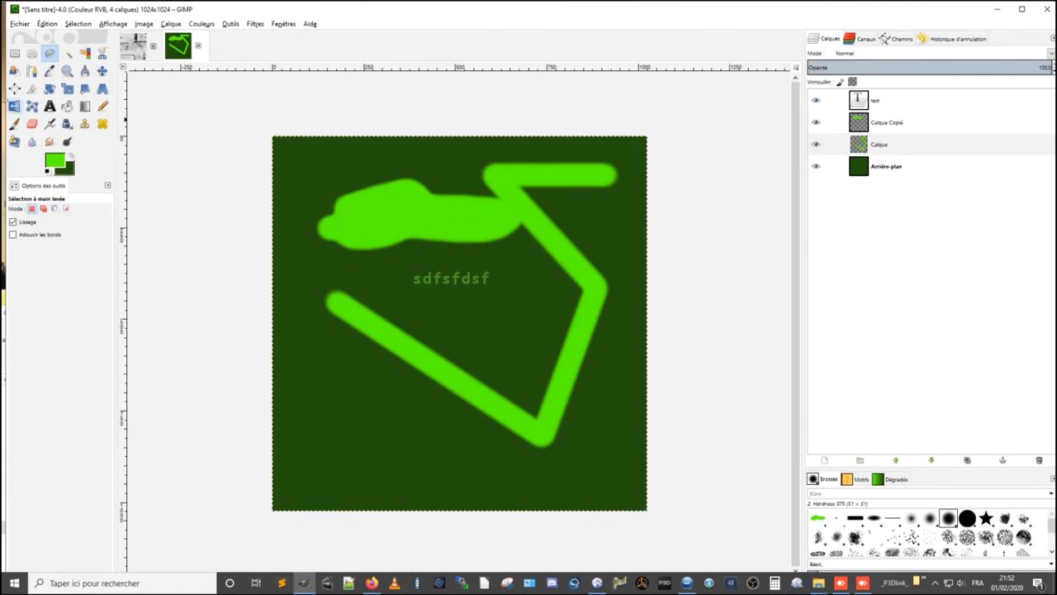
click(67, 52)
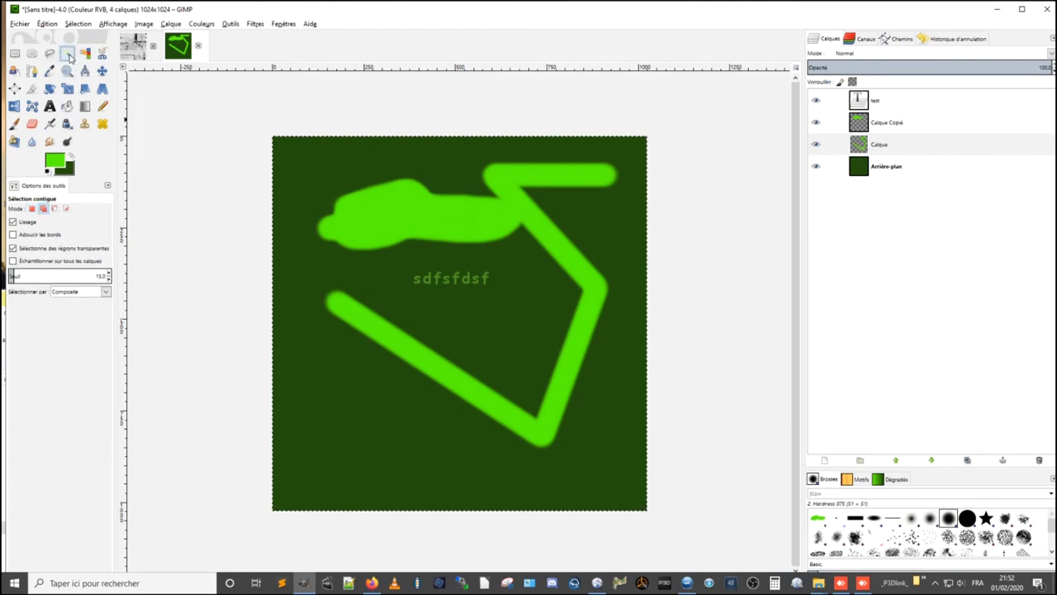
- Fuzzy-select the green zigzag strokes and delete them, then undo and deselect
click(576, 260)
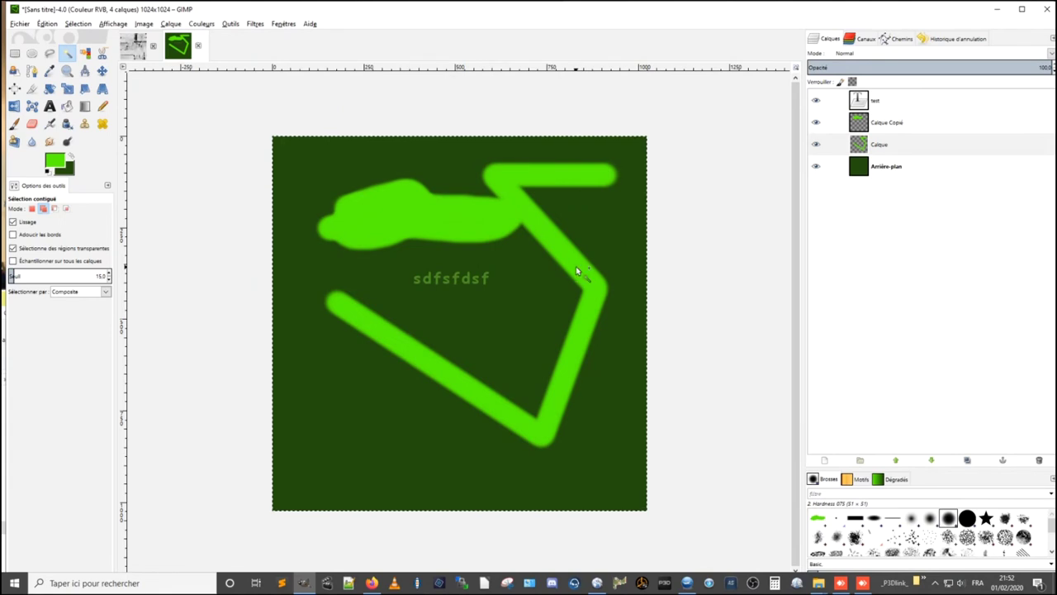
key(ctrl)
key(ctrl+shift)
click(576, 265)
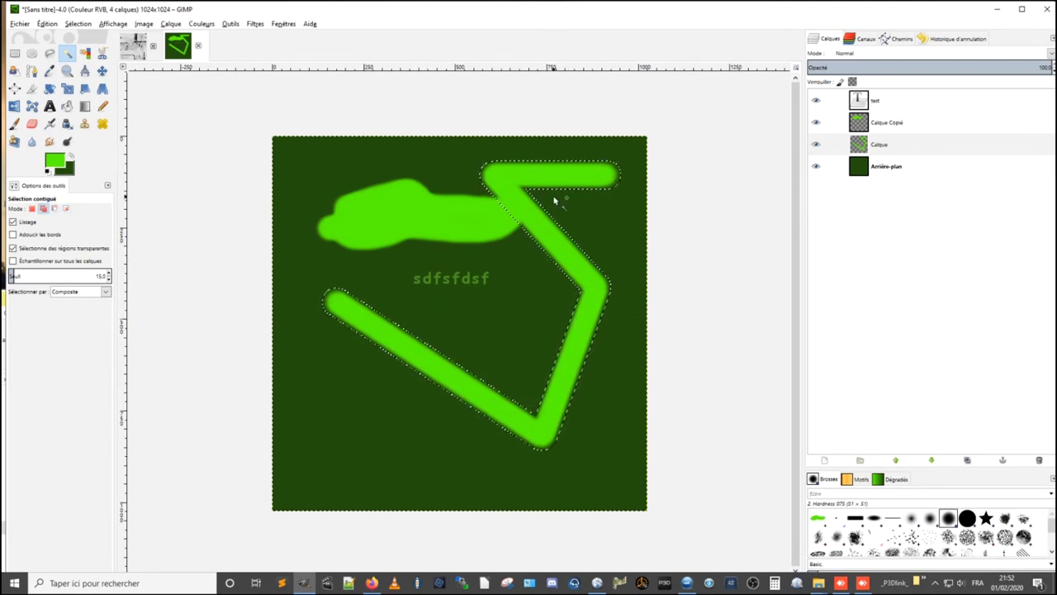
ctrl+scroll(607, 189, up, 1)
ctrl+scroll(587, 192, up, 1)
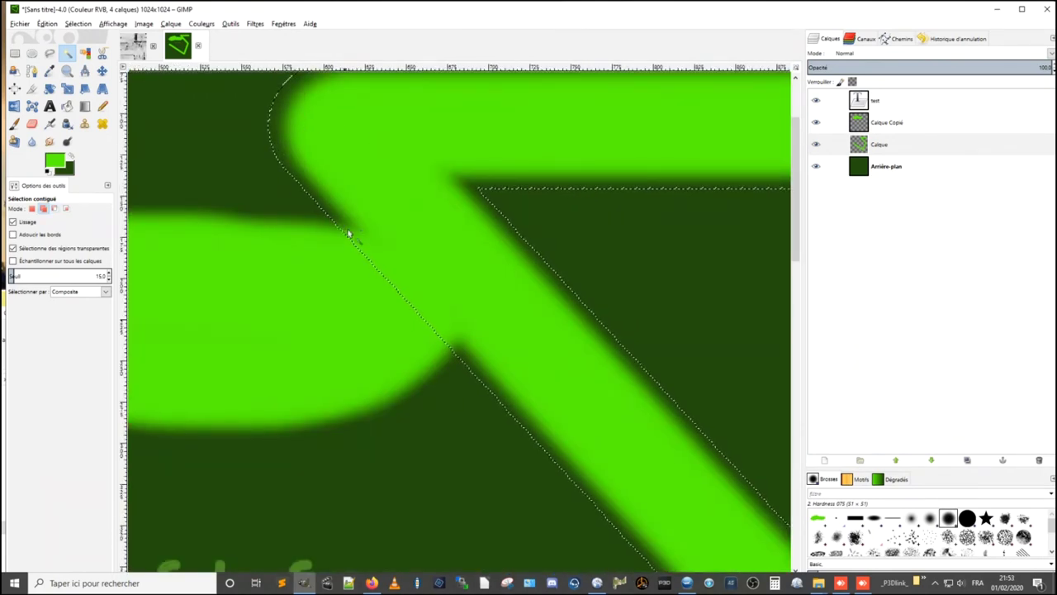
ctrl+scroll(558, 367, down, 1)
ctrl+scroll(558, 367, down, 1)
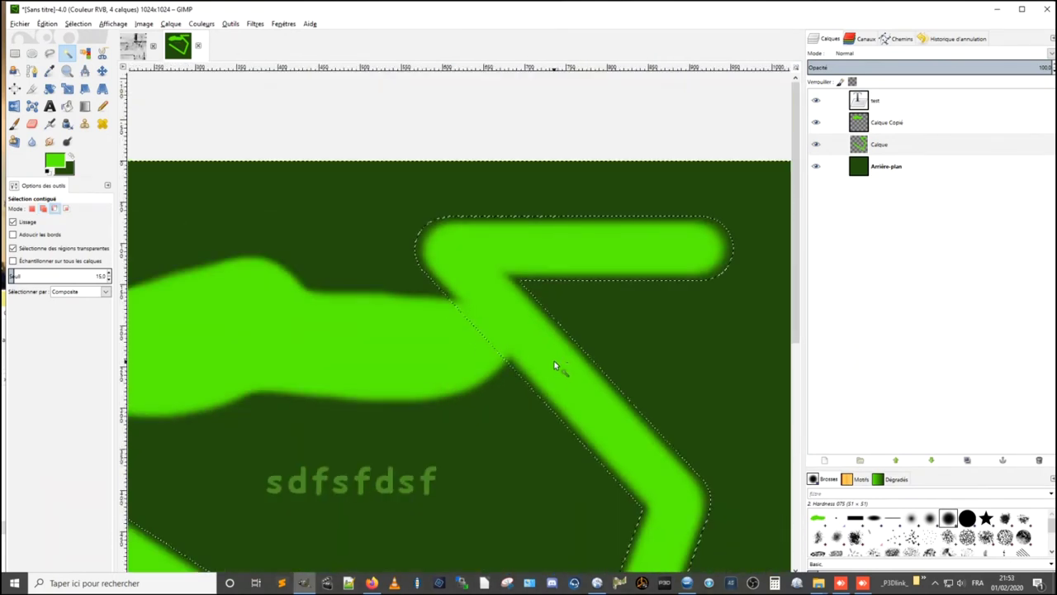
ctrl+scroll(553, 363, down, 1)
scroll(550, 363, down, 3)
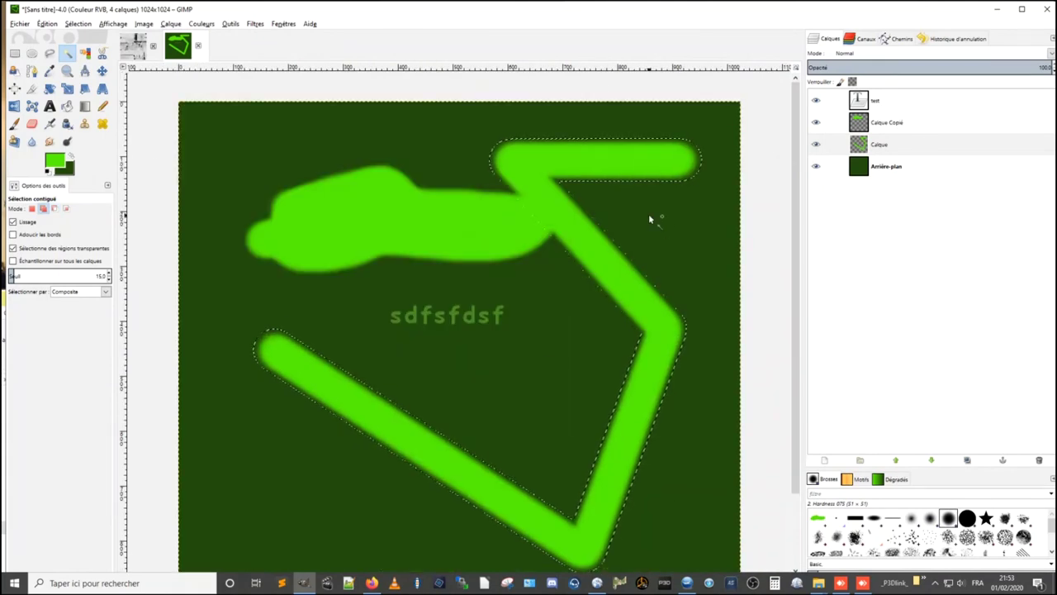
key(Delete)
key(ctrl+z)
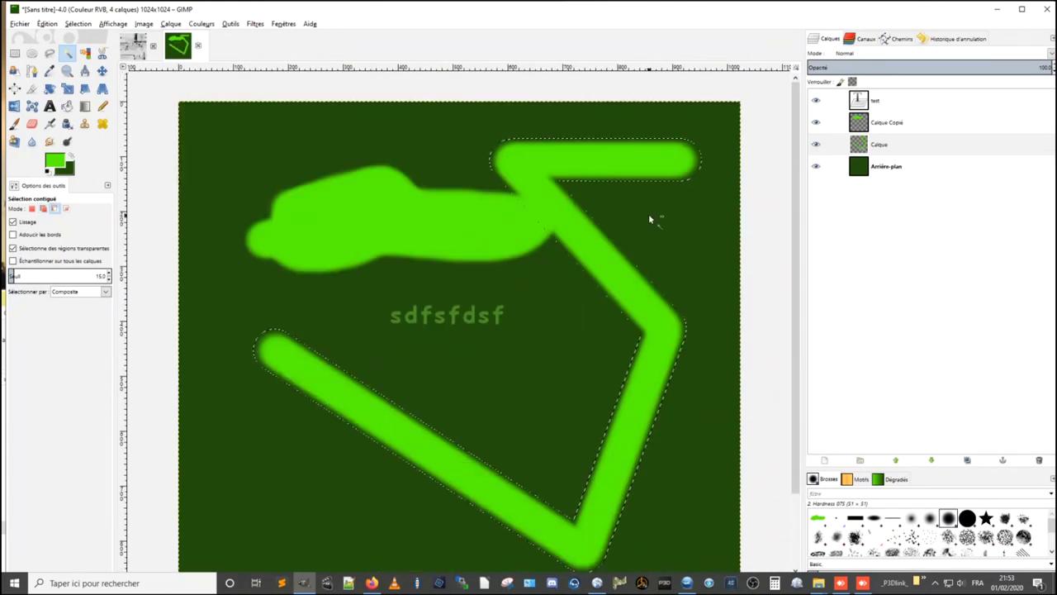
key(ctrl+shift+a)
- Reselect the green zigzag strokes with Fuzzy Select, delete them, and clear the selection
click(649, 217)
ctrl+click(649, 217)
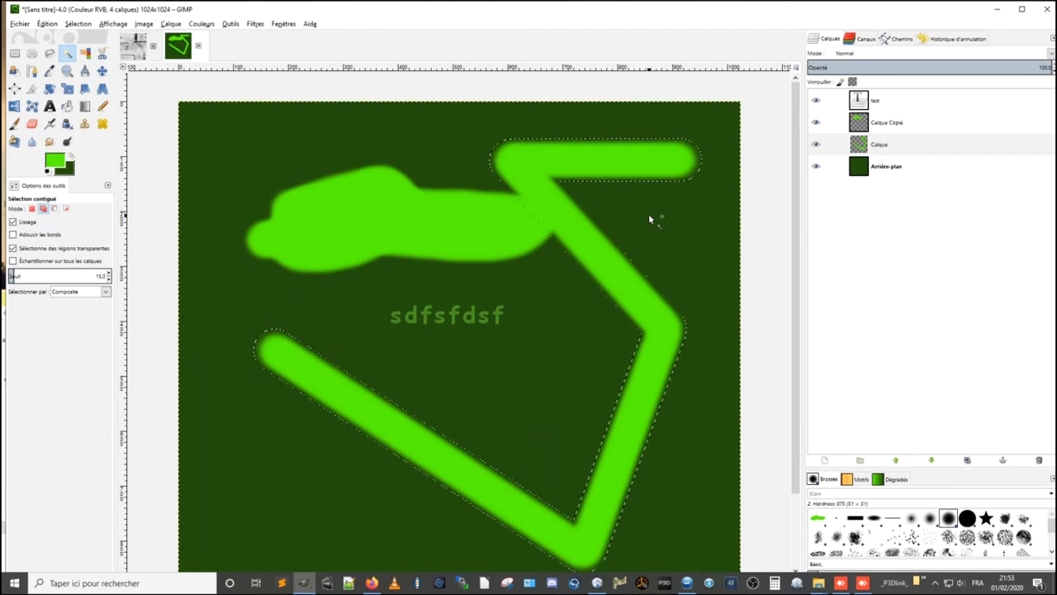
key(Delete)
key(shift+ctrl+a)
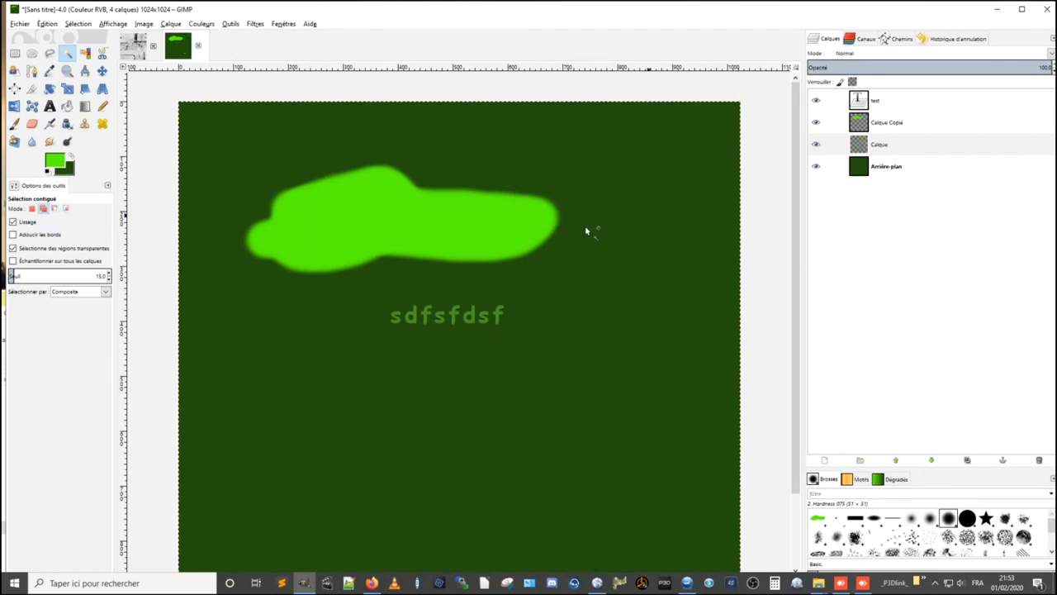
- Select the green blob on the Calque Copié layer, deselect, then undo to restore the selection
scroll(502, 272, down, 2)
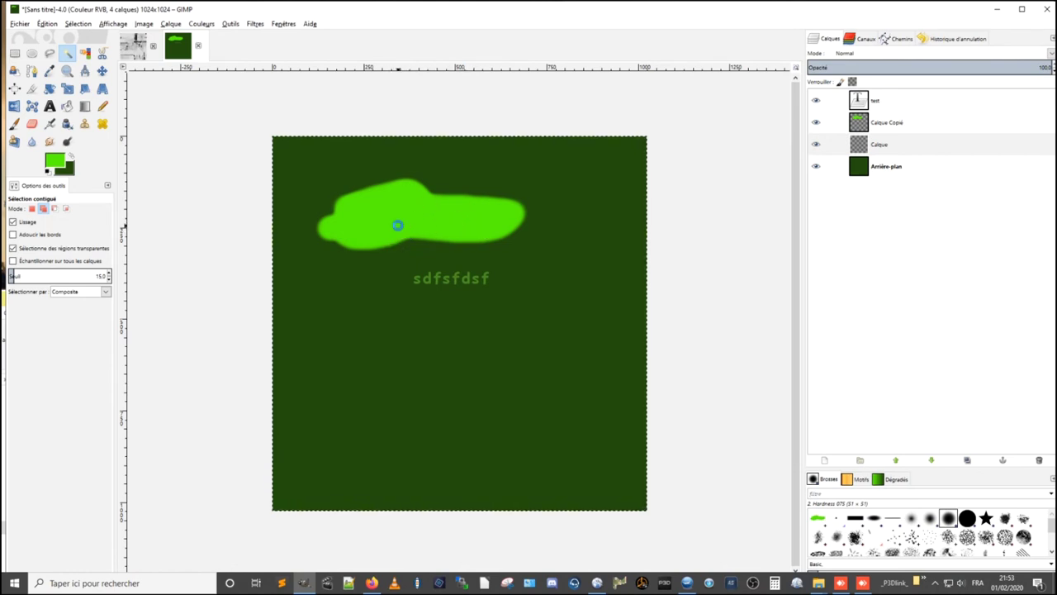
click(947, 126)
click(463, 219)
key(ctrl+shift+a)
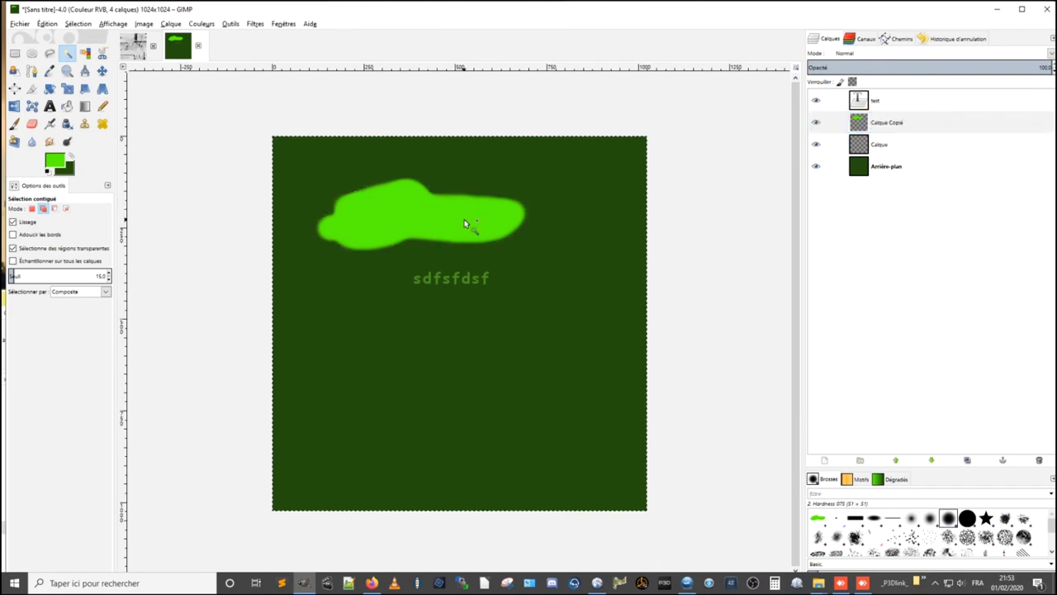
key(ctrl+z)
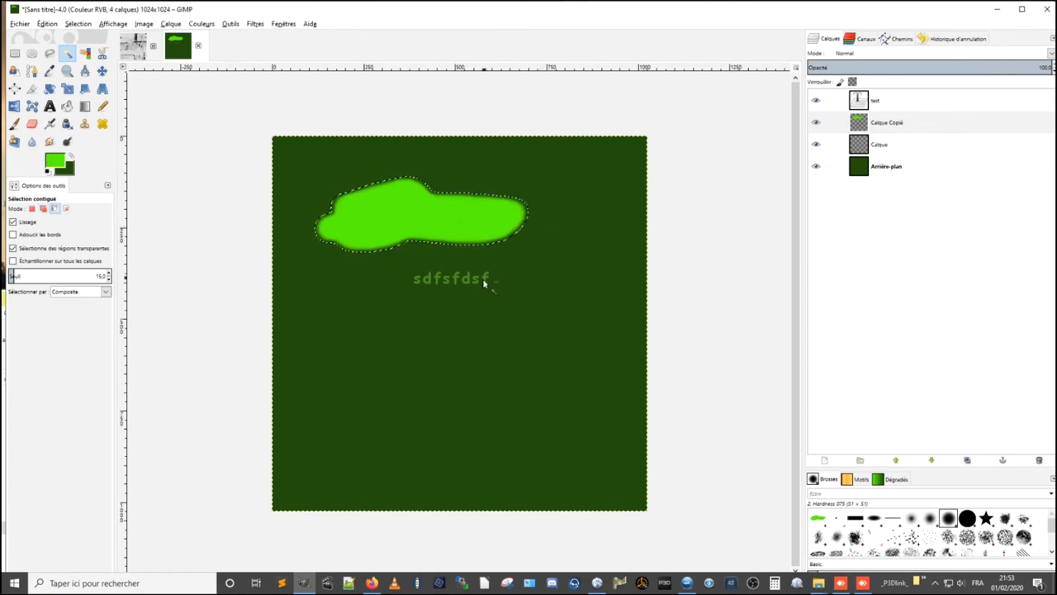
- At 100% zoom, fuzzy-select the last 'f' on the text layer, delete it, and deselect
key(1)
key(Page_Up)
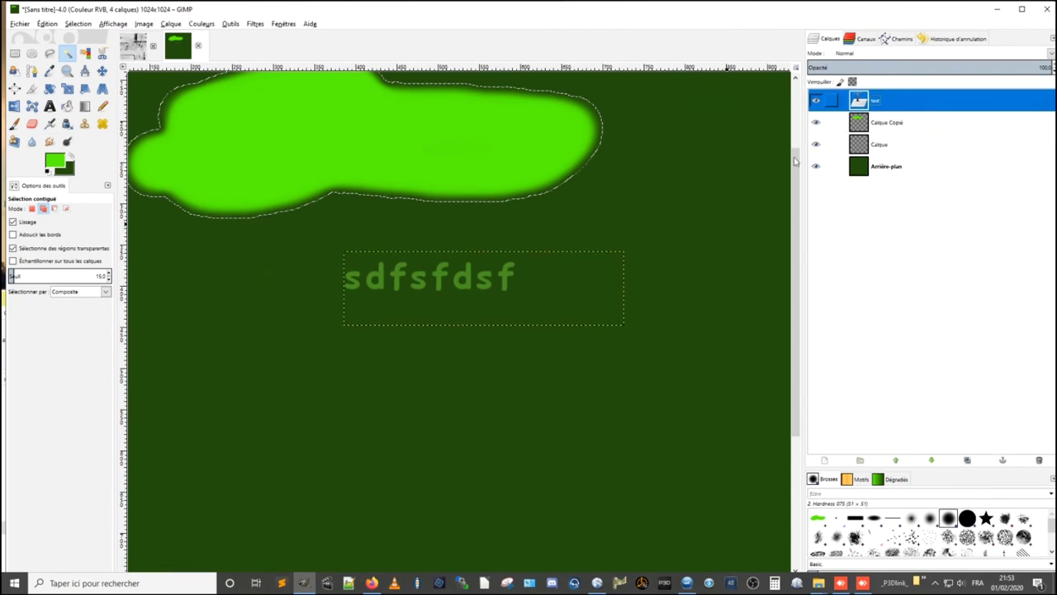
click(507, 278)
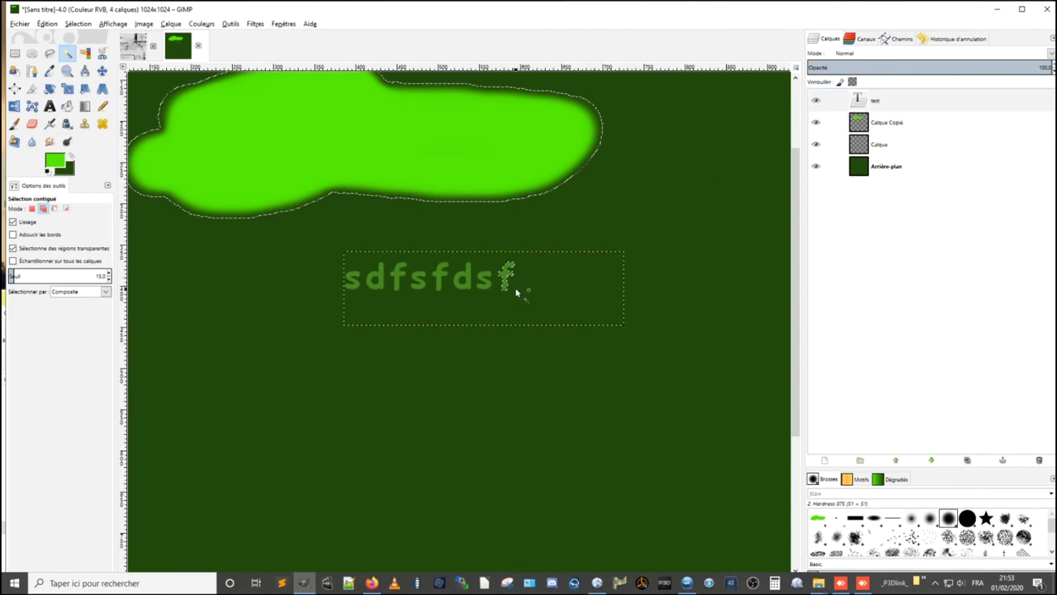
key(Delete)
key(ctrl+shift+a)
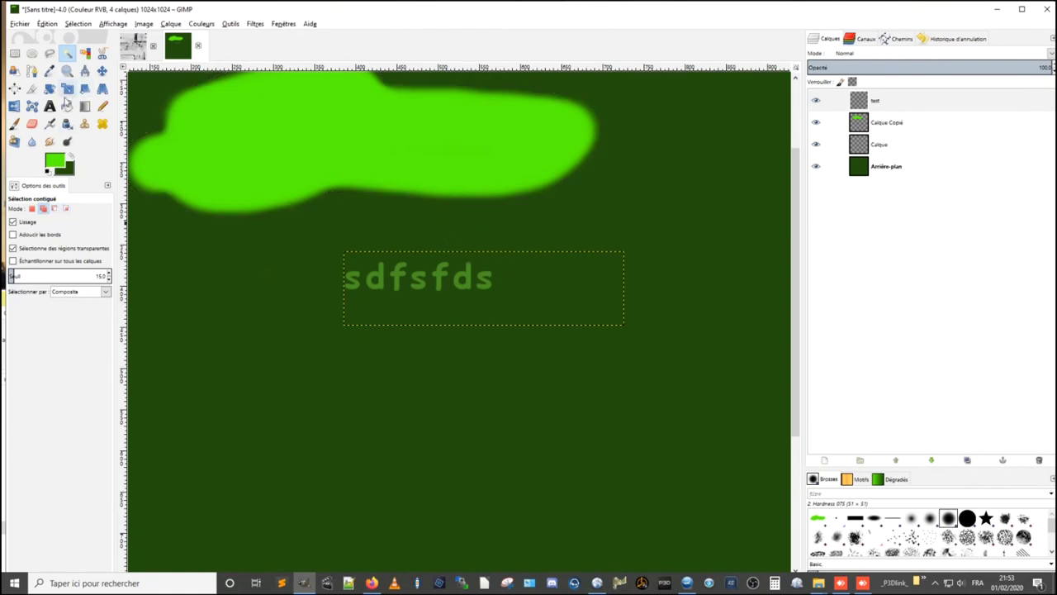
click(49, 106)
- Create a new top text layer reading sdfsfdsf from the edited text and make it active
click(447, 296)
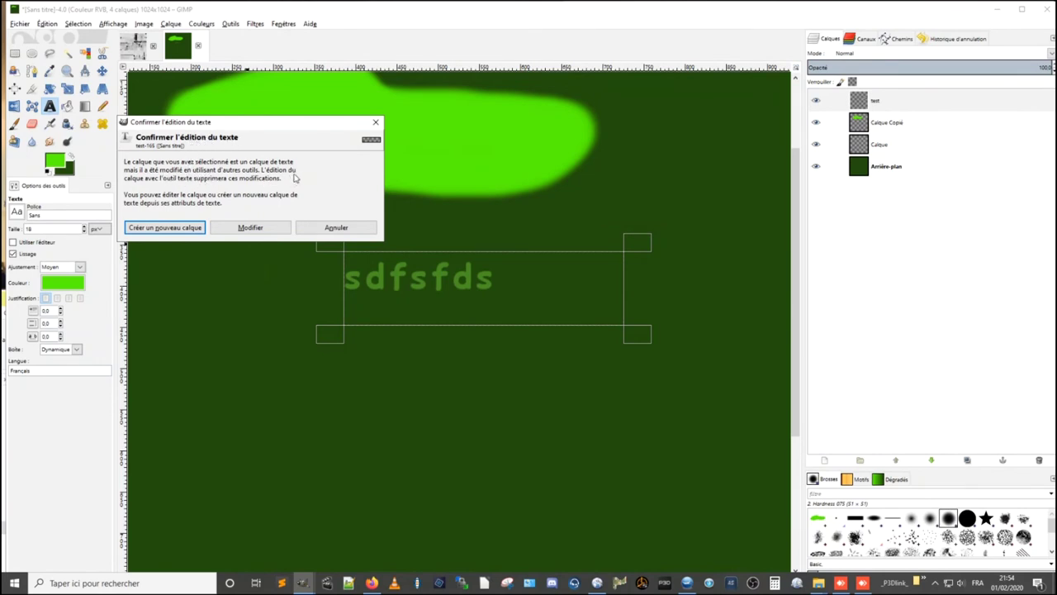
click(189, 228)
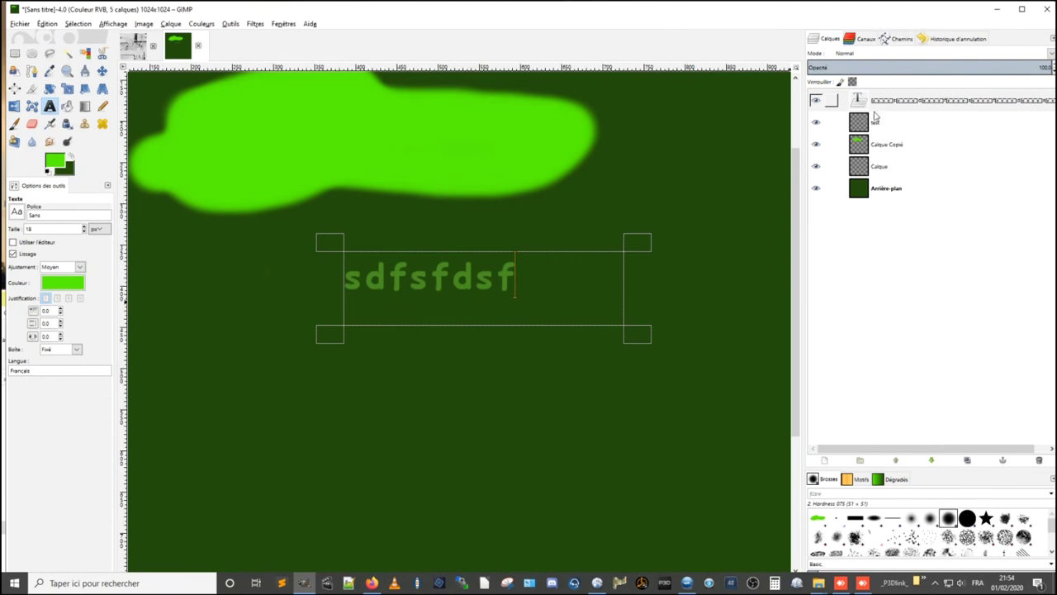
click(818, 105)
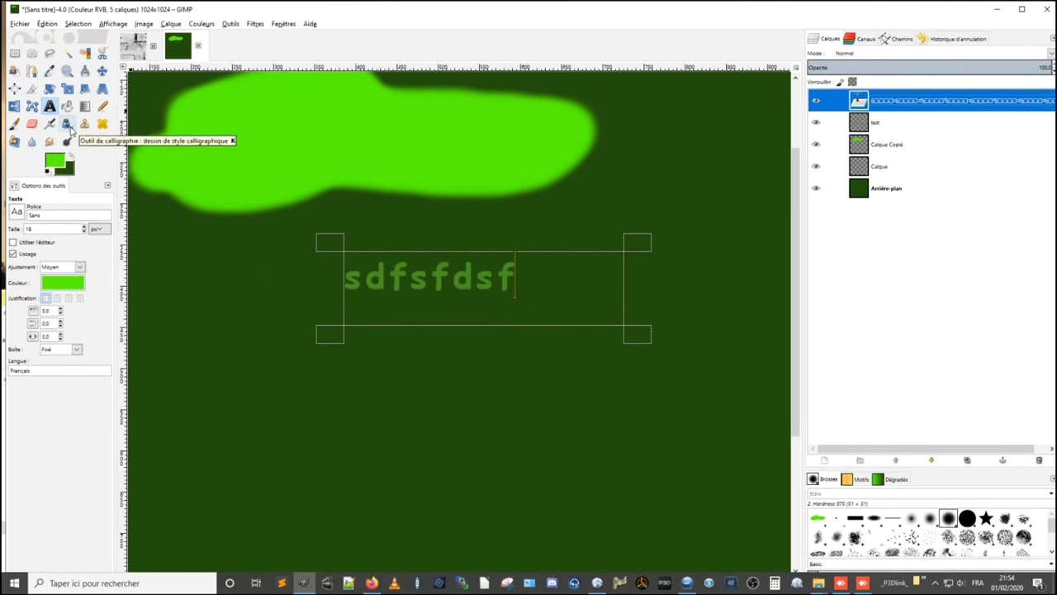
- Paint a looping green calligraphy stroke across the lower part of the image
click(67, 124)
click(909, 166)
mouse_move(592, 374)
mouse_down()
mouse_move(347, 364)
mouse_move(537, 367)
mouse_move(528, 382)
mouse_up()
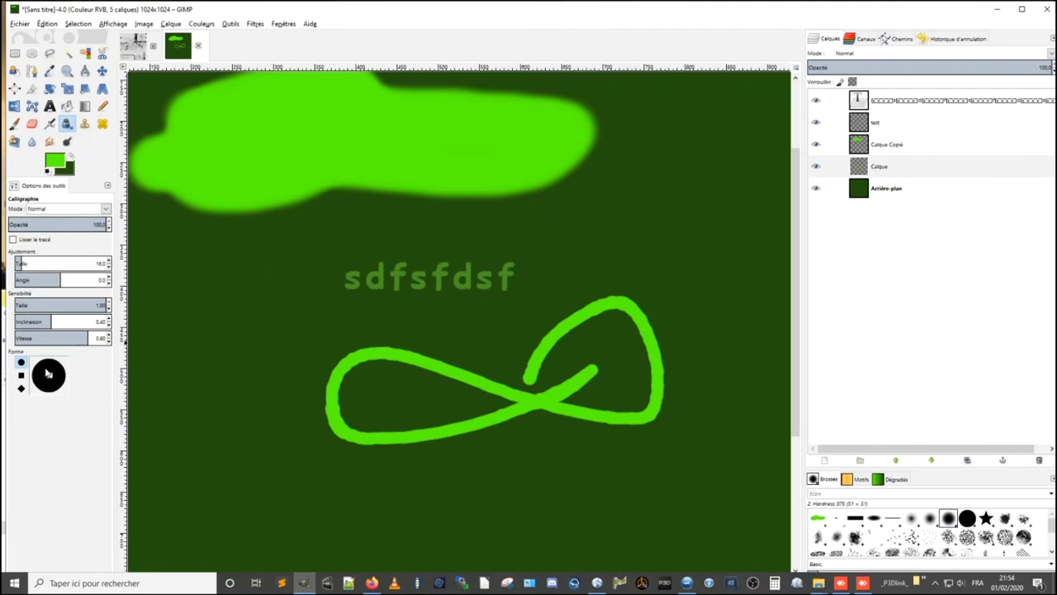
- Add a square-nib scribble left of the loop and a diamond-nib stroke along the bottom
mouse_move(50, 376)
click(21, 375)
mouse_move(302, 361)
mouse_down()
mouse_move(339, 400)
mouse_move(324, 329)
mouse_move(427, 338)
mouse_move(475, 289)
mouse_move(438, 269)
mouse_up()
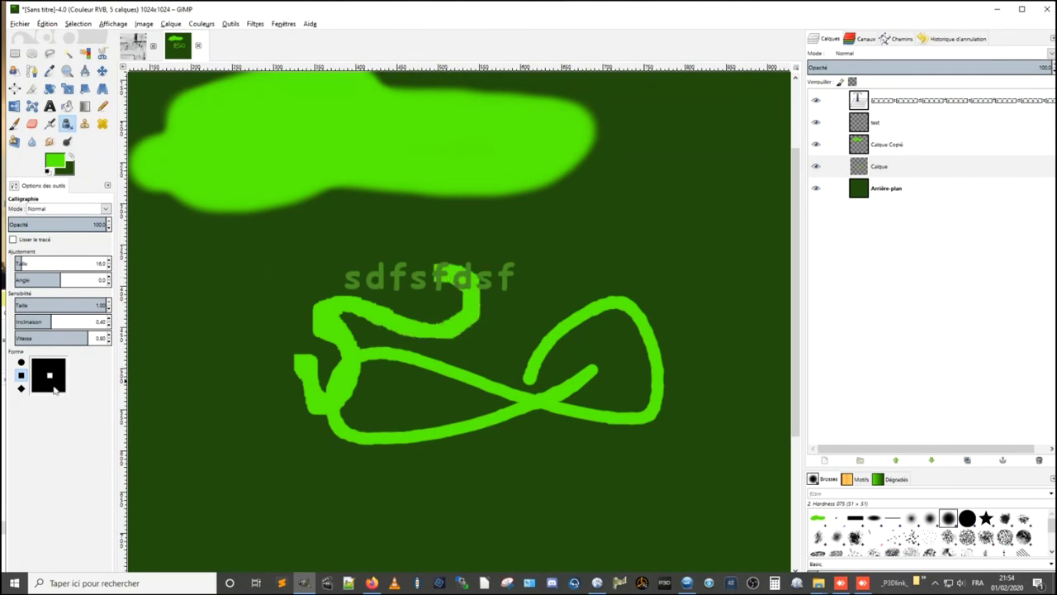
click(21, 387)
mouse_move(235, 335)
mouse_down()
mouse_move(248, 444)
mouse_move(369, 447)
mouse_move(402, 472)
mouse_move(463, 454)
mouse_move(388, 372)
mouse_move(477, 272)
mouse_move(327, 372)
mouse_move(587, 346)
mouse_move(570, 357)
mouse_up()
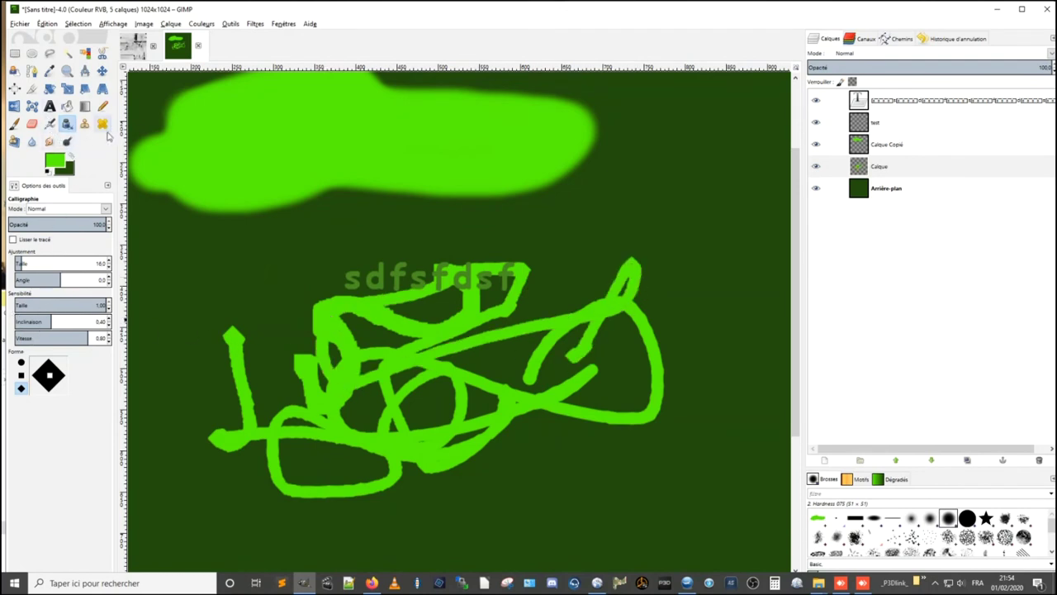
click(103, 124)
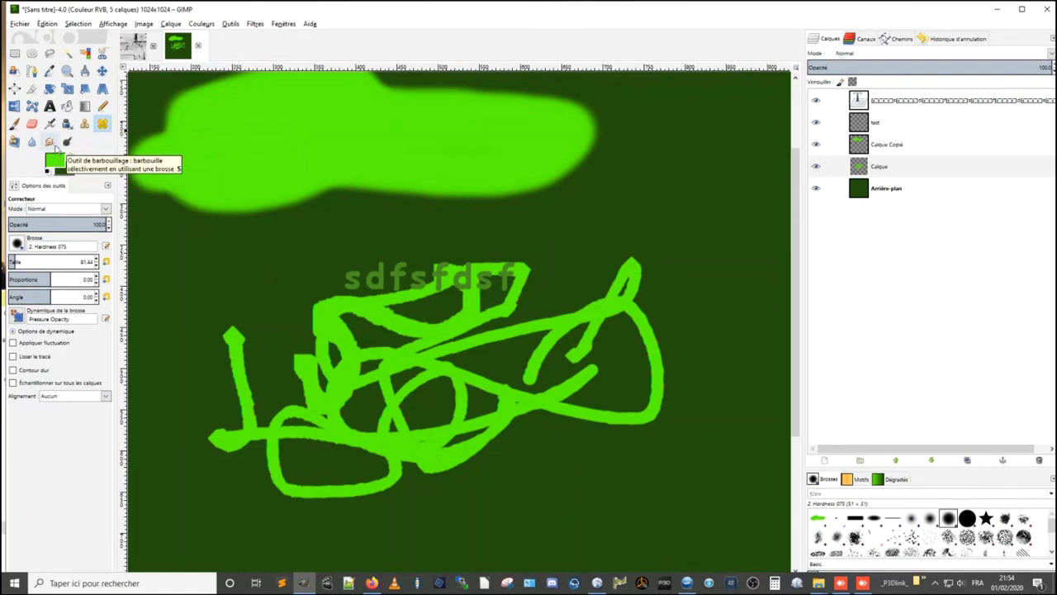
click(50, 142)
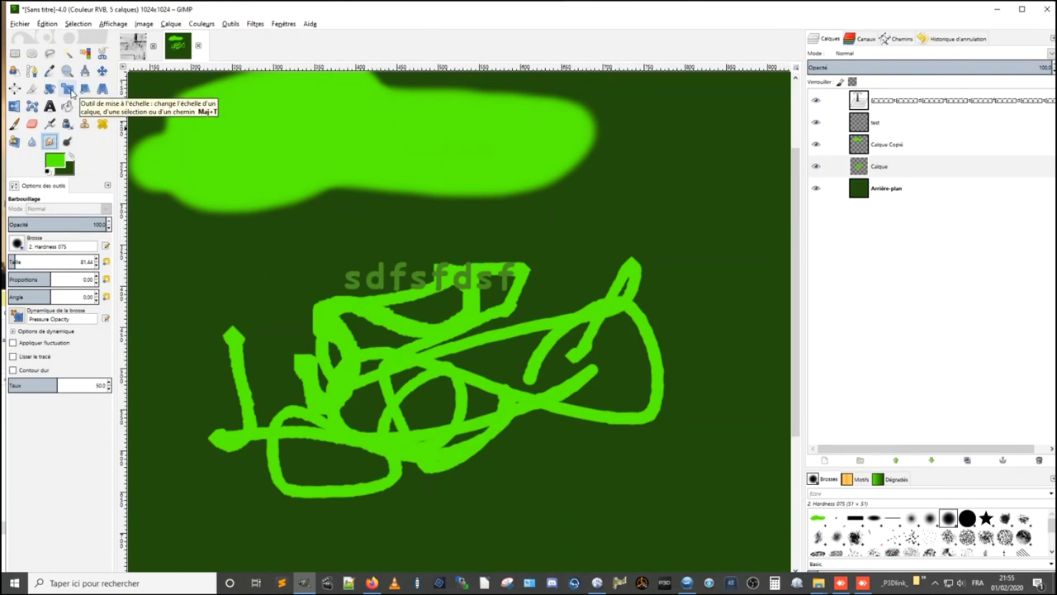
- Scale the Calque Copié layer down to 534 × 534 px
click(69, 90)
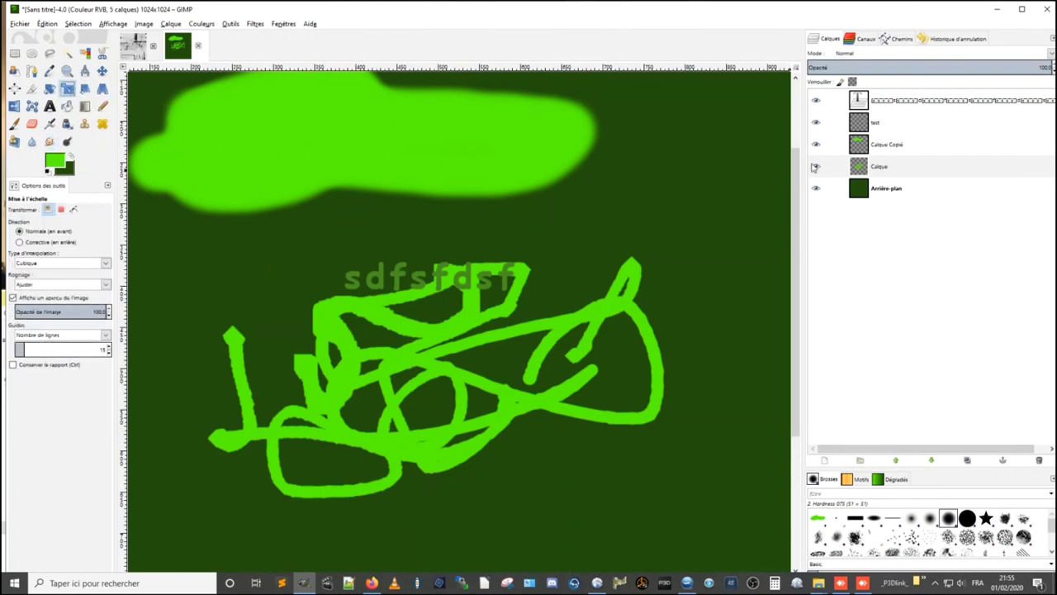
click(885, 152)
click(433, 143)
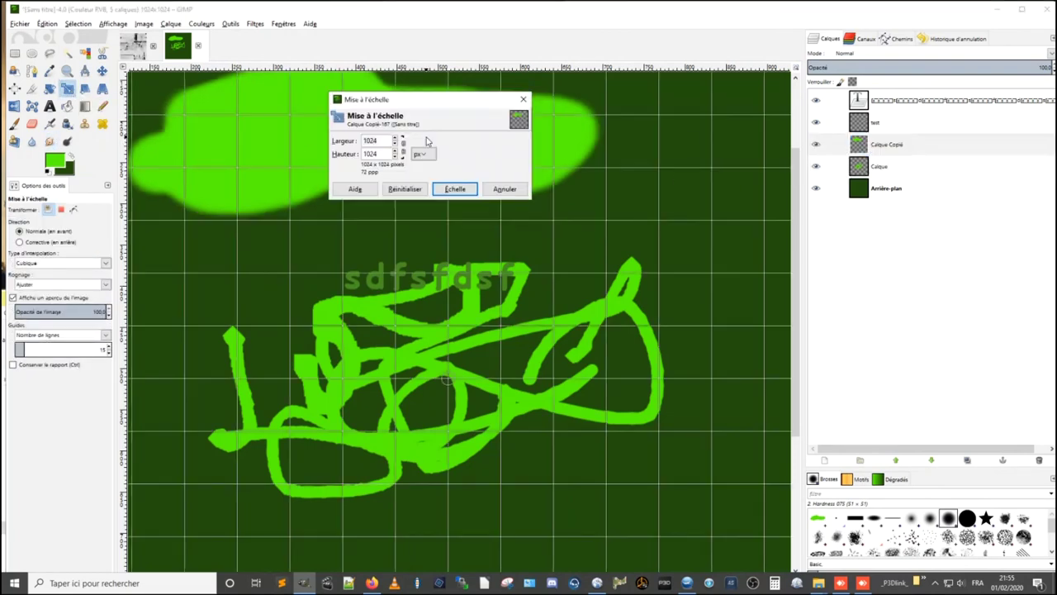
key(minus)
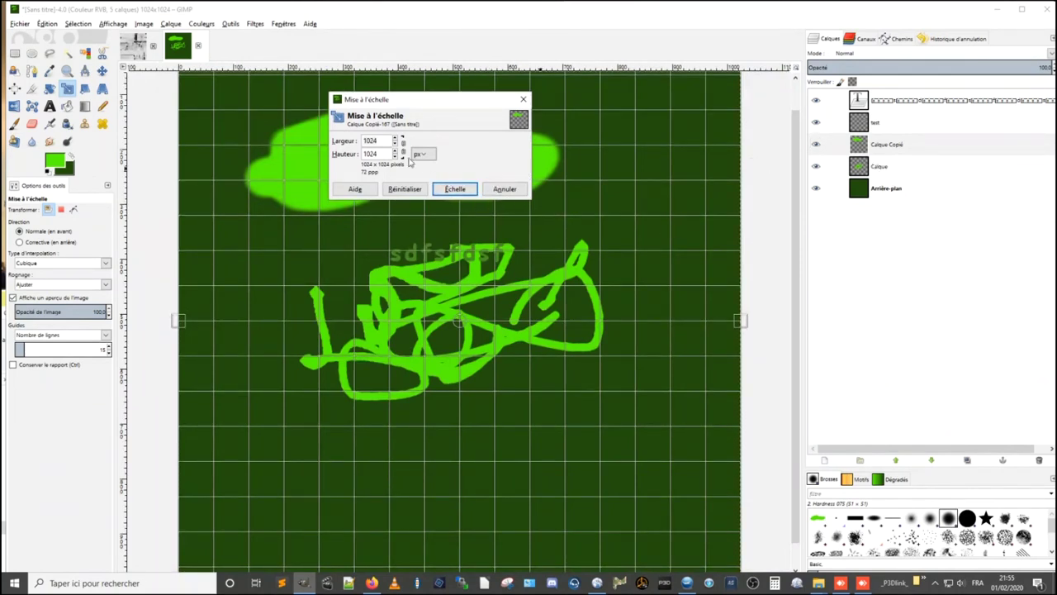
click(396, 156)
drag(395, 146, 395, 146)
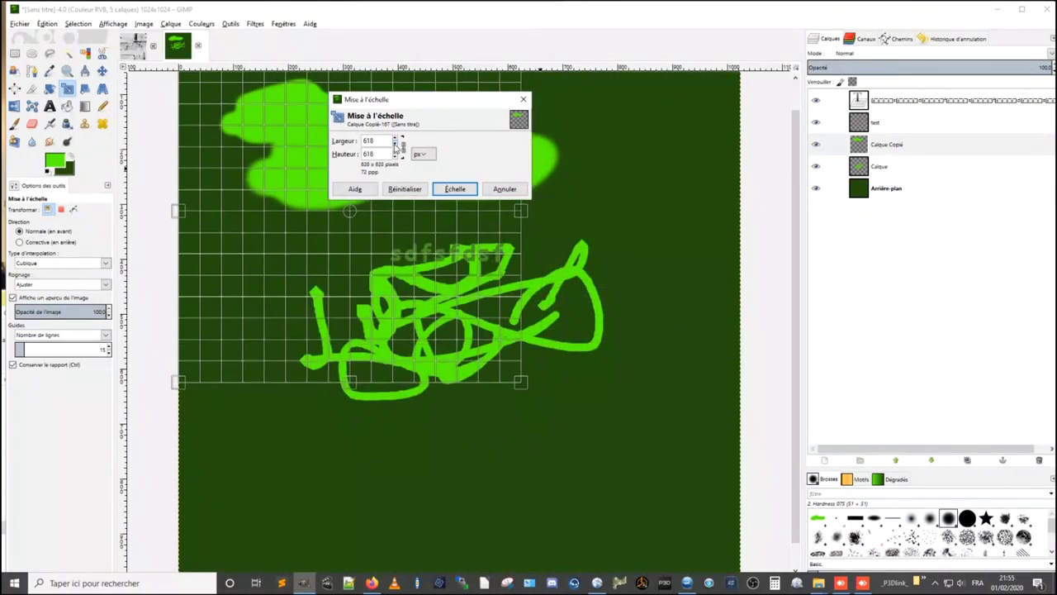
drag(394, 147, 395, 146)
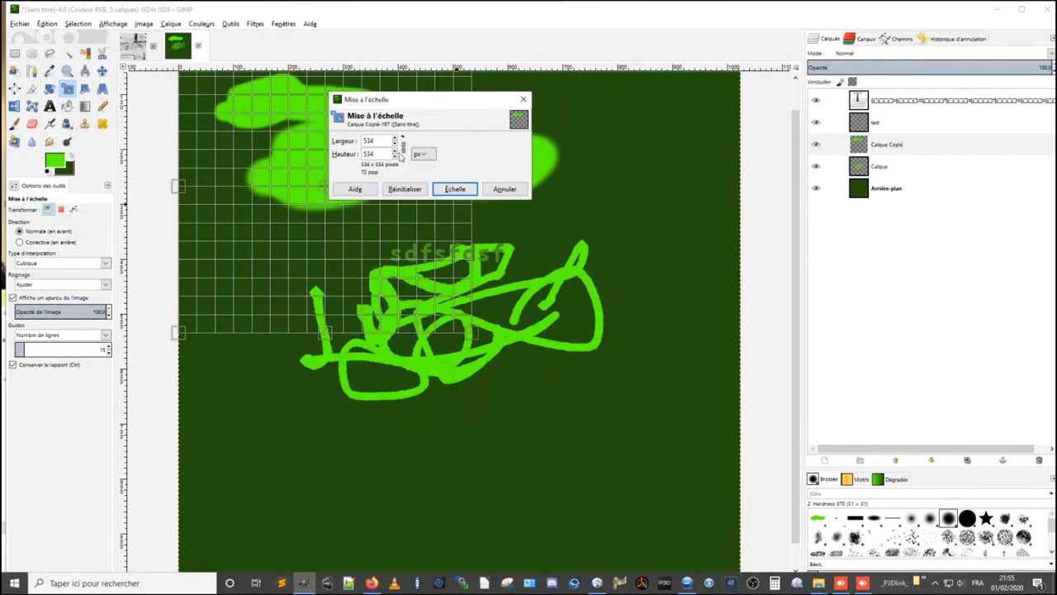
click(455, 189)
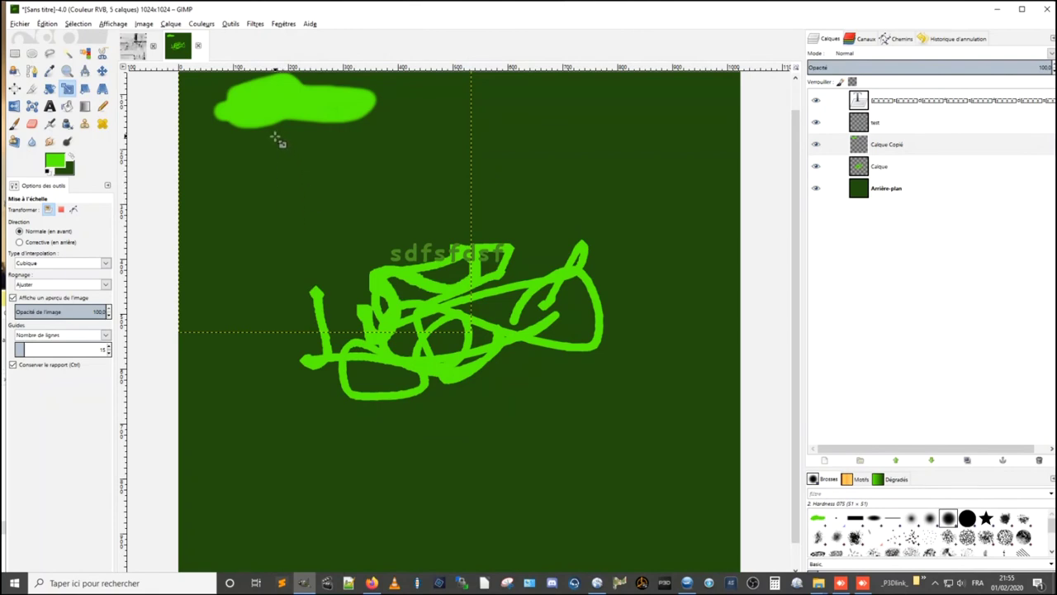
- Shear the Calque Copié layer with X 210 and Y 30
click(85, 89)
click(222, 111)
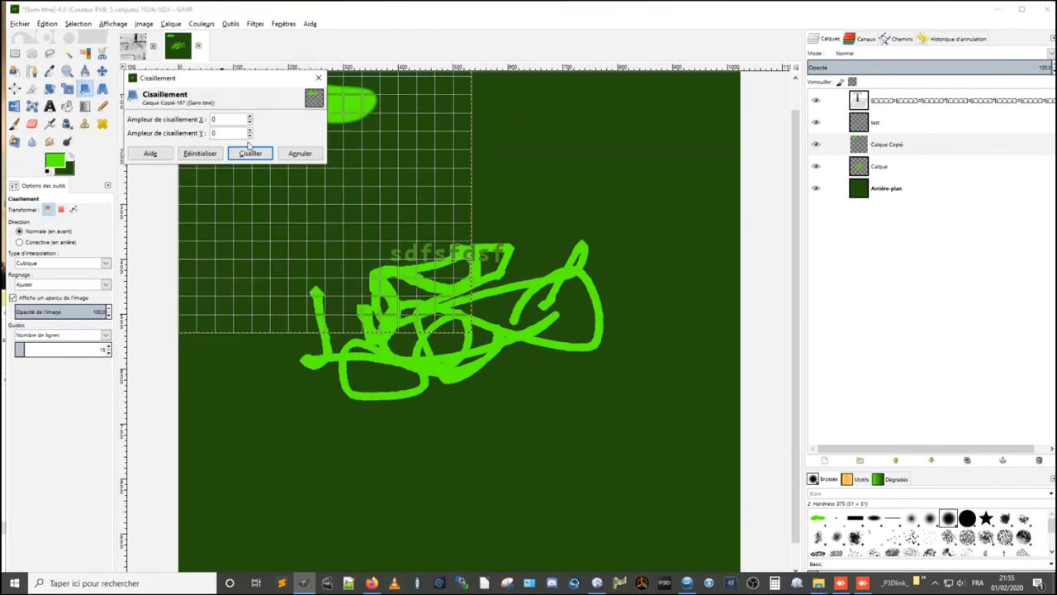
click(250, 118)
click(250, 119)
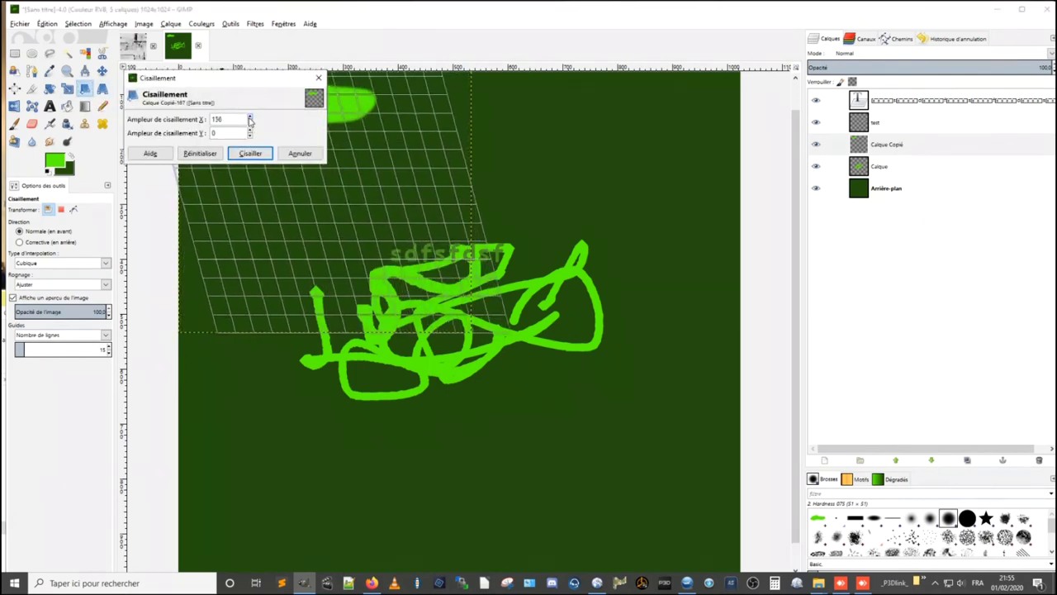
click(250, 132)
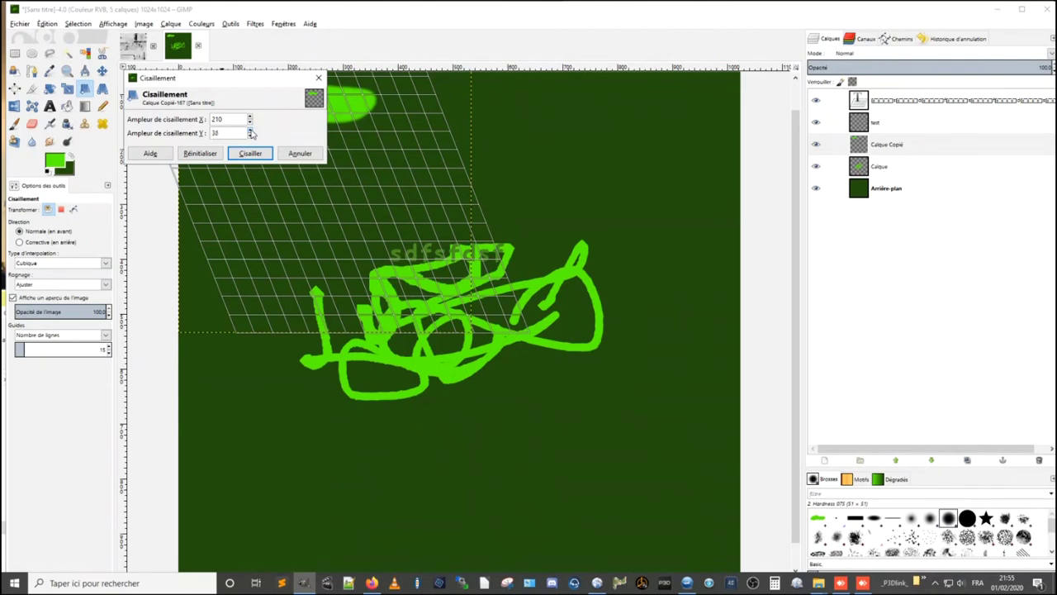
click(250, 153)
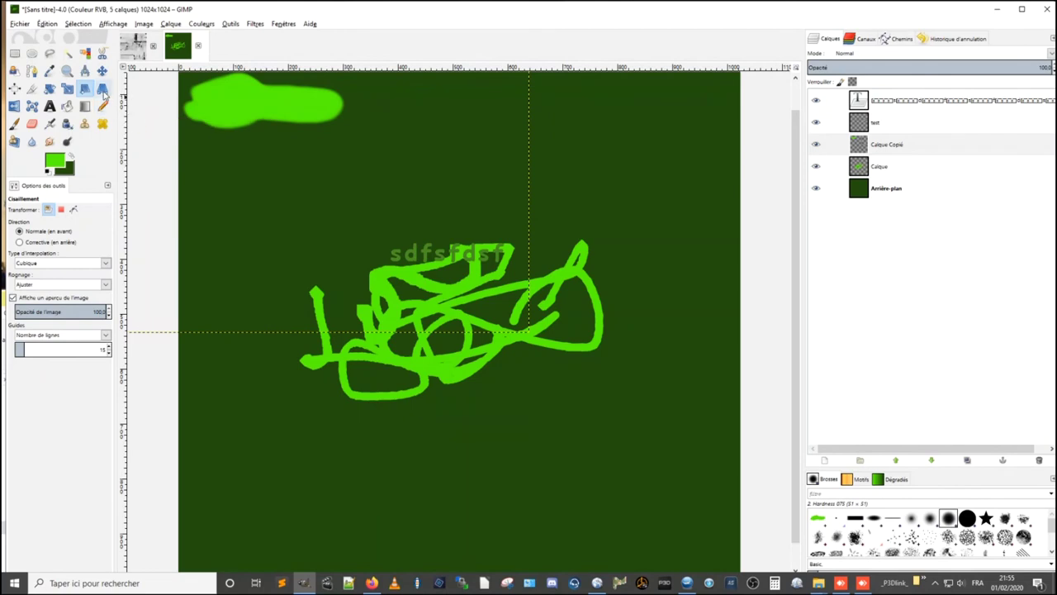
click(102, 89)
click(226, 126)
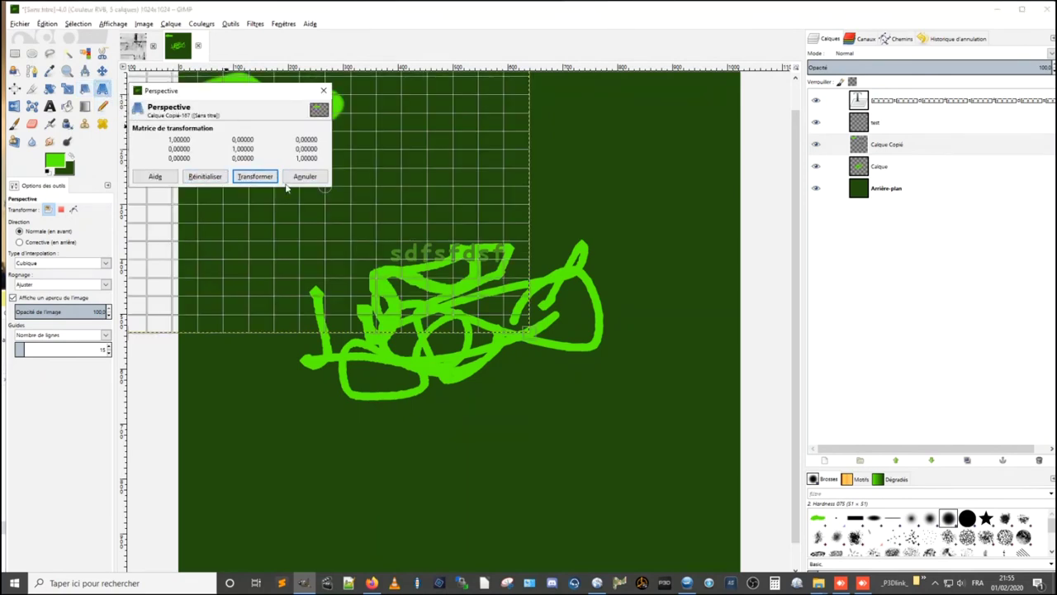
- Pull the Calque Copié layer's bottom-right perspective corner down and outward
drag(527, 333, 636, 464)
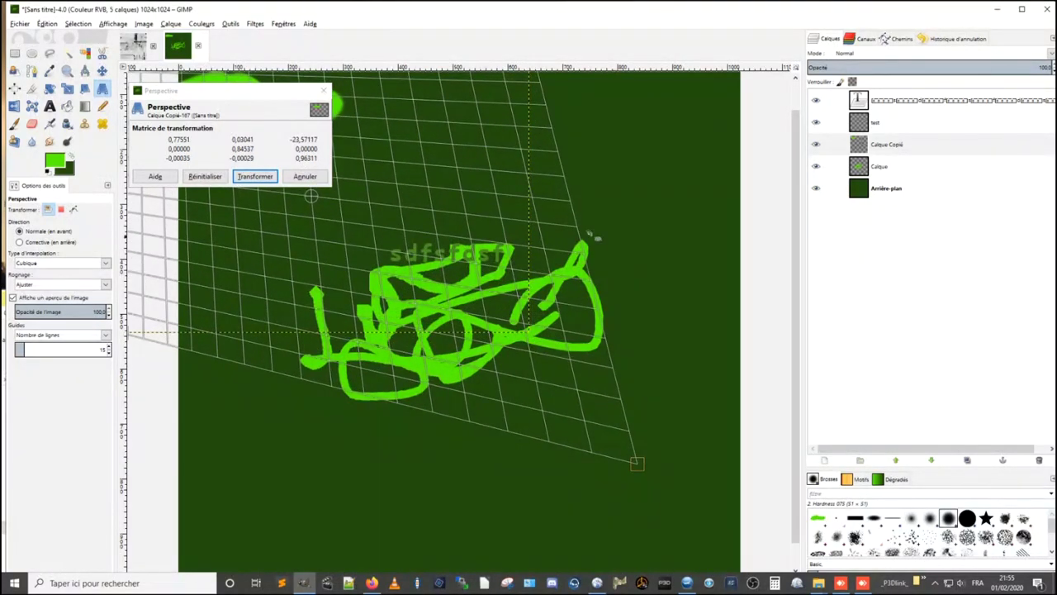
ctrl+scroll(586, 223, up, 2)
right_click(576, 212)
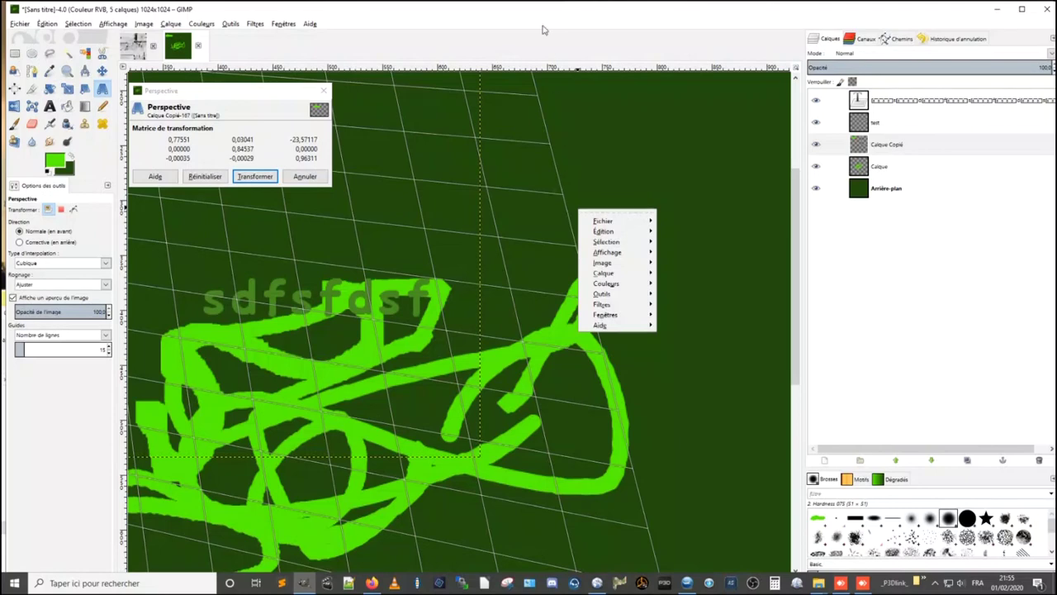
key(Escape)
ctrl+scroll(545, 170, down, 2)
ctrl+scroll(542, 178, down, 1)
- Drag the other three corners to flatten the blob above the text, then apply the transform
mouse_move(506, 136)
mouse_down()
mouse_move(720, 221)
mouse_move(755, 246)
mouse_up()
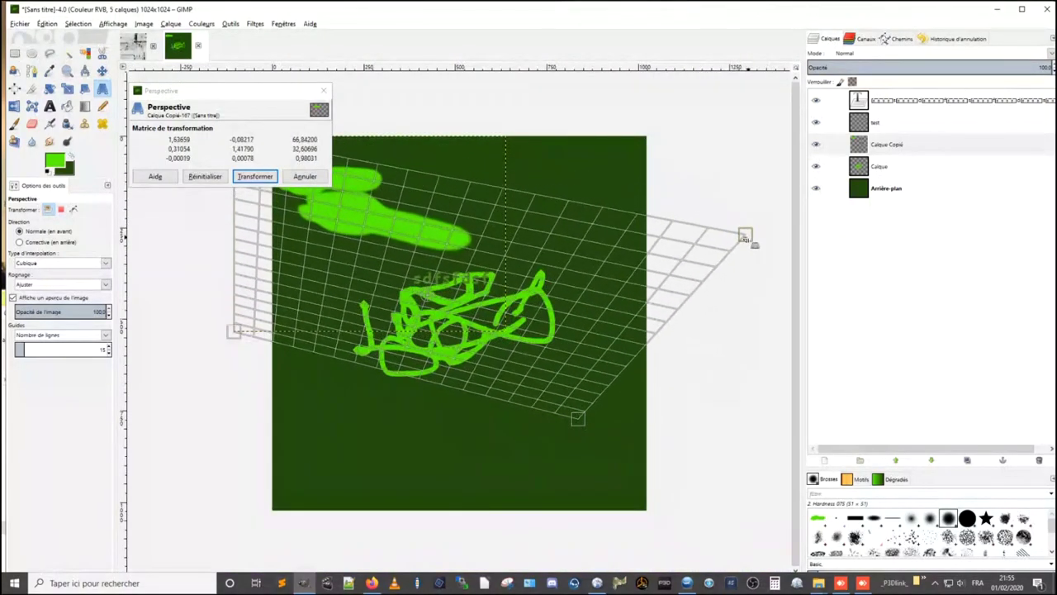
drag(254, 101, 100, 328)
mouse_move(236, 141)
mouse_down()
mouse_move(342, 234)
mouse_move(430, 209)
mouse_up()
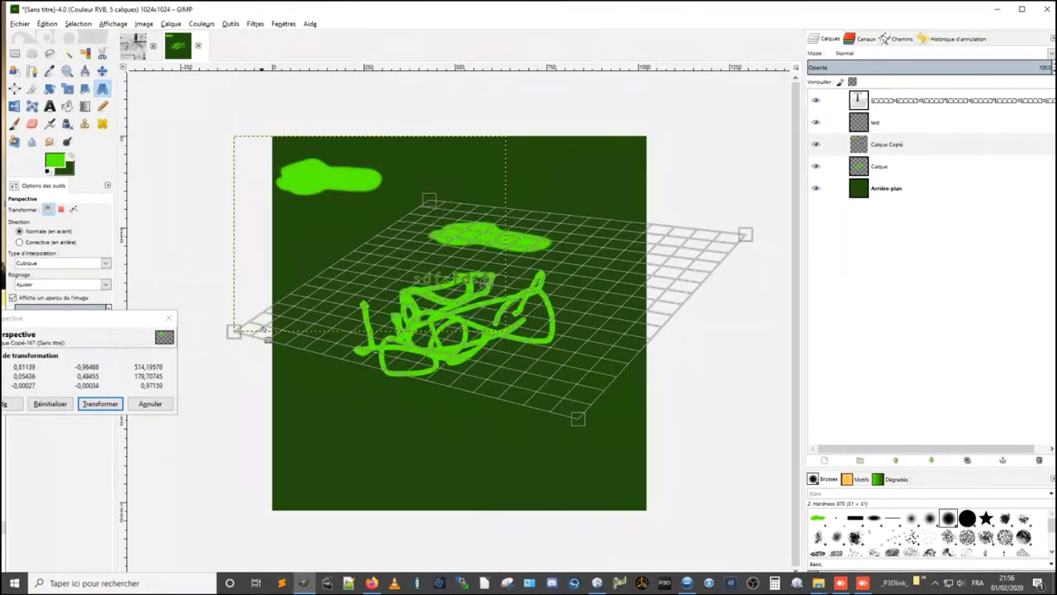
drag(235, 331, 284, 395)
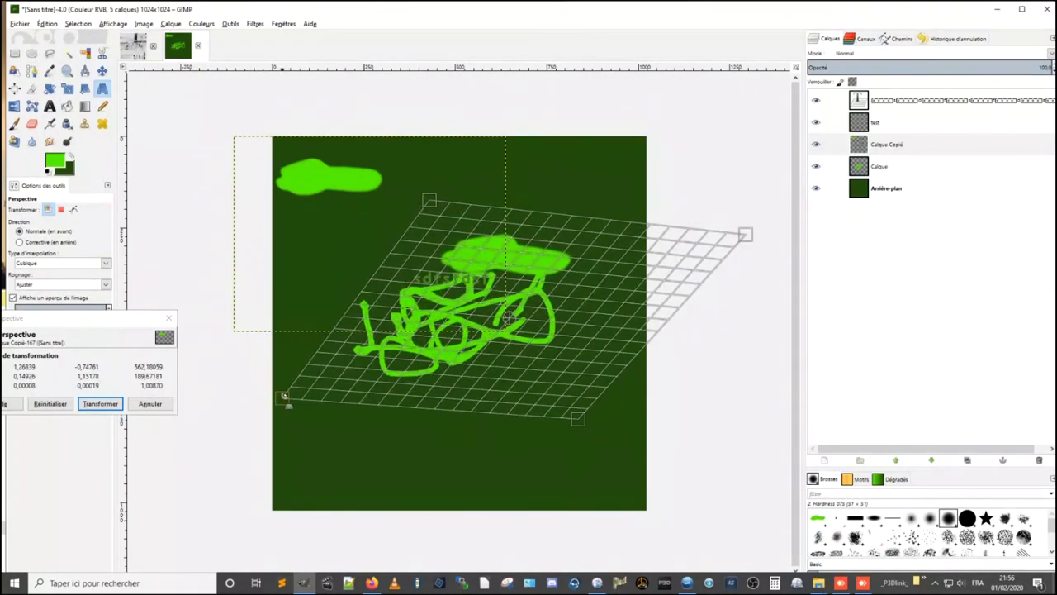
click(100, 403)
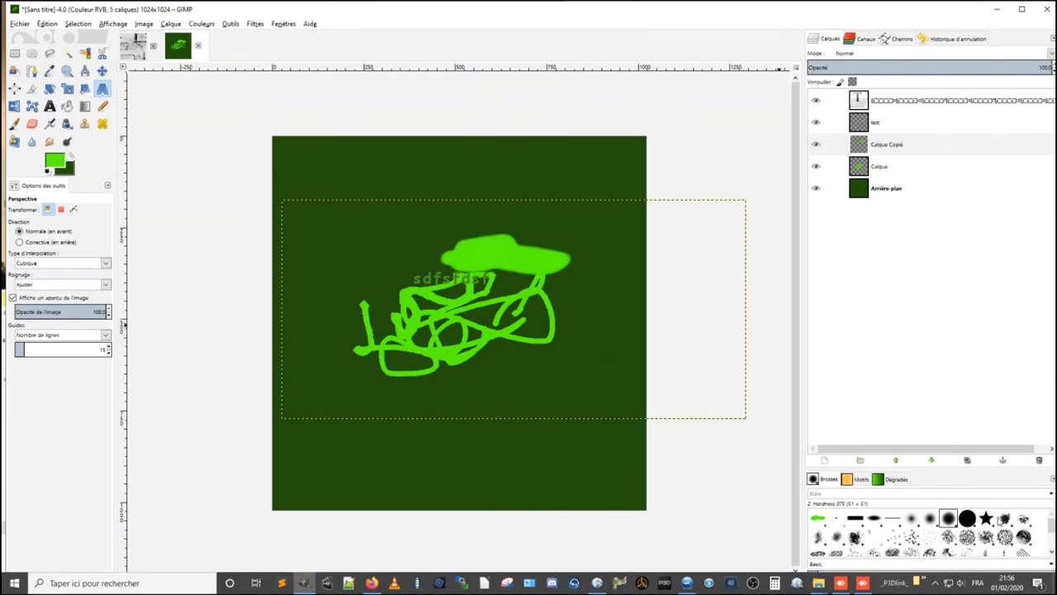
click(987, 520)
- Choose a charcoal textured brush from the Brushes panel for the Paintbrush
click(968, 536)
scroll(974, 540, down, 1)
scroll(974, 541, down, 2)
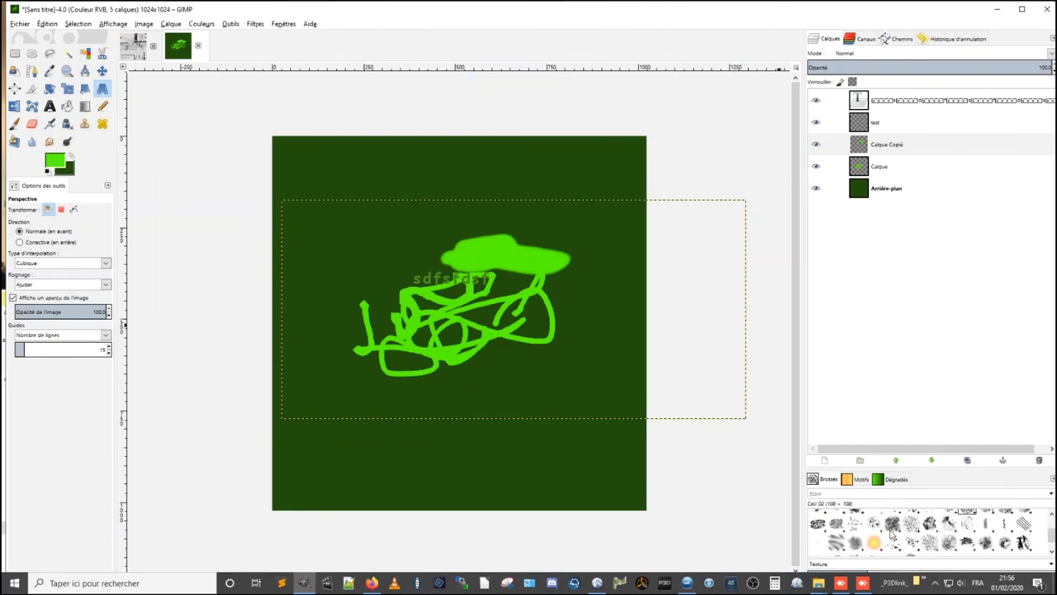
click(837, 525)
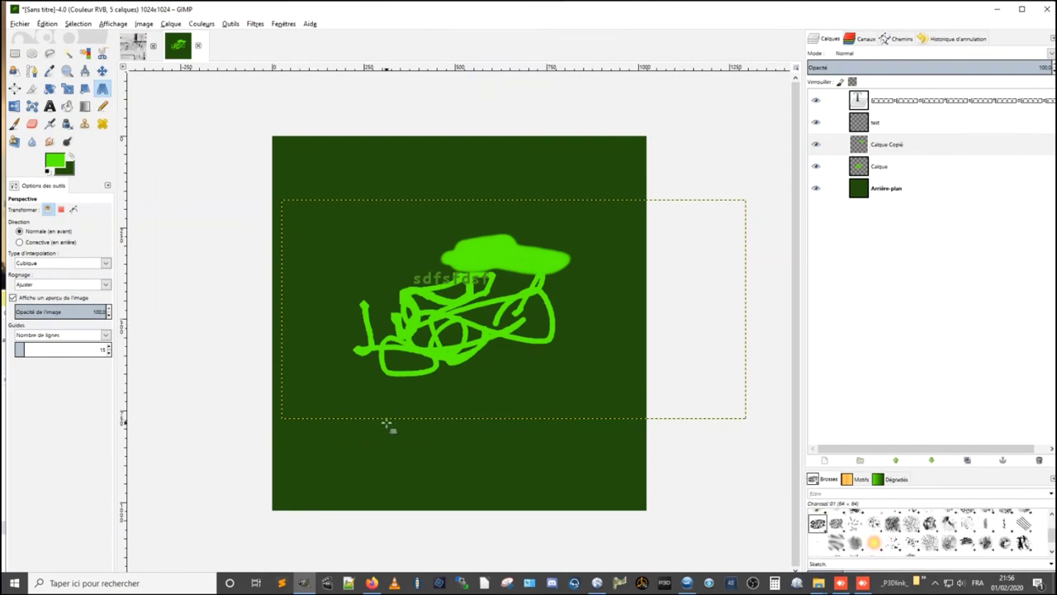
click(14, 123)
- Paint a charcoal stroke across the upper drawing and lower Calque Copié's opacity to 54
mouse_move(293, 306)
mouse_down()
mouse_move(372, 265)
mouse_move(384, 236)
mouse_move(424, 224)
mouse_move(559, 231)
mouse_move(628, 310)
mouse_move(701, 314)
mouse_up()
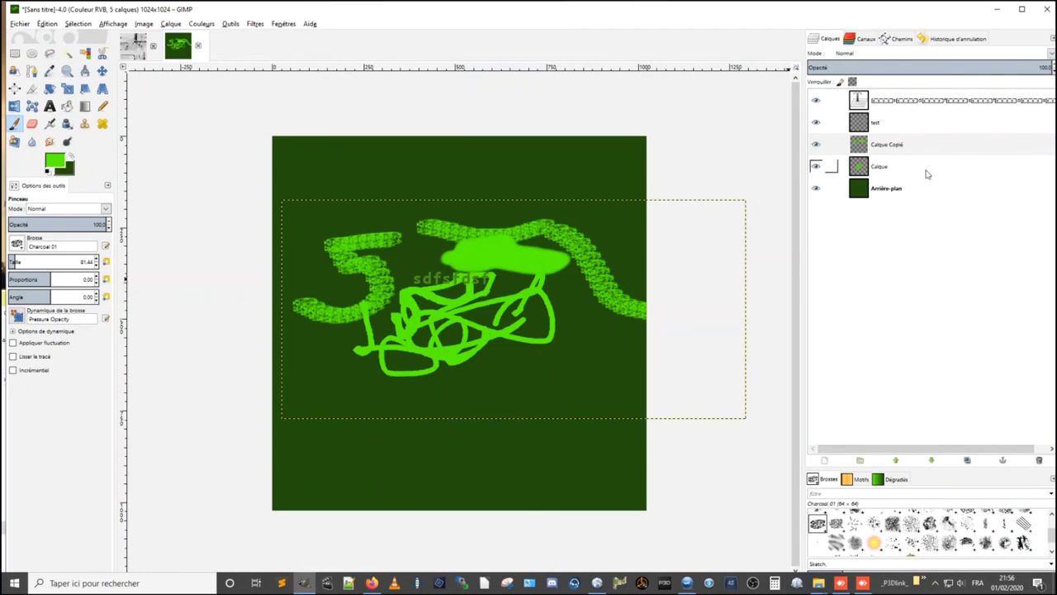
click(892, 144)
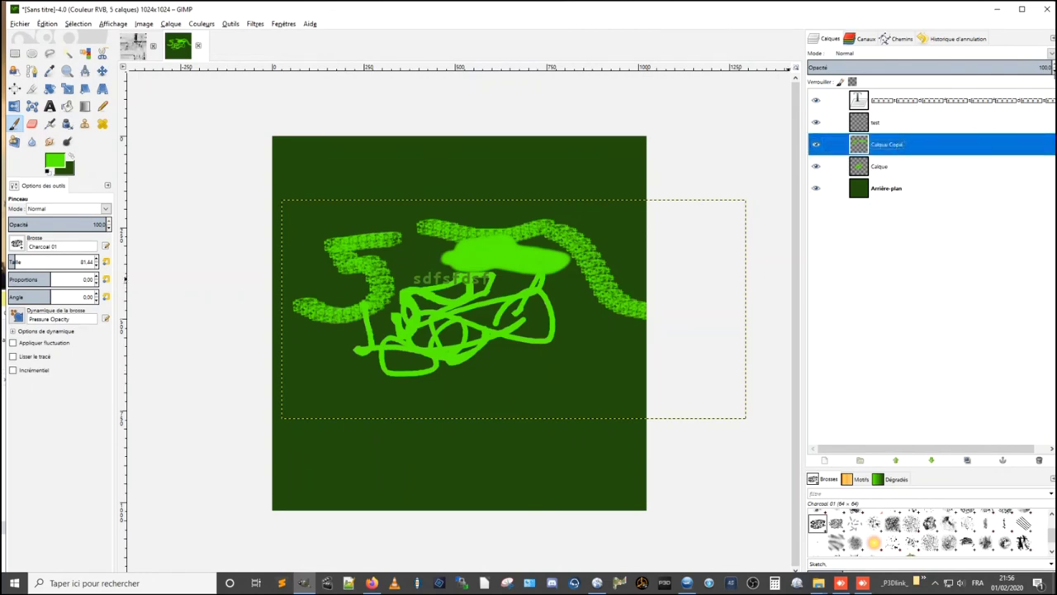
drag(1032, 67, 890, 66)
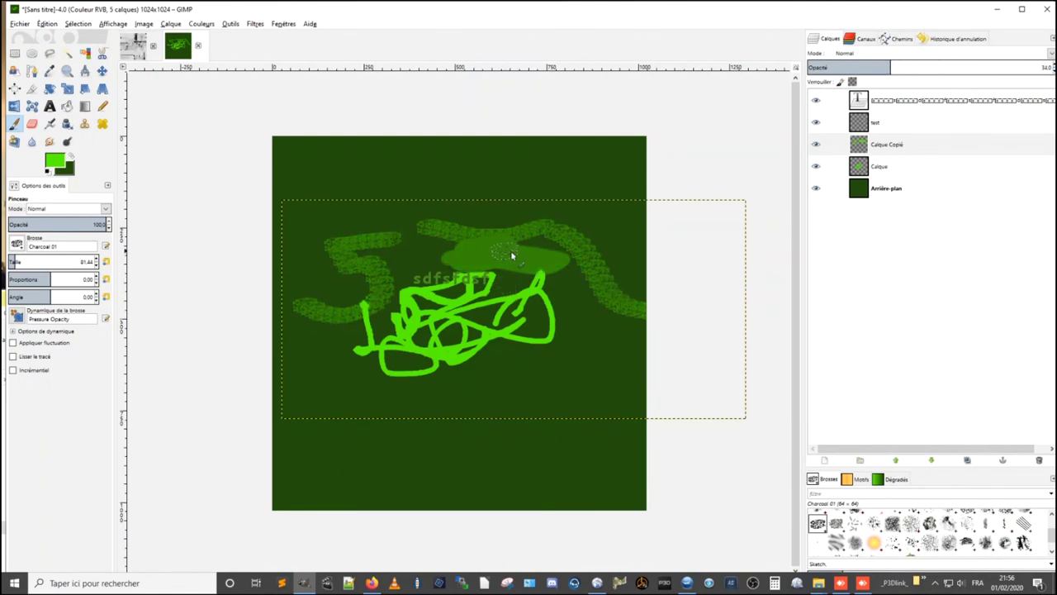